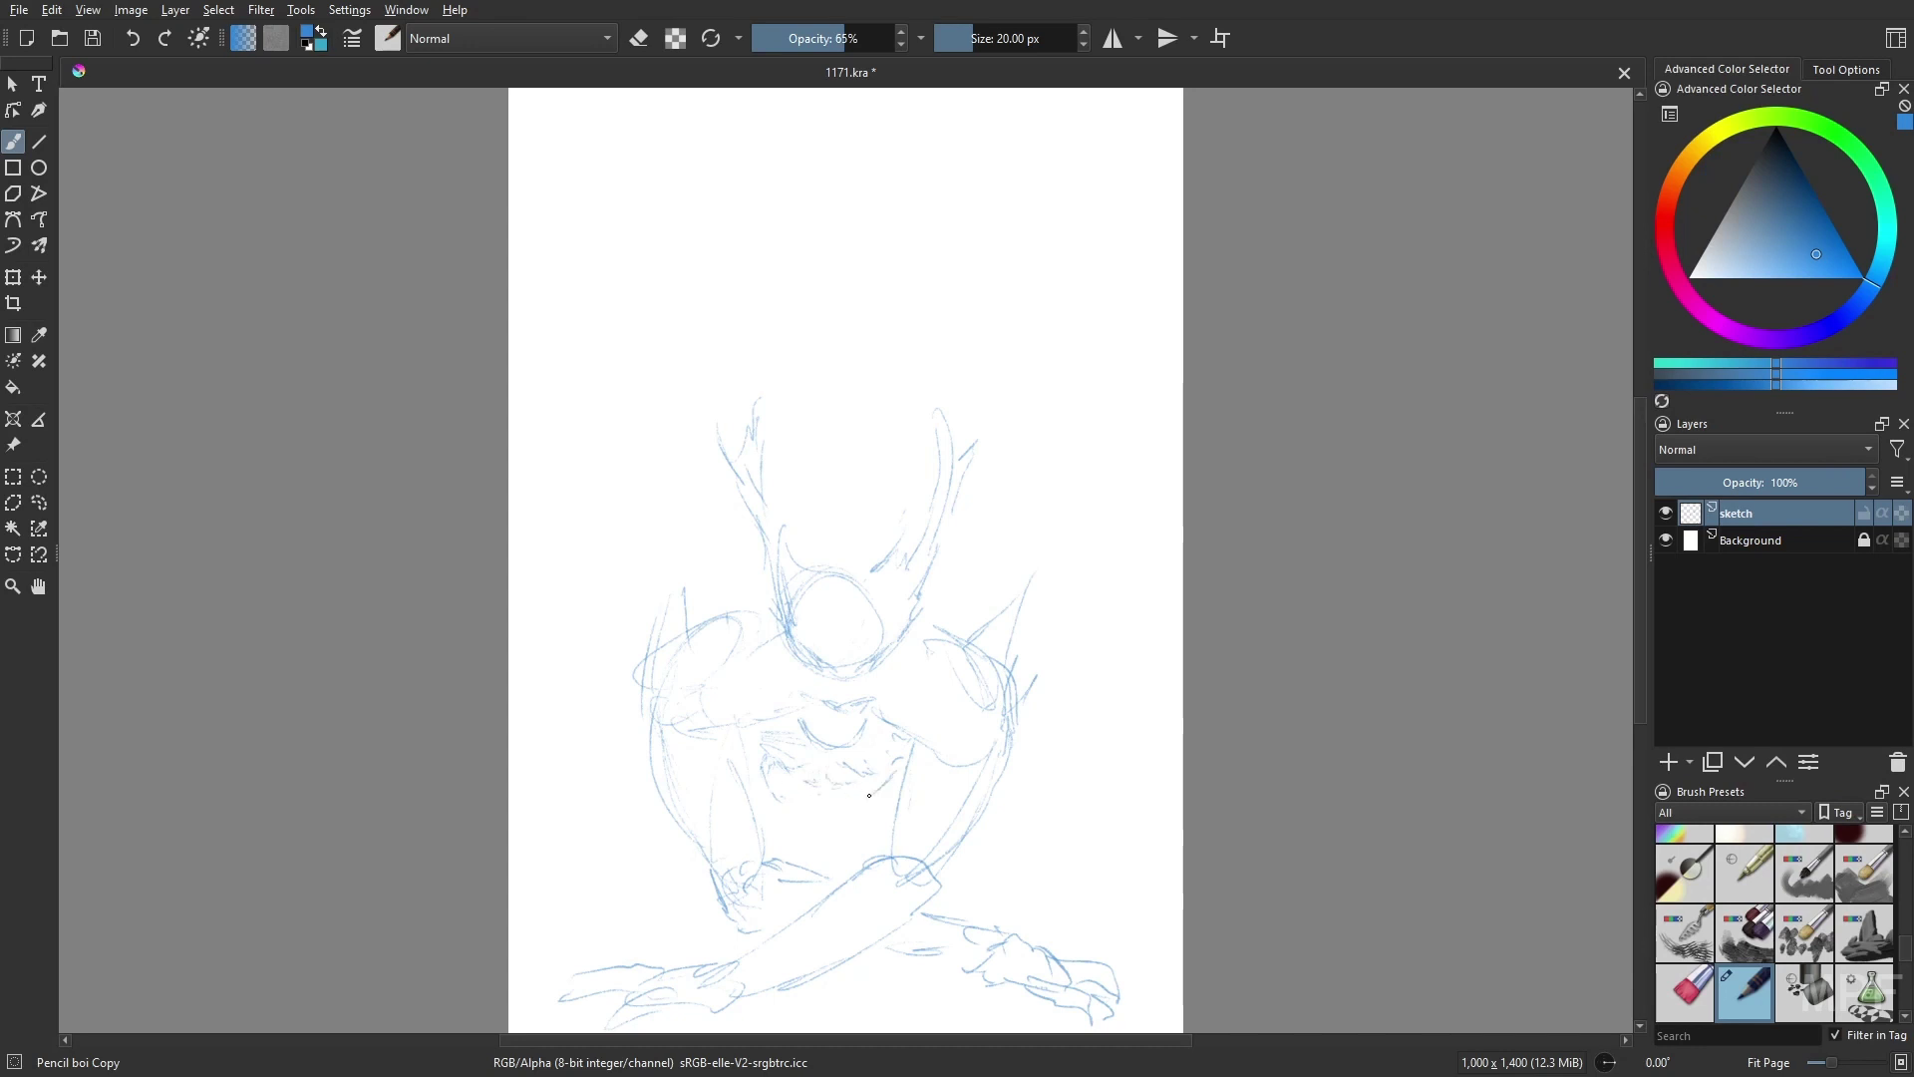
- Sketch the abdomen details, then a large anatomical heart on a long vertical stalk above the head
drag(850, 823, 883, 849)
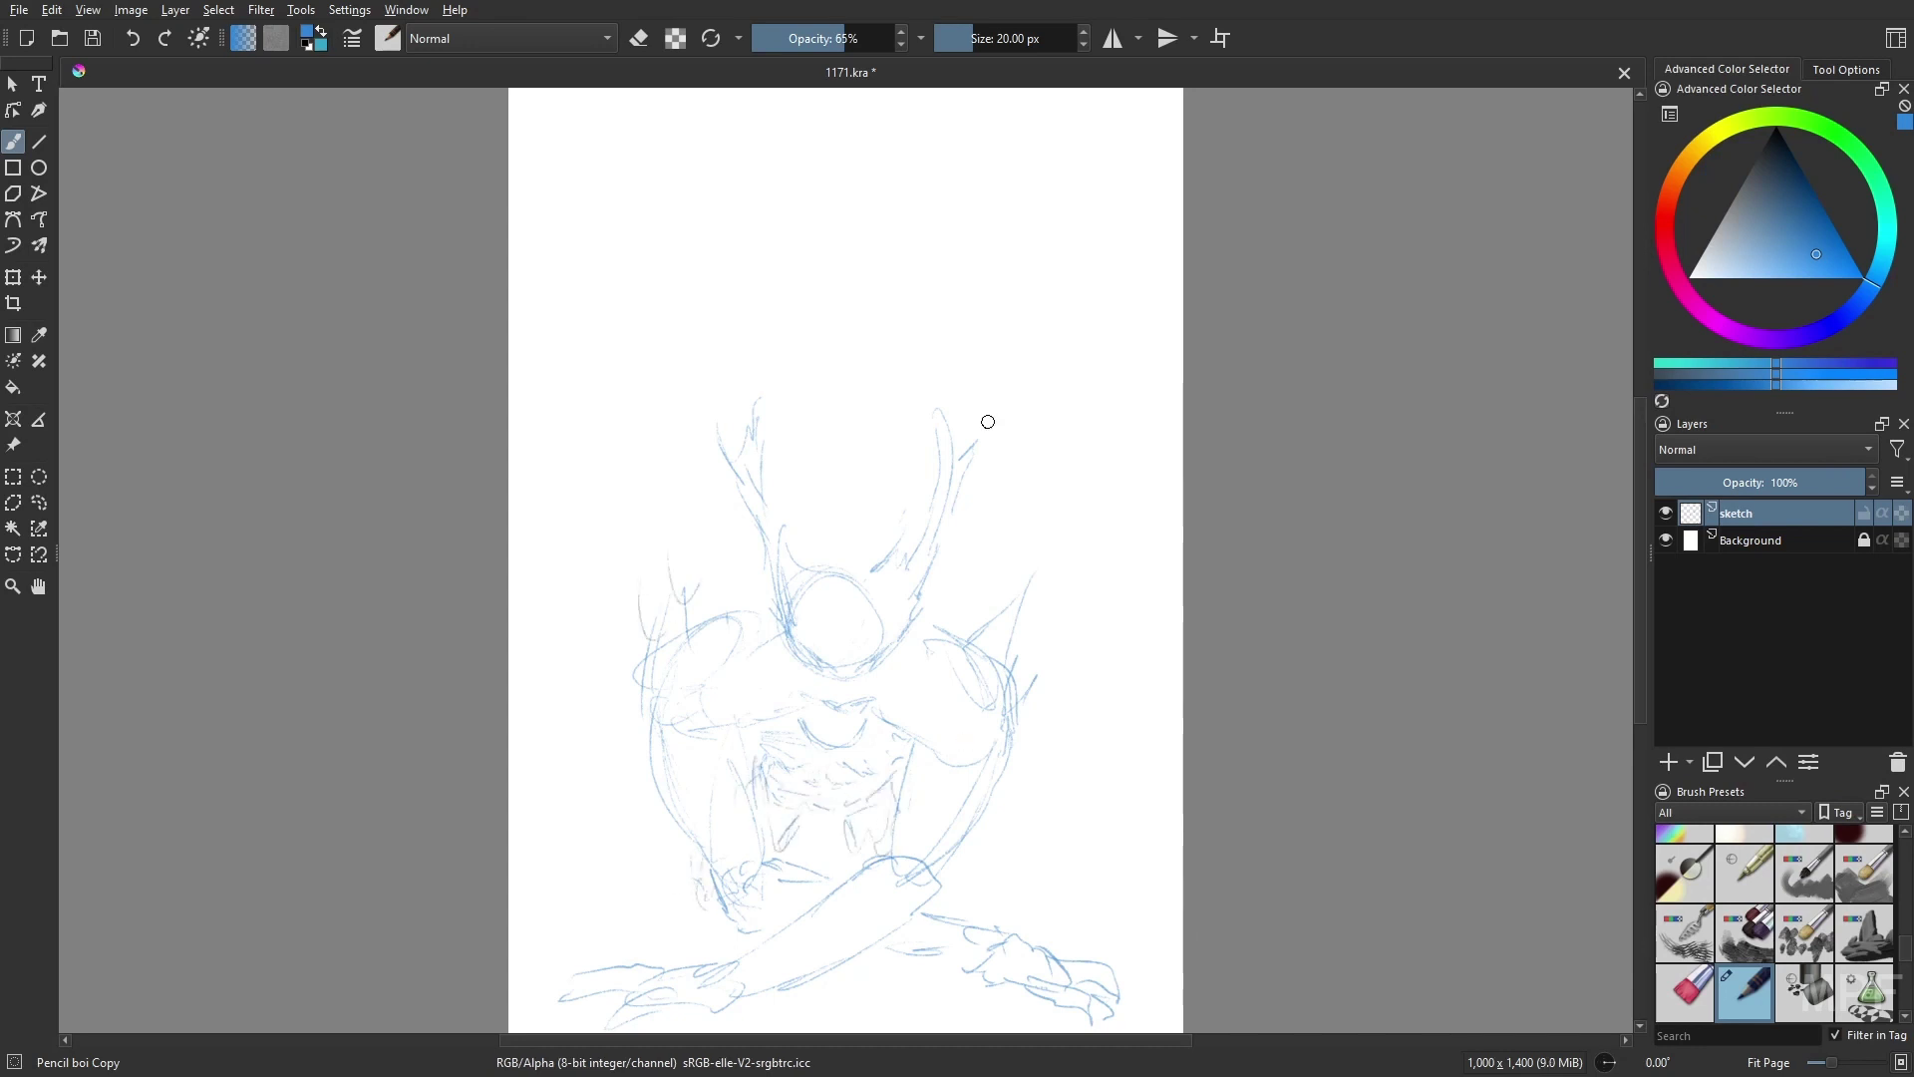
mouse_move(850, 543)
mouse_down()
mouse_move(854, 196)
mouse_move(888, 289)
mouse_up()
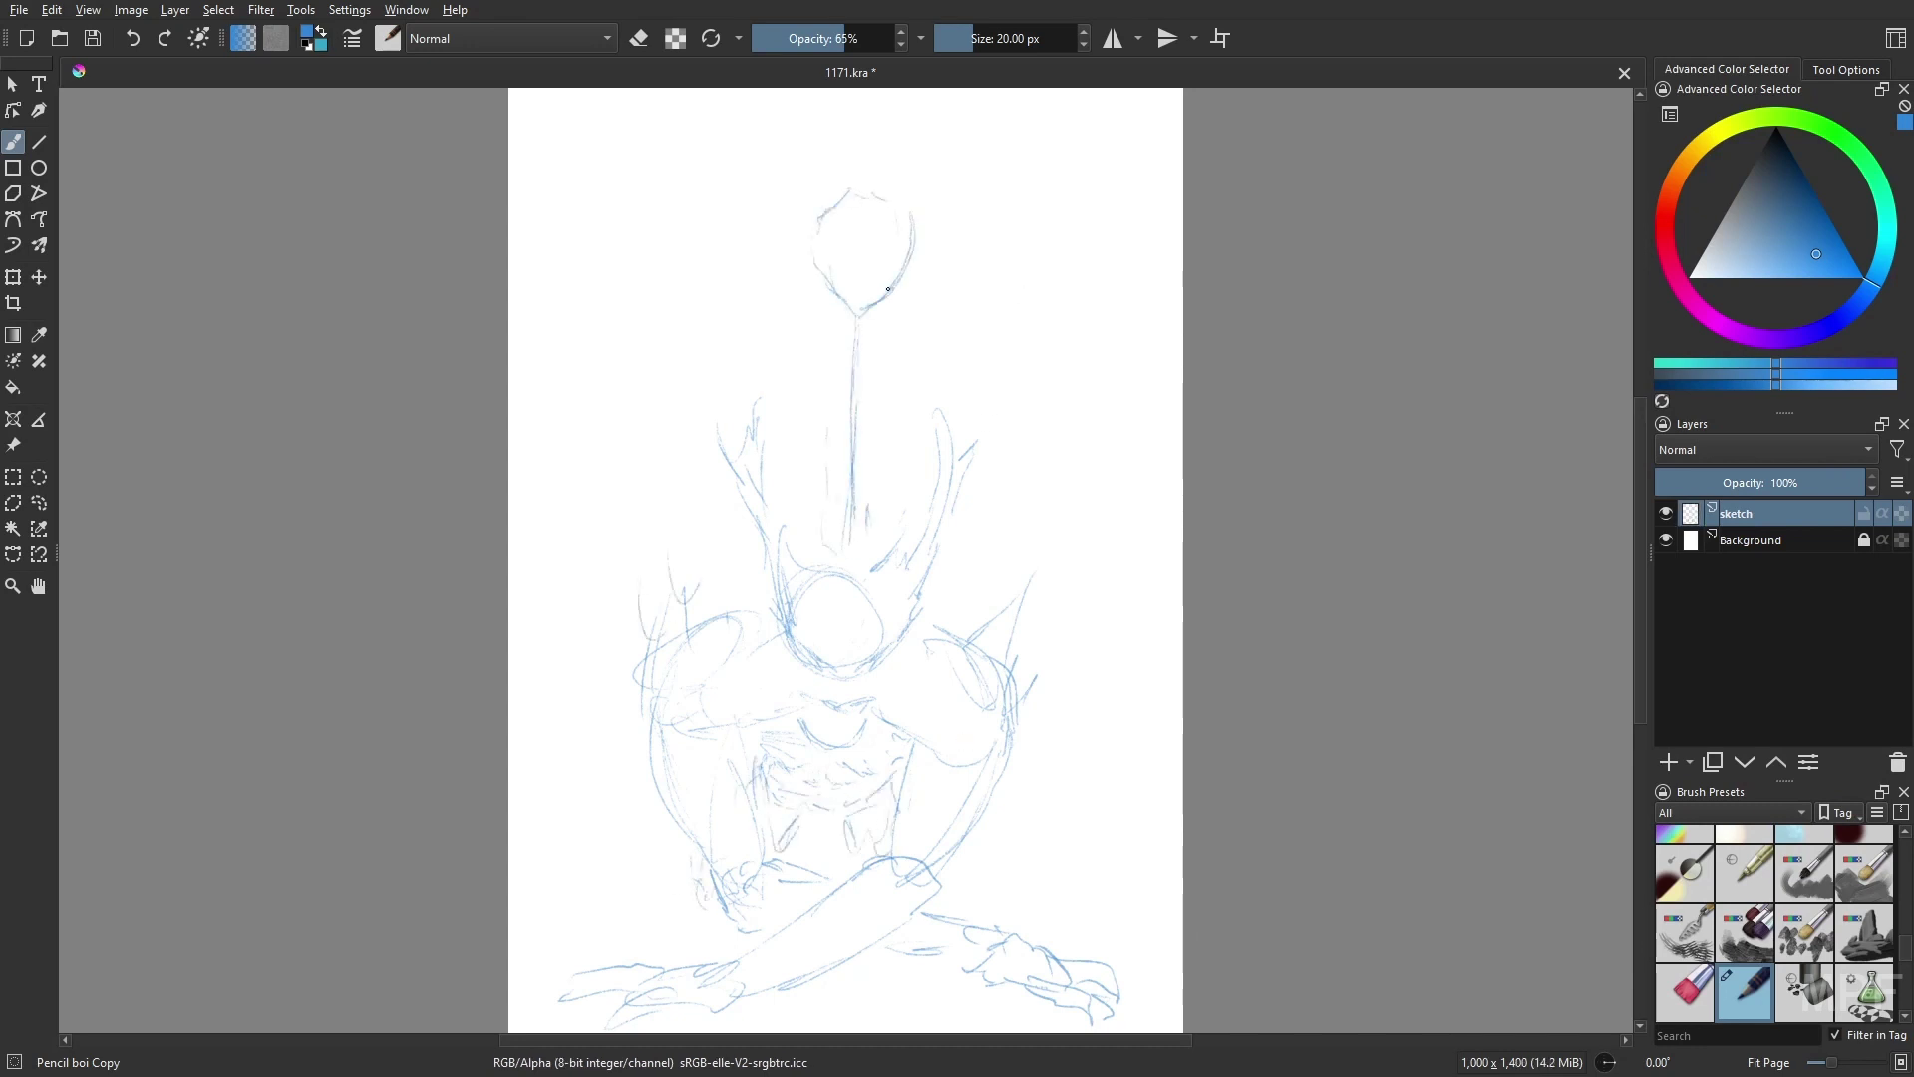
drag(849, 186, 906, 156)
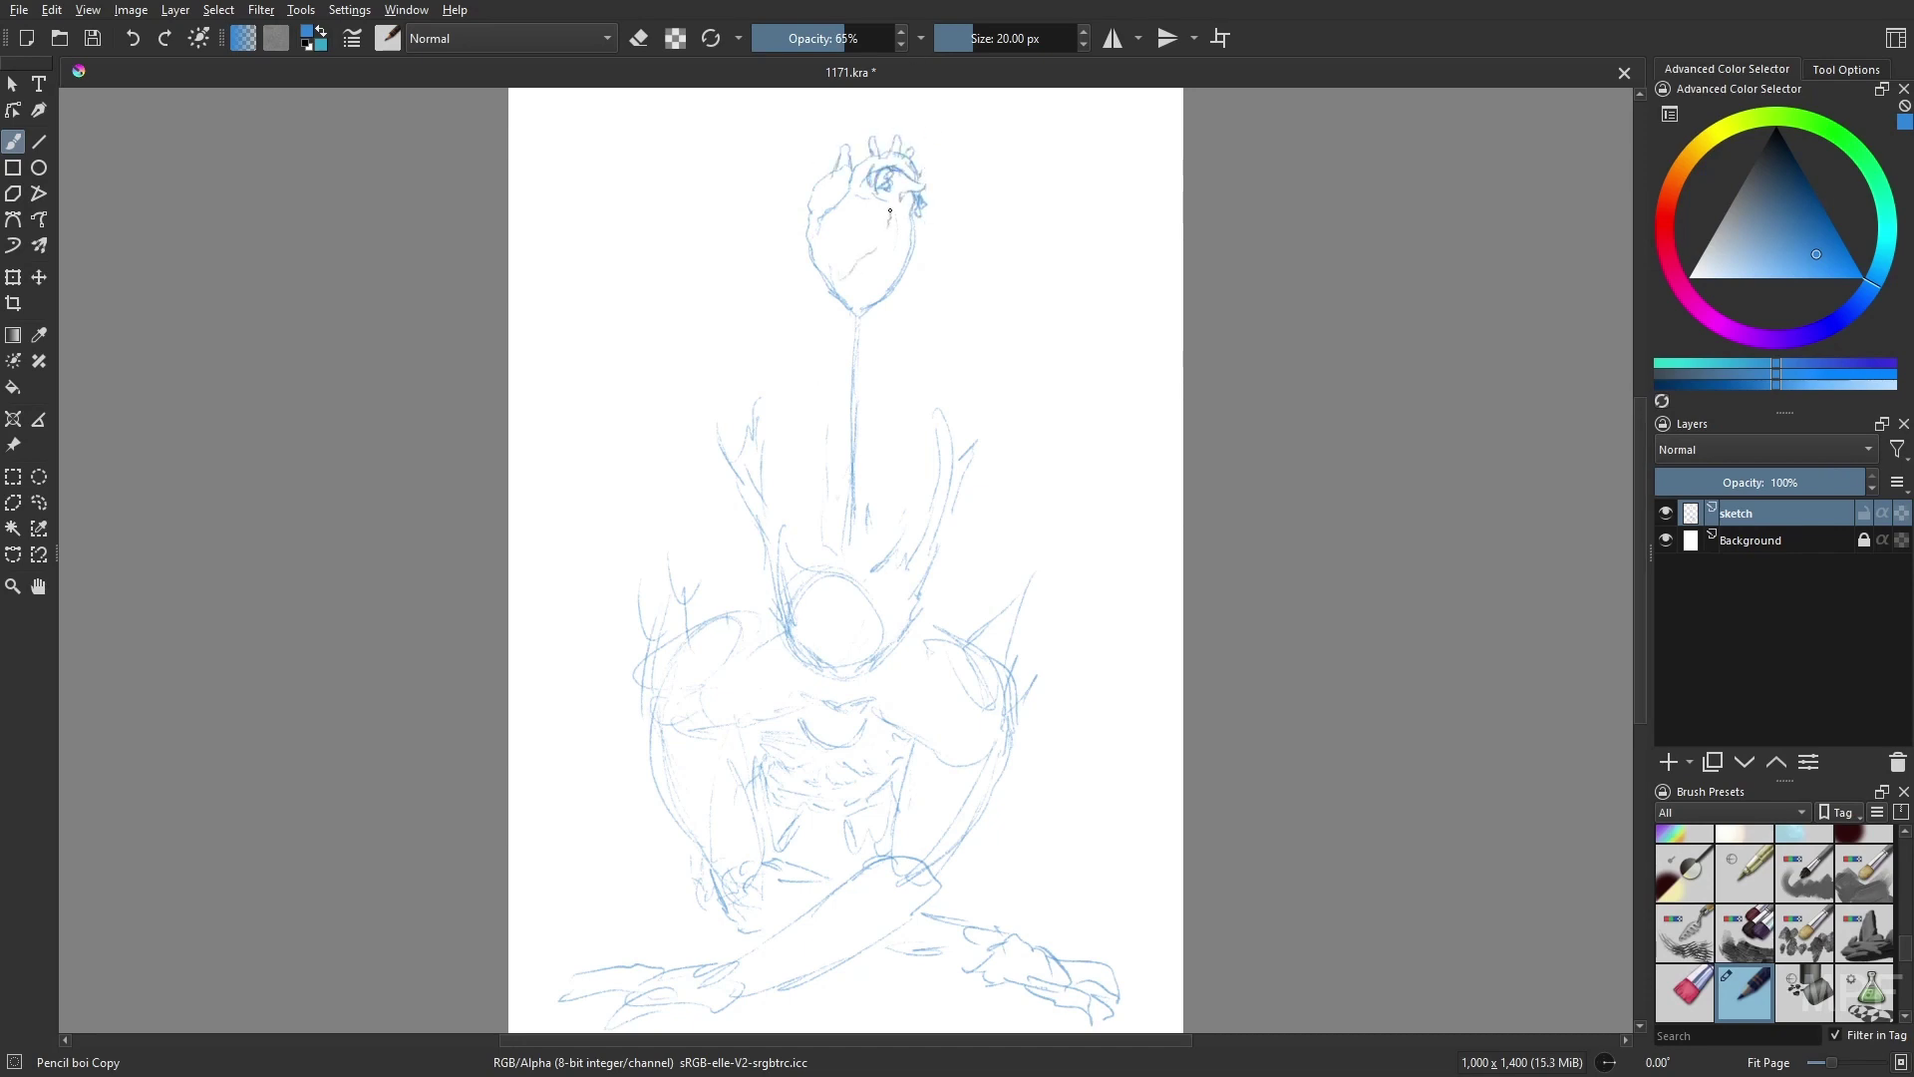
drag(927, 207, 921, 265)
drag(854, 371, 848, 526)
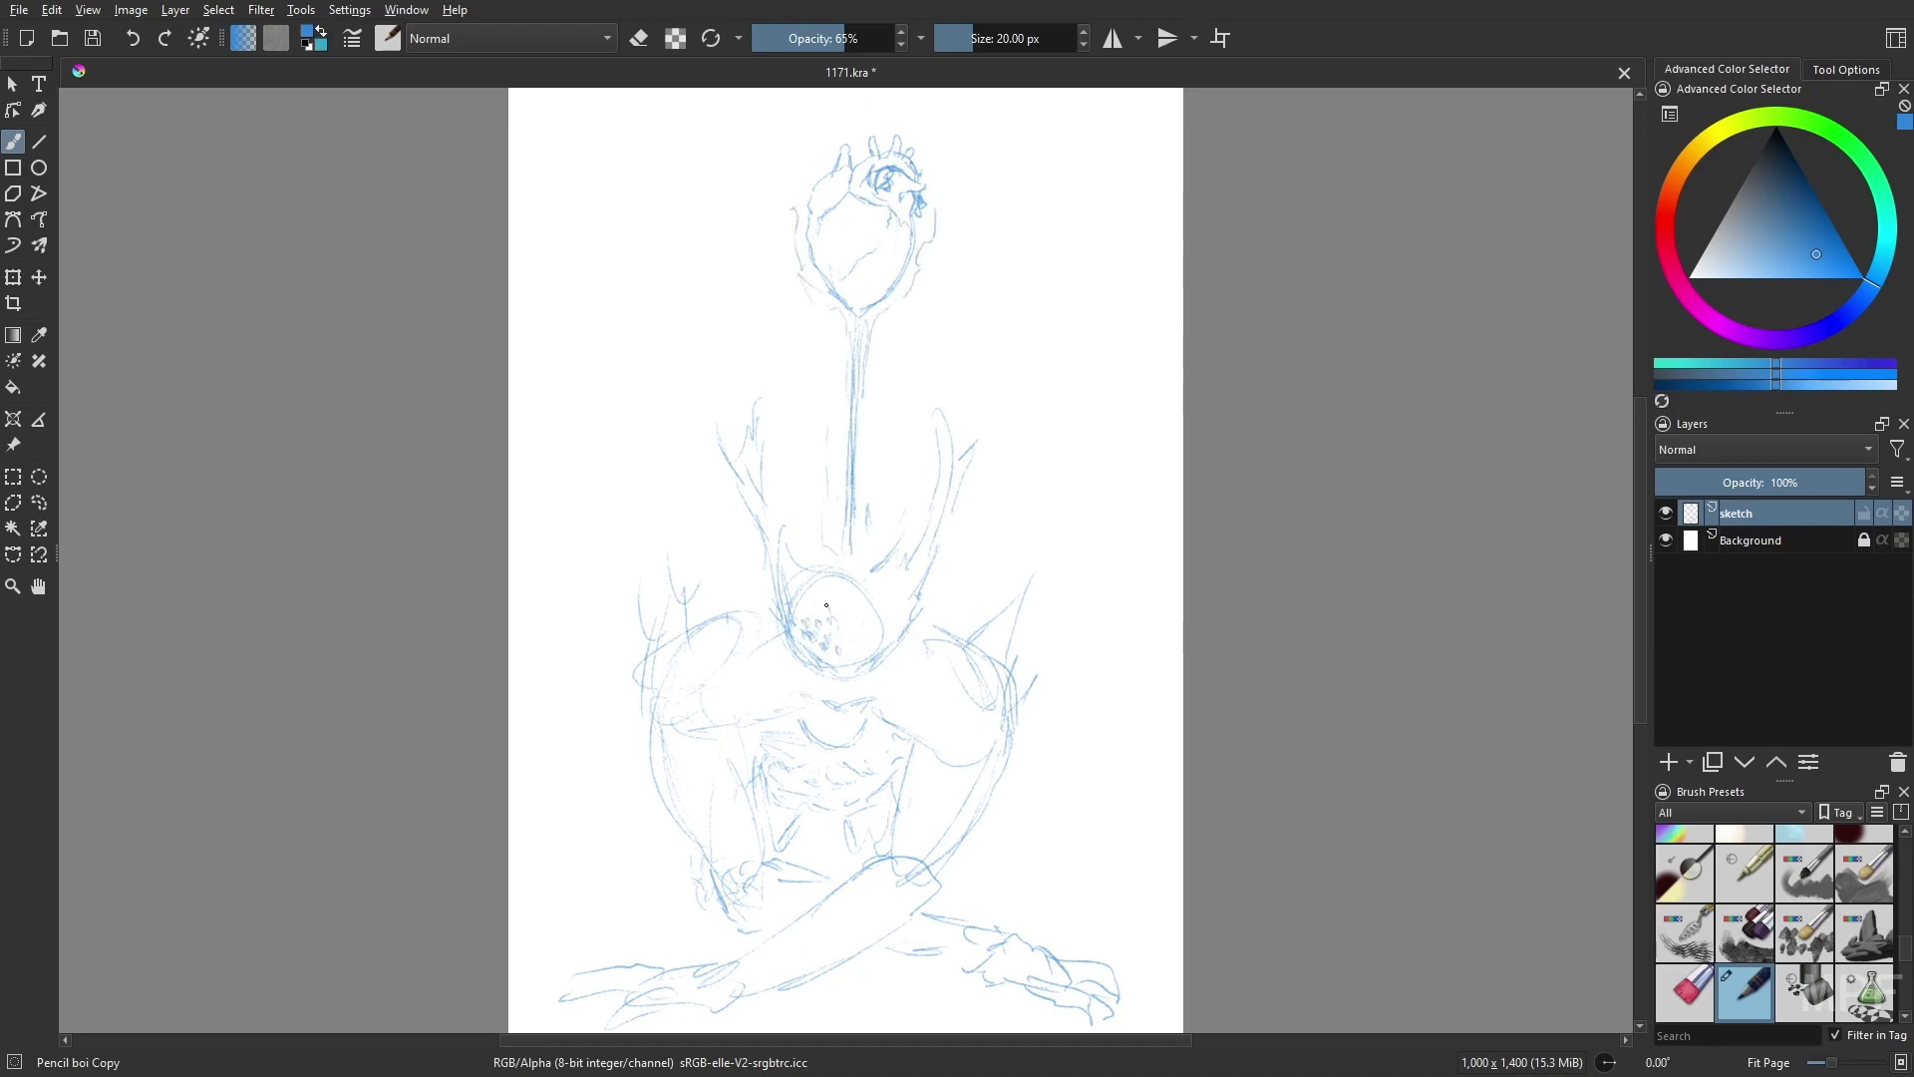
- Sketch two smaller anatomical hearts on curved stalks, one rising from behind each shoulder
drag(945, 610, 975, 440)
drag(1000, 540, 1007, 421)
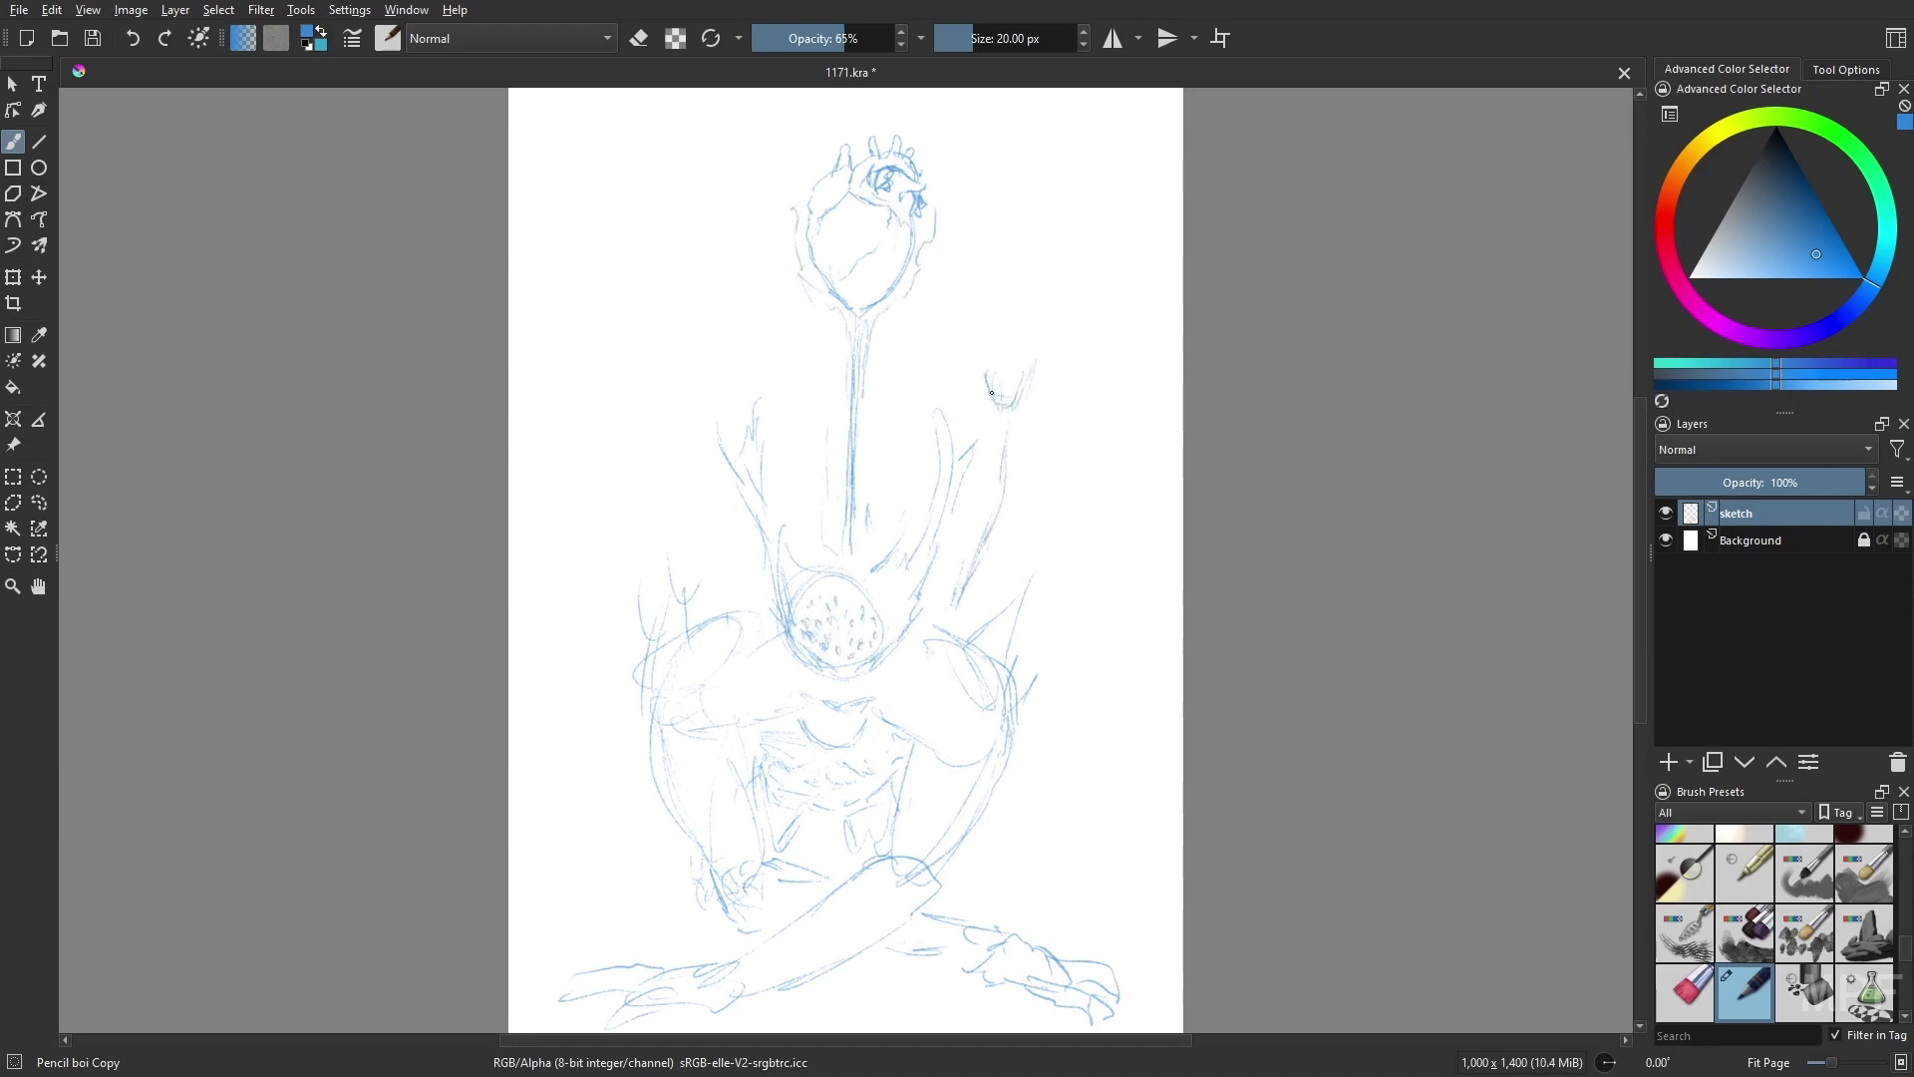
mouse_move(1004, 342)
mouse_down()
mouse_move(986, 371)
mouse_move(1014, 403)
mouse_up()
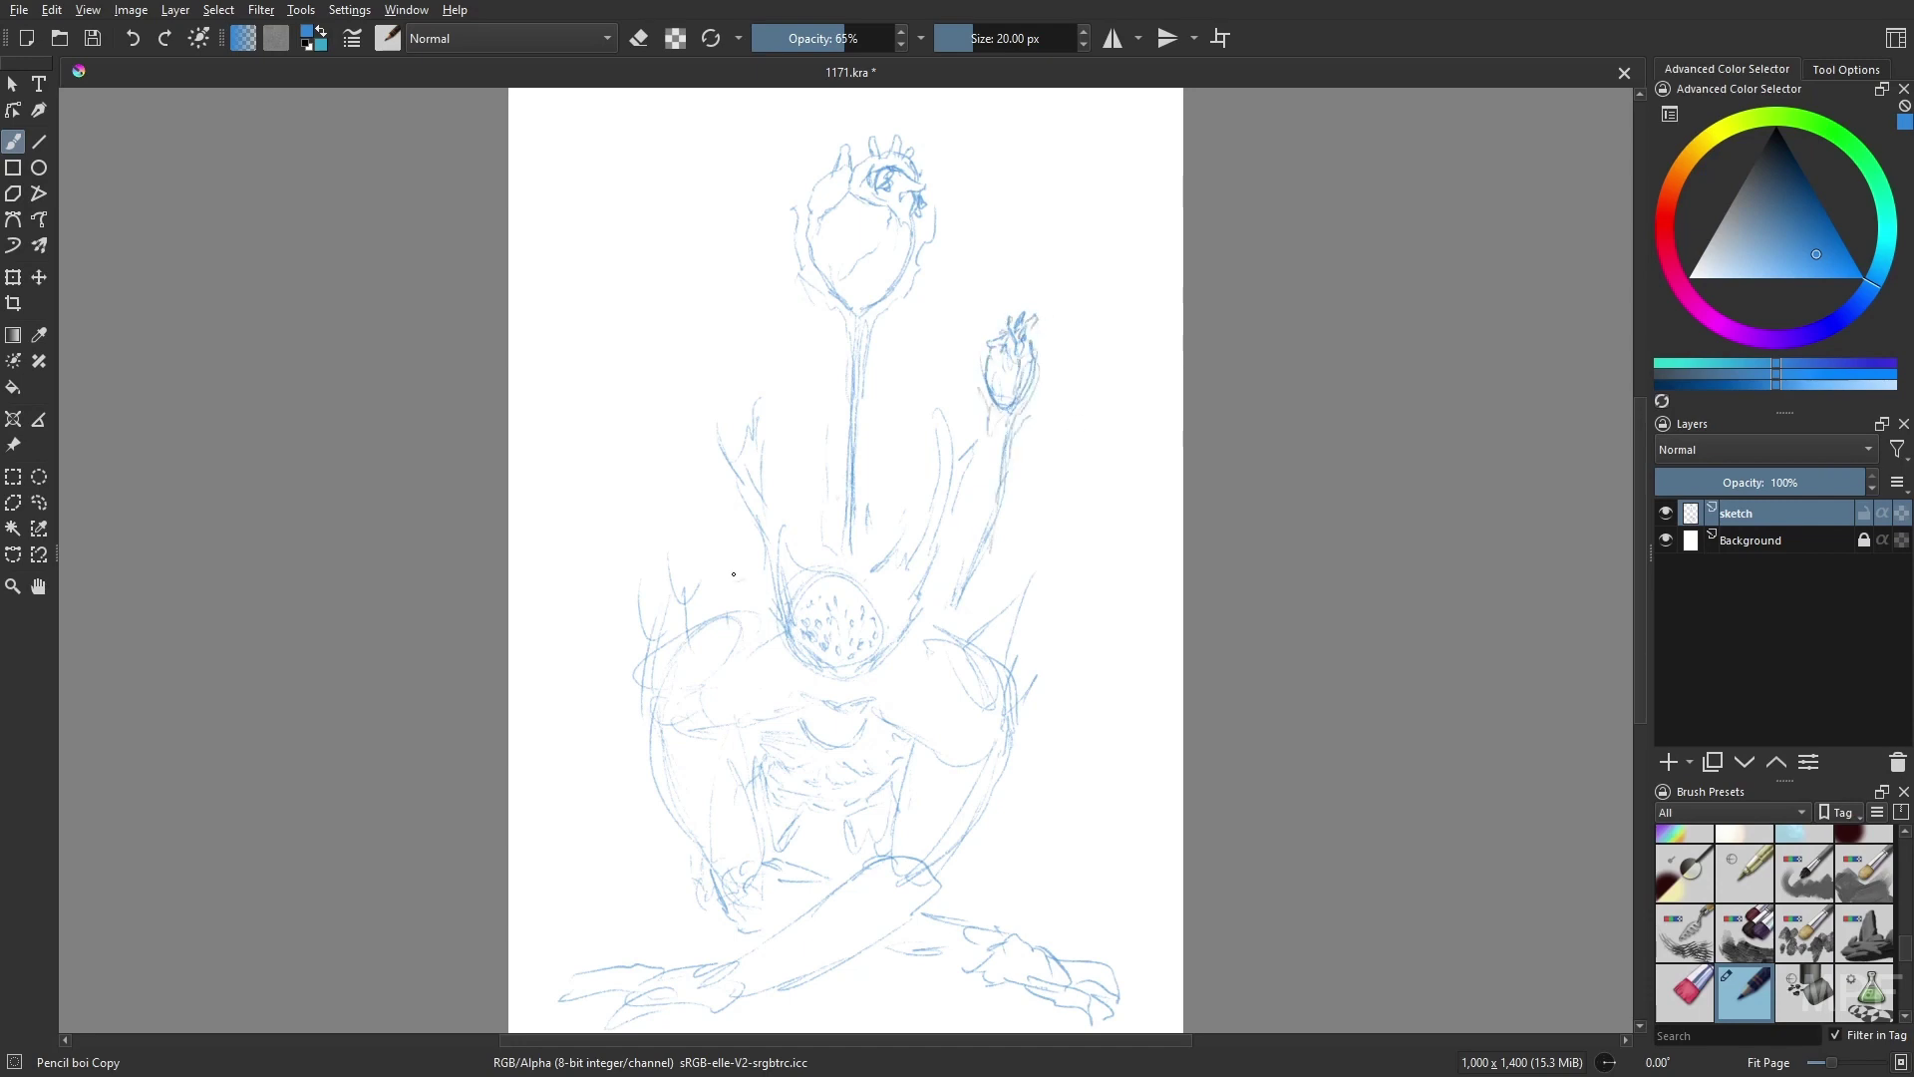
drag(743, 594, 686, 439)
drag(683, 449, 660, 406)
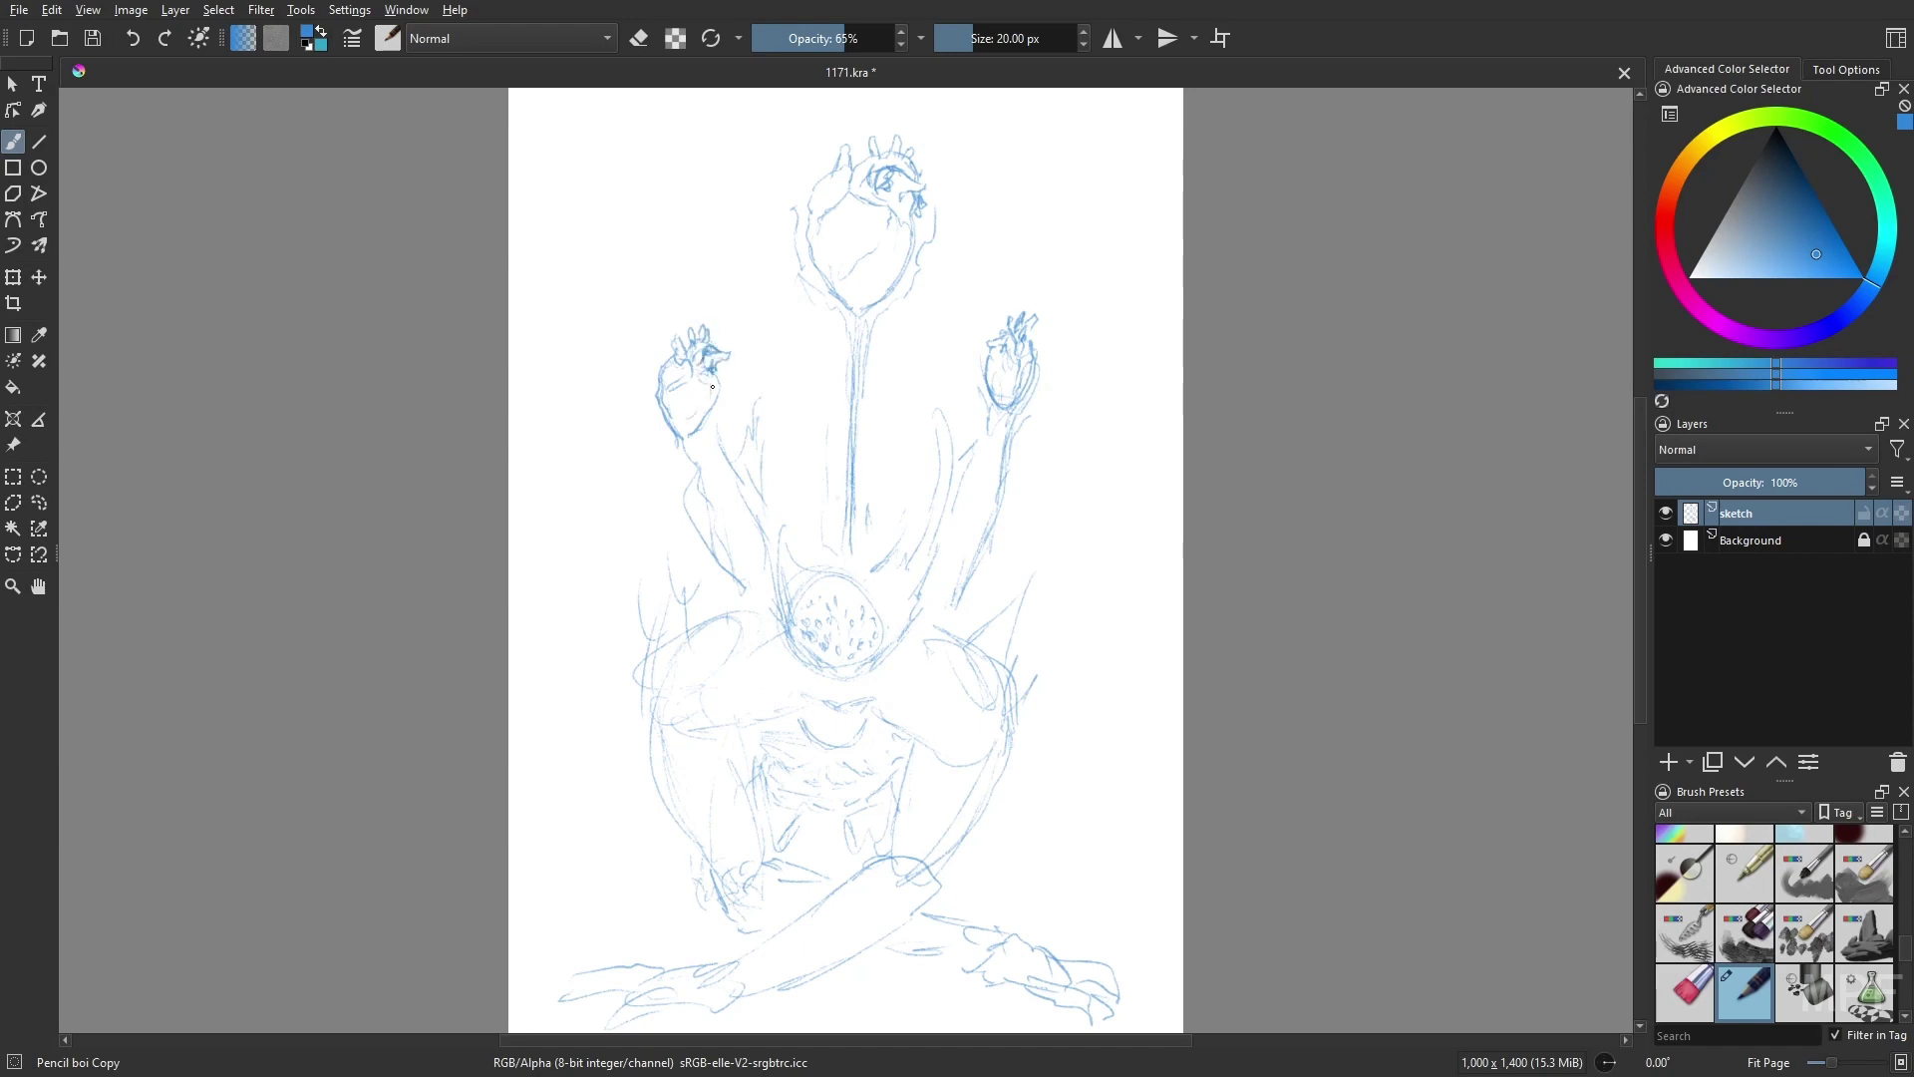
- Reinforce the sketch lines of the horns, crossed forearms, outer arms and chest opening
drag(758, 394, 782, 618)
drag(877, 578, 922, 513)
drag(952, 419, 937, 519)
drag(912, 877, 742, 982)
drag(698, 862, 728, 907)
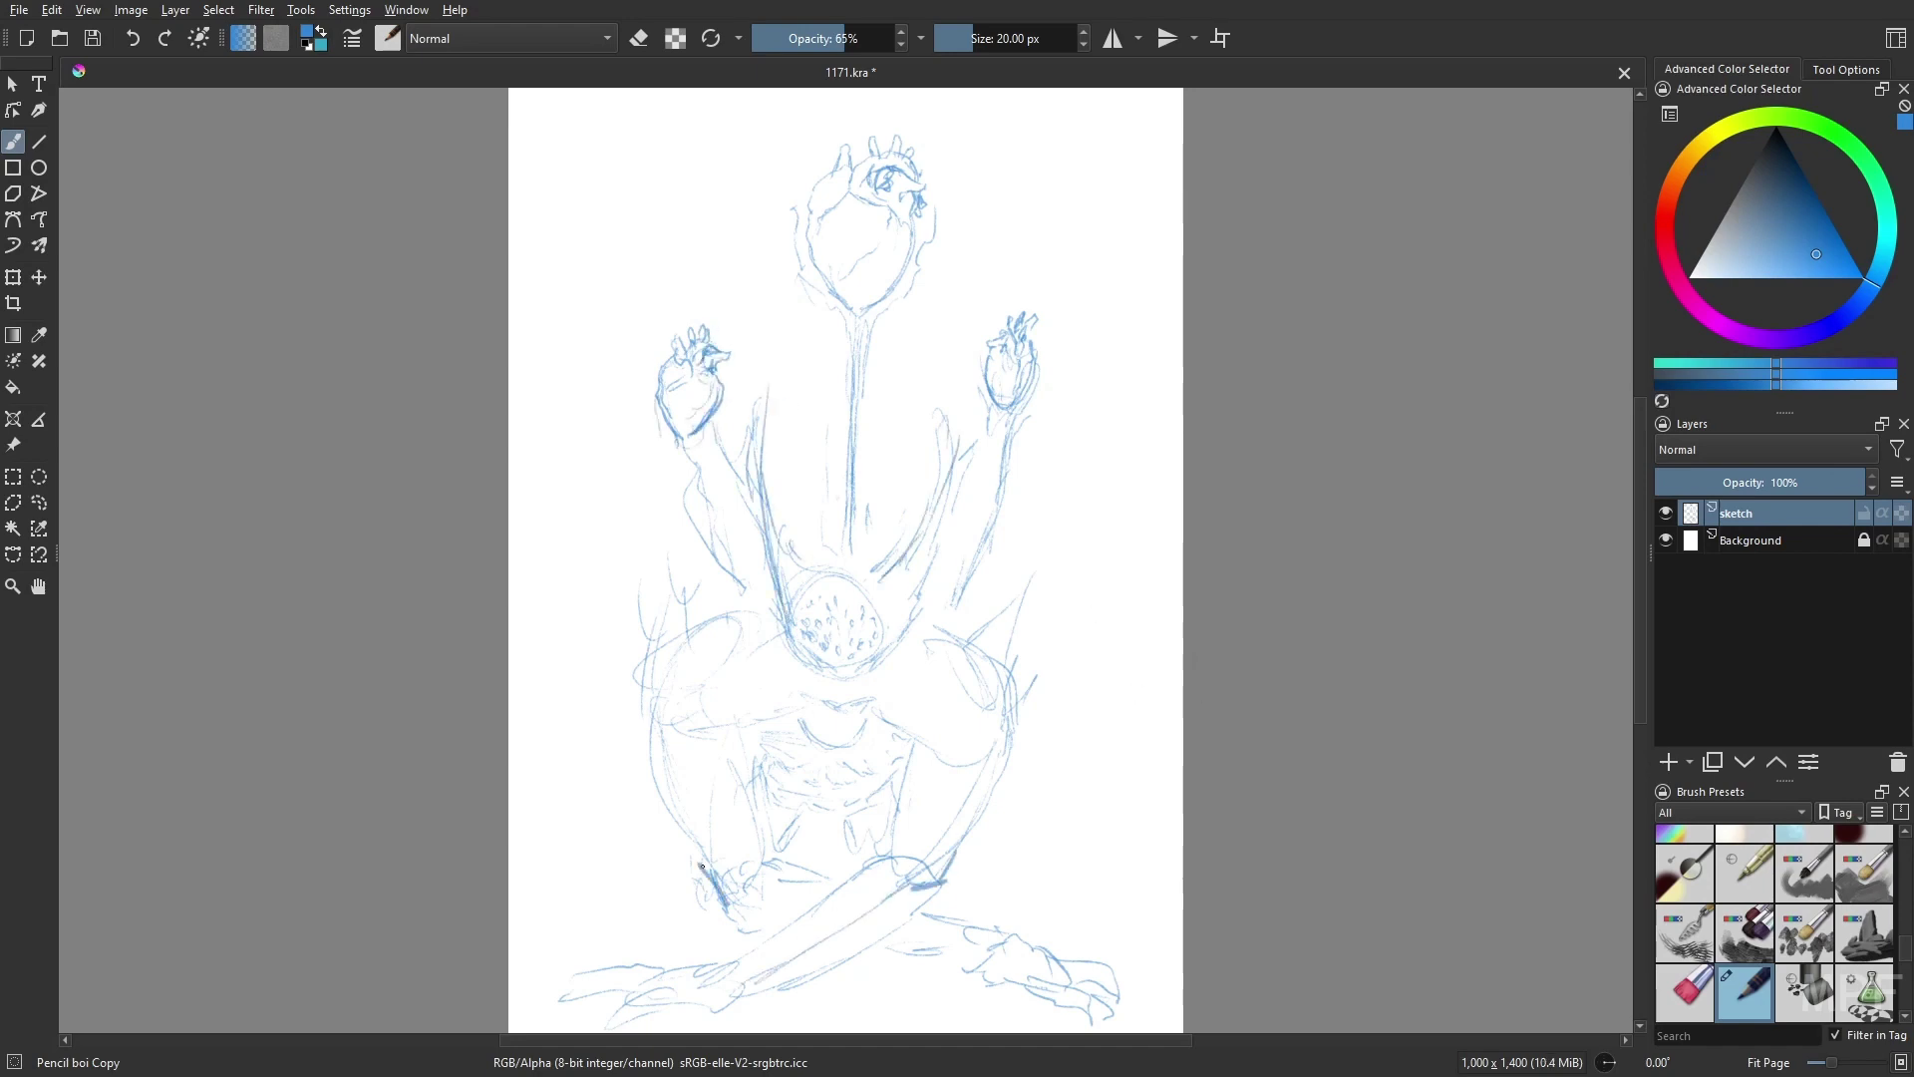
drag(658, 718, 702, 872)
drag(772, 698, 738, 788)
mouse_move(903, 792)
mouse_down()
mouse_move(895, 740)
mouse_move(932, 750)
mouse_up()
- Sketch a pair of spread wings on both sides of the large heart
drag(707, 151, 778, 214)
drag(513, 189, 698, 150)
drag(558, 279, 689, 203)
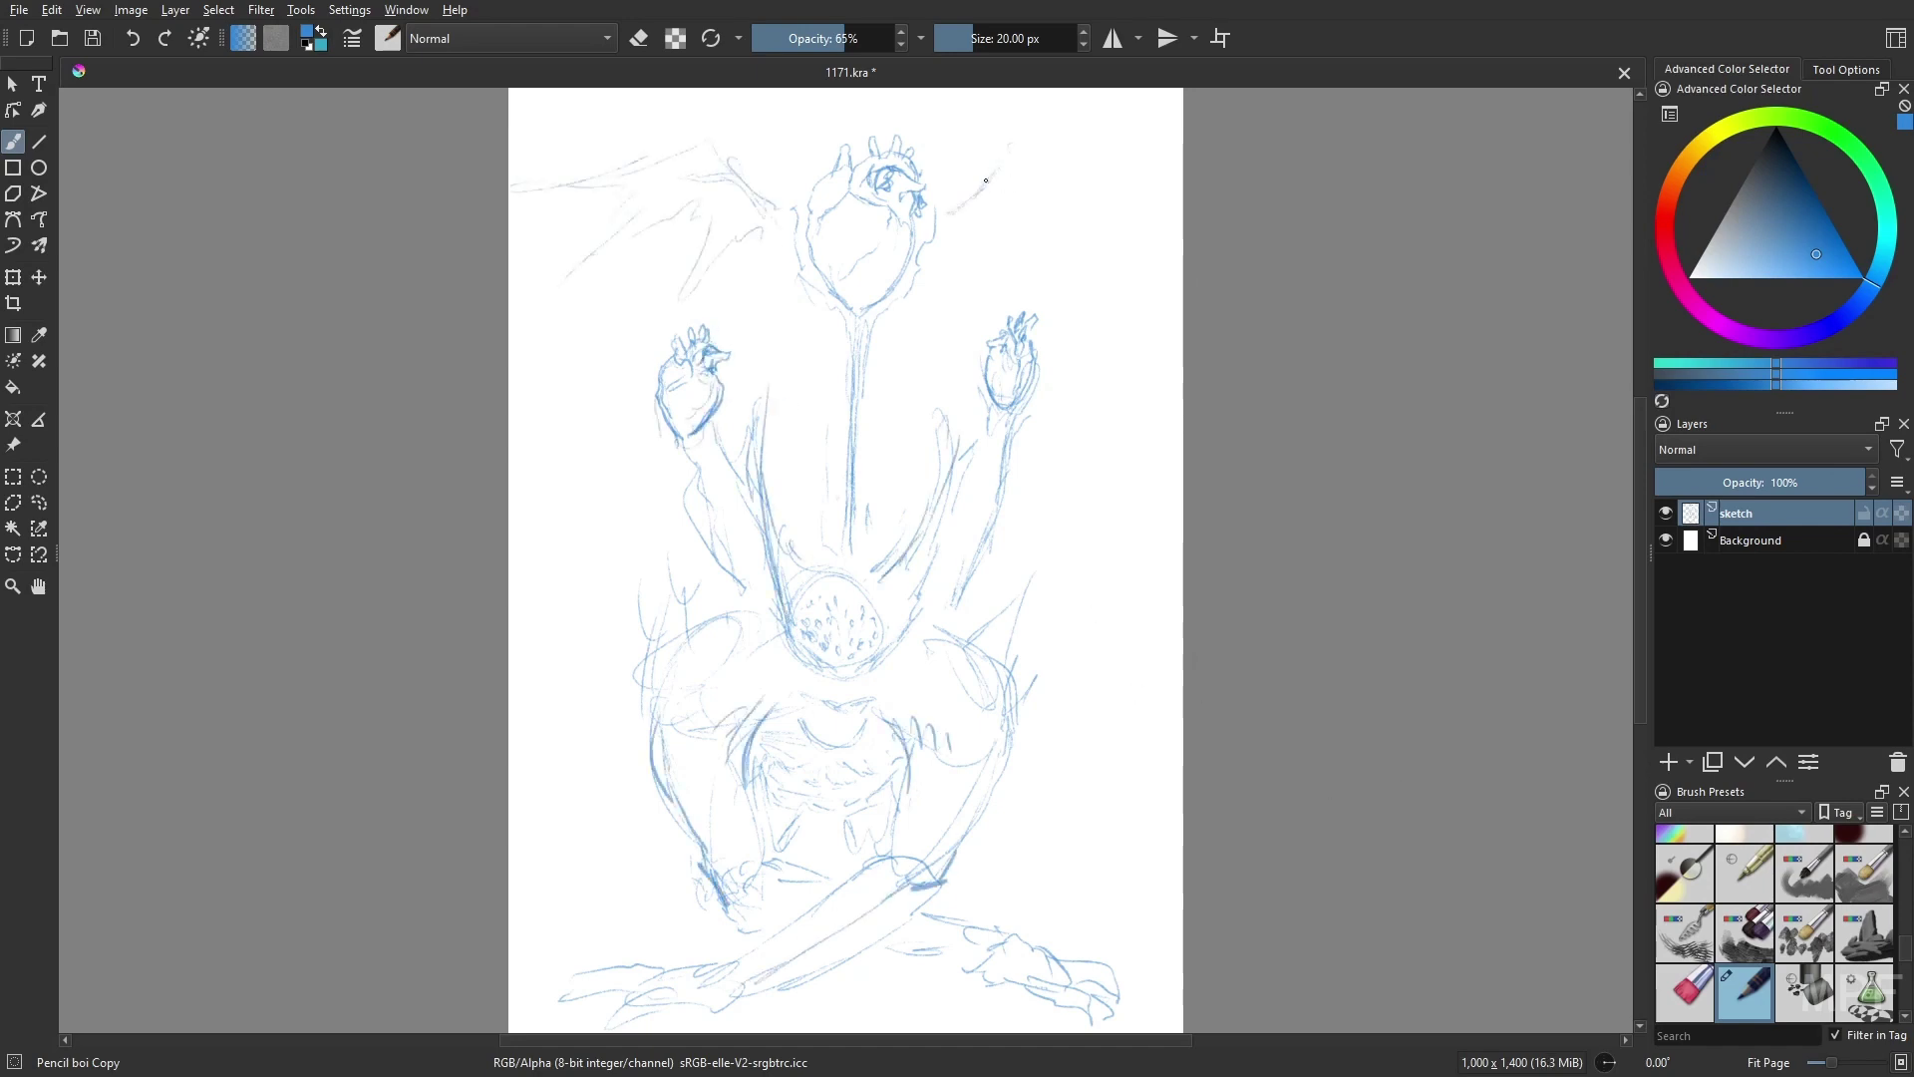
drag(986, 180, 1096, 160)
drag(1022, 239, 1076, 211)
drag(1037, 150, 1161, 209)
mouse_move(1001, 228)
mouse_down()
mouse_move(964, 270)
mouse_move(977, 299)
mouse_up()
- Add a new layer above the sketch and name it head
key(Insert)
text(heat)
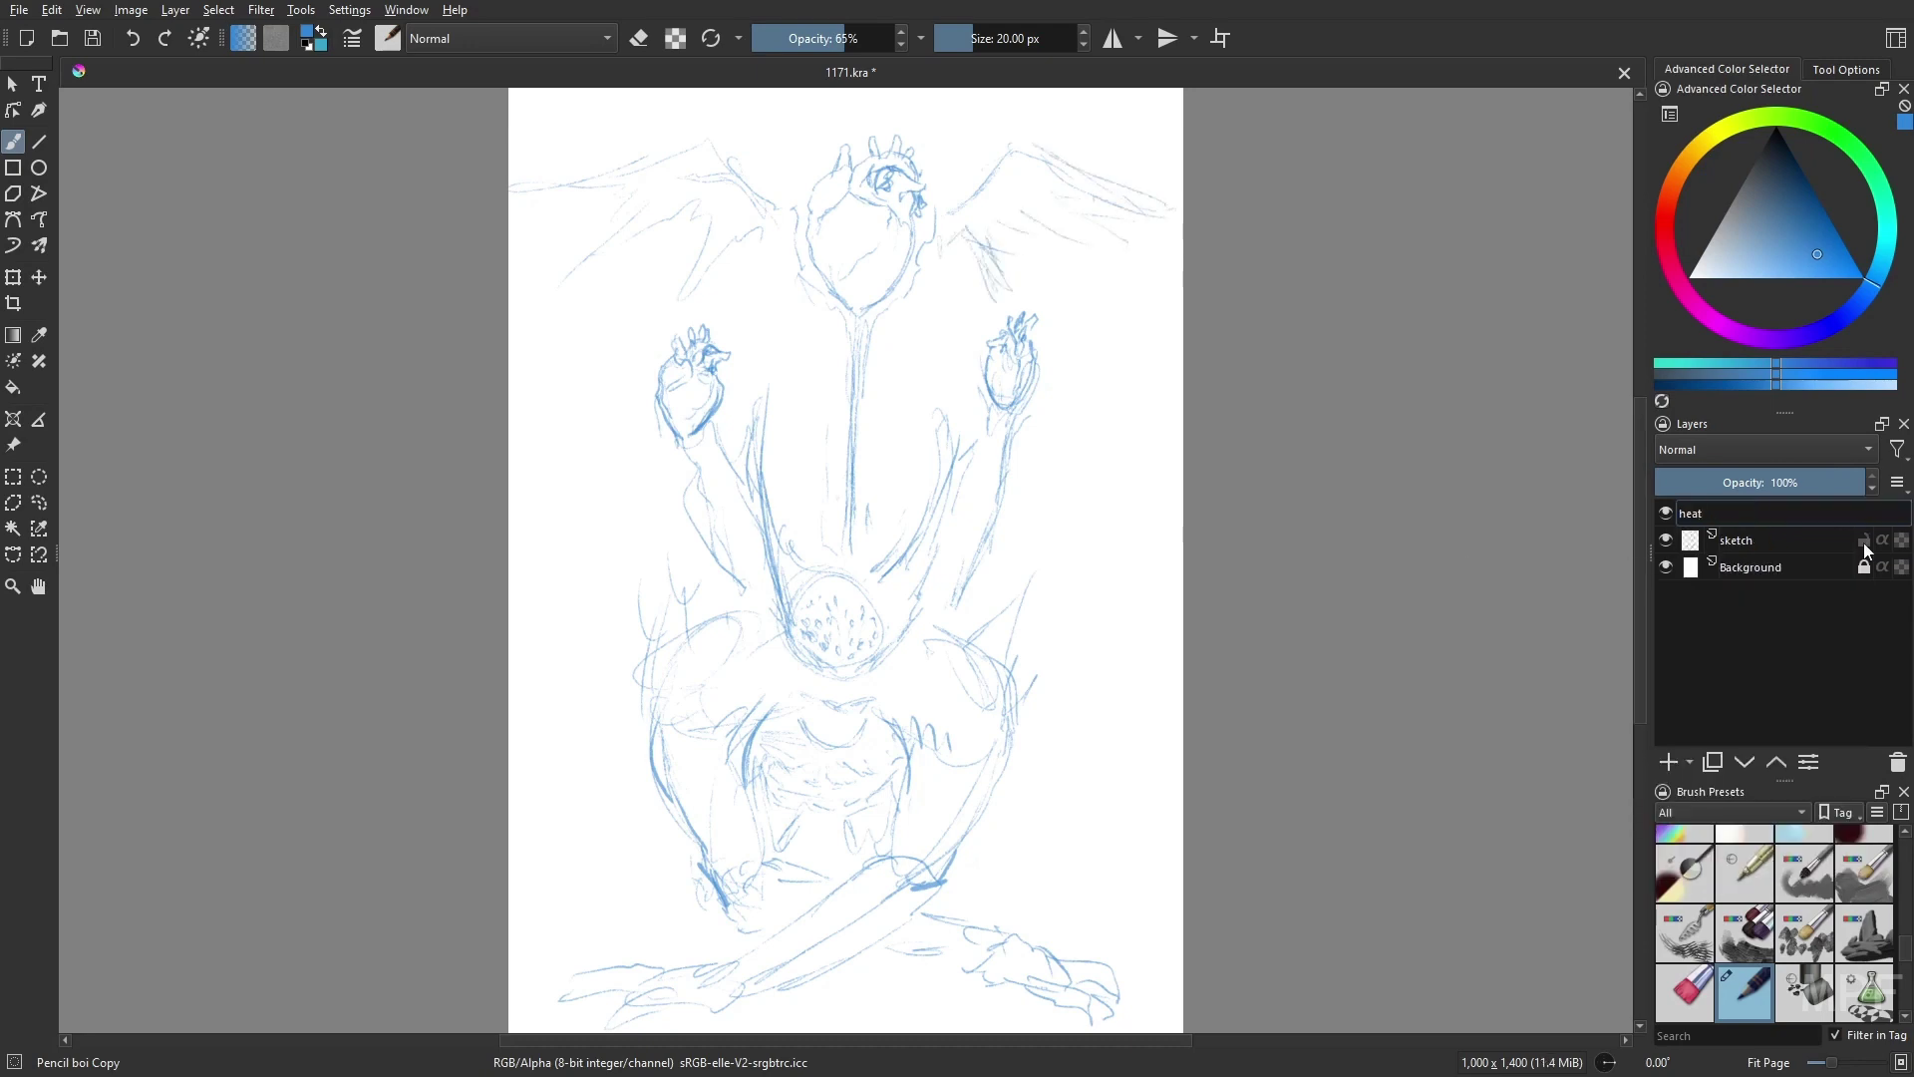
key(BackSpace)
text(d)
key(Return)
- Outline the horned head in near-black with the RGBA 06 Rock brush and fill it using the Basic-5 Size brush
right_click(1380, 576)
click(1341, 543)
mouse_move(892, 646)
mouse_down()
mouse_move(805, 653)
mouse_move(771, 381)
mouse_up()
drag(892, 646, 957, 389)
drag(770, 398, 783, 573)
mouse_move(792, 496)
mouse_down()
mouse_move(832, 578)
mouse_move(912, 506)
mouse_move(960, 398)
mouse_move(859, 590)
mouse_move(939, 517)
mouse_move(959, 412)
mouse_up()
right_click(729, 602)
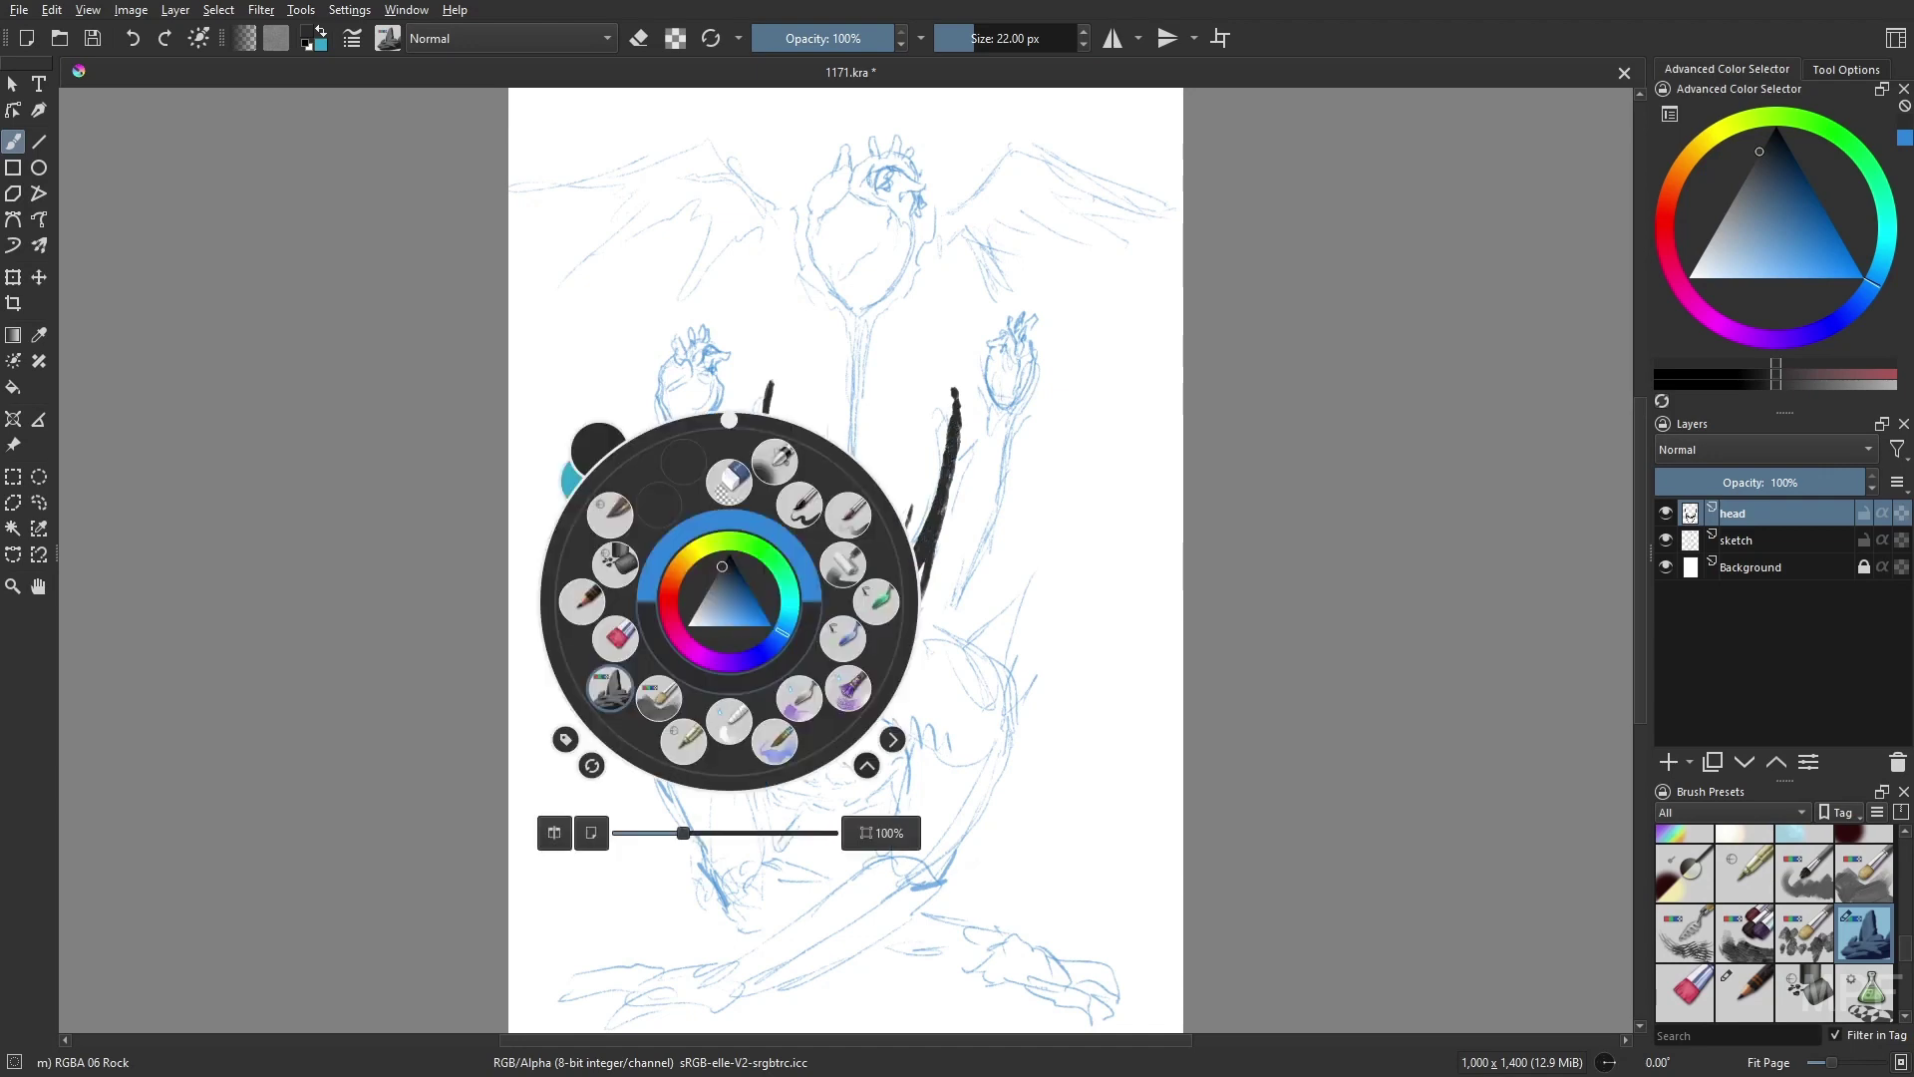
click(799, 504)
mouse_move(793, 568)
mouse_down()
mouse_move(867, 598)
mouse_move(818, 678)
mouse_move(877, 628)
mouse_move(847, 657)
mouse_up()
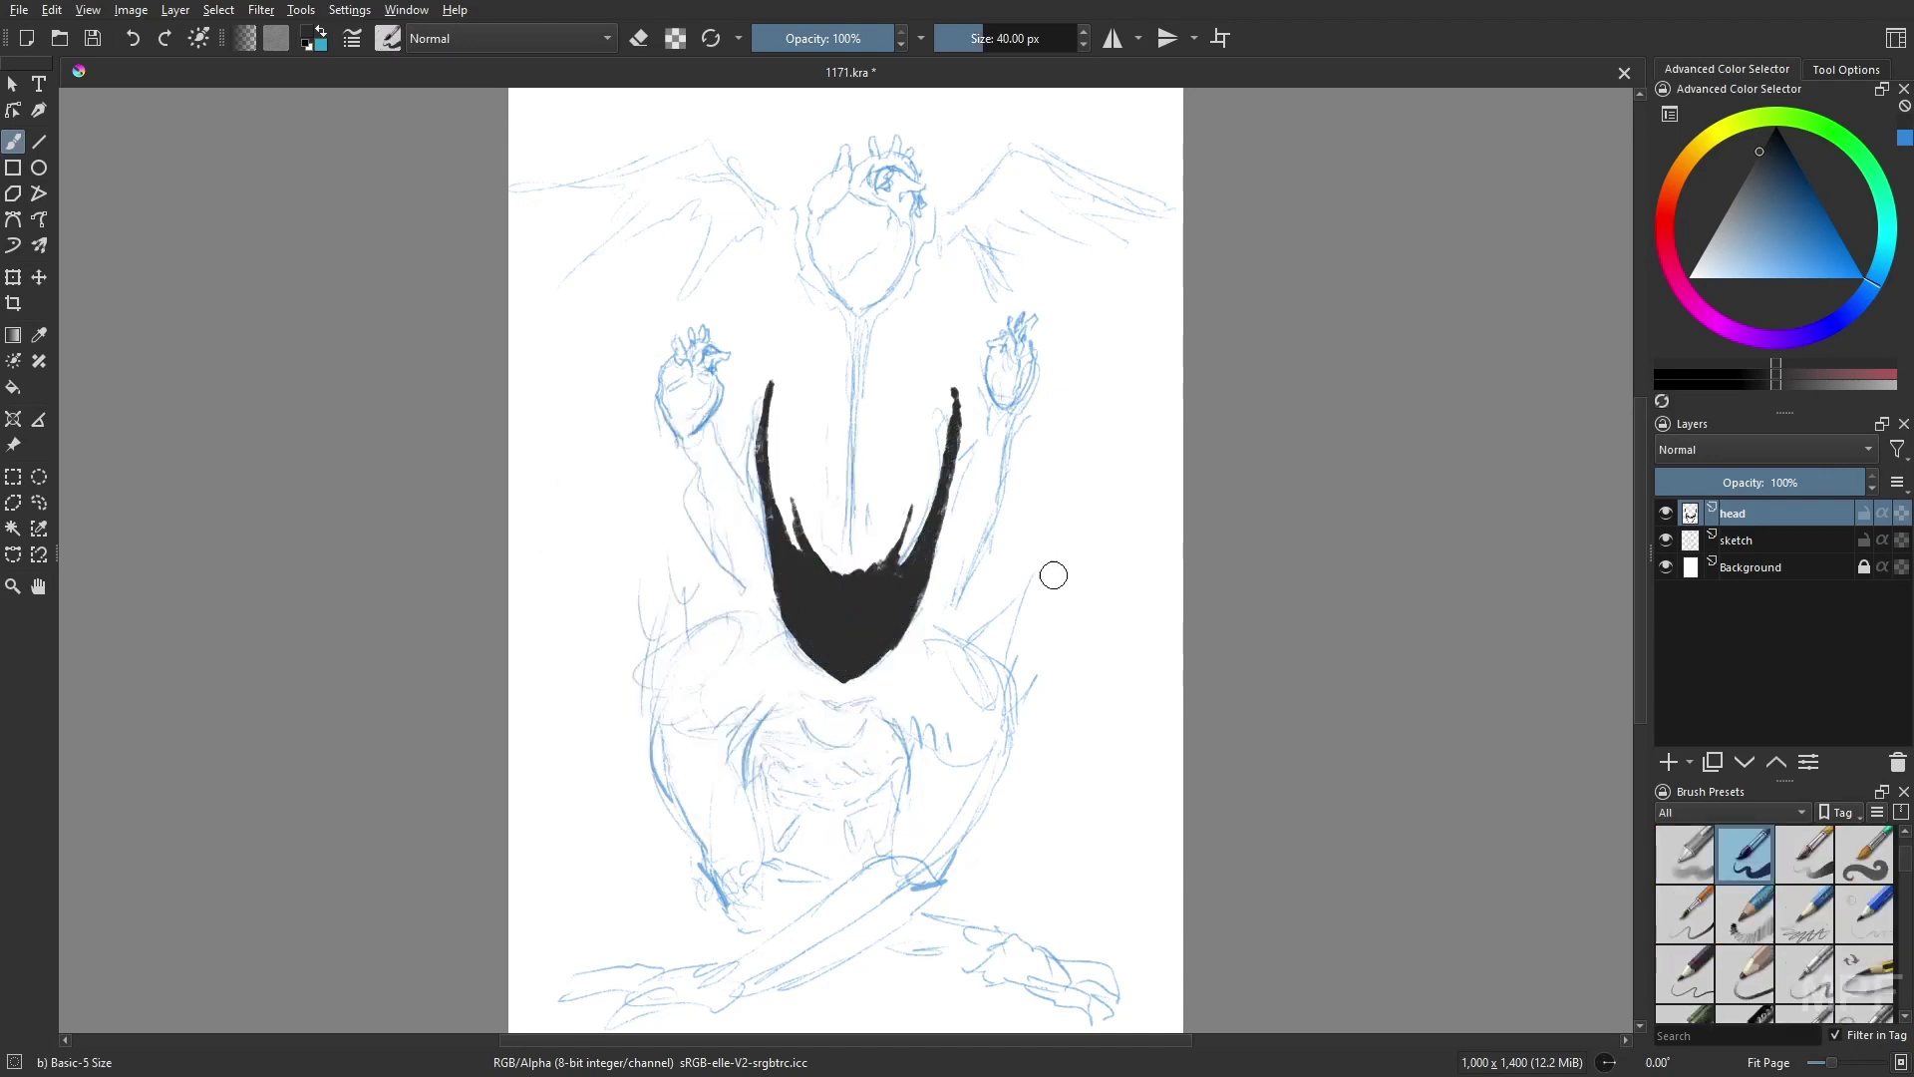
- Add a layer named shoulders and arms below the head layer and return to the RGBA 06 Rock brush
key(slash)
key(Insert)
double_click(1739, 539)
text(shoulders and arms)
key(Return)
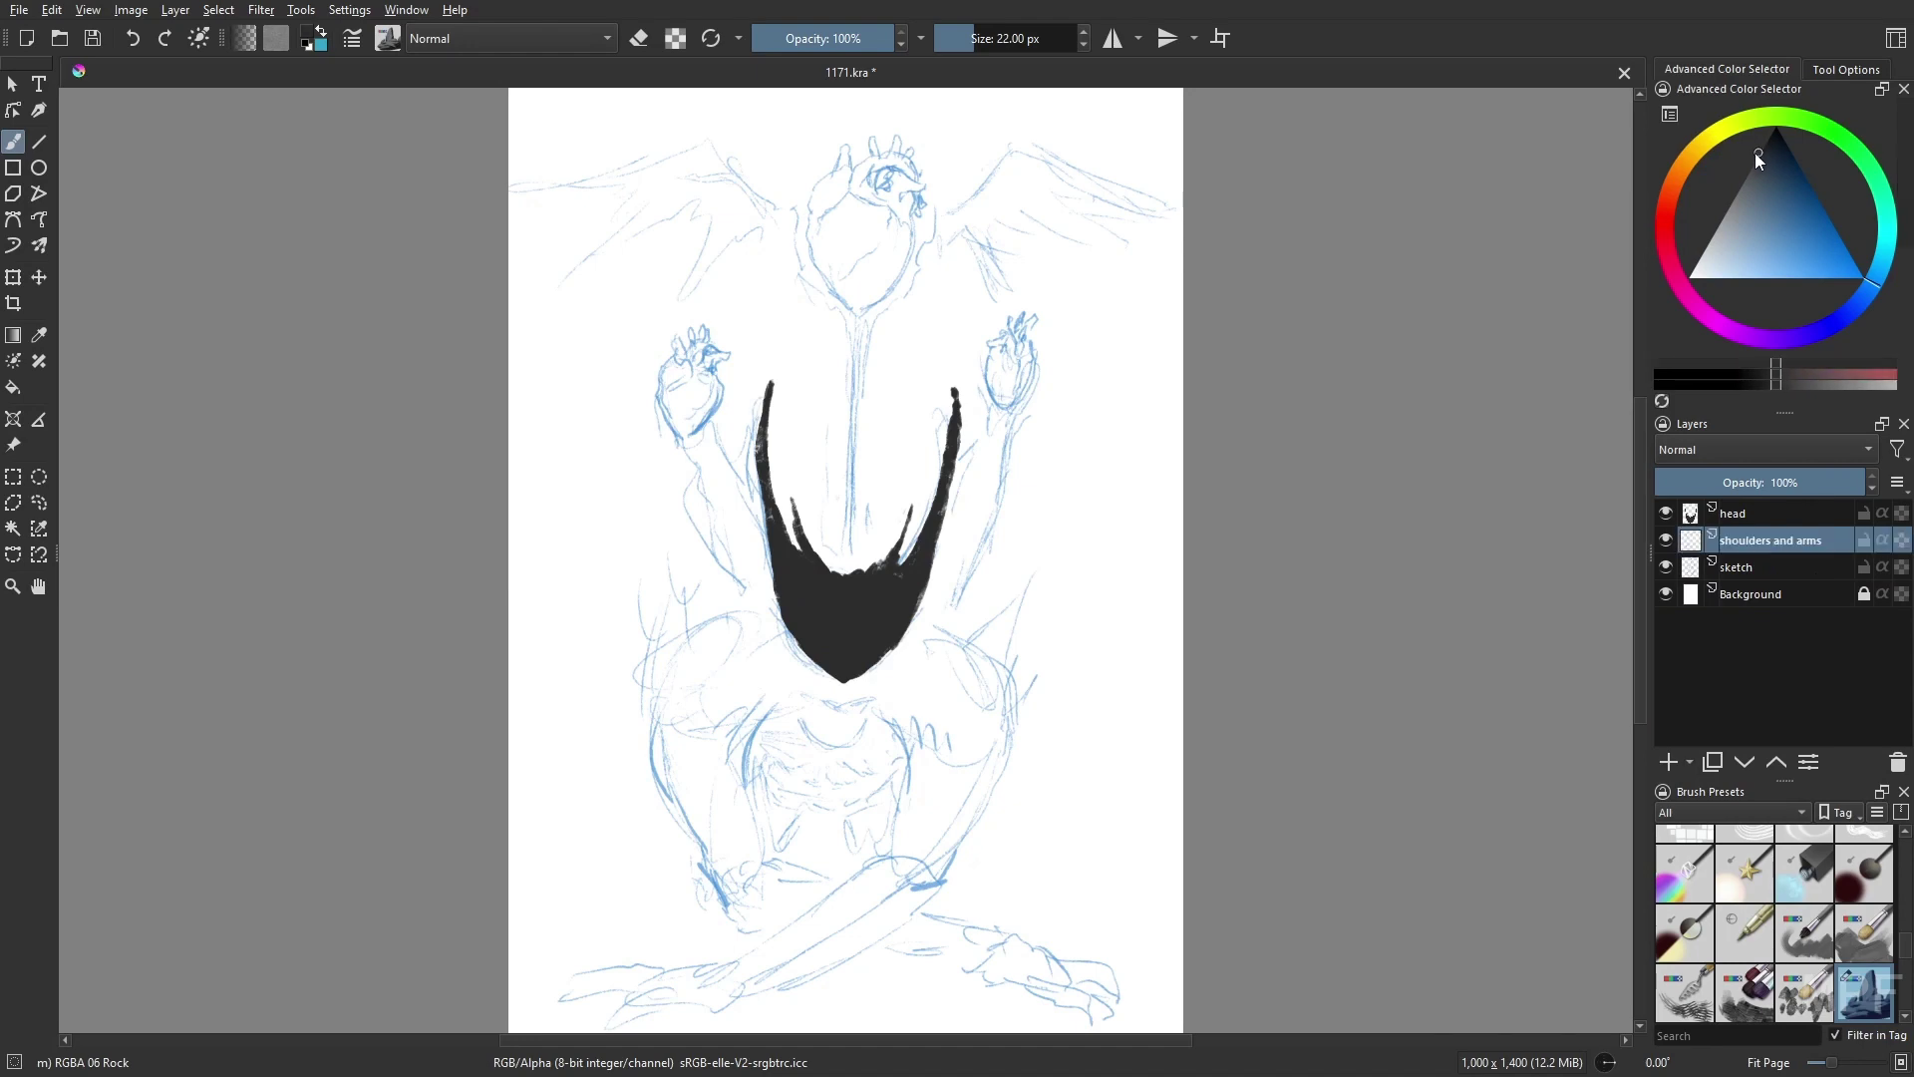
- Outline the shoulders and the outer and inner edges of both arms in near-black
mouse_move(776, 592)
mouse_down()
mouse_move(683, 626)
mouse_move(655, 670)
mouse_up()
mouse_move(921, 598)
mouse_down()
mouse_move(1015, 698)
mouse_move(1009, 762)
mouse_up()
mouse_move(877, 706)
mouse_down()
mouse_move(890, 859)
mouse_move(1005, 748)
mouse_up()
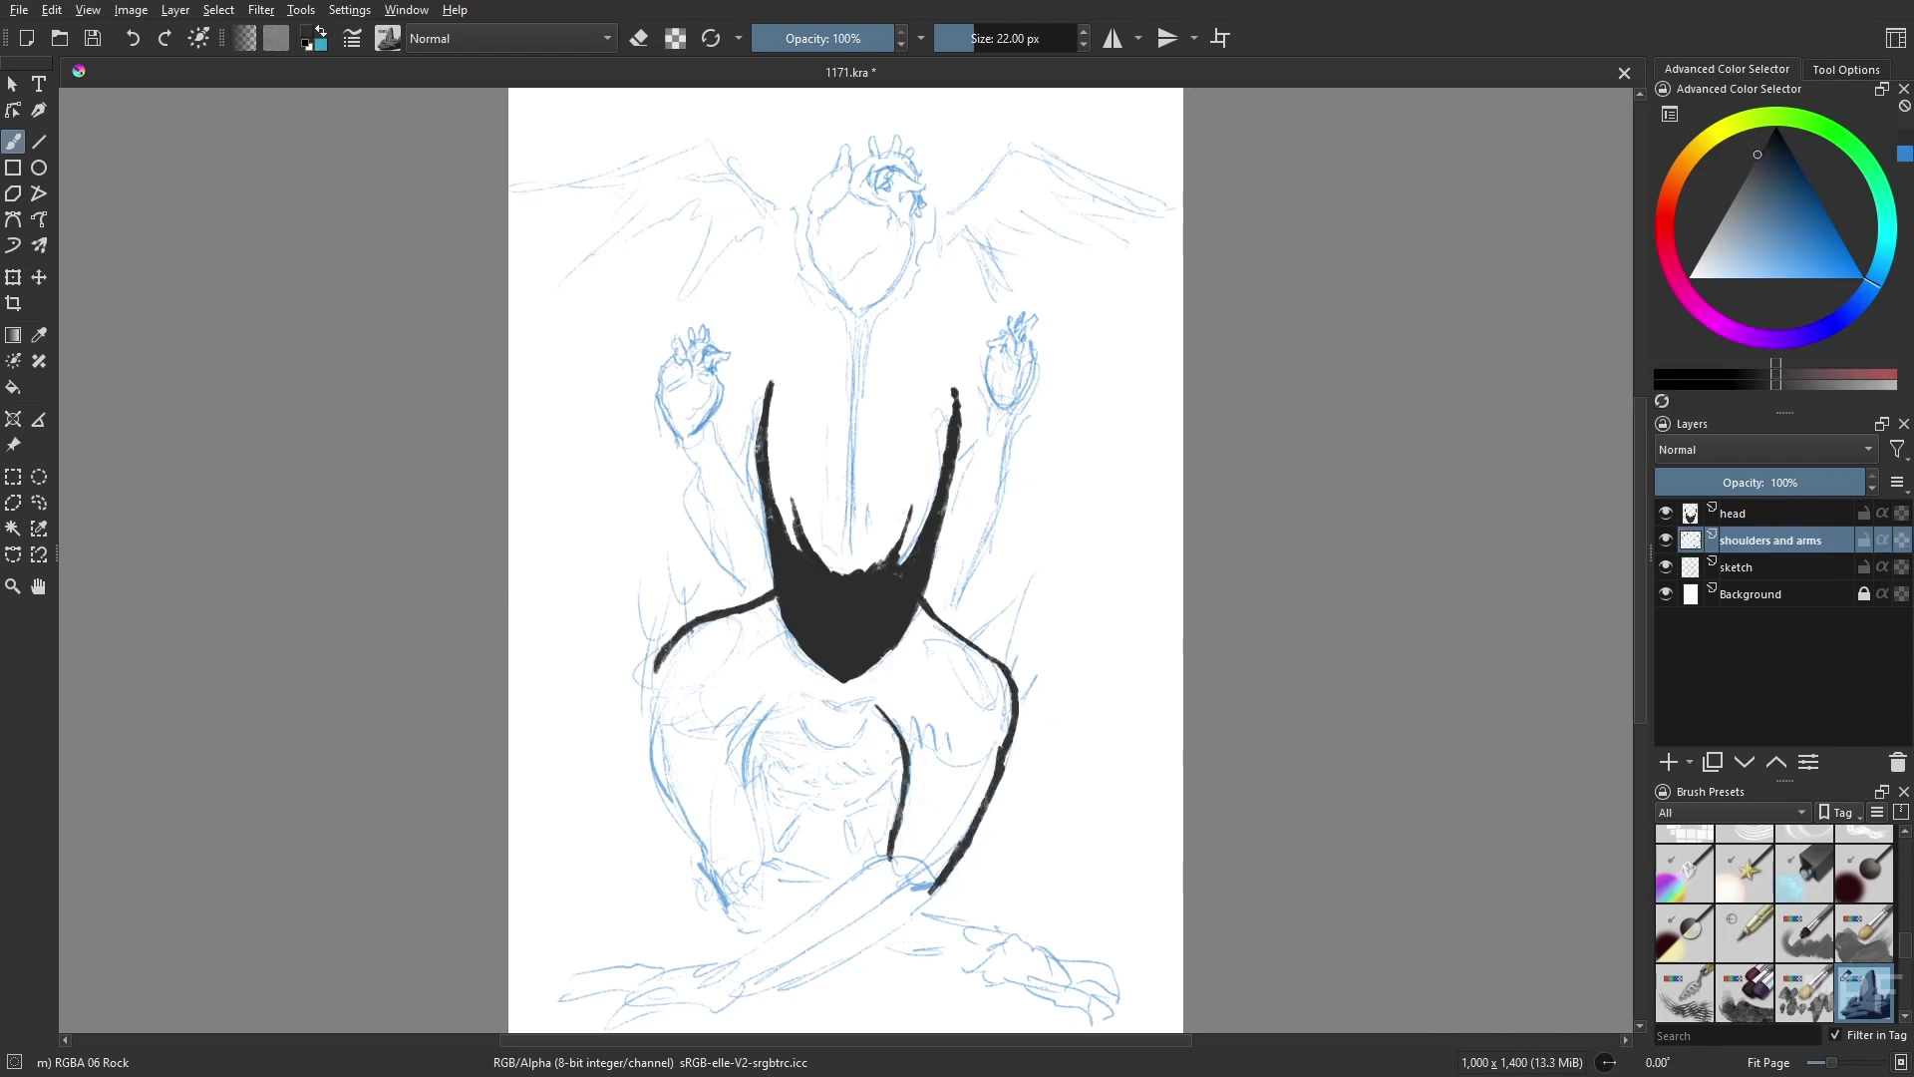
drag(657, 648, 688, 843)
mouse_move(767, 708)
mouse_down()
mouse_move(772, 849)
mouse_move(753, 758)
mouse_up()
- Paint spiky tufts on both shoulders, close the arch under the chest and darken the areas beside the chin
mouse_move(688, 599)
mouse_down()
mouse_move(648, 698)
mouse_move(723, 643)
mouse_up()
mouse_move(947, 648)
mouse_down()
mouse_move(981, 603)
mouse_move(957, 648)
mouse_up()
drag(997, 608, 1022, 688)
drag(982, 618, 991, 663)
drag(952, 588, 932, 643)
mouse_move(747, 720)
mouse_down()
mouse_move(813, 694)
mouse_move(902, 736)
mouse_up()
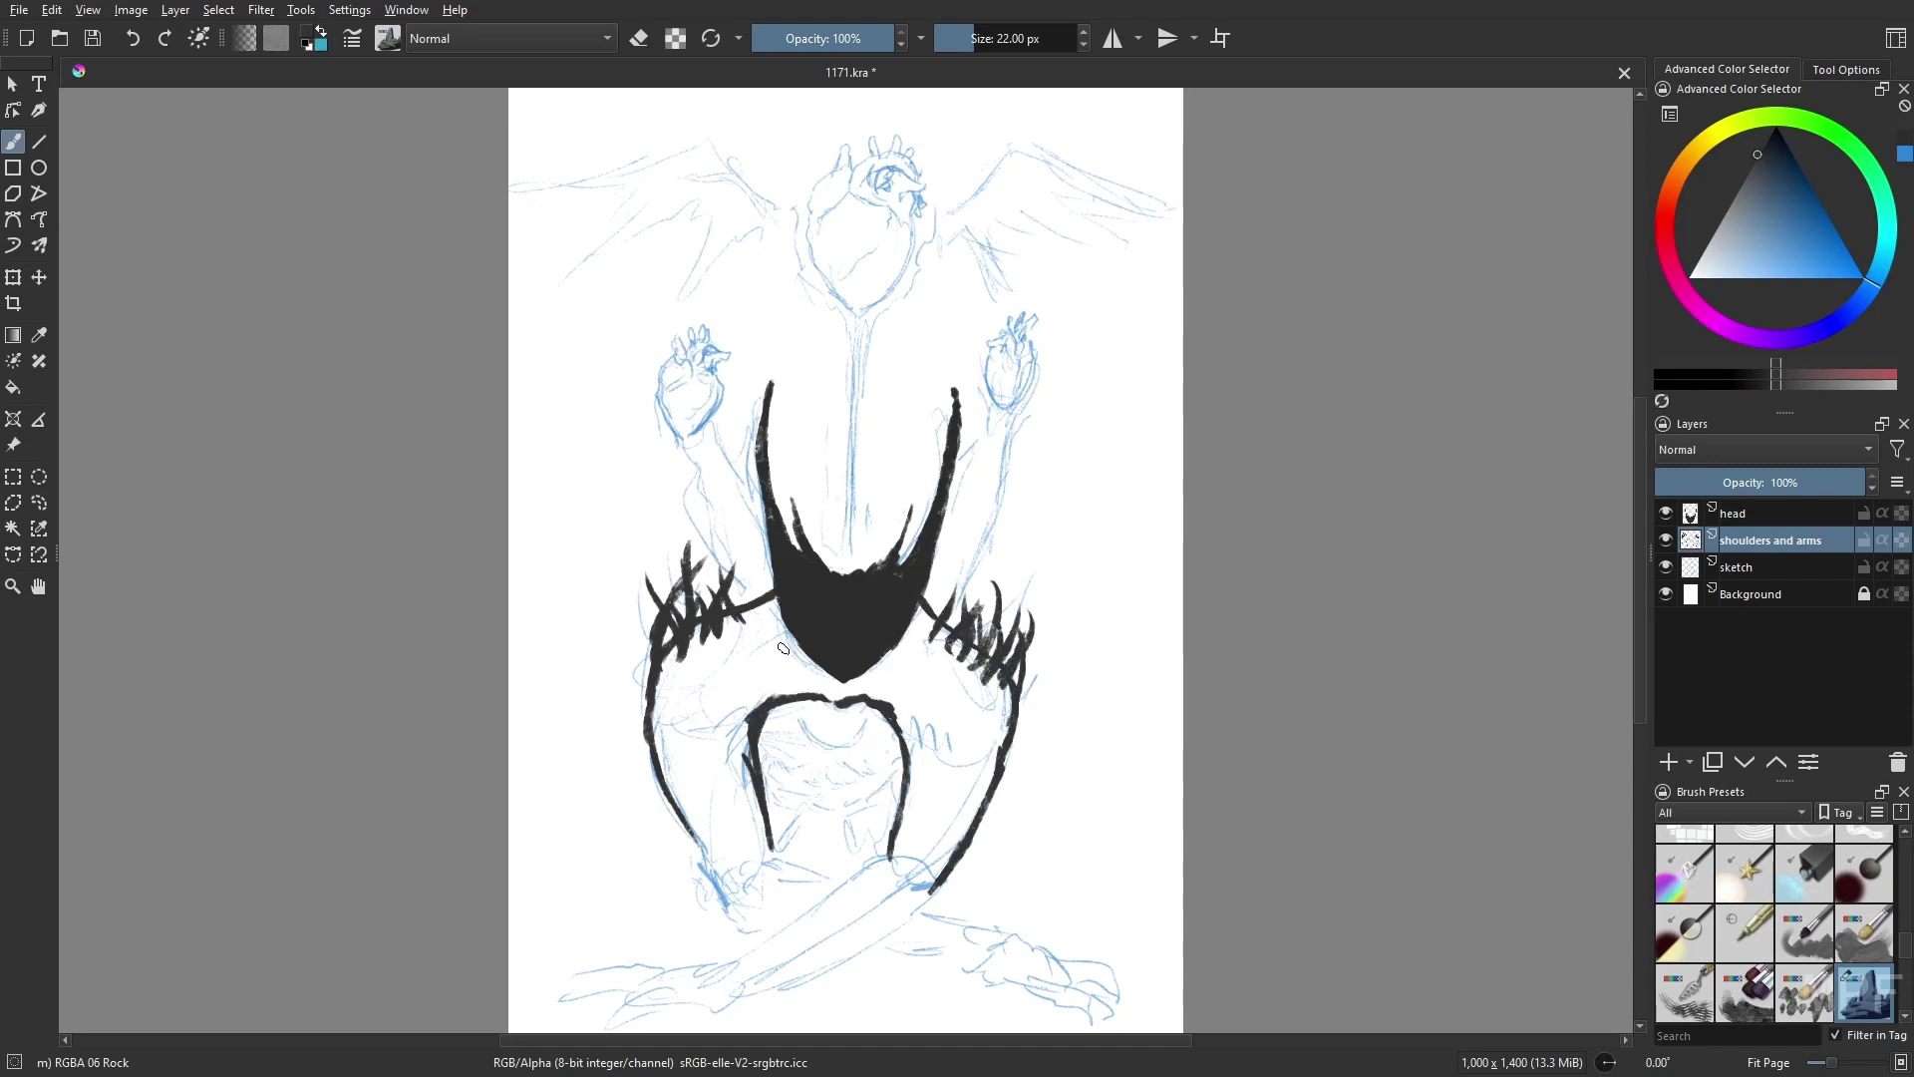
drag(784, 650, 815, 664)
drag(872, 648, 906, 670)
- Outline the two crossed forearms and their clawed hands at the base of the figure
drag(892, 855, 723, 967)
mouse_move(927, 902)
mouse_down()
mouse_move(738, 997)
mouse_move(915, 917)
mouse_up()
mouse_move(725, 965)
mouse_down()
mouse_move(648, 970)
mouse_move(573, 992)
mouse_up()
drag(658, 982, 583, 1022)
drag(732, 1007, 589, 1022)
mouse_move(698, 827)
mouse_down()
mouse_move(713, 877)
mouse_move(835, 879)
mouse_move(992, 937)
mouse_up()
mouse_move(708, 877)
mouse_down()
mouse_move(767, 933)
mouse_move(1061, 957)
mouse_up()
drag(963, 967, 1112, 992)
mouse_move(1062, 962)
mouse_down()
mouse_move(1116, 1000)
mouse_move(1094, 1005)
mouse_up()
- Fill the hands, forearms, arms and shoulders with solid near-black using the Basic-5 Size brush at 40 px
right_click(1059, 763)
click(997, 638)
drag(957, 922, 1057, 967)
drag(1012, 977, 1102, 972)
drag(888, 927, 1042, 982)
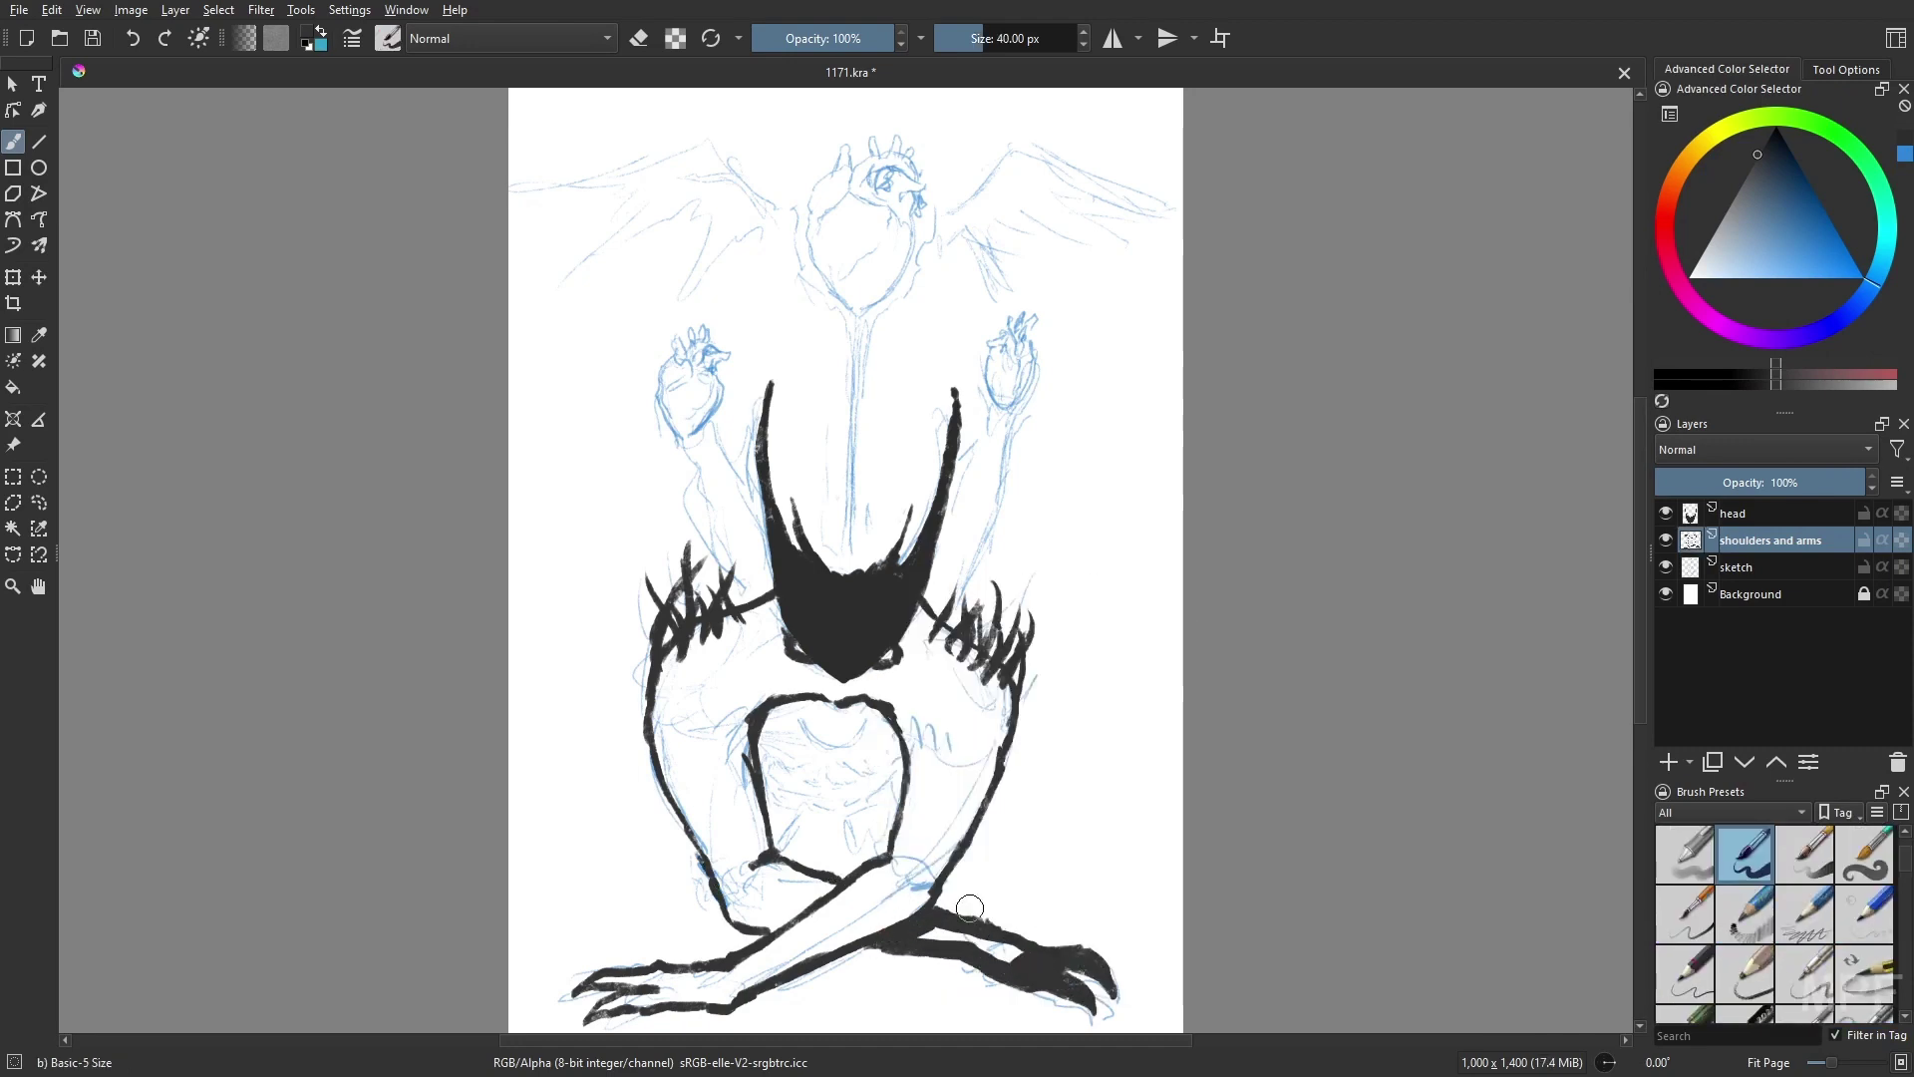
mouse_move(663, 994)
mouse_down()
mouse_move(598, 1015)
mouse_move(894, 859)
mouse_up()
mouse_move(660, 1005)
mouse_down()
mouse_move(912, 912)
mouse_move(992, 673)
mouse_move(902, 638)
mouse_move(667, 665)
mouse_move(652, 758)
mouse_up()
mouse_move(747, 702)
mouse_down()
mouse_move(892, 688)
mouse_move(822, 887)
mouse_move(837, 932)
mouse_up()
drag(657, 757, 688, 820)
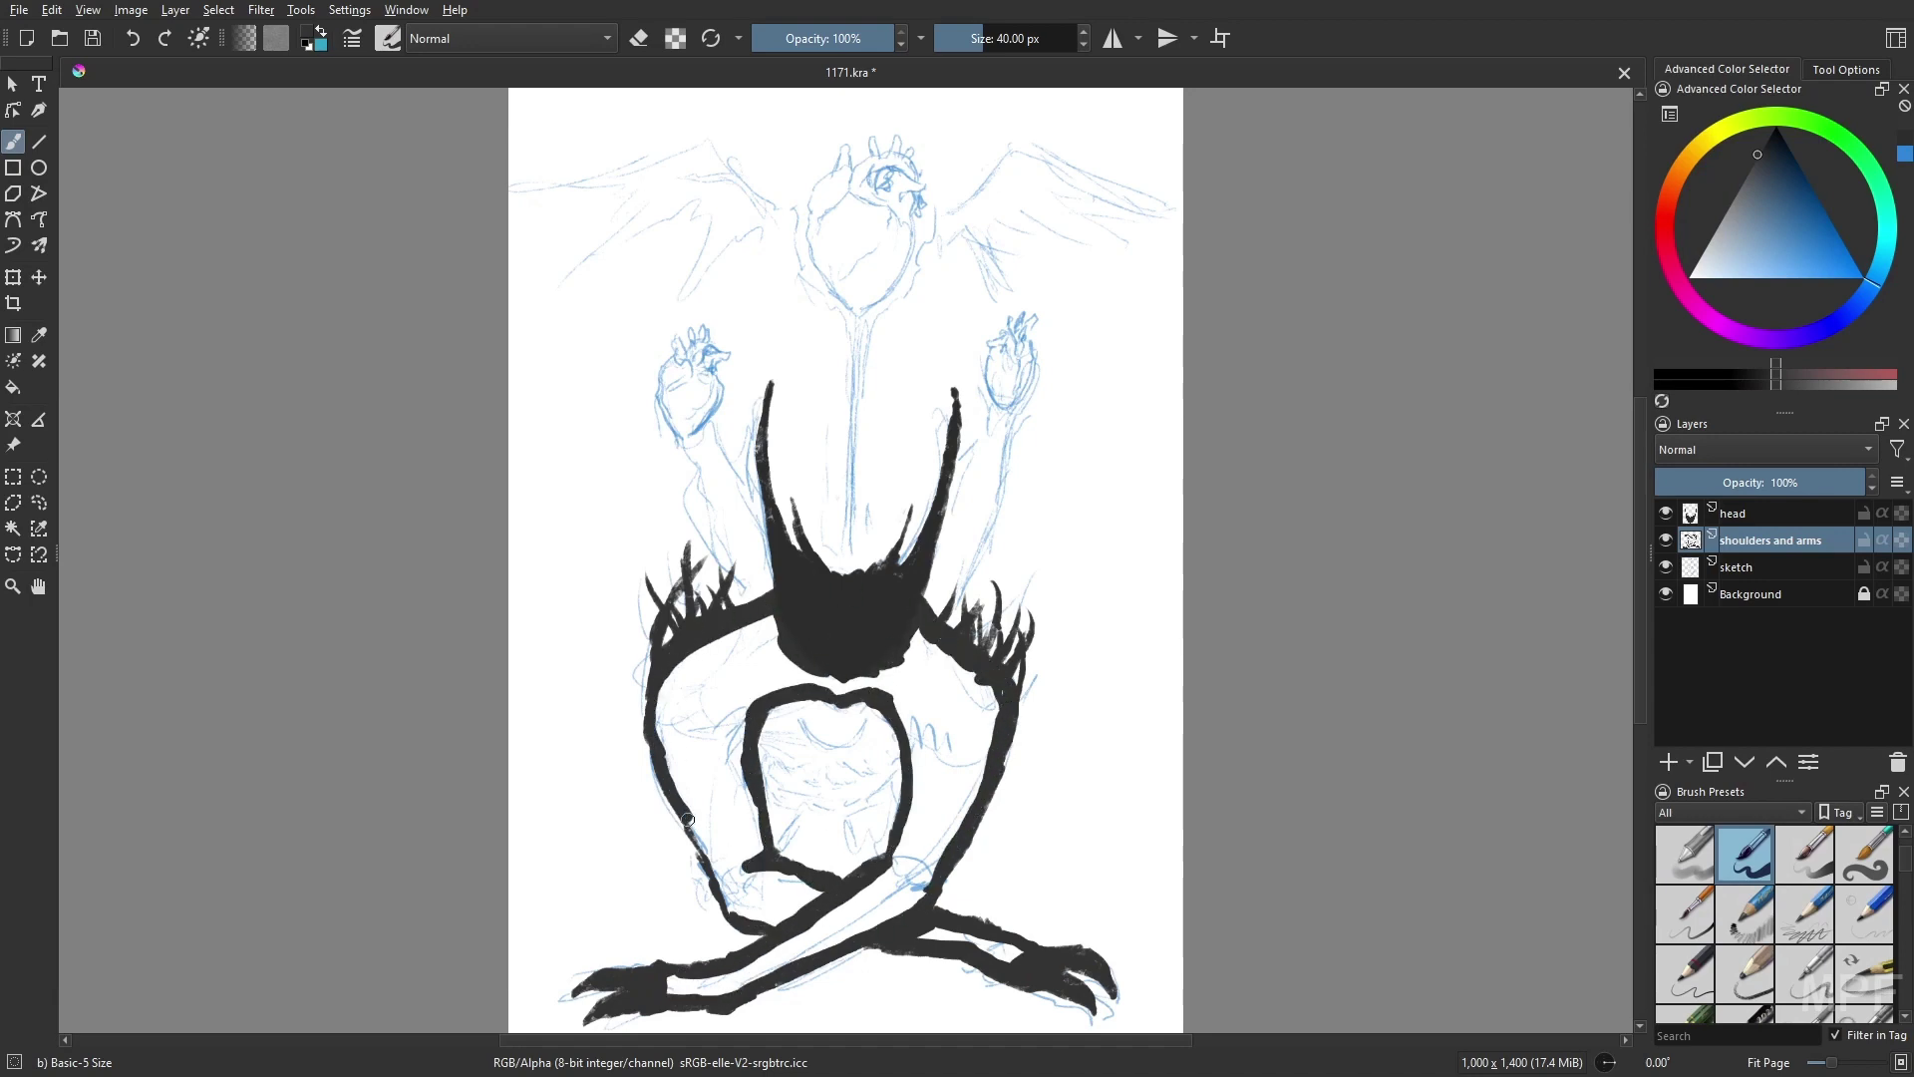
drag(698, 697, 976, 937)
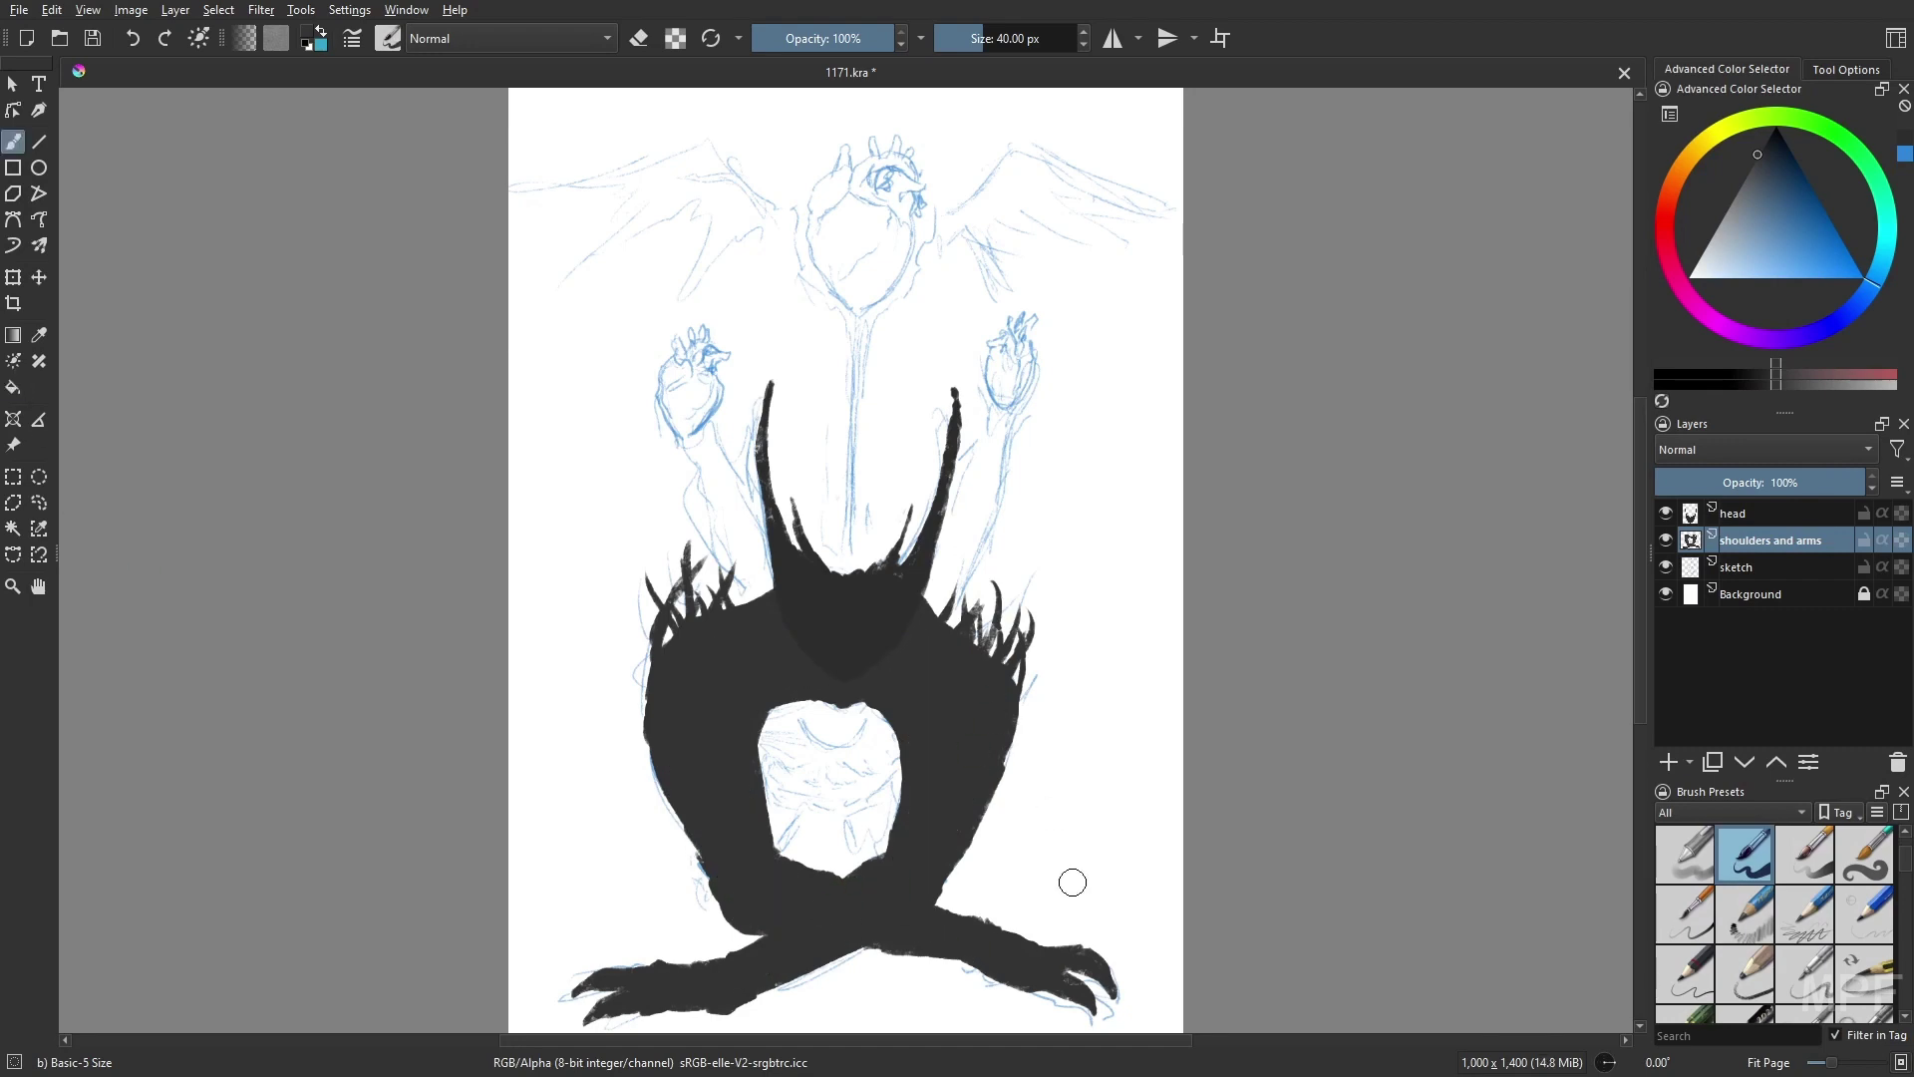
- Add a layer named torso and legs below the shoulders and arms layer
key(Insert)
double_click(1754, 566)
text(torso and legs)
key(Return)
- Outline the torso, collar shapes and legs between the arms in slightly lighter dark grey with the RGBA 06 Rock brush
right_click(1152, 680)
click(1152, 538)
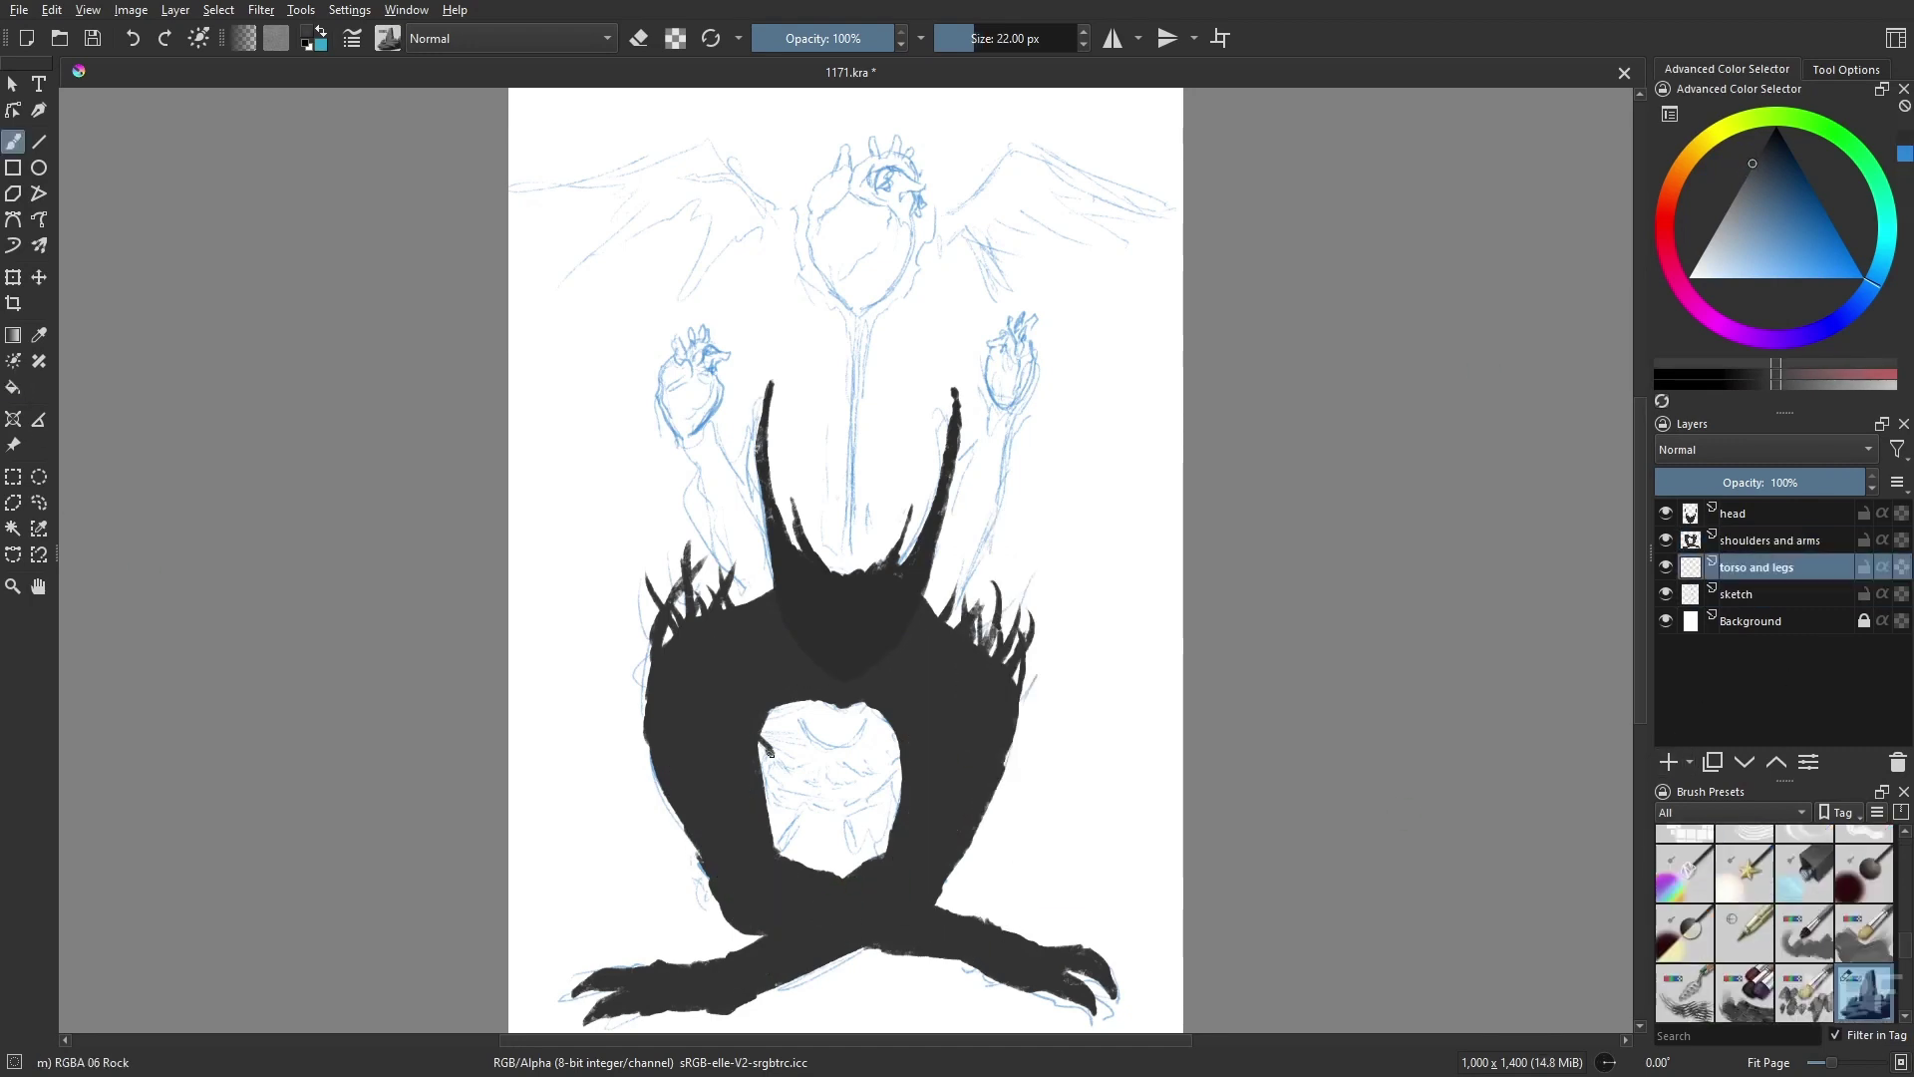
drag(768, 738, 770, 772)
drag(893, 753, 892, 792)
mouse_move(798, 708)
mouse_down()
mouse_move(878, 742)
mouse_move(857, 742)
mouse_move(864, 702)
mouse_move(882, 723)
mouse_move(831, 718)
mouse_move(852, 718)
mouse_up()
key(e)
key(e)
drag(805, 703, 872, 710)
drag(792, 798, 857, 822)
mouse_move(809, 812)
mouse_down()
mouse_move(698, 907)
mouse_move(822, 837)
mouse_move(847, 852)
mouse_up()
key(e)
- Fill the torso and legs with dark grey using the Basic-5 Size brush at 40 px
right_click(1026, 765)
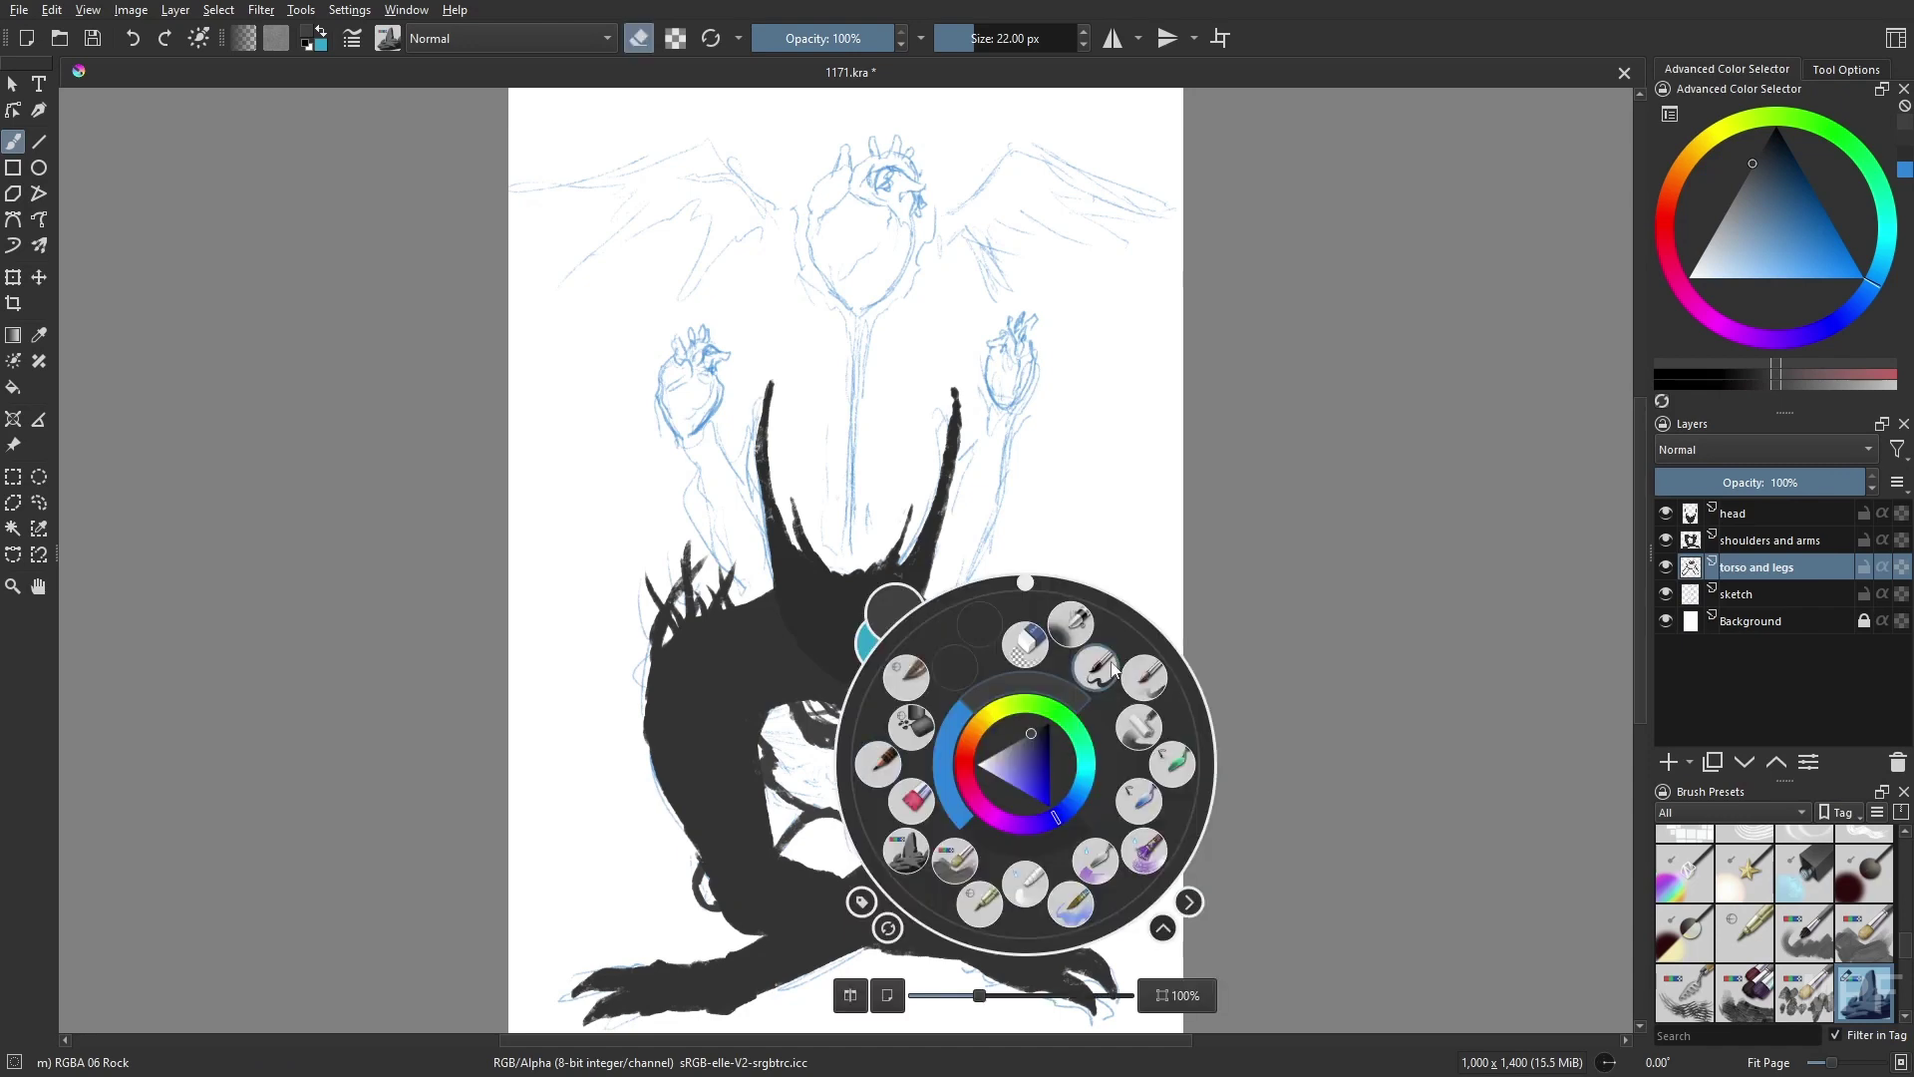
click(1098, 666)
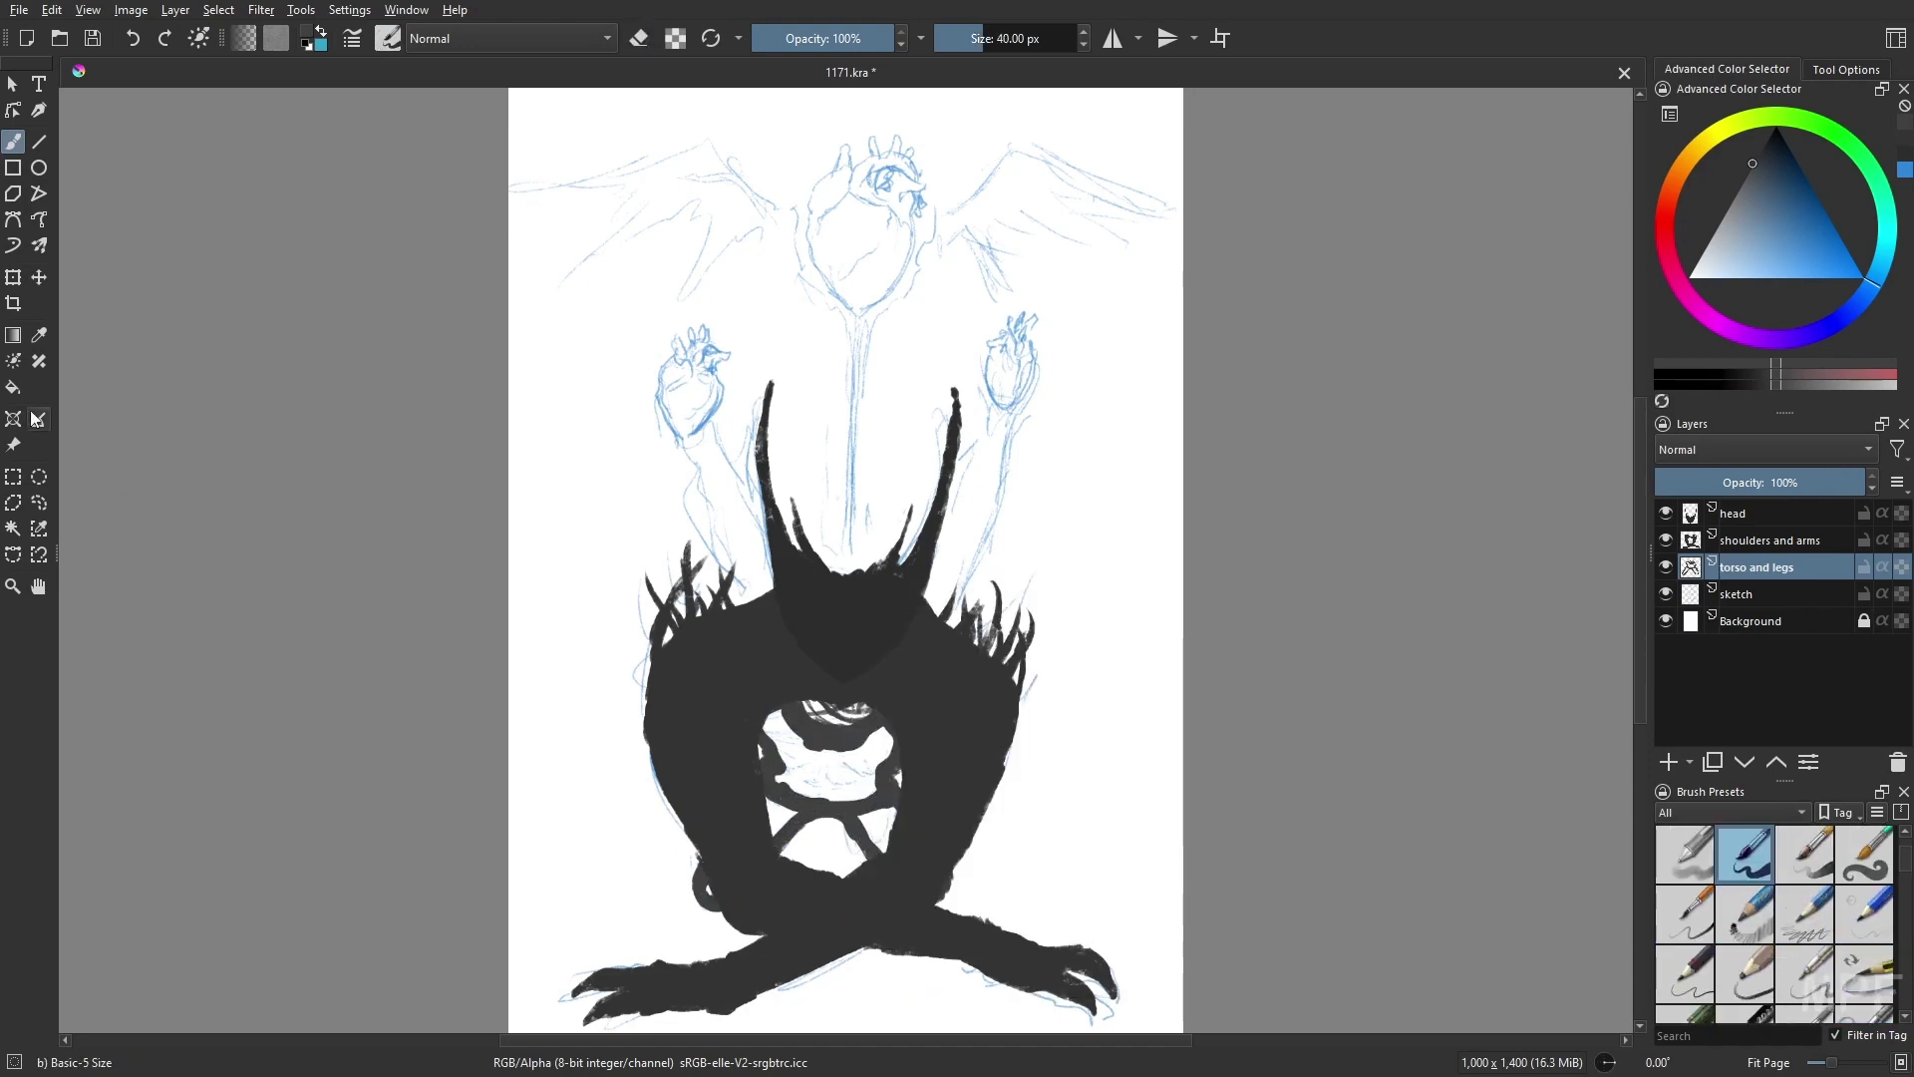
key(ctrl+z)
key(ctrl+z)
key(ctrl+shift+z)
right_click(1100, 731)
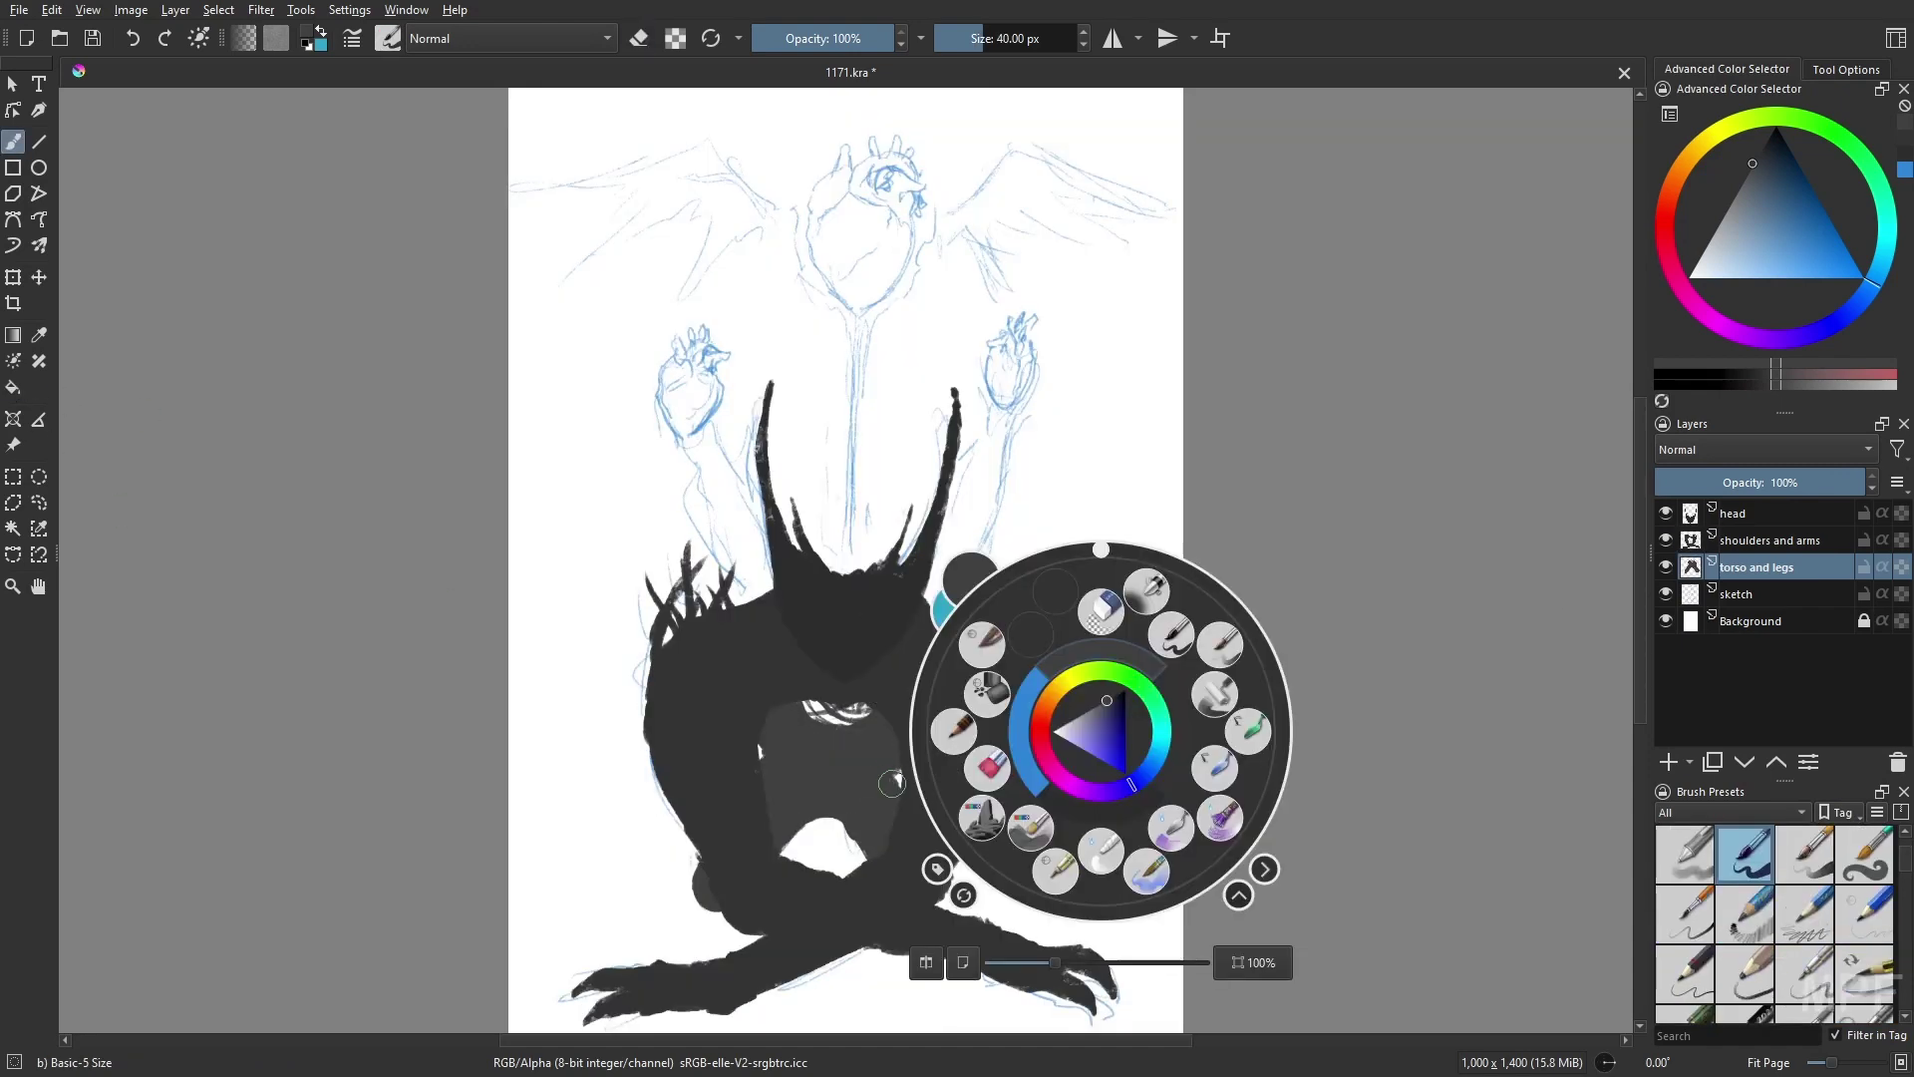
- Add a layer named red, with the RGBA 06 Rock brush active, and set the painting colour to a deep red
key(slash)
click(1668, 761)
text(red)
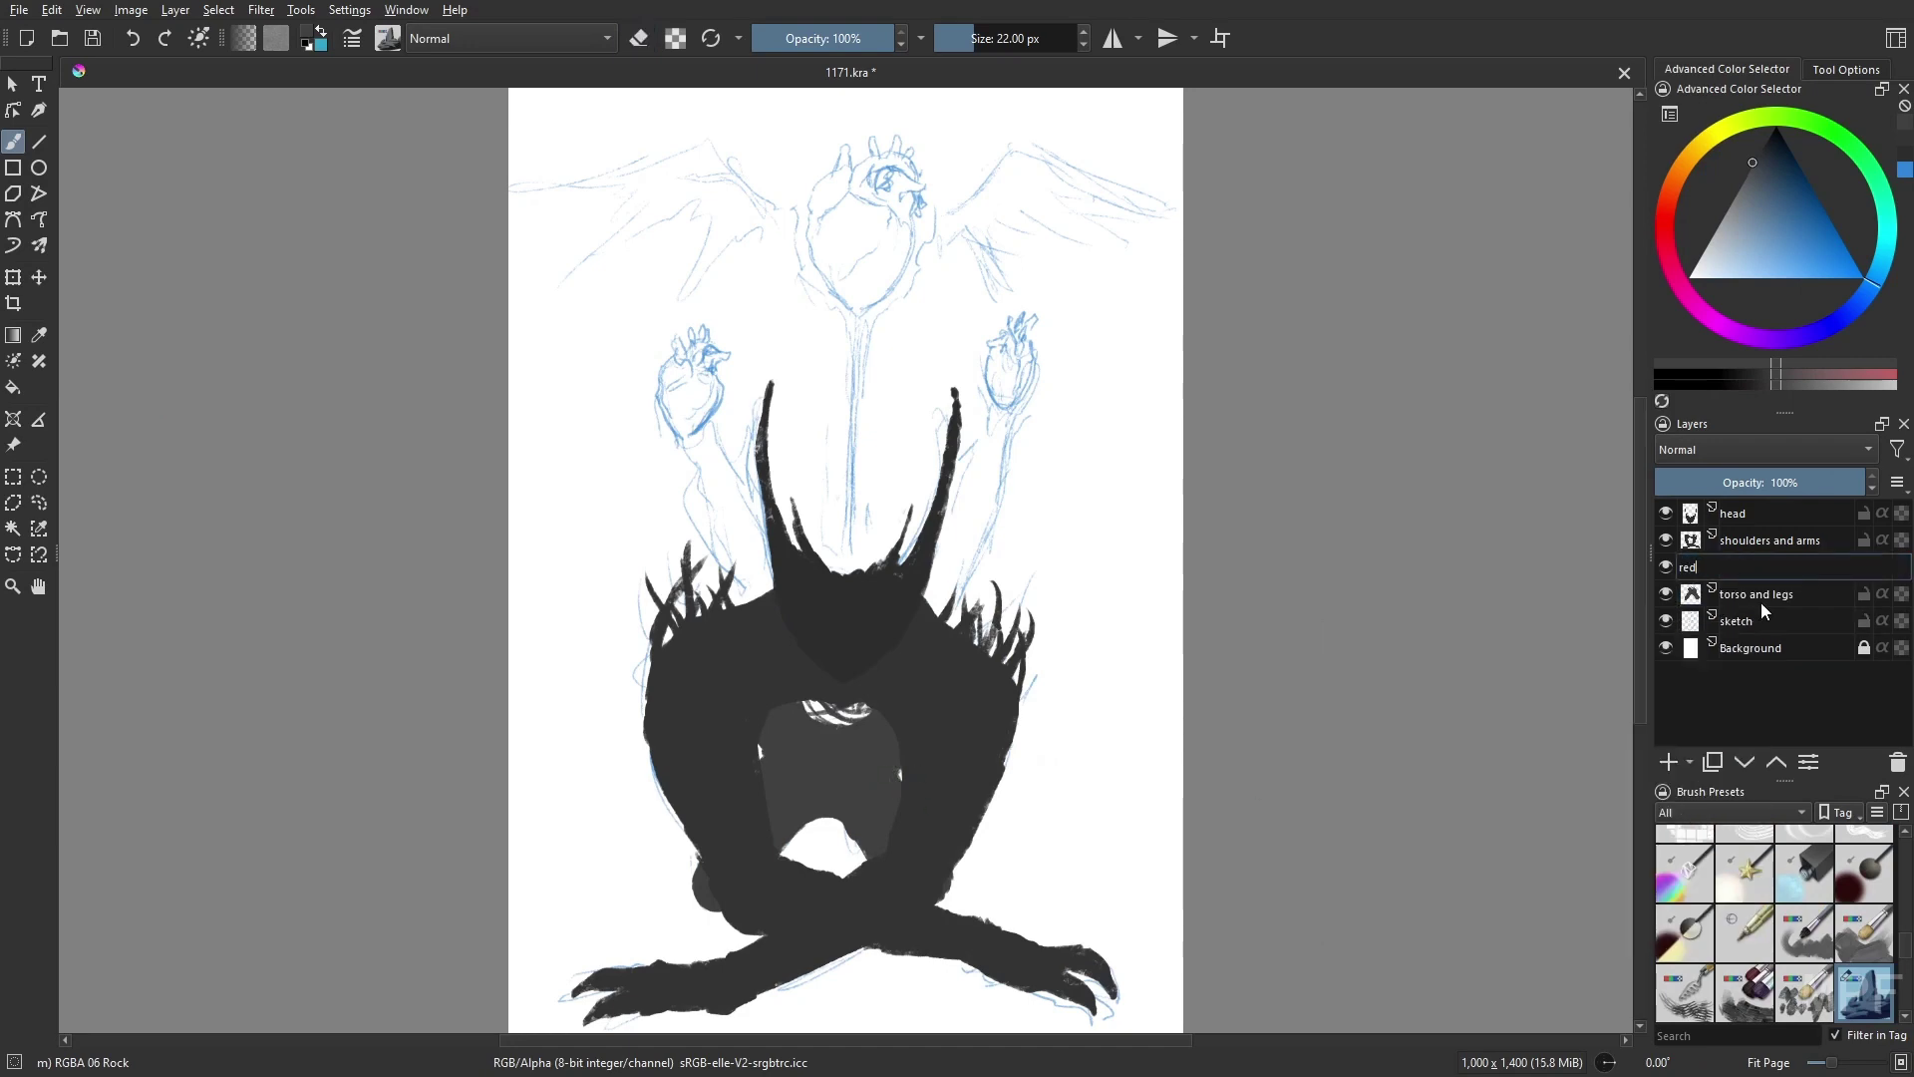
click(1664, 216)
click(1815, 243)
- Outline the large heart and both smaller hearts with their vessel stubs in red
mouse_move(814, 220)
mouse_down()
mouse_move(856, 308)
mouse_move(907, 219)
mouse_move(846, 147)
mouse_move(910, 157)
mouse_up()
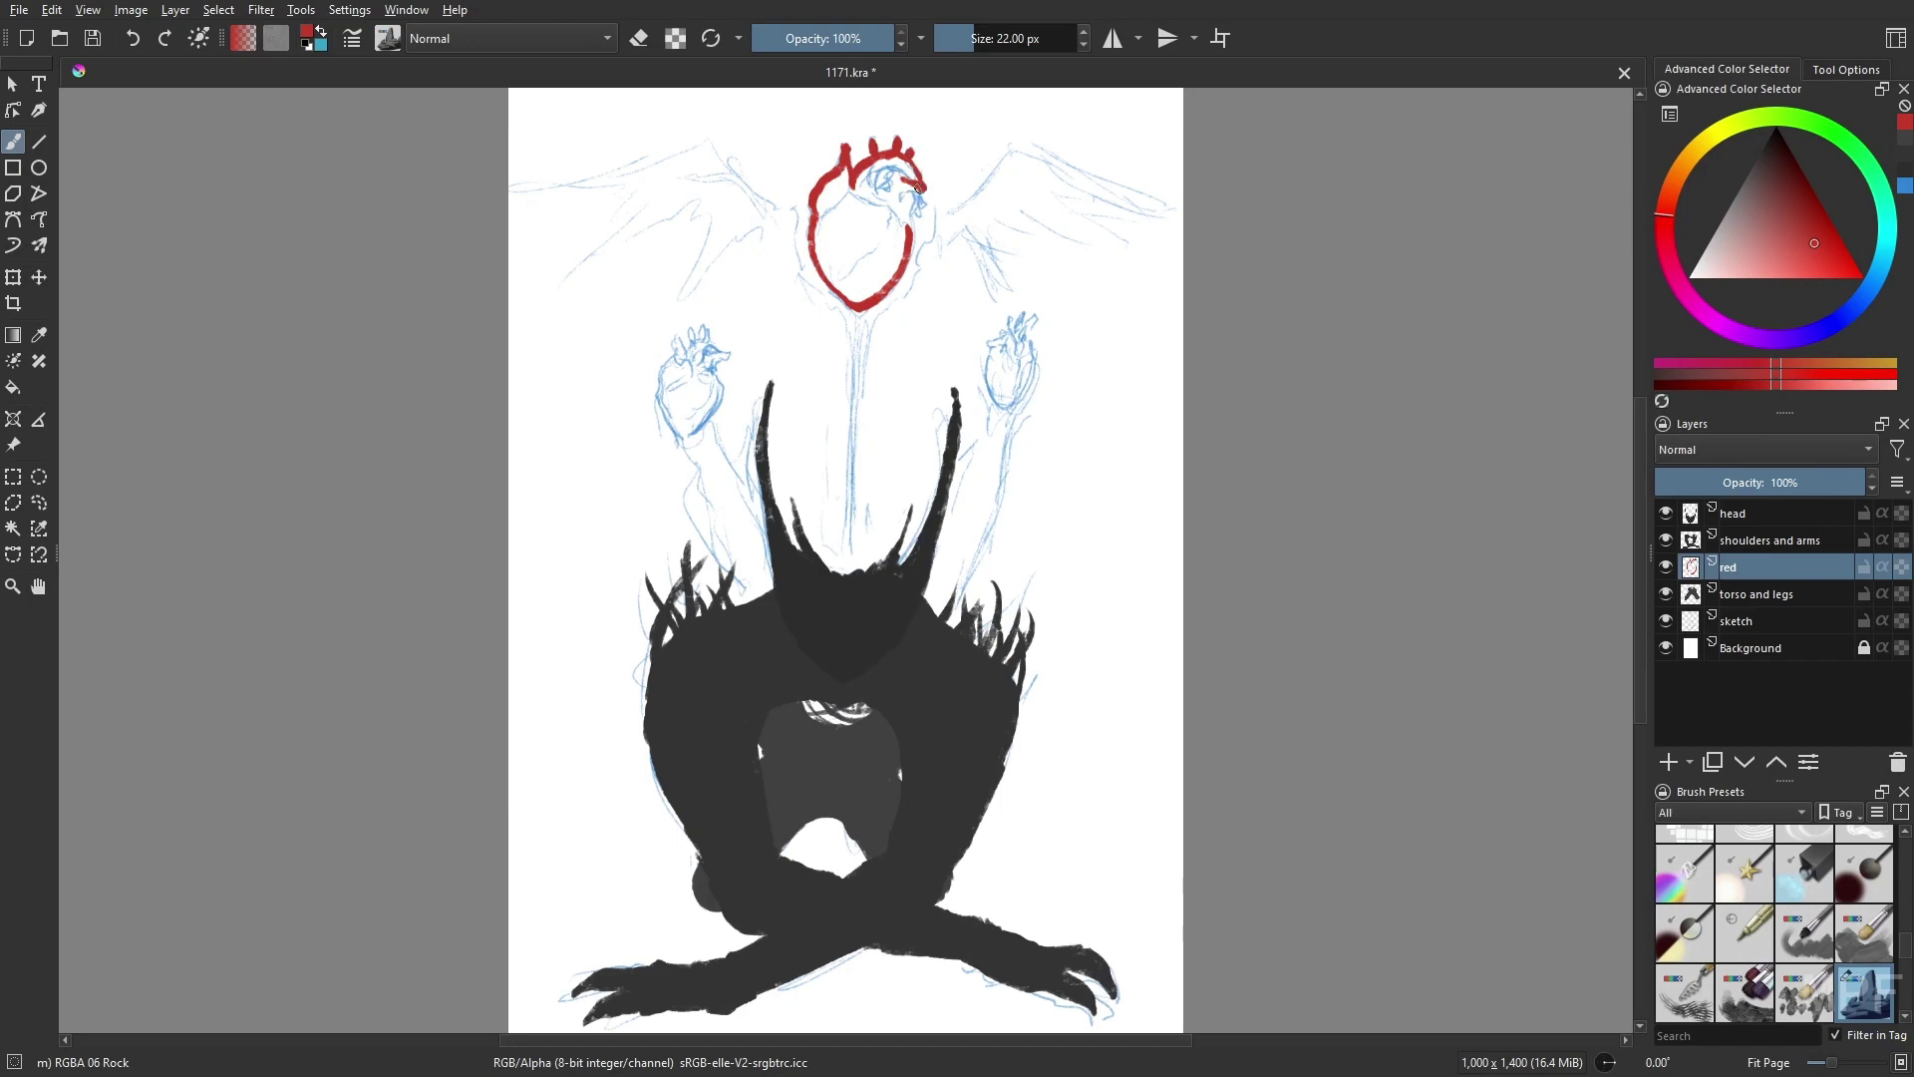
mouse_move(993, 344)
mouse_down()
mouse_move(1007, 406)
mouse_move(1030, 321)
mouse_move(1007, 334)
mouse_up()
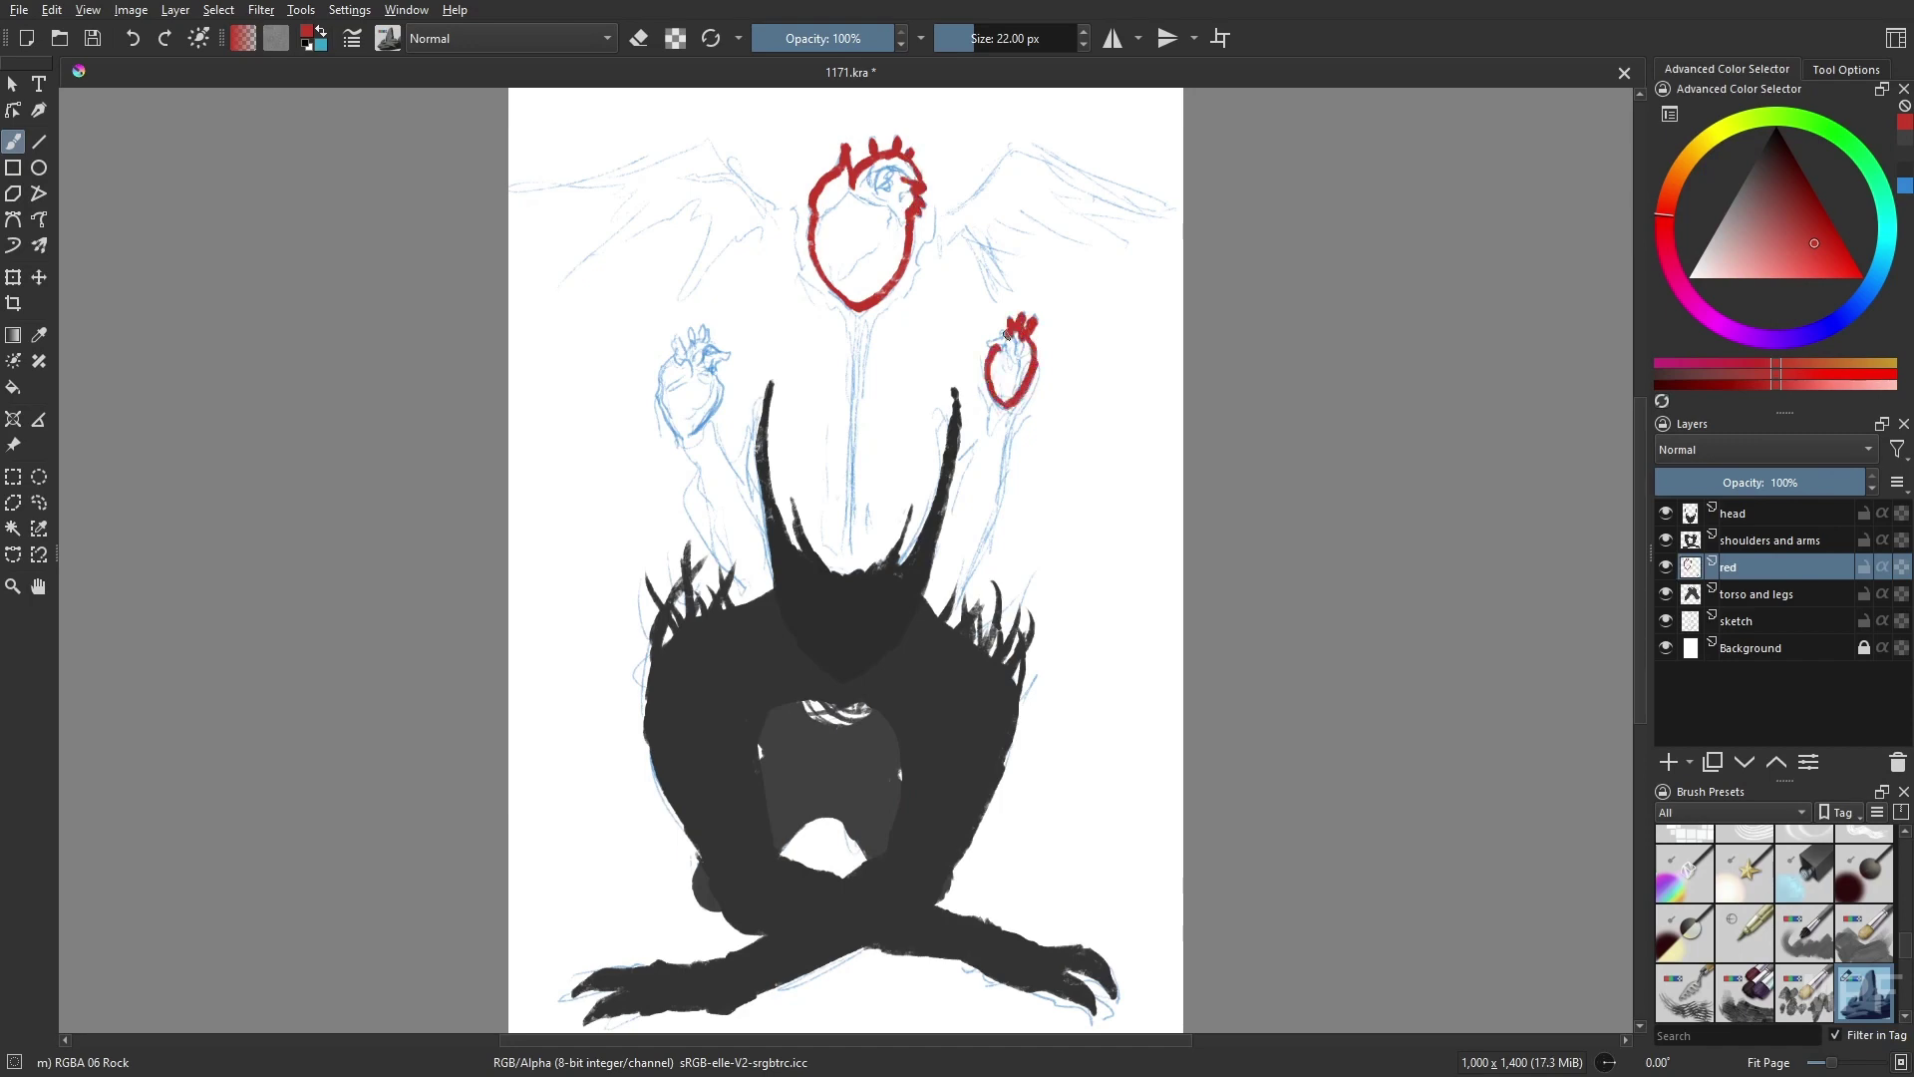
mouse_move(662, 363)
mouse_down()
mouse_move(691, 438)
mouse_move(726, 354)
mouse_move(689, 437)
mouse_up()
- Fill all three hearts with solid red, combining the Basic-5 Size brush with the Fill tool
right_click(782, 459)
click(697, 349)
mouse_move(818, 205)
mouse_down()
mouse_move(855, 160)
mouse_move(869, 299)
mouse_up()
mouse_move(997, 344)
mouse_down()
mouse_move(1012, 393)
mouse_move(1022, 349)
mouse_up()
key(f)
click(862, 239)
click(688, 393)
key(b)
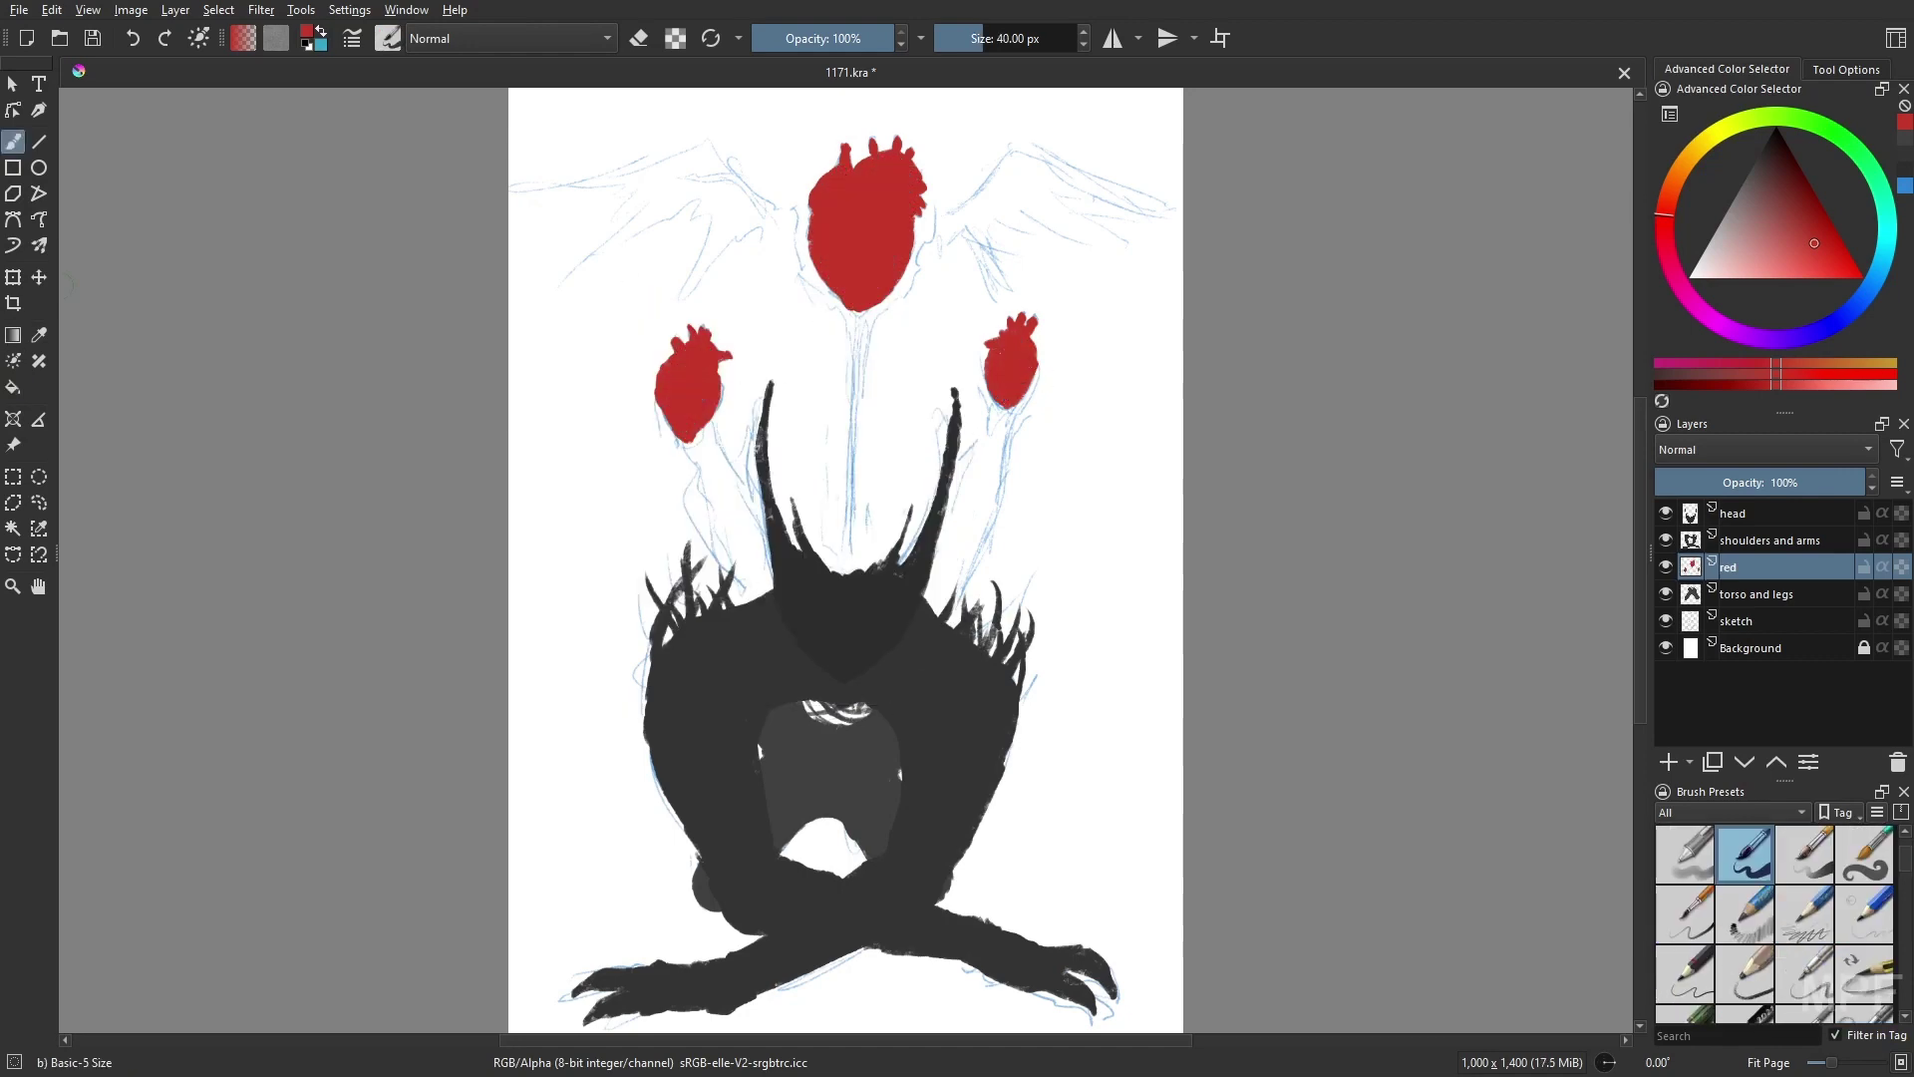
- Move the red layer below torso and legs and add a layer named watercolor red beneath it
key(ctrl+Page_Down)
click(1668, 762)
text(w)
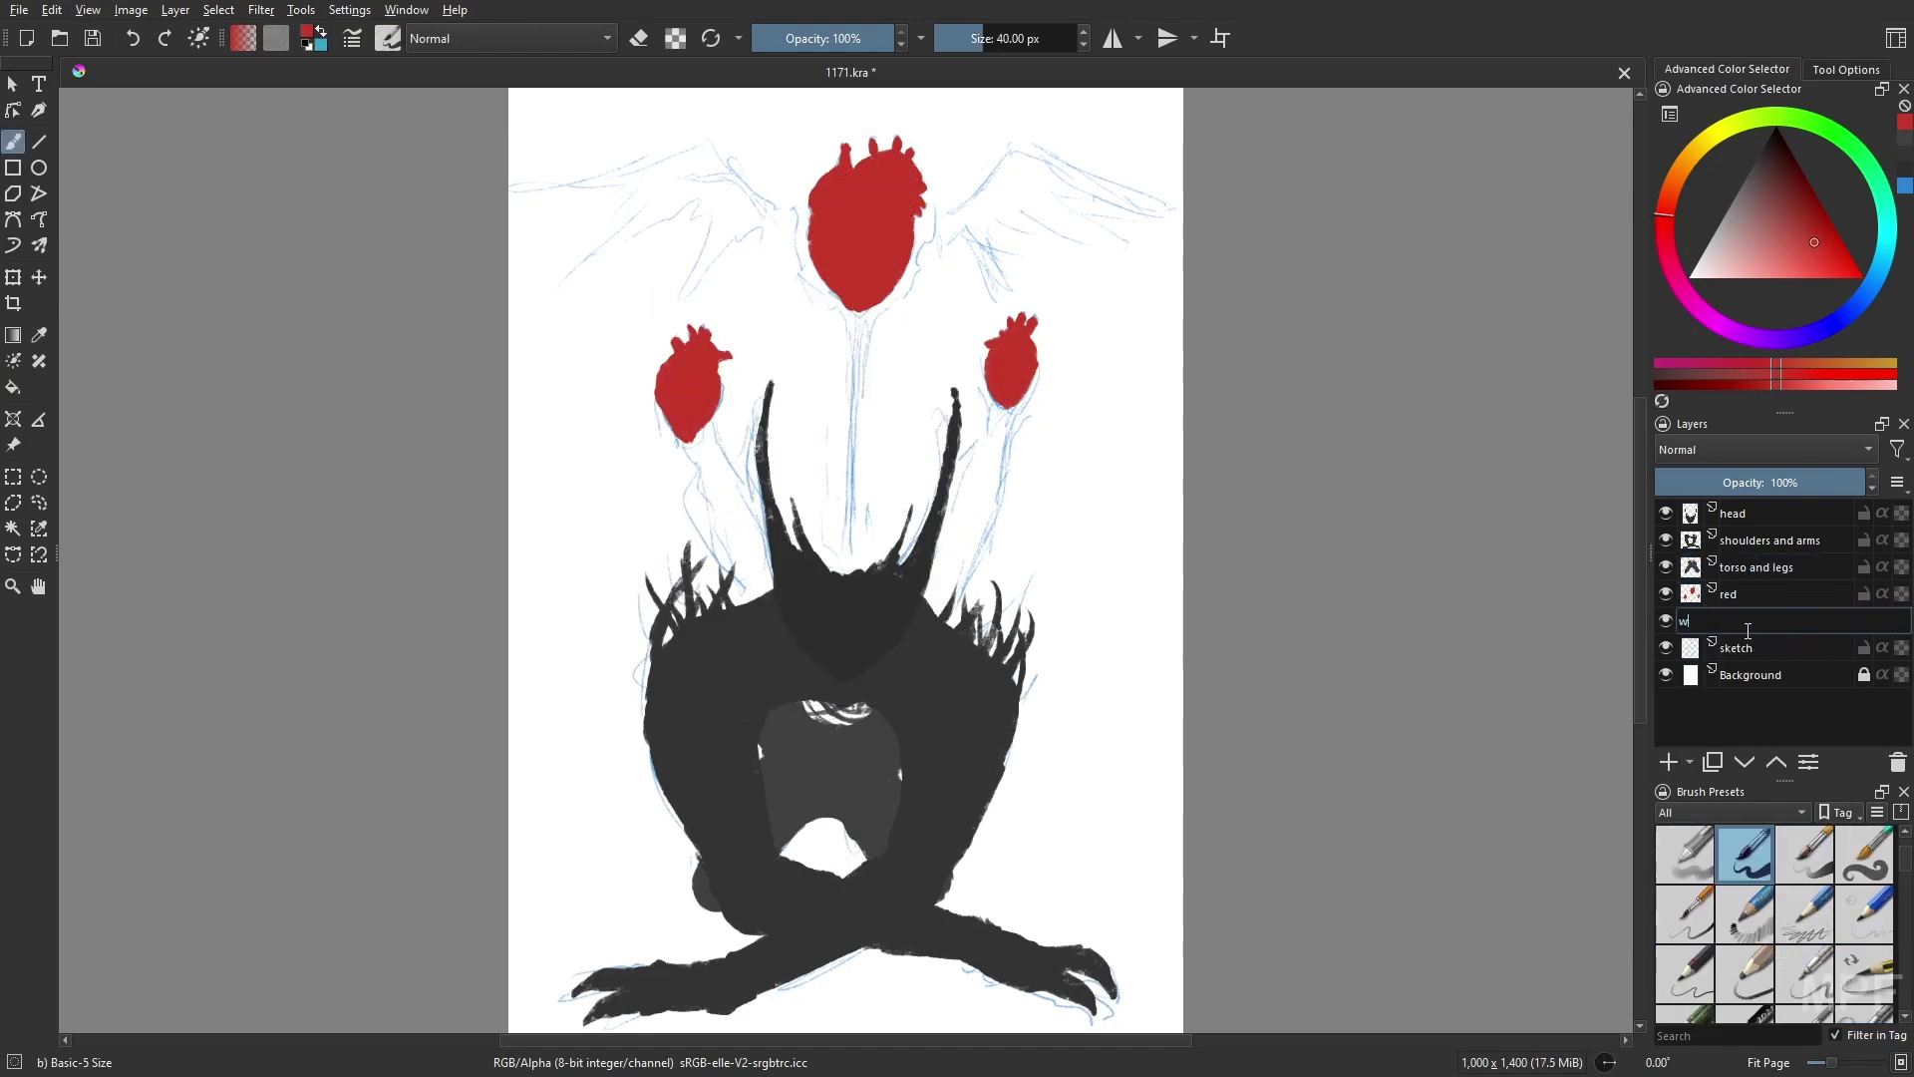
text(atercolor red)
key(Return)
- Paint translucent red stalks and thin connecting strands beneath the three hearts with the WaterC Spread brush
right_click(1120, 746)
click(1071, 896)
drag(688, 404, 762, 594)
drag(826, 272, 852, 573)
drag(1007, 388, 1013, 466)
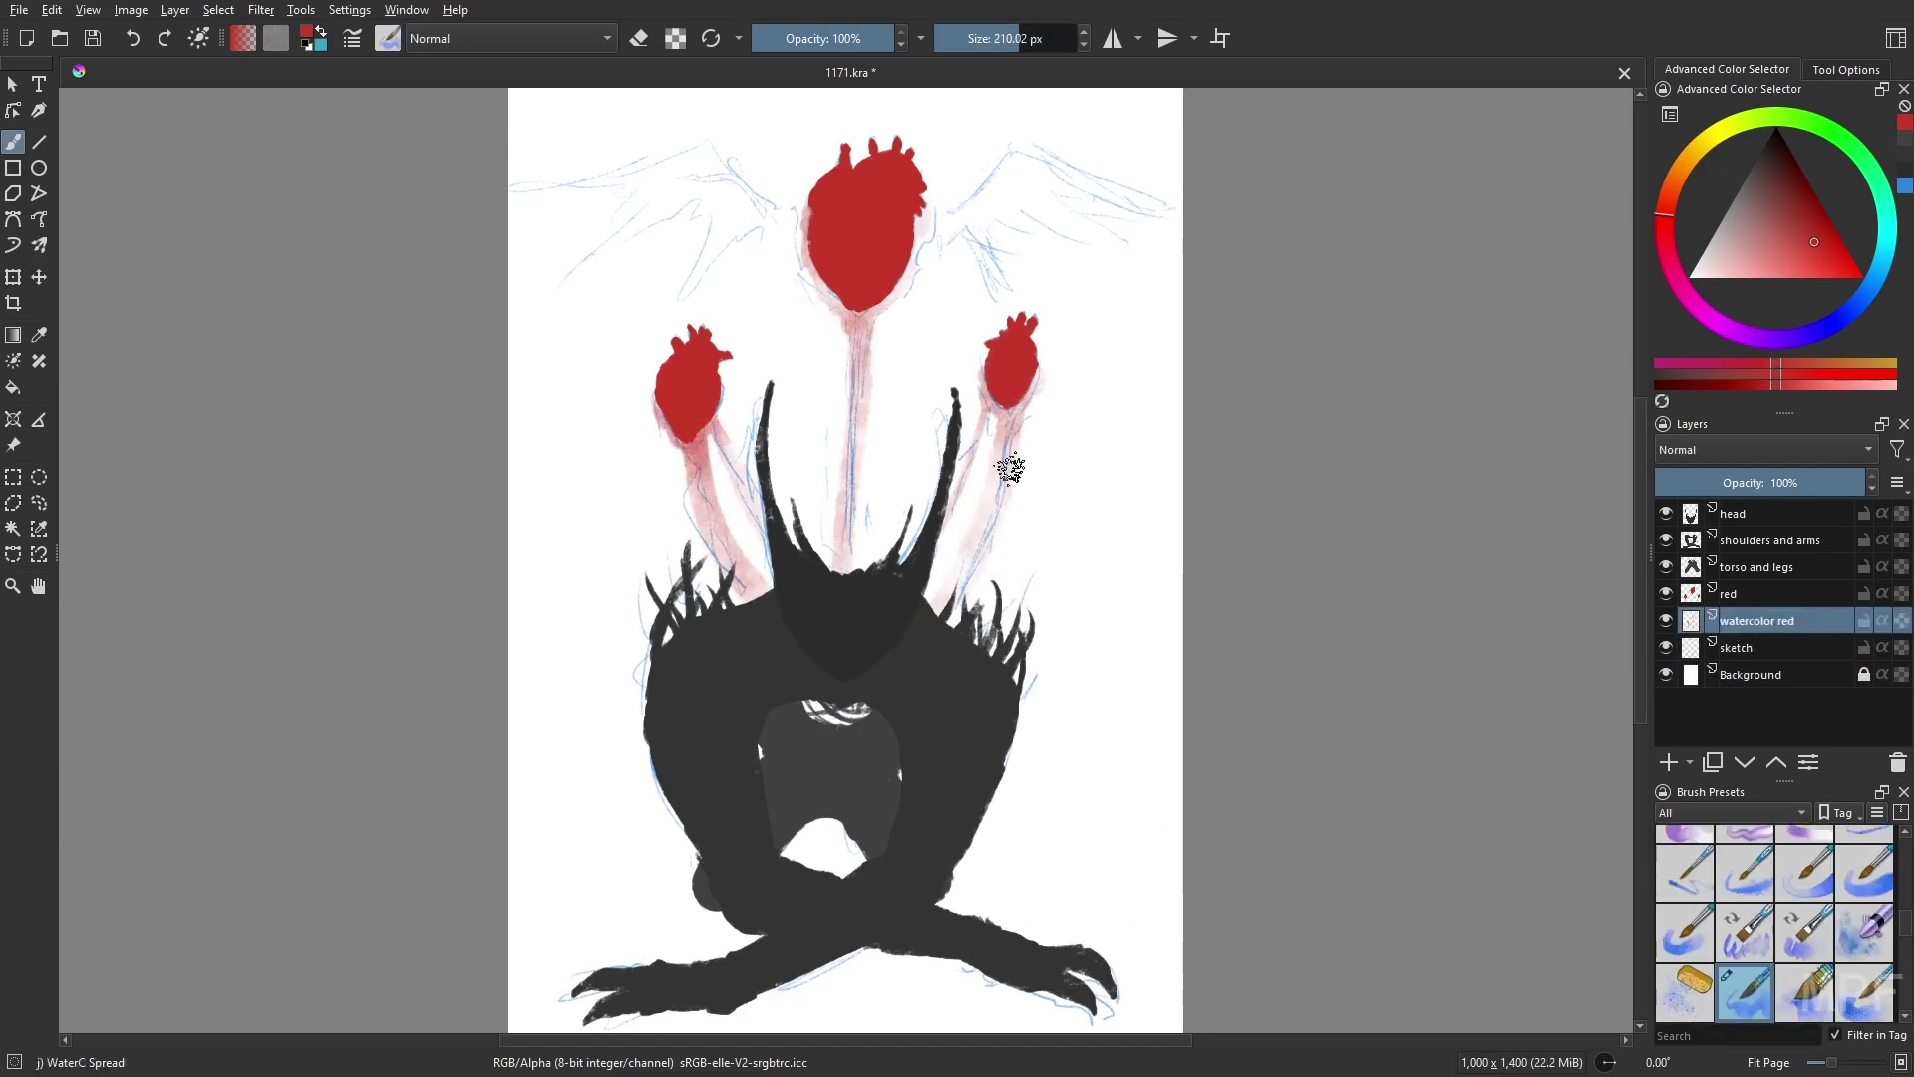
mouse_move(840, 576)
mouse_down()
mouse_move(865, 309)
mouse_move(794, 393)
mouse_move(893, 316)
mouse_move(829, 489)
mouse_up()
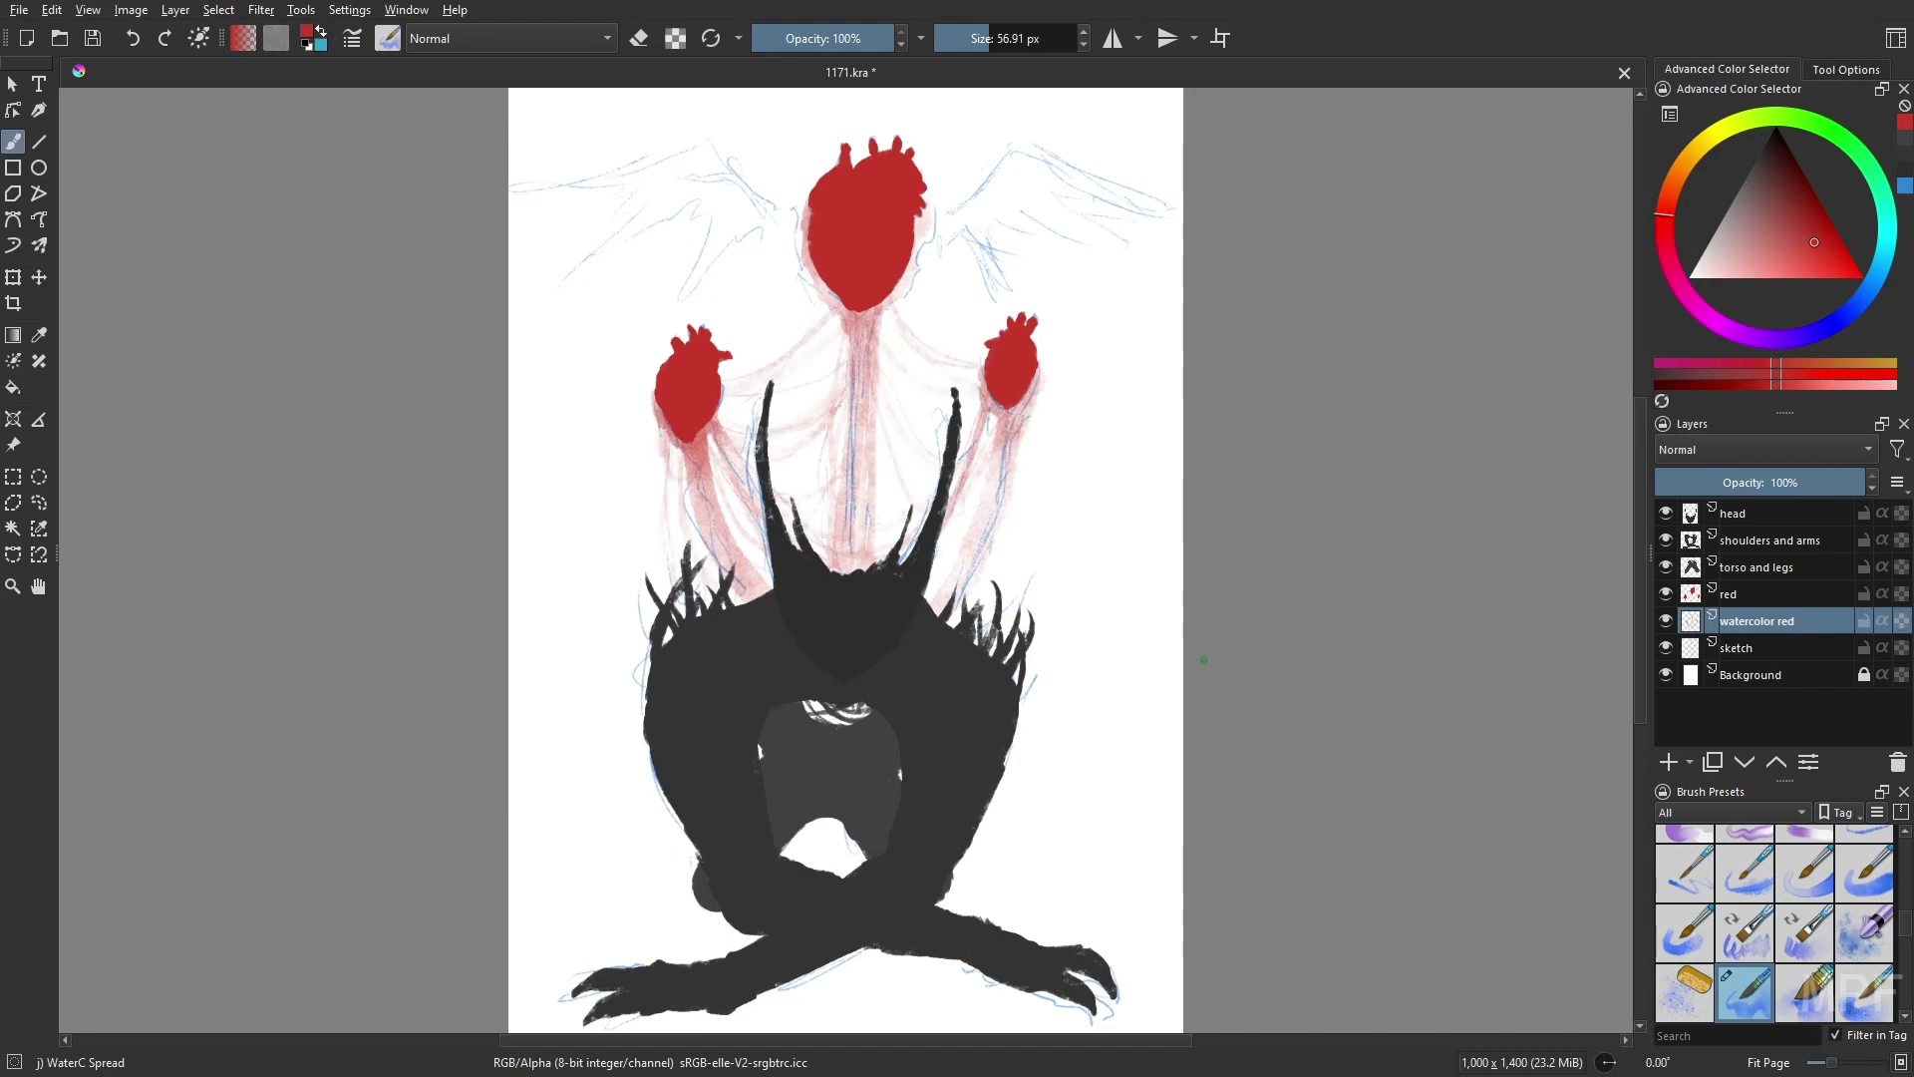
- Add a layer named eyes above the head layer
click(1668, 762)
text(eyes)
key(Return)
- Cover the face with many small red eyes using the RGBA 06 Rock brush, checking the placement in mirrored view
key(slash)
click(817, 620)
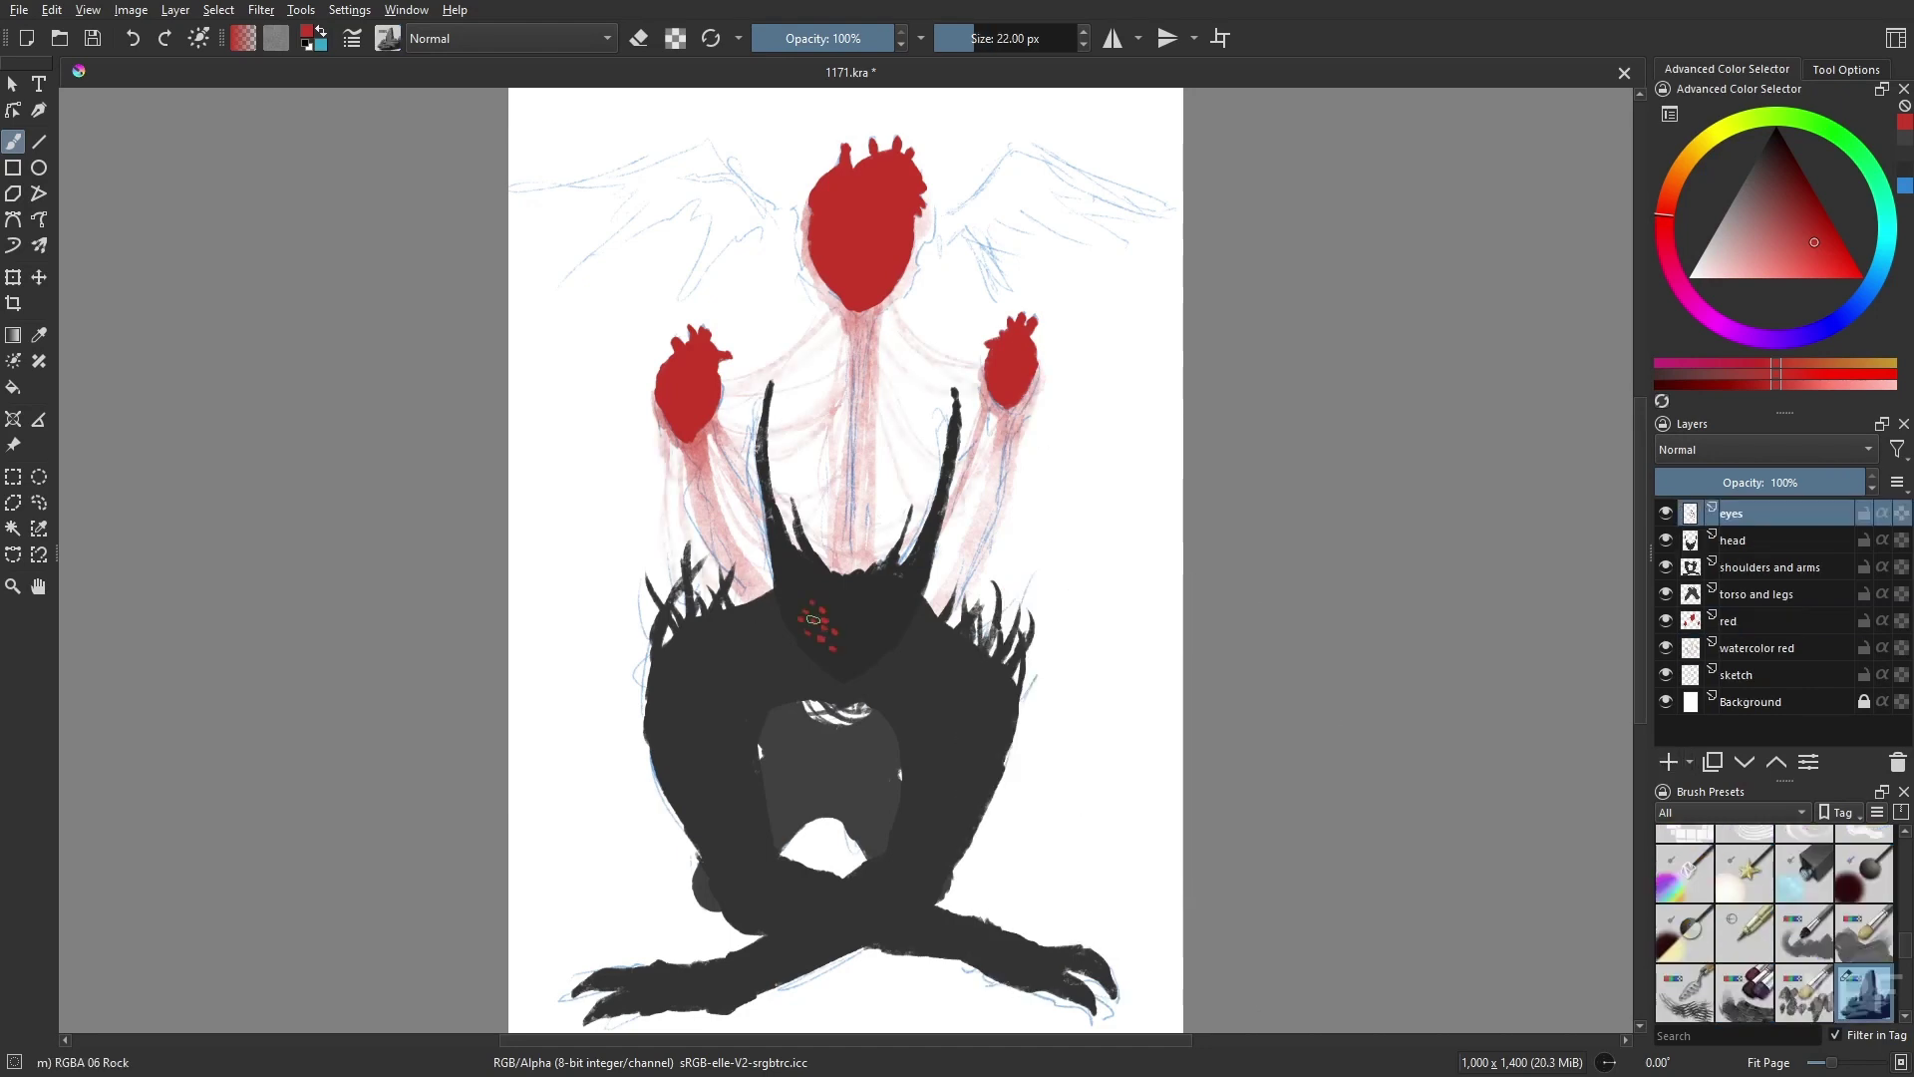
click(833, 610)
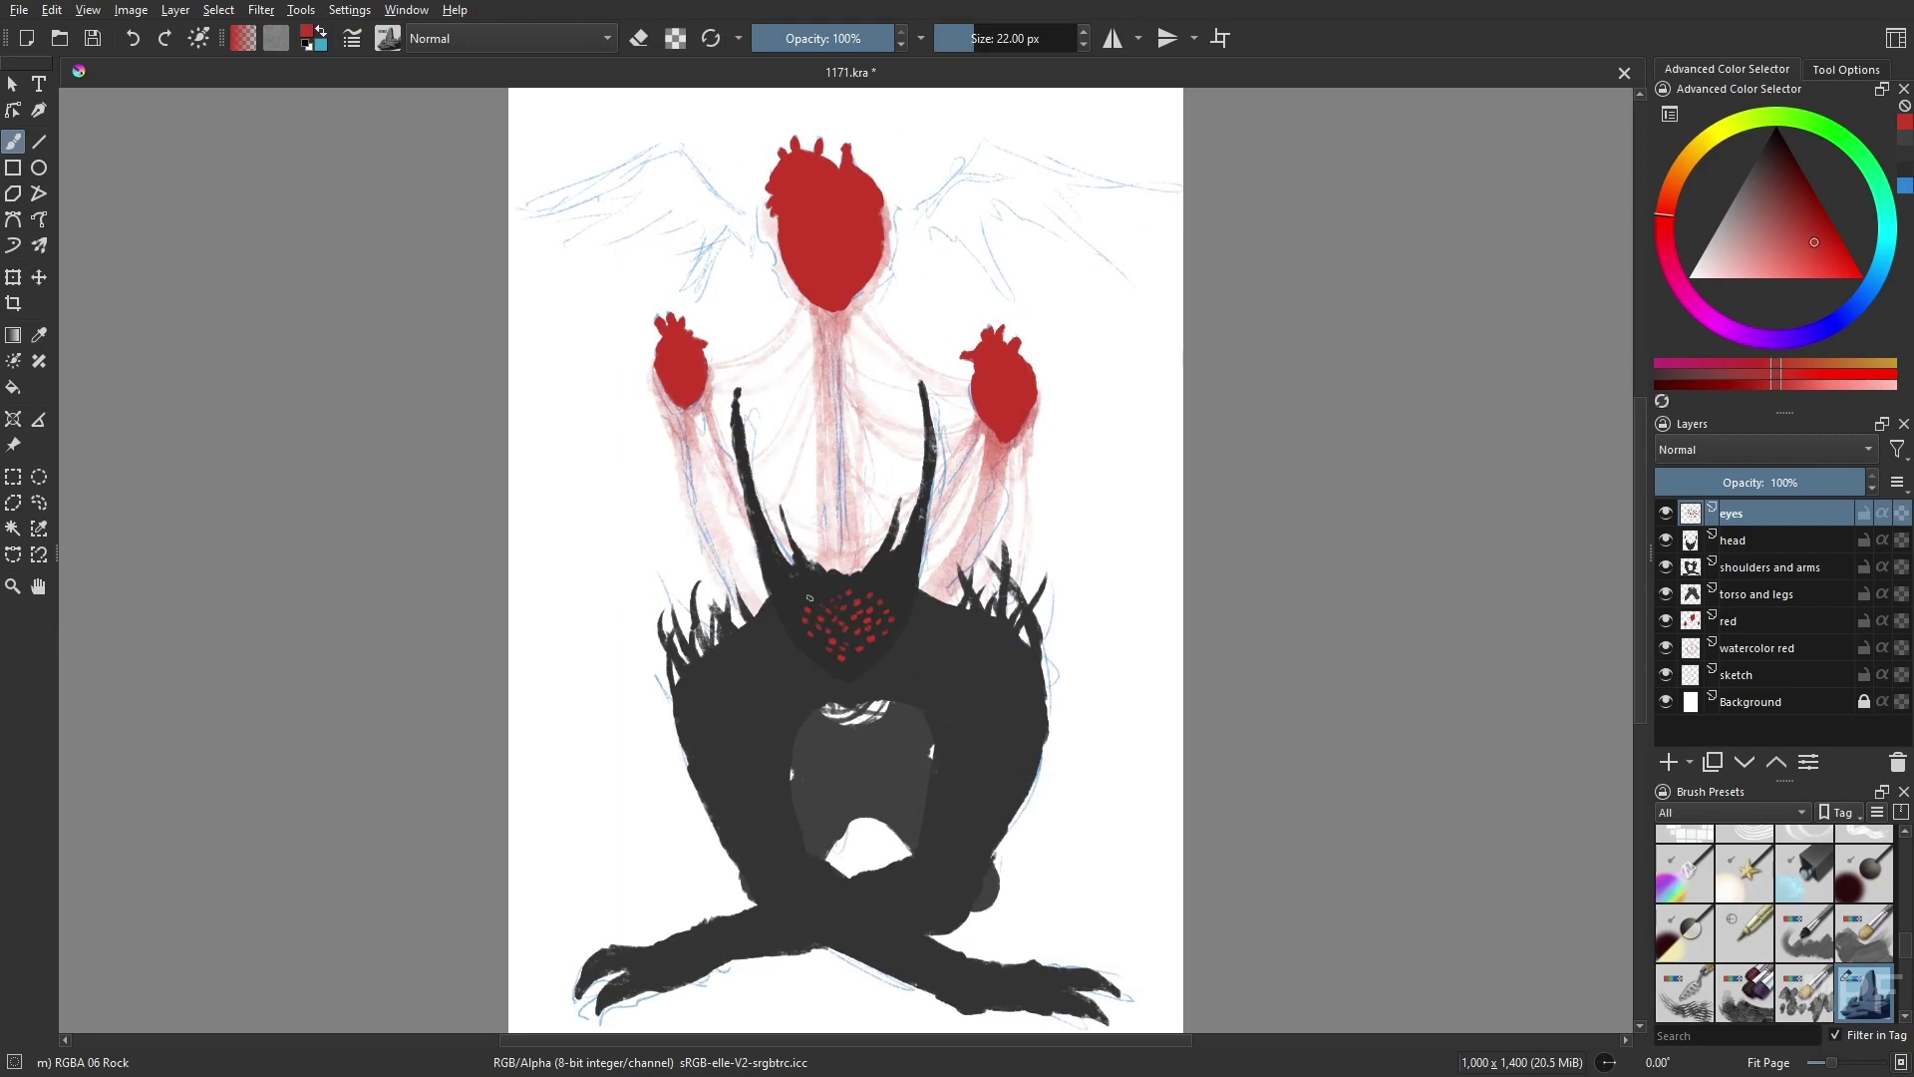
key(e)
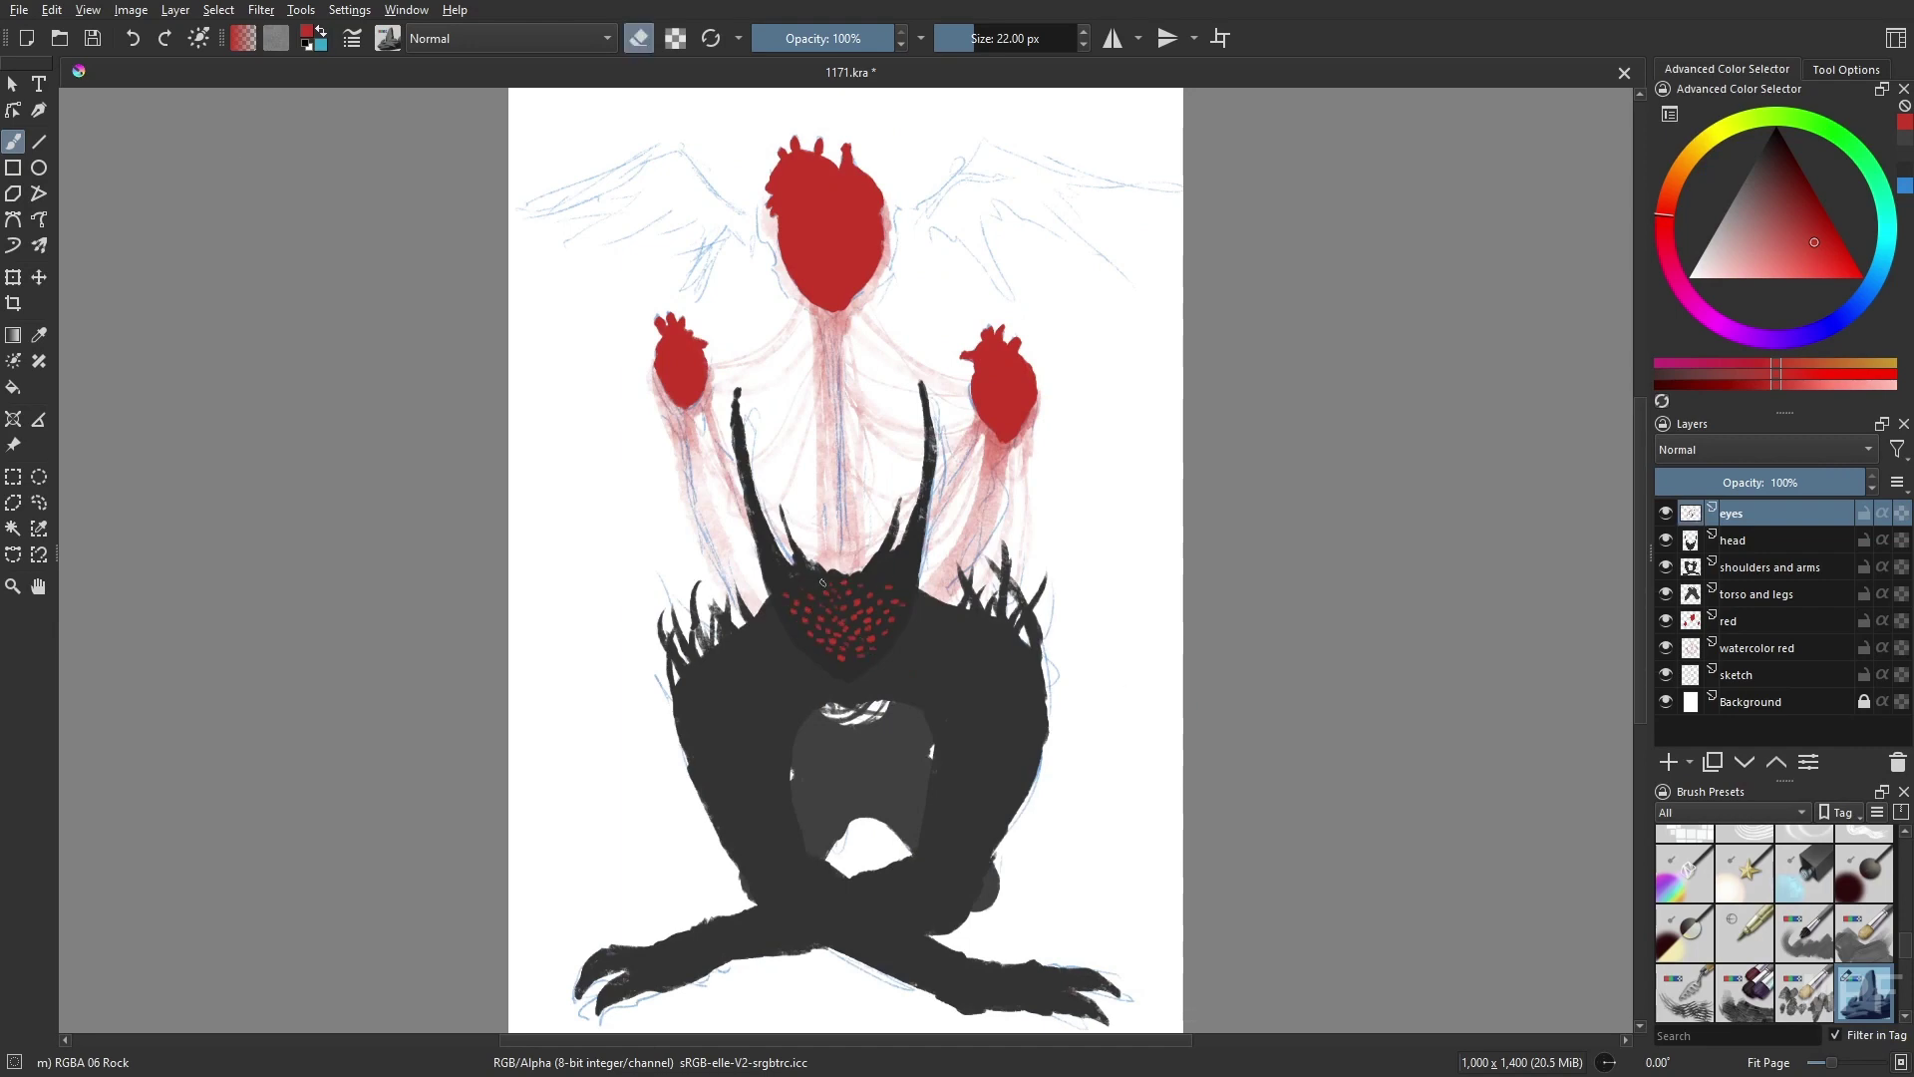
key(e)
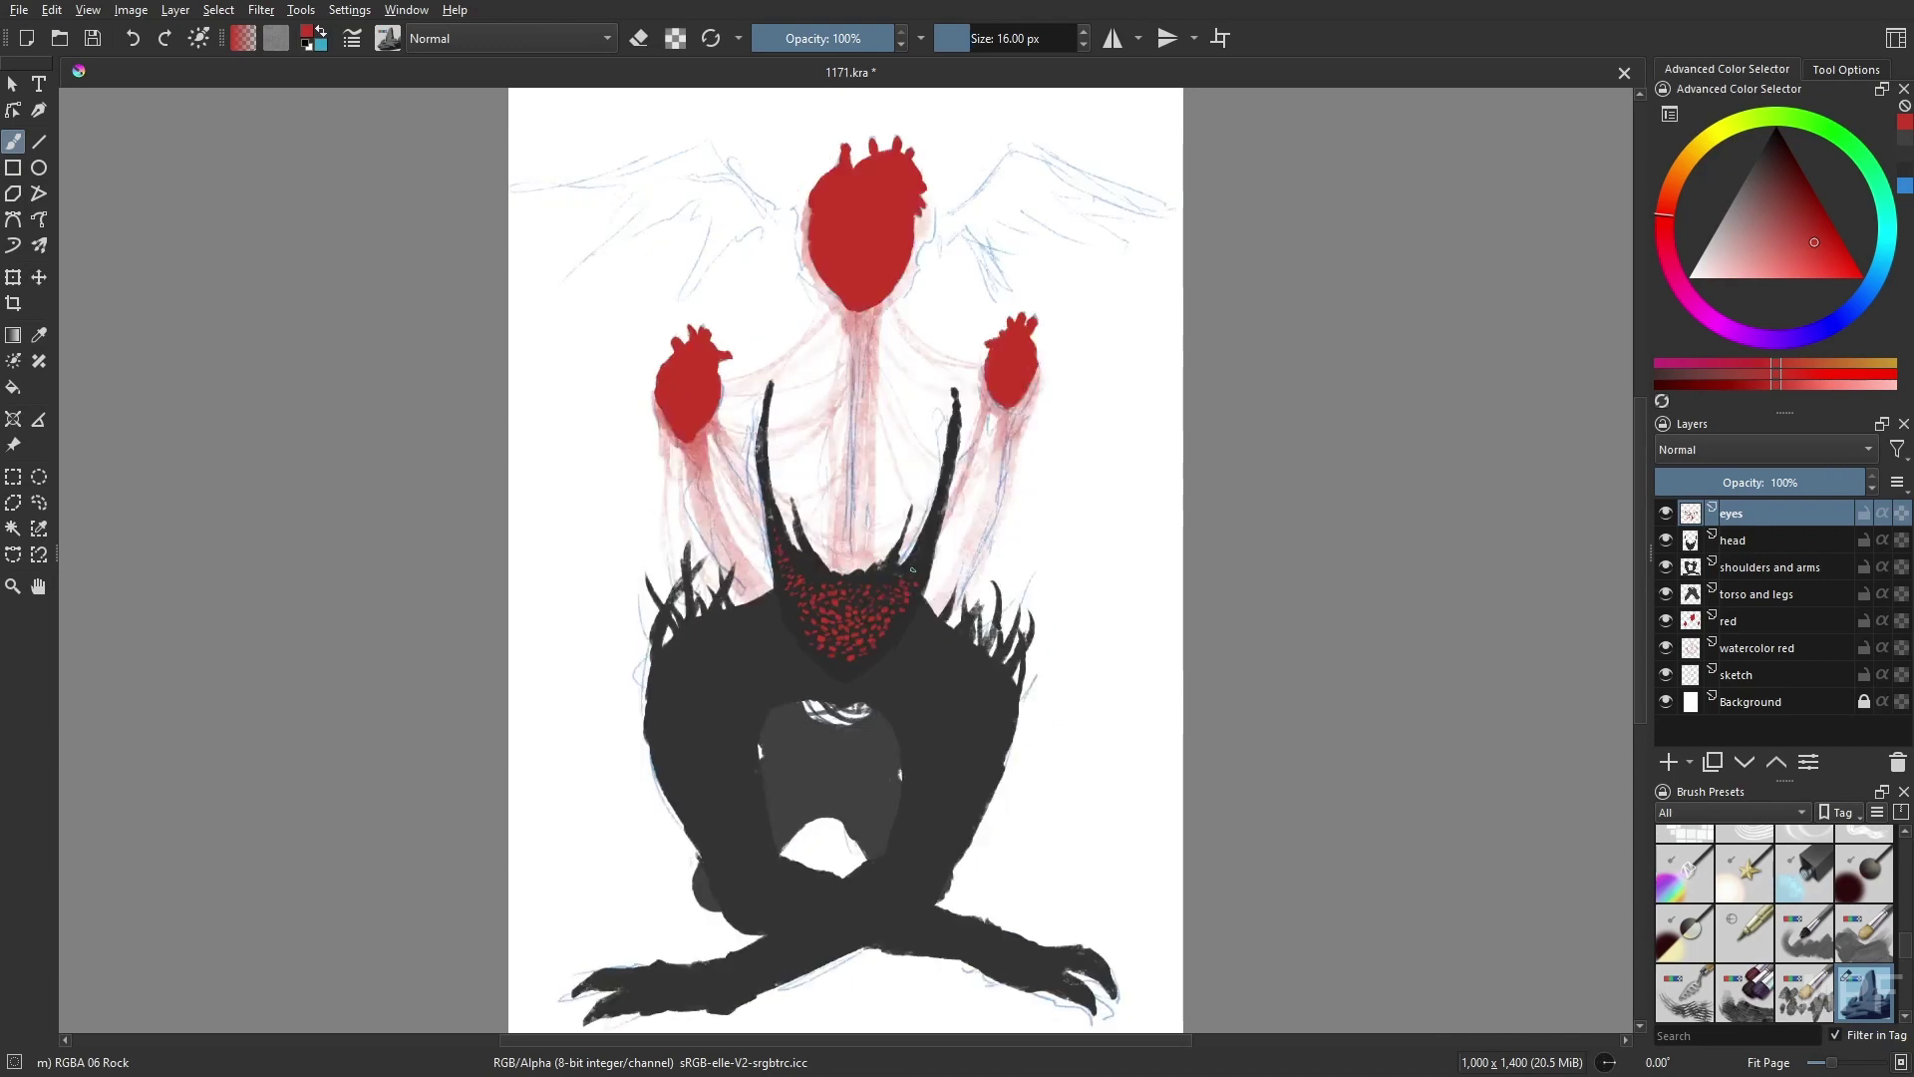
- Alpha-lock the head, shoulders and arms, and torso and legs layers, group the figure's layers as hemomancer, and select the head layer
shift+click(1755, 700)
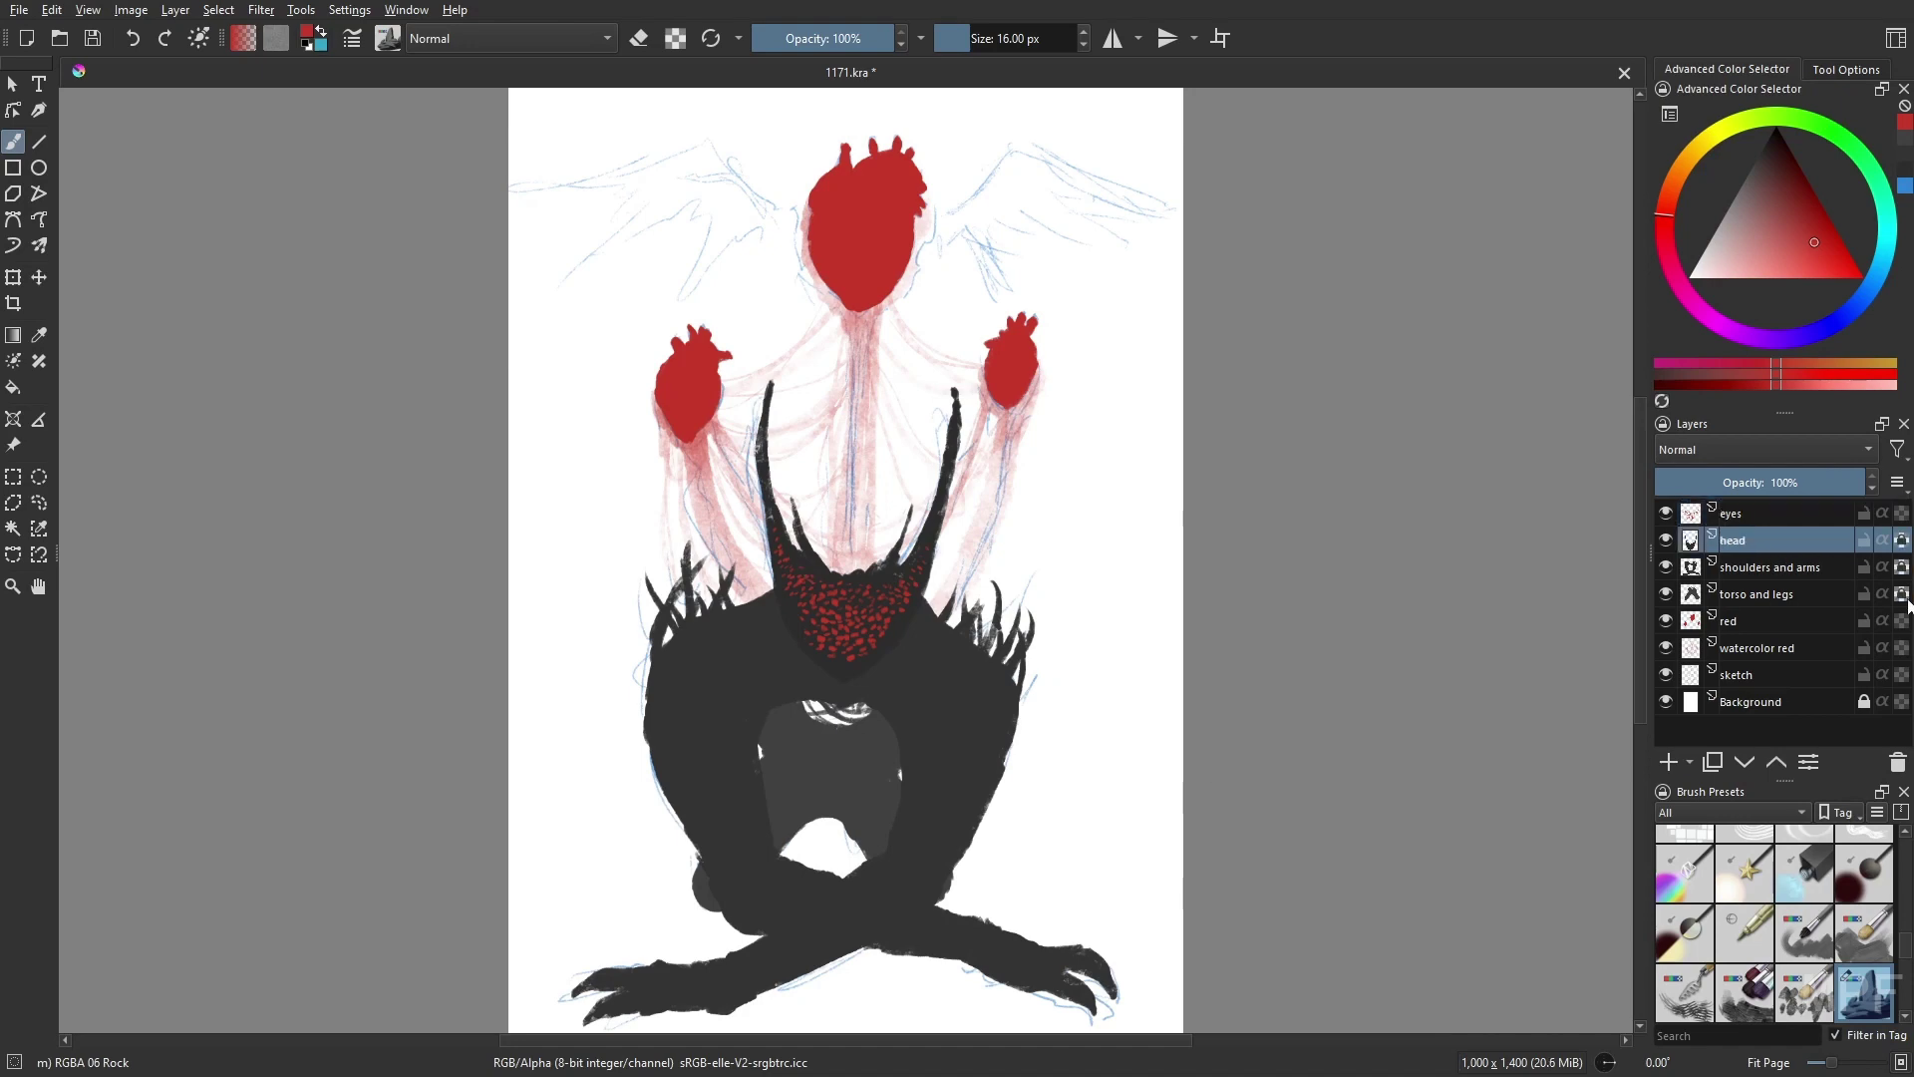
key(ctrl+g)
text(hemomancer)
key(Return)
click(1760, 567)
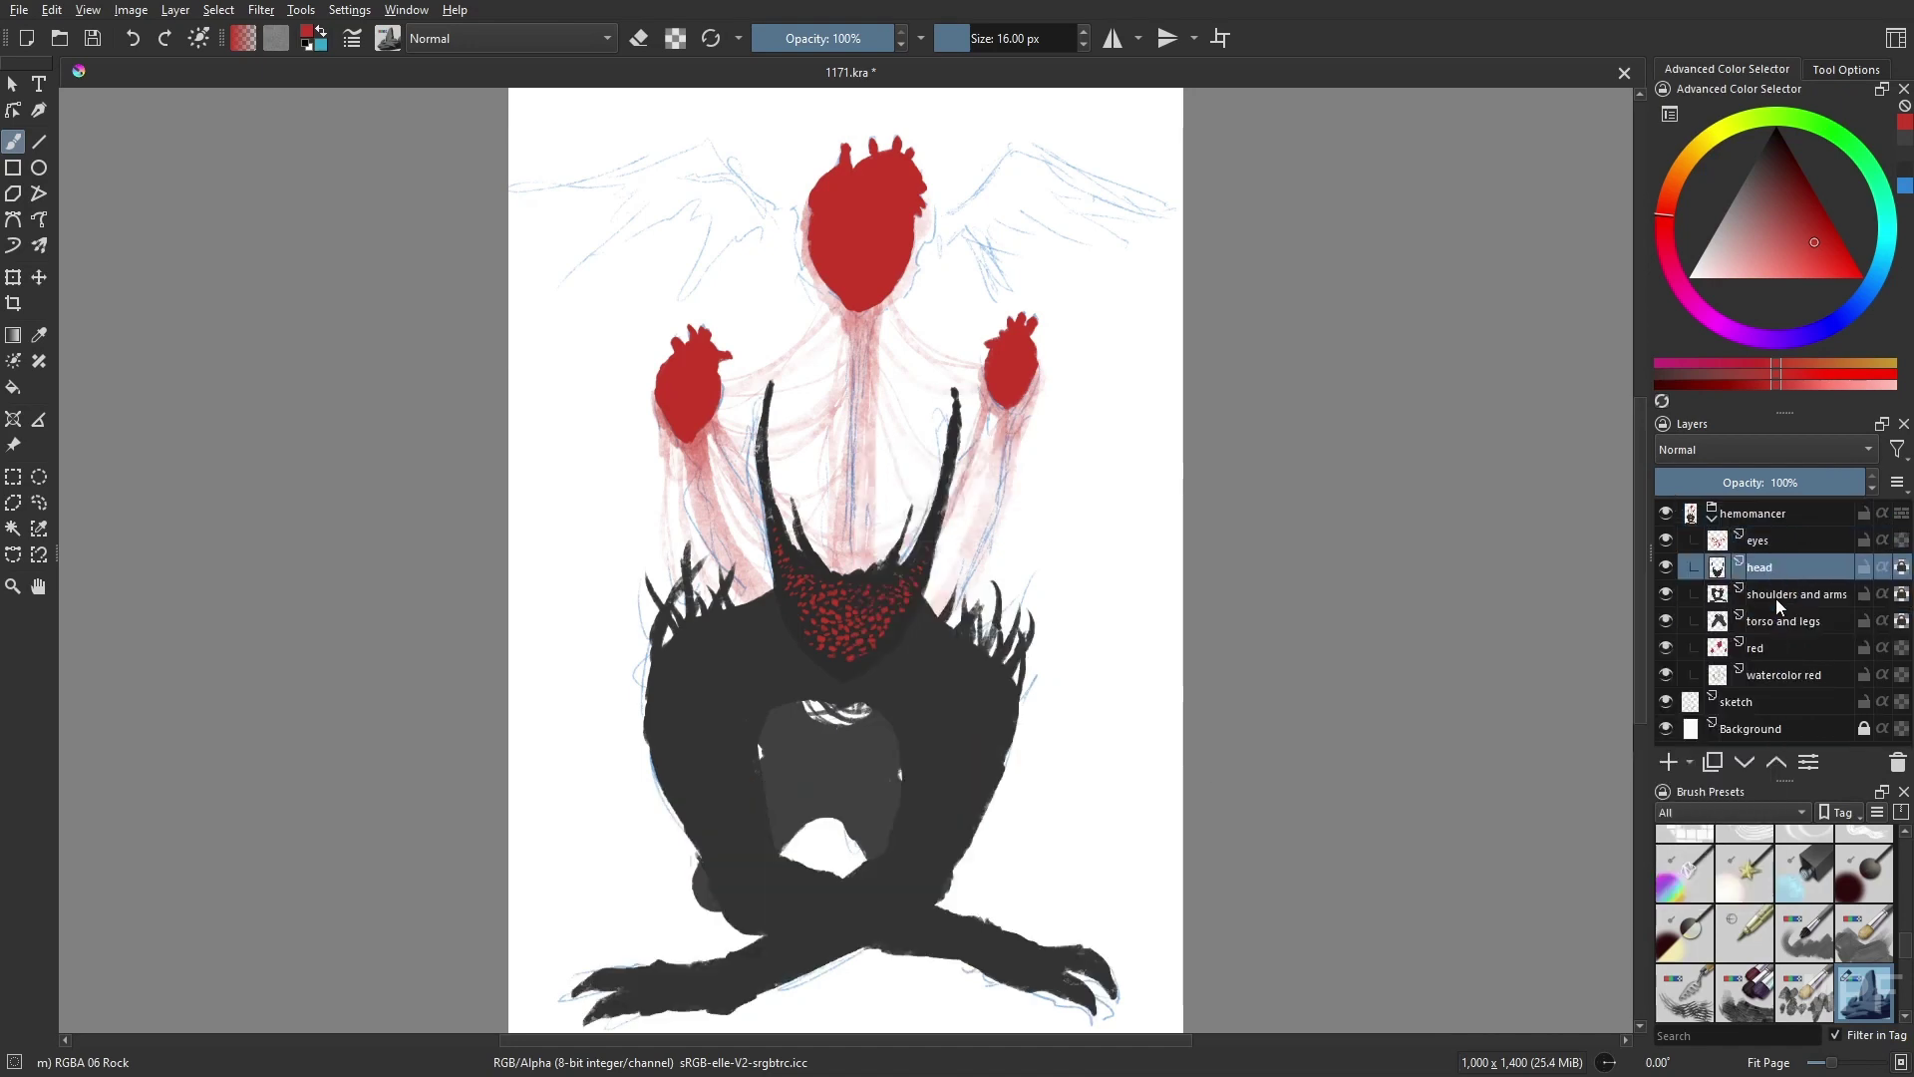
- Shade the face around the eyes with near-black strokes on the head layer using the Gamer Knife Maybe brush at 45 px
click(1804, 852)
click(1766, 140)
mouse_move(794, 626)
mouse_down()
mouse_move(820, 591)
mouse_move(828, 658)
mouse_move(890, 606)
mouse_up()
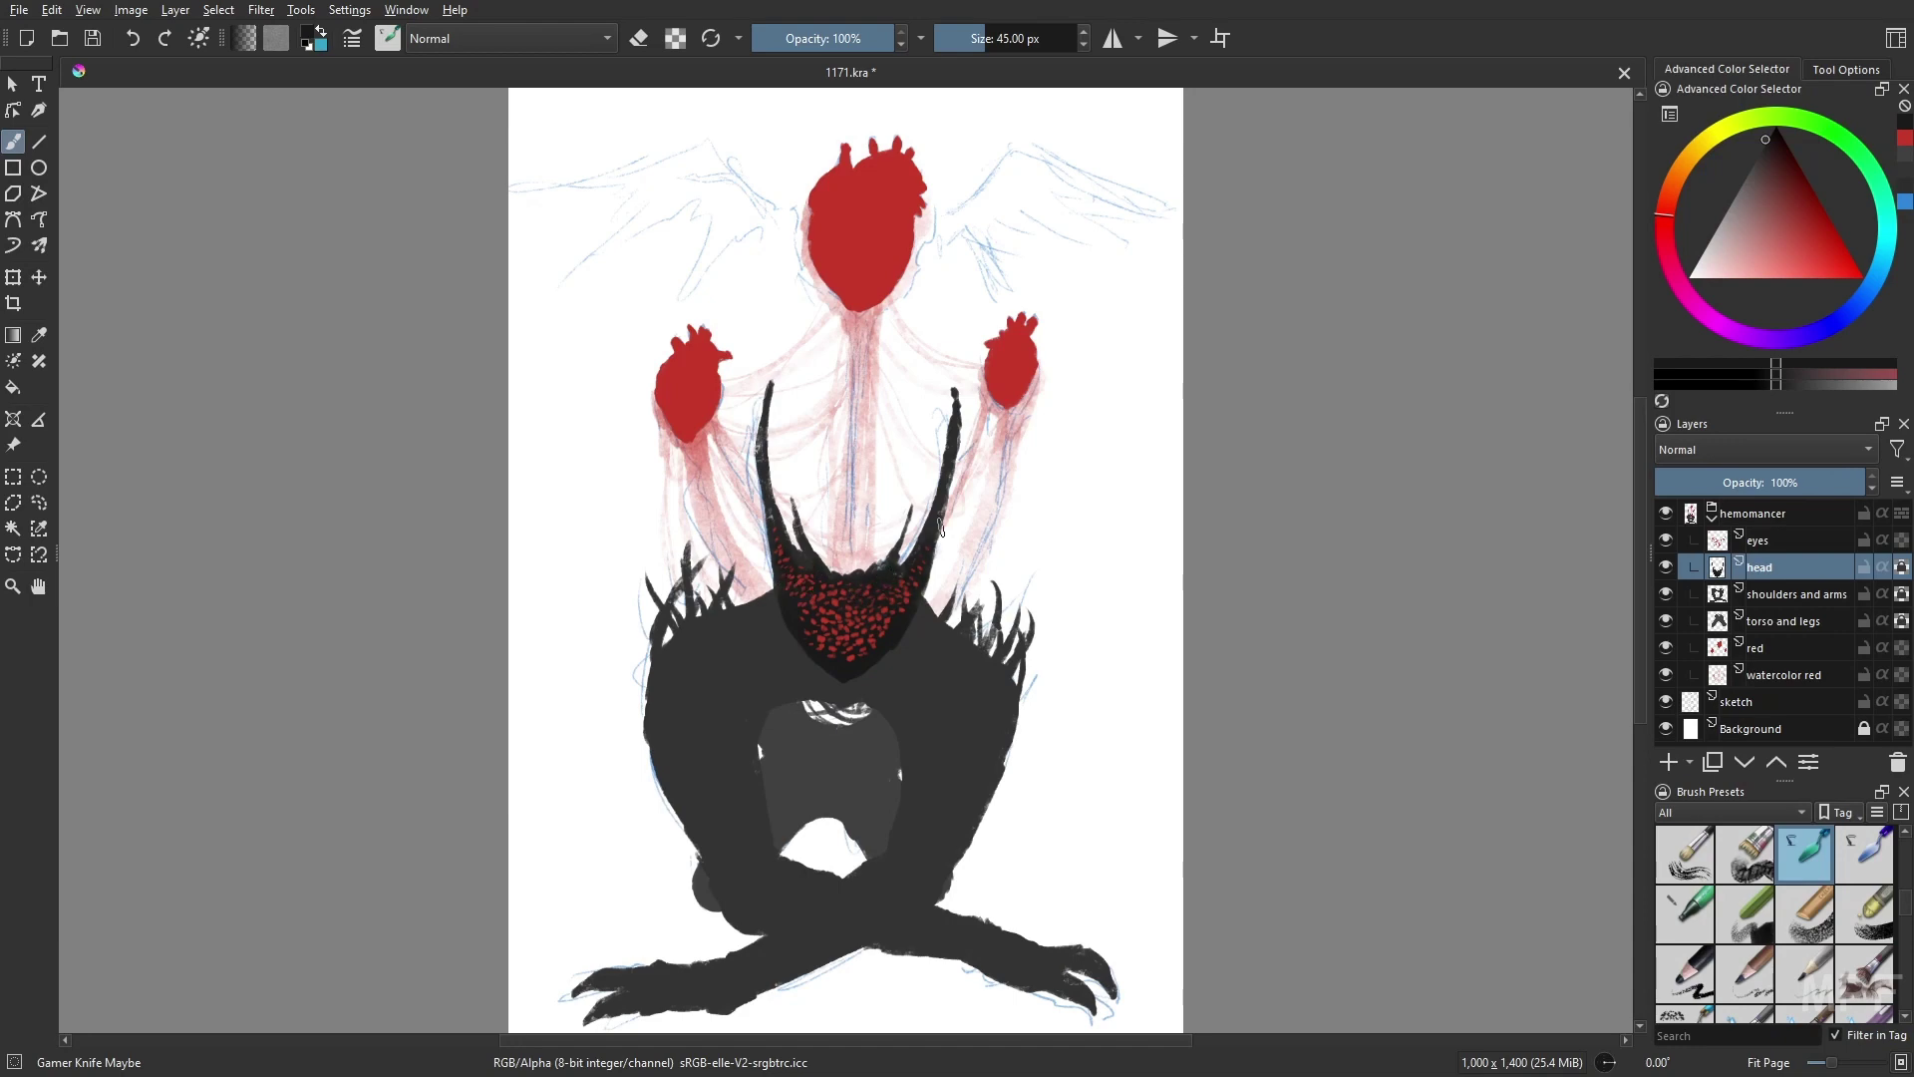
- Model the shoulders and crossed arms with sampled dark greys on the shoulders and arms layer using the Gamer Knife Maybe brush
key(Page_Down)
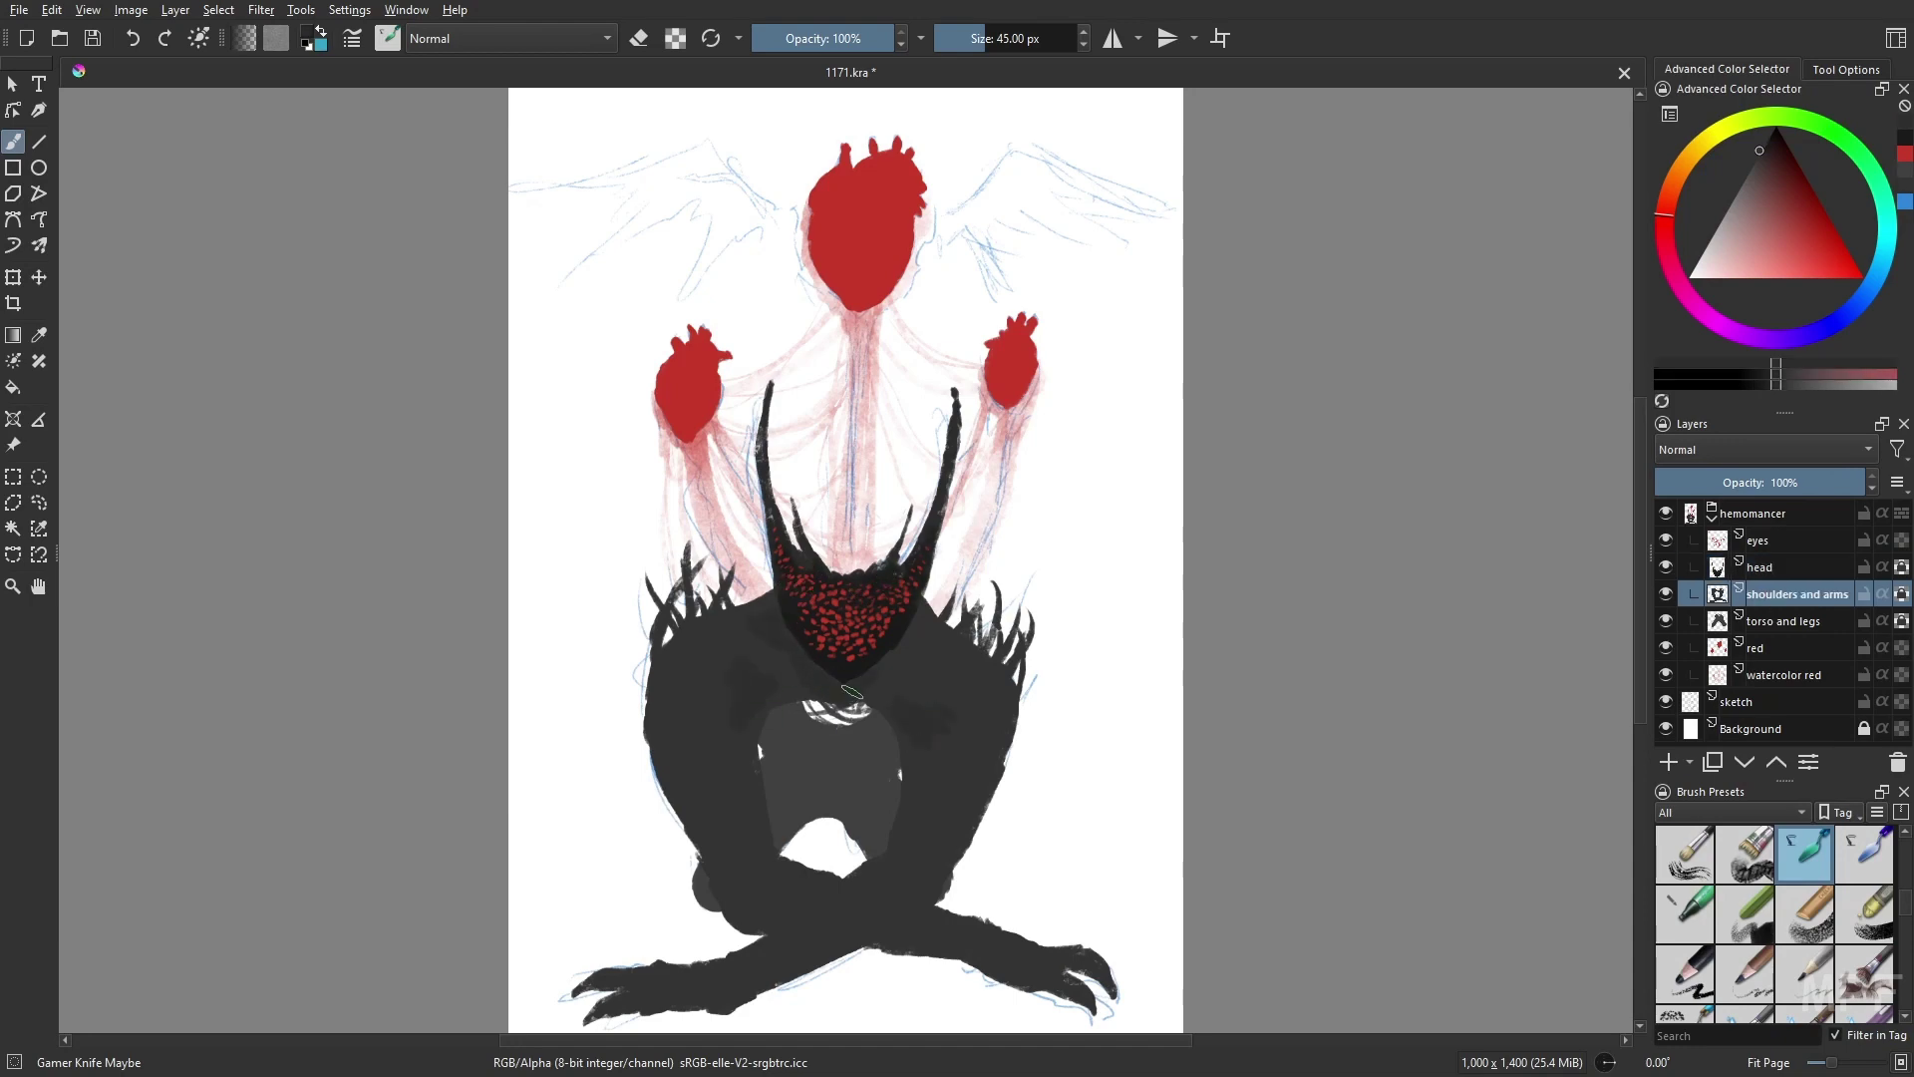
ctrl+click(1127, 673)
ctrl+click(954, 675)
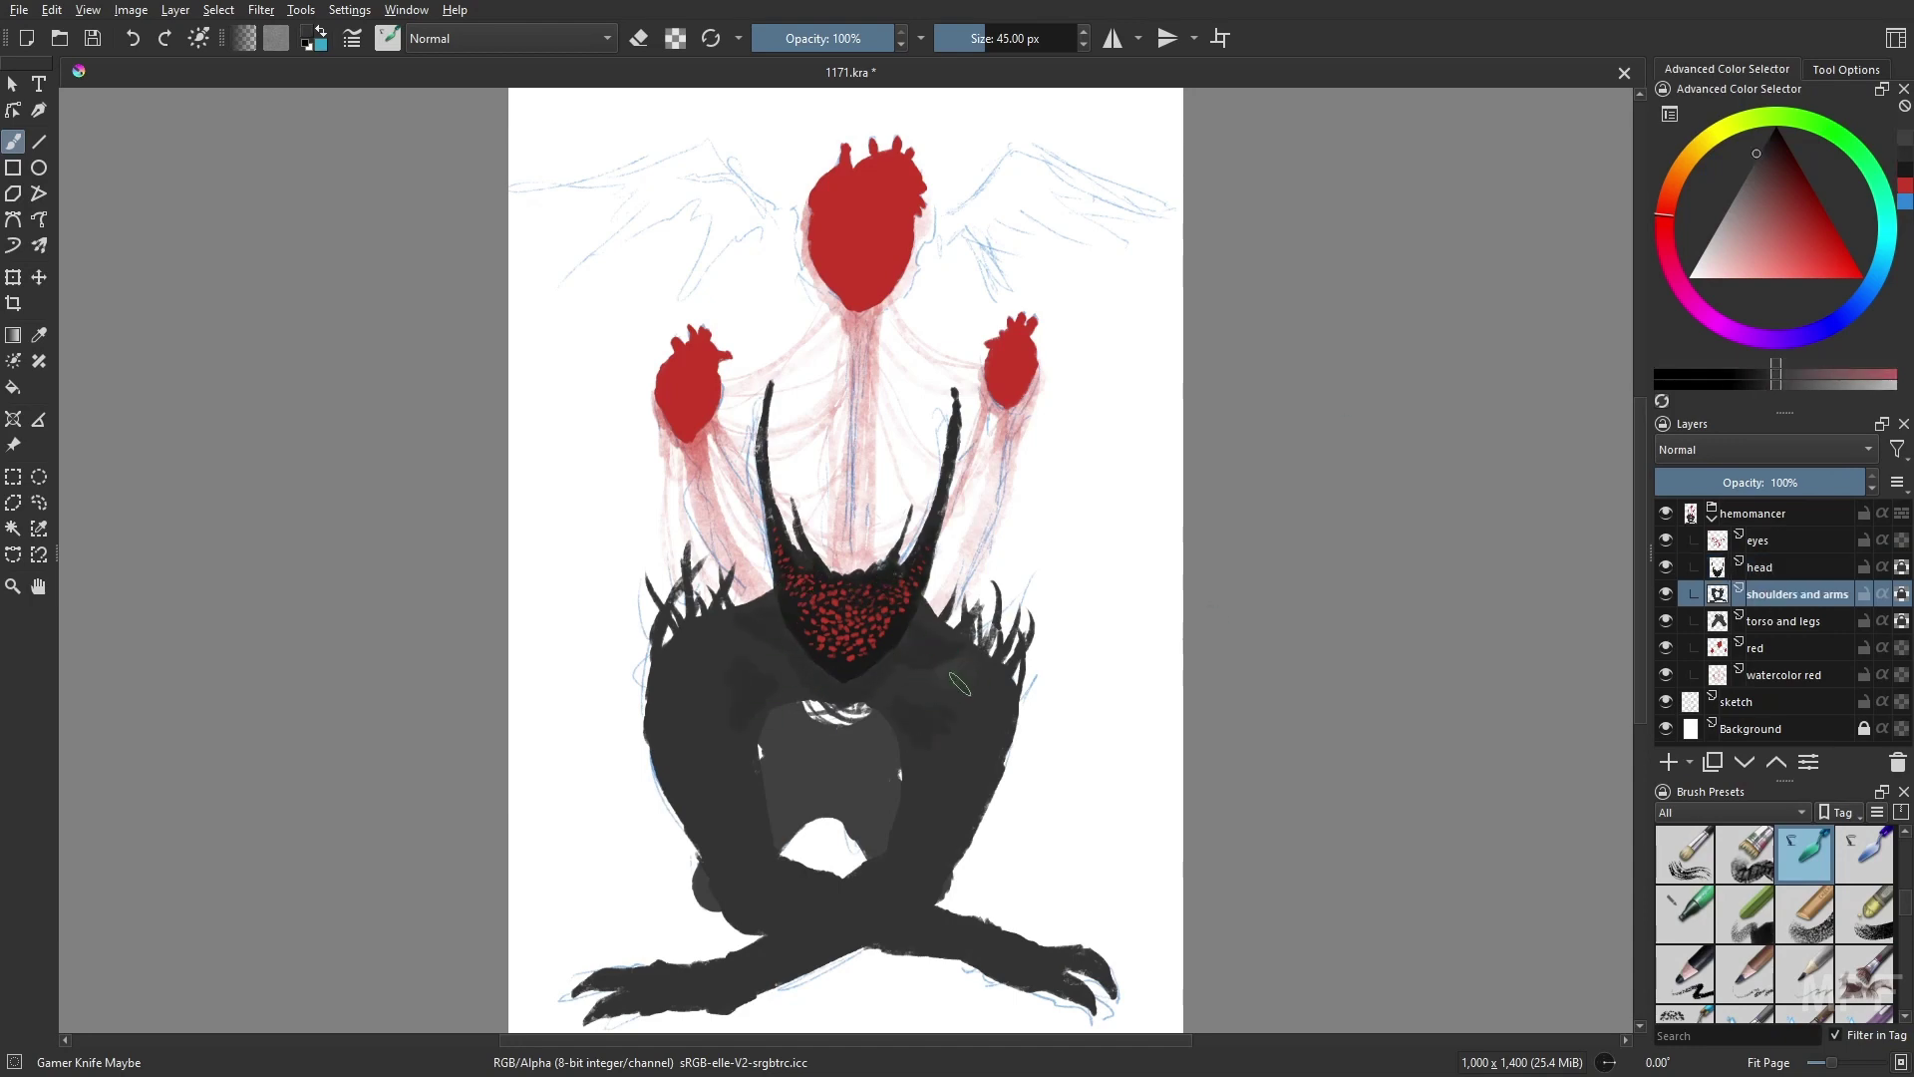
key(bracketleft)
key(bracketleft)
ctrl+click(756, 693)
key(bracketright)
key(bracketright)
right_click(934, 764)
click(965, 674)
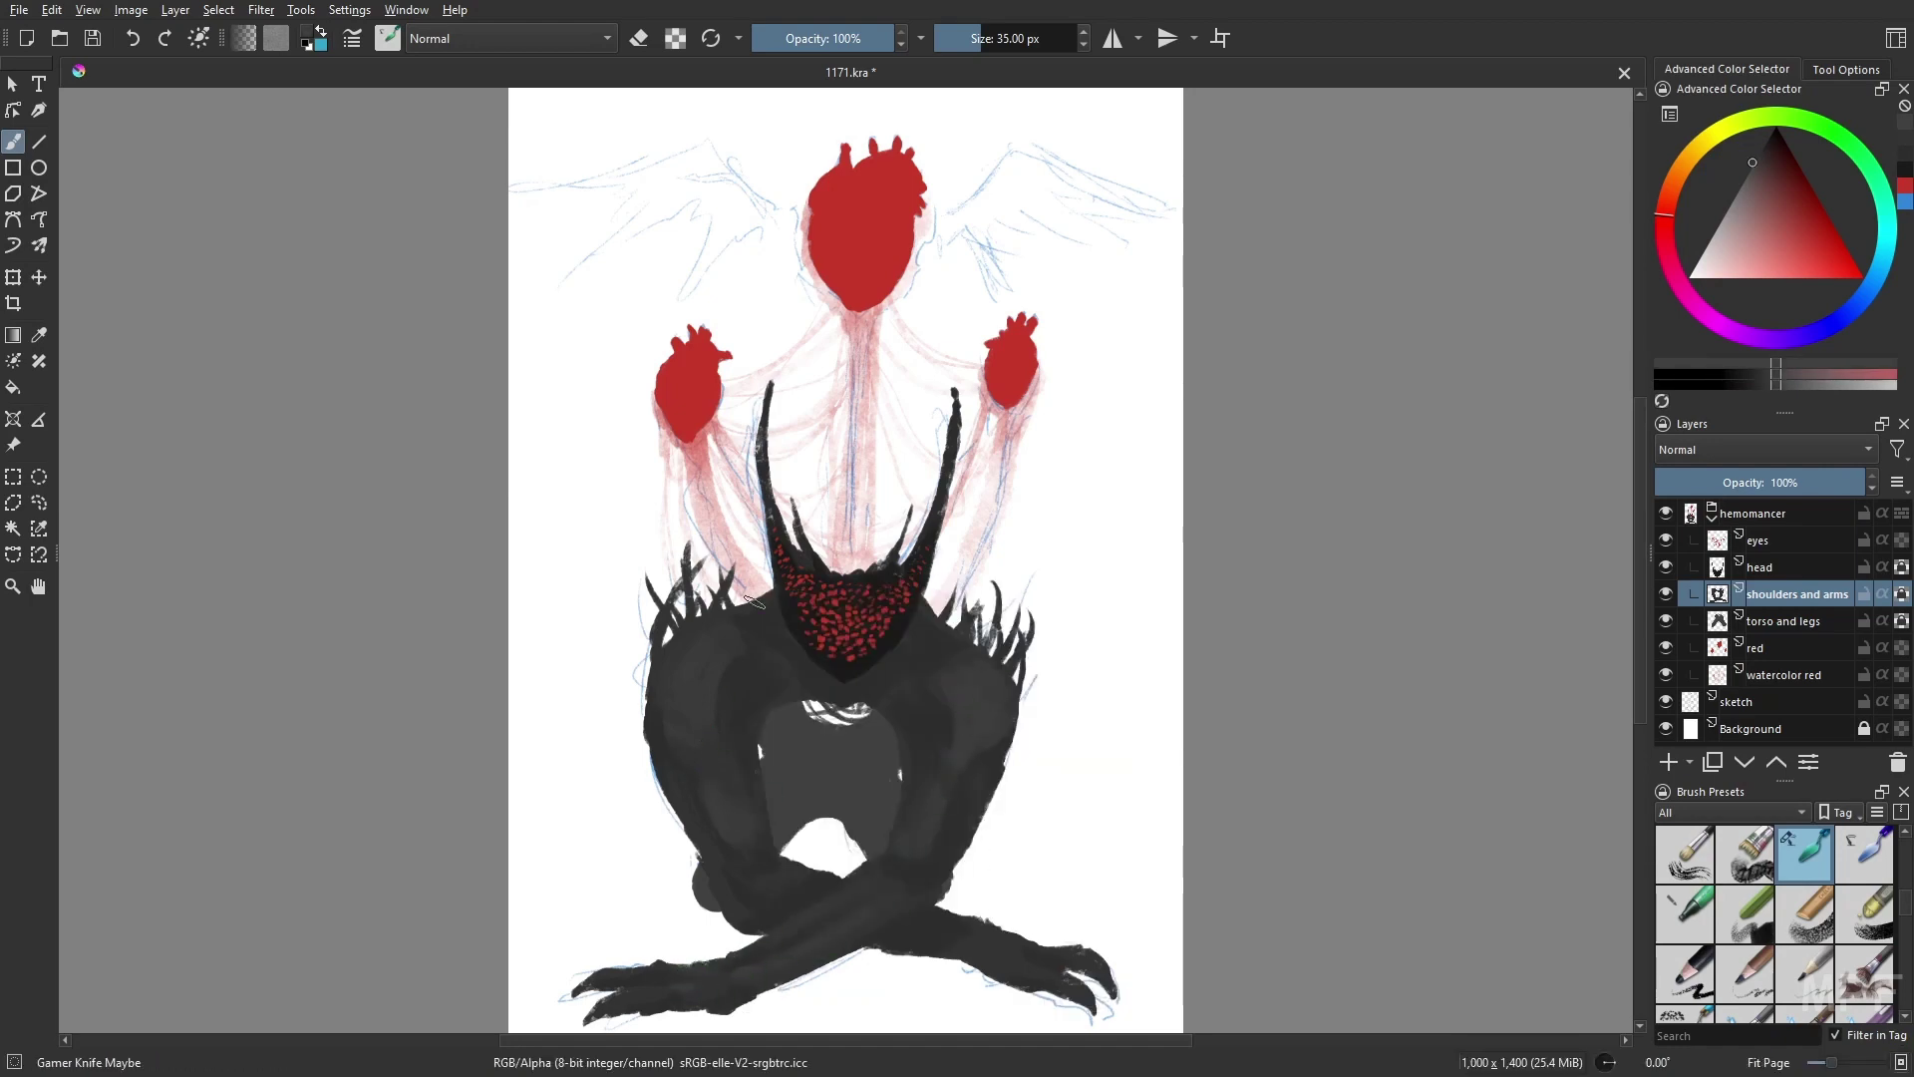
- Paint upward grey fur tufts on both shoulders with the brush at 24 px, checking them in mirrored view
key(bracketleft)
key(bracketleft)
key(bracketleft)
drag(675, 623, 670, 581)
drag(687, 620, 693, 533)
drag(727, 598, 725, 545)
drag(743, 630, 733, 566)
drag(652, 656, 644, 620)
drag(987, 644, 987, 591)
key(m)
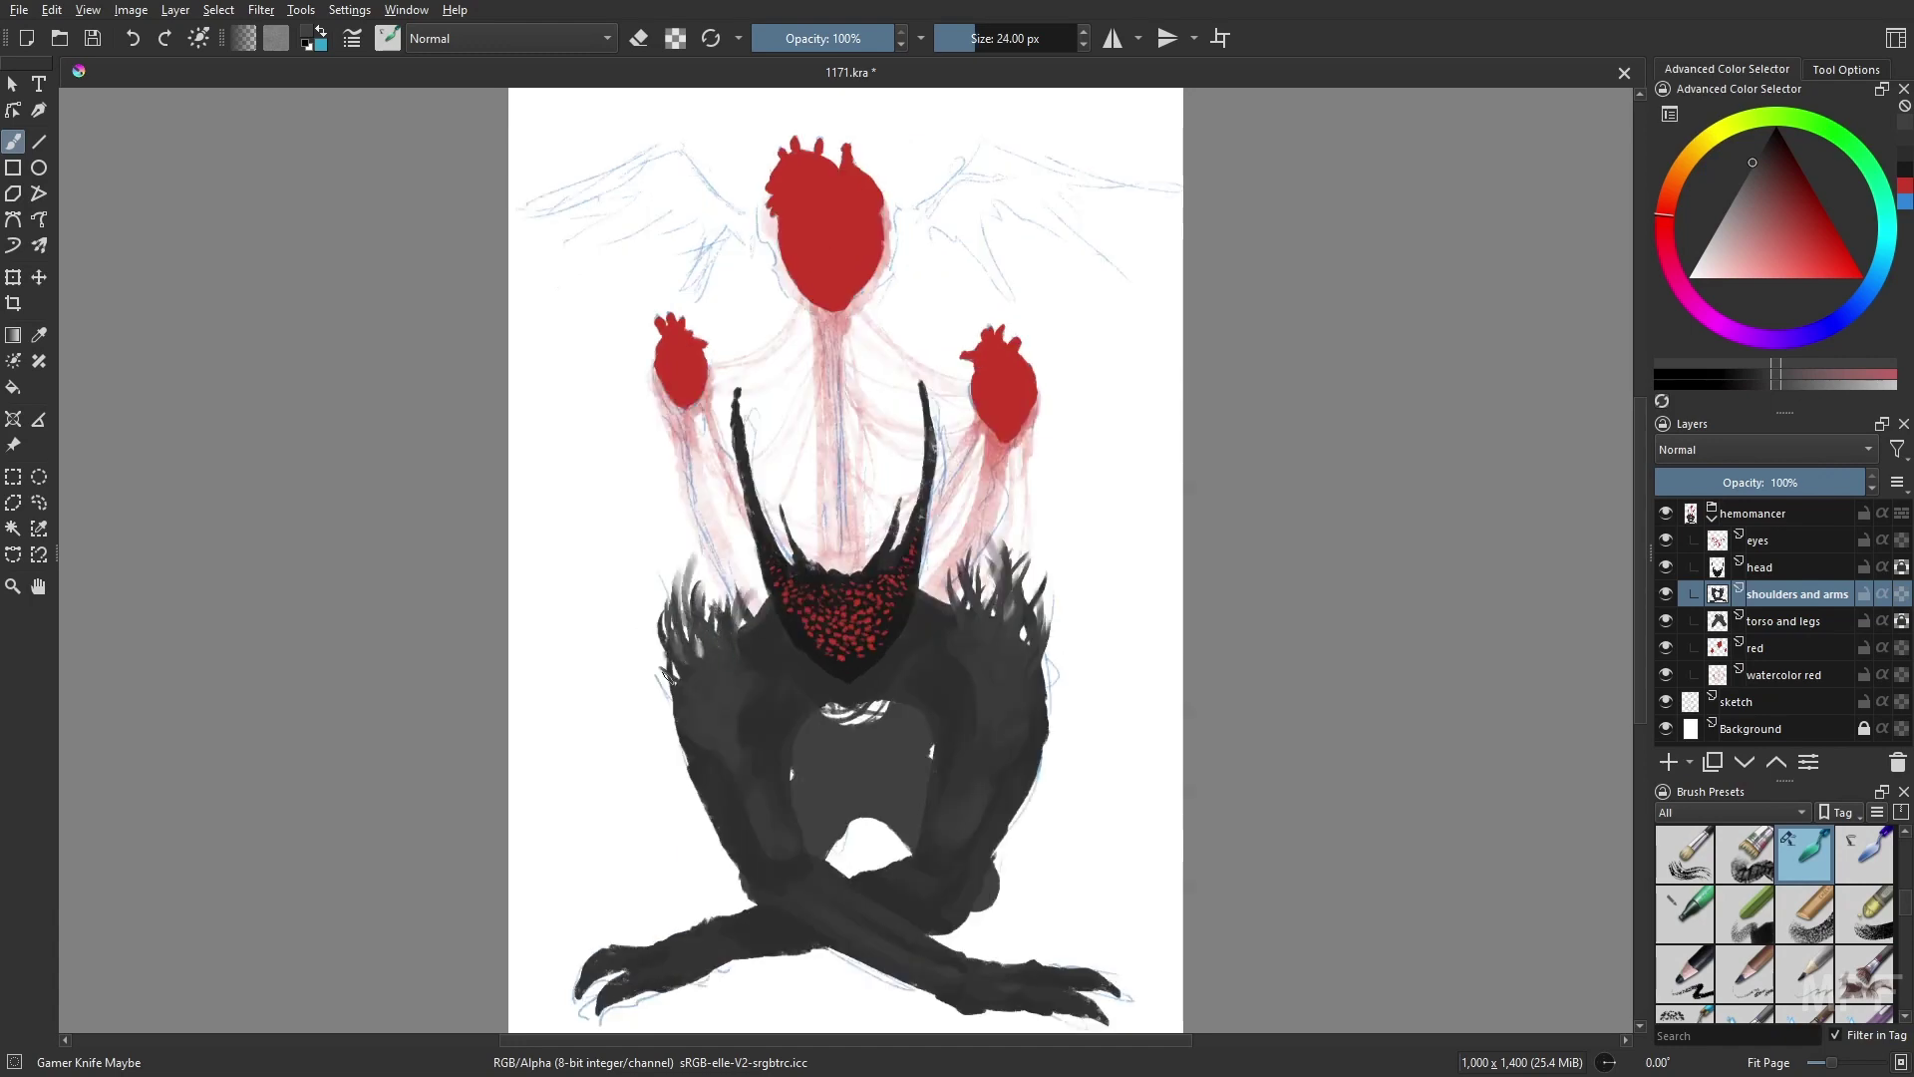
- Extend the sides of the head with sampled near-black strokes on the head layer and restore the unmirrored view
key(Page_Up)
ctrl+click(767, 606)
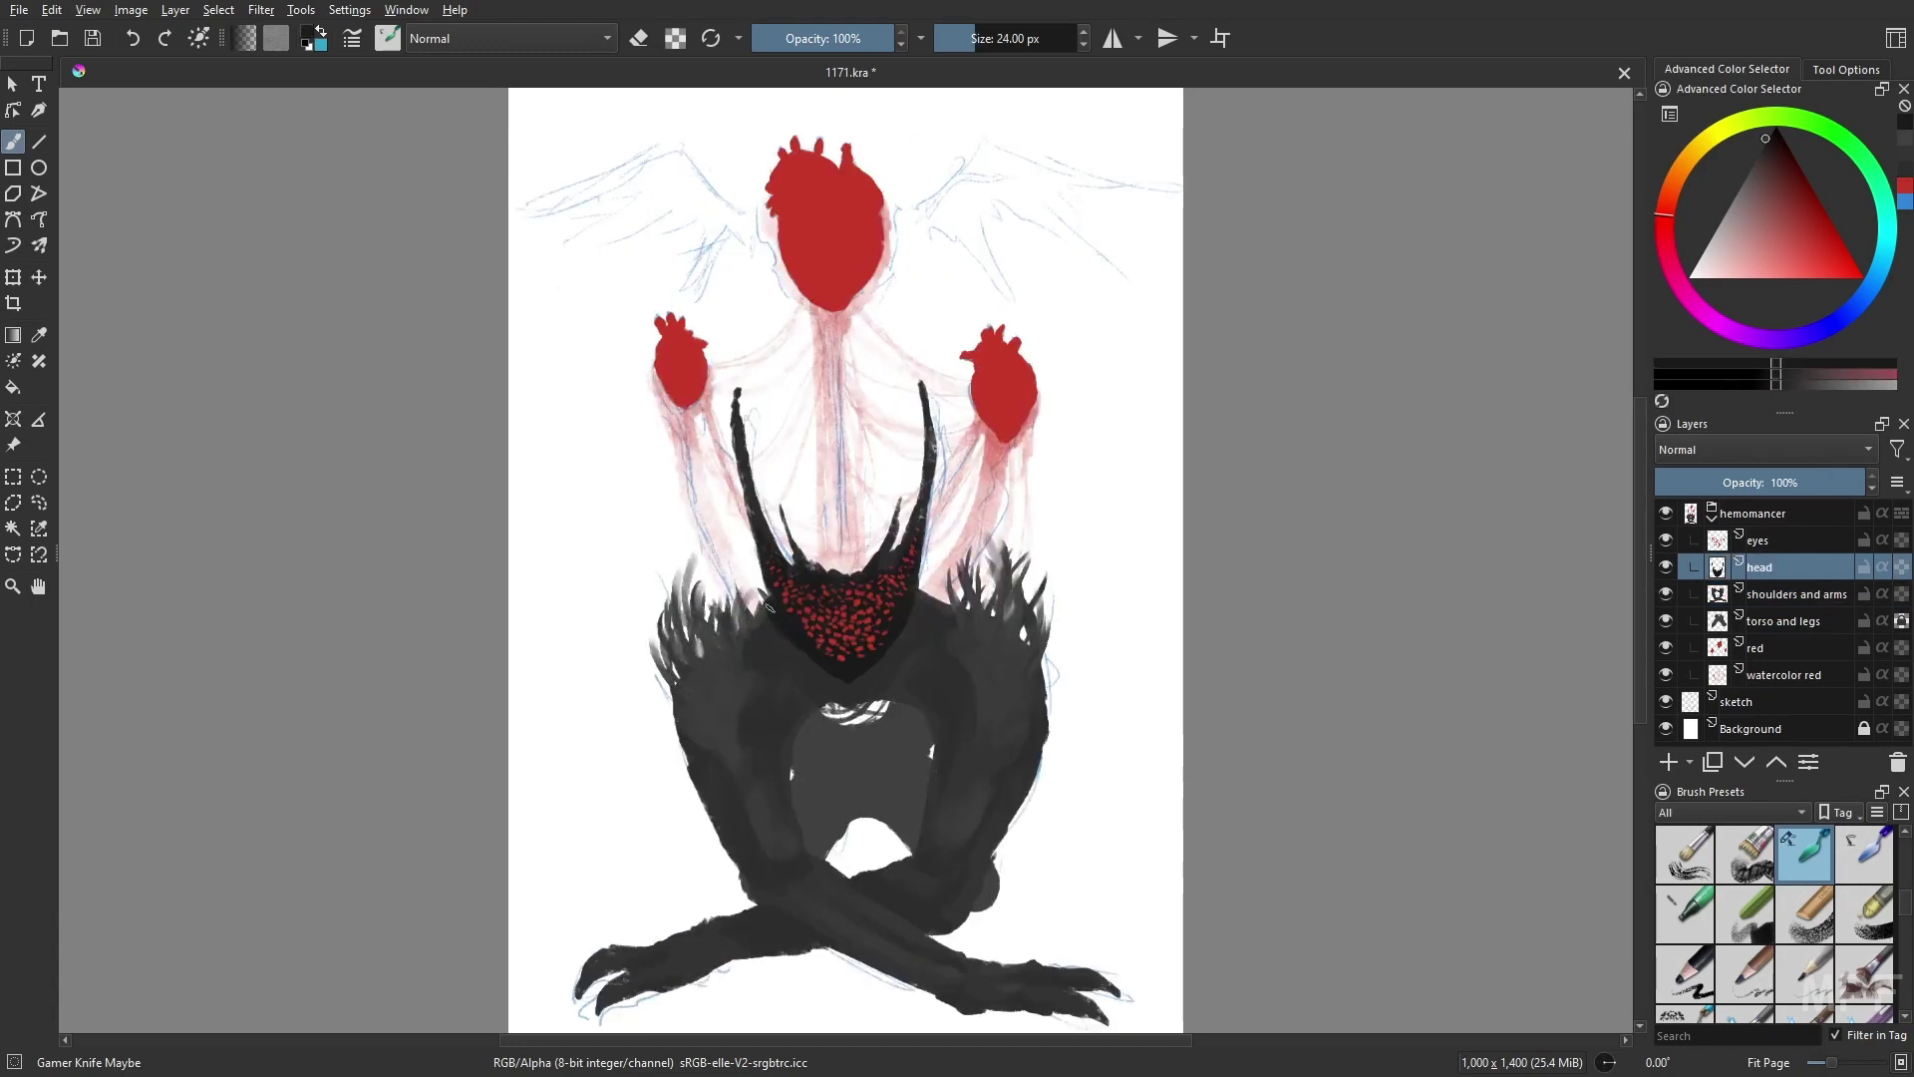
key(m)
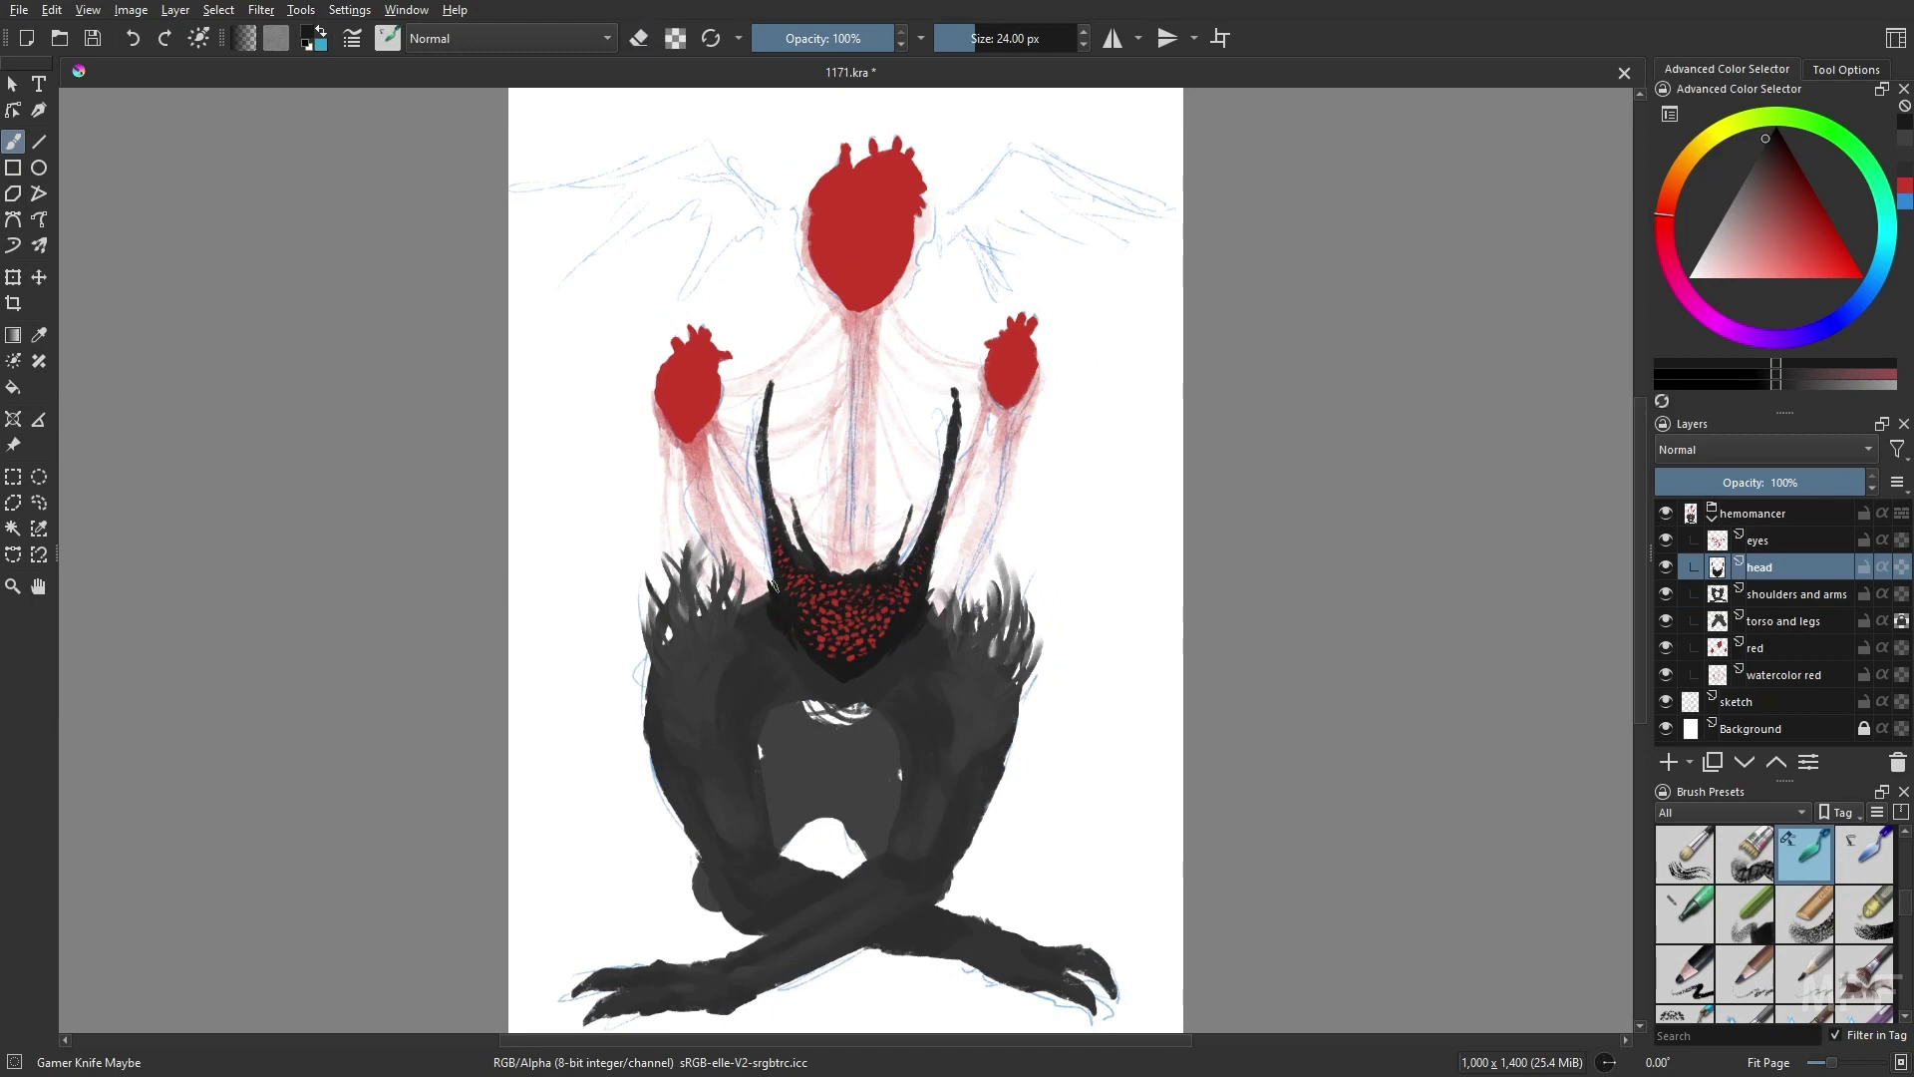
- Roughen the chest's underside and the knee with ragged dark fur on the shoulders and arms layer using the RGBA 06 Rock brush
right_click(1209, 714)
click(1116, 618)
key(Page_Down)
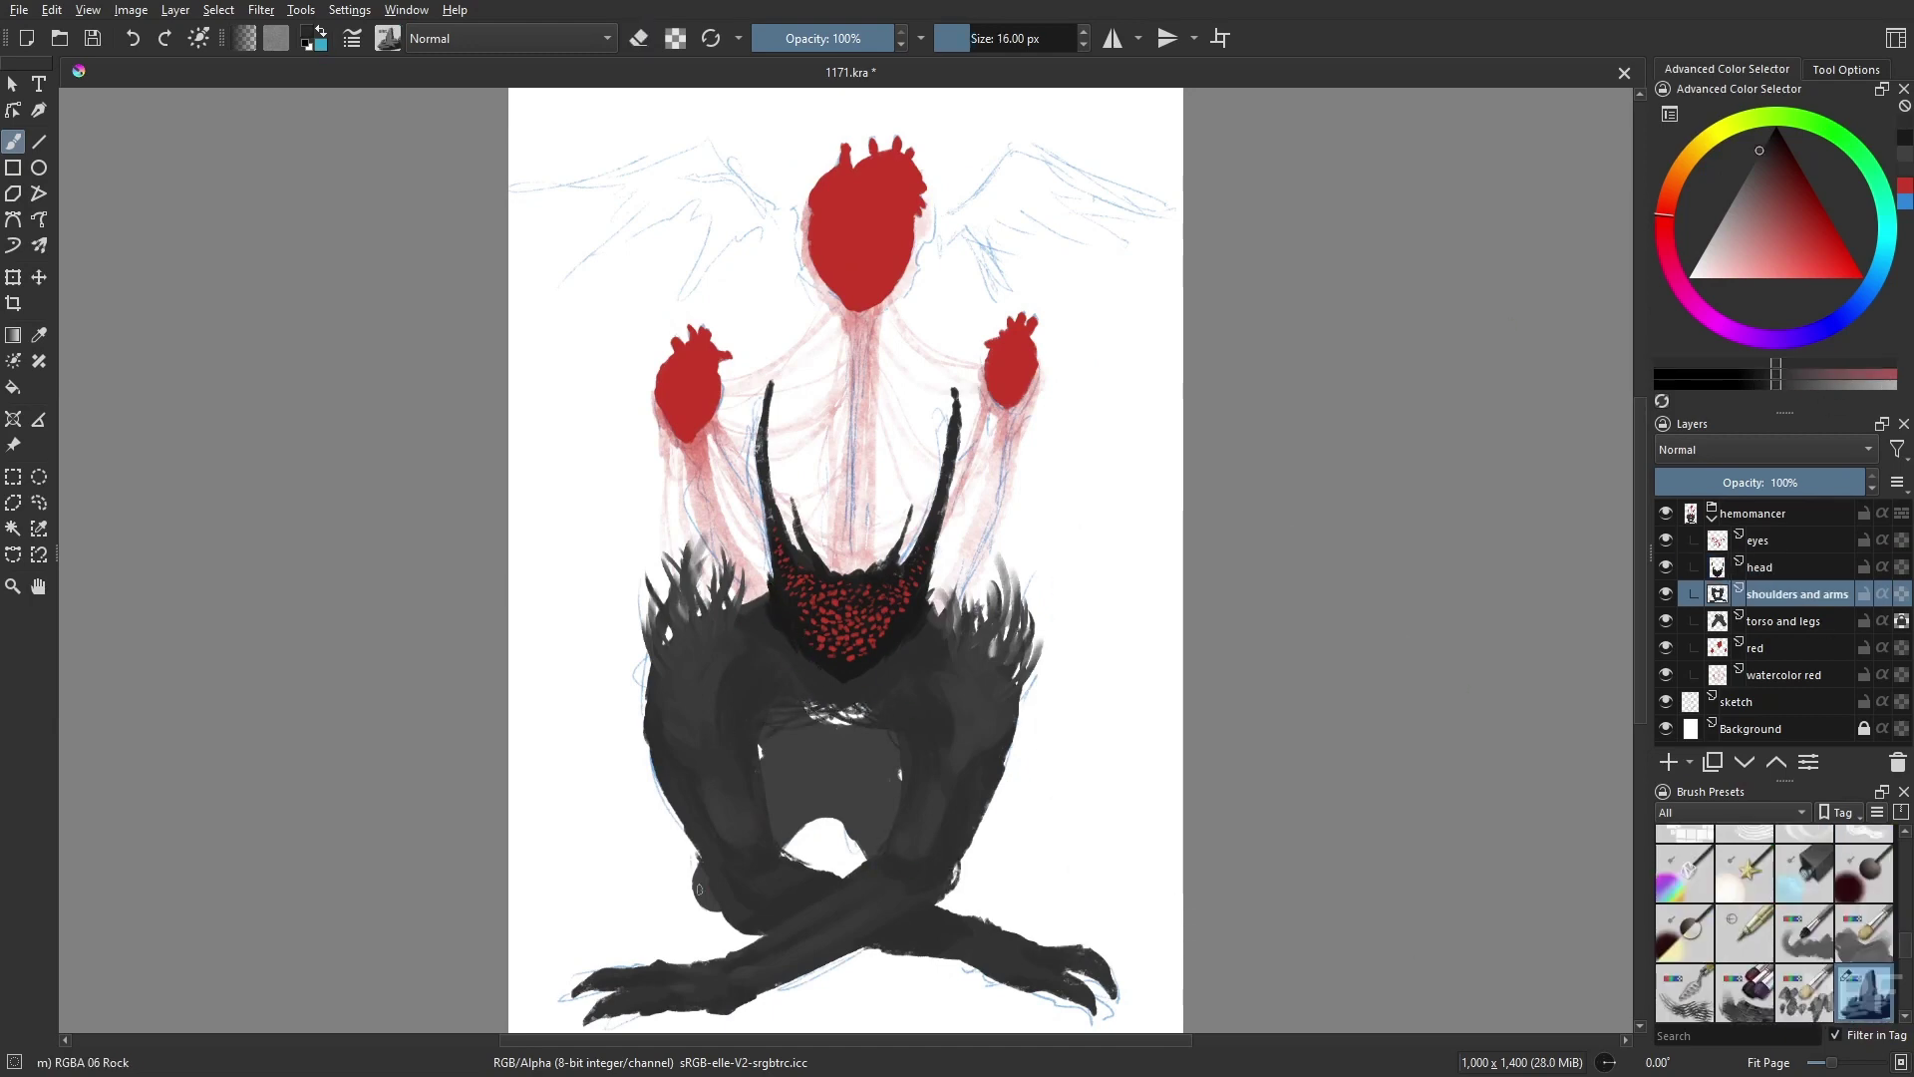
drag(697, 889, 807, 859)
key(Page_Down)
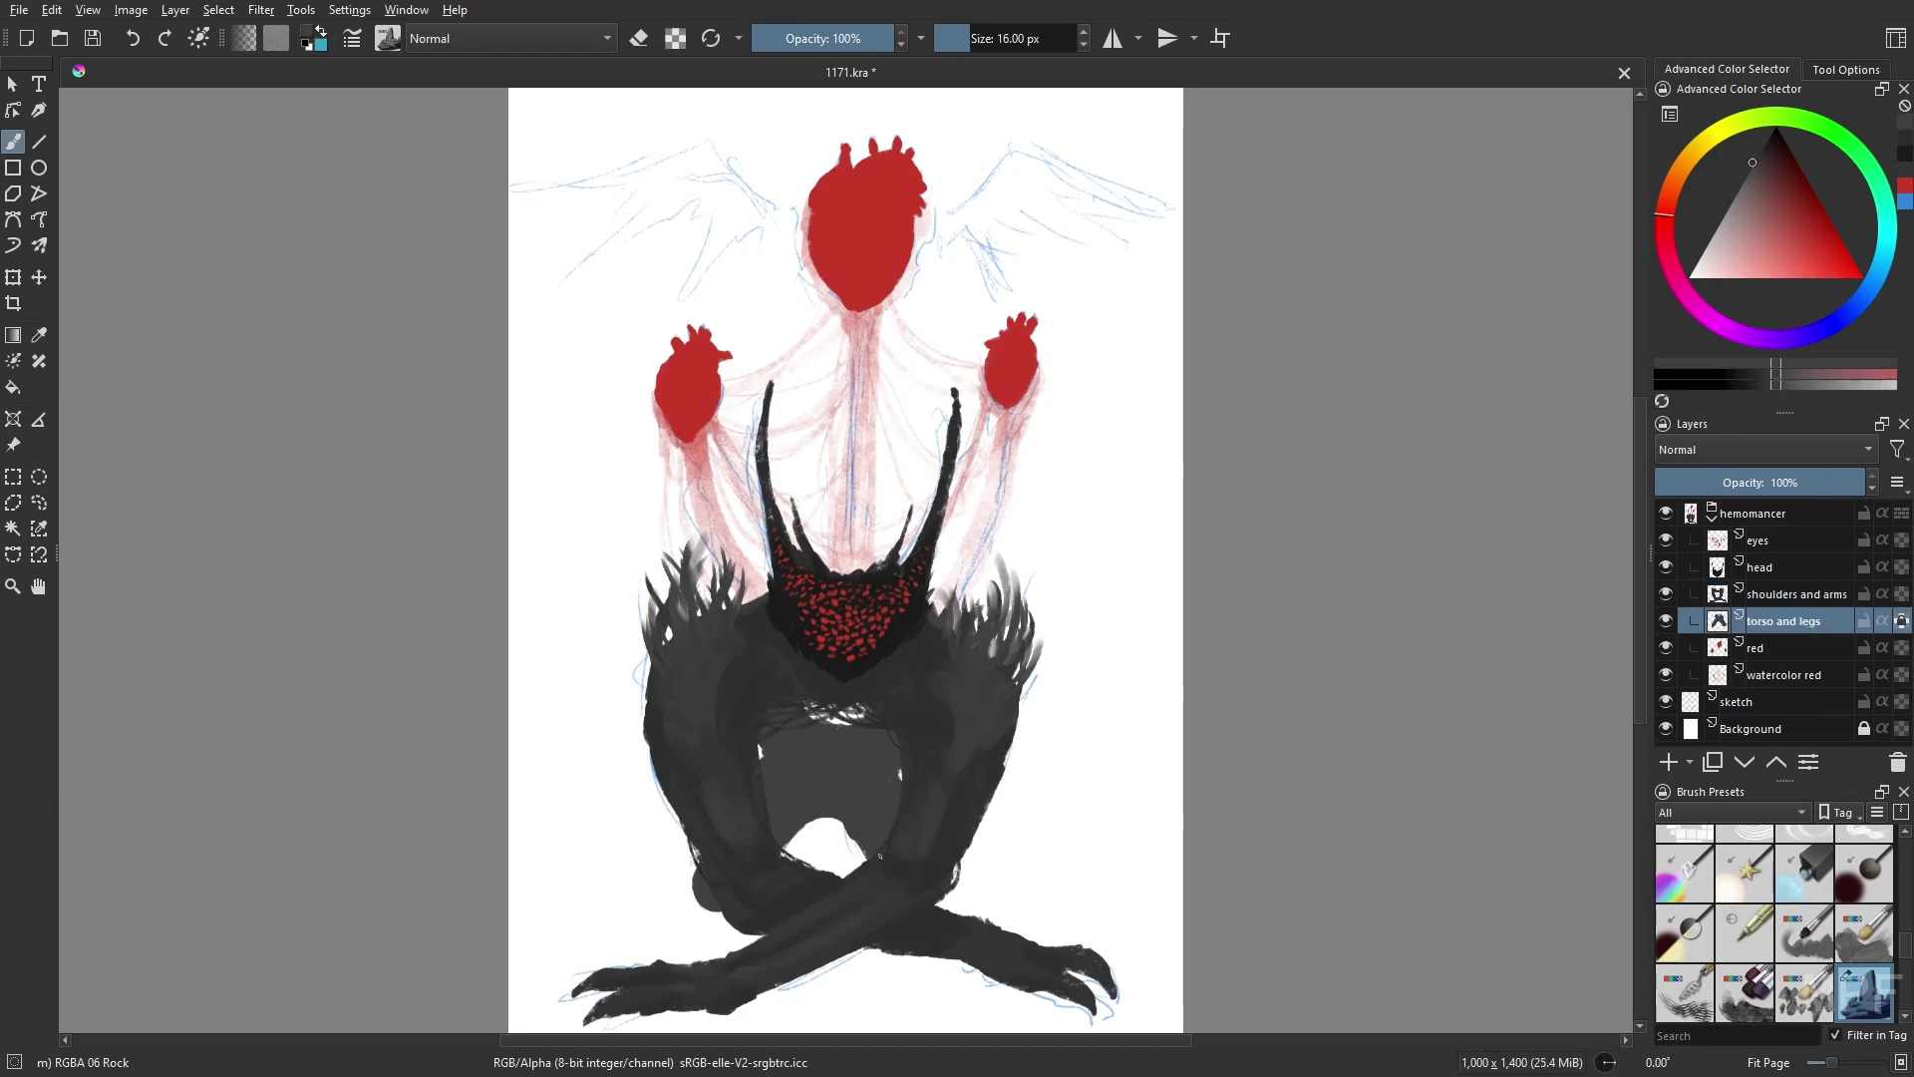
key(Page_Up)
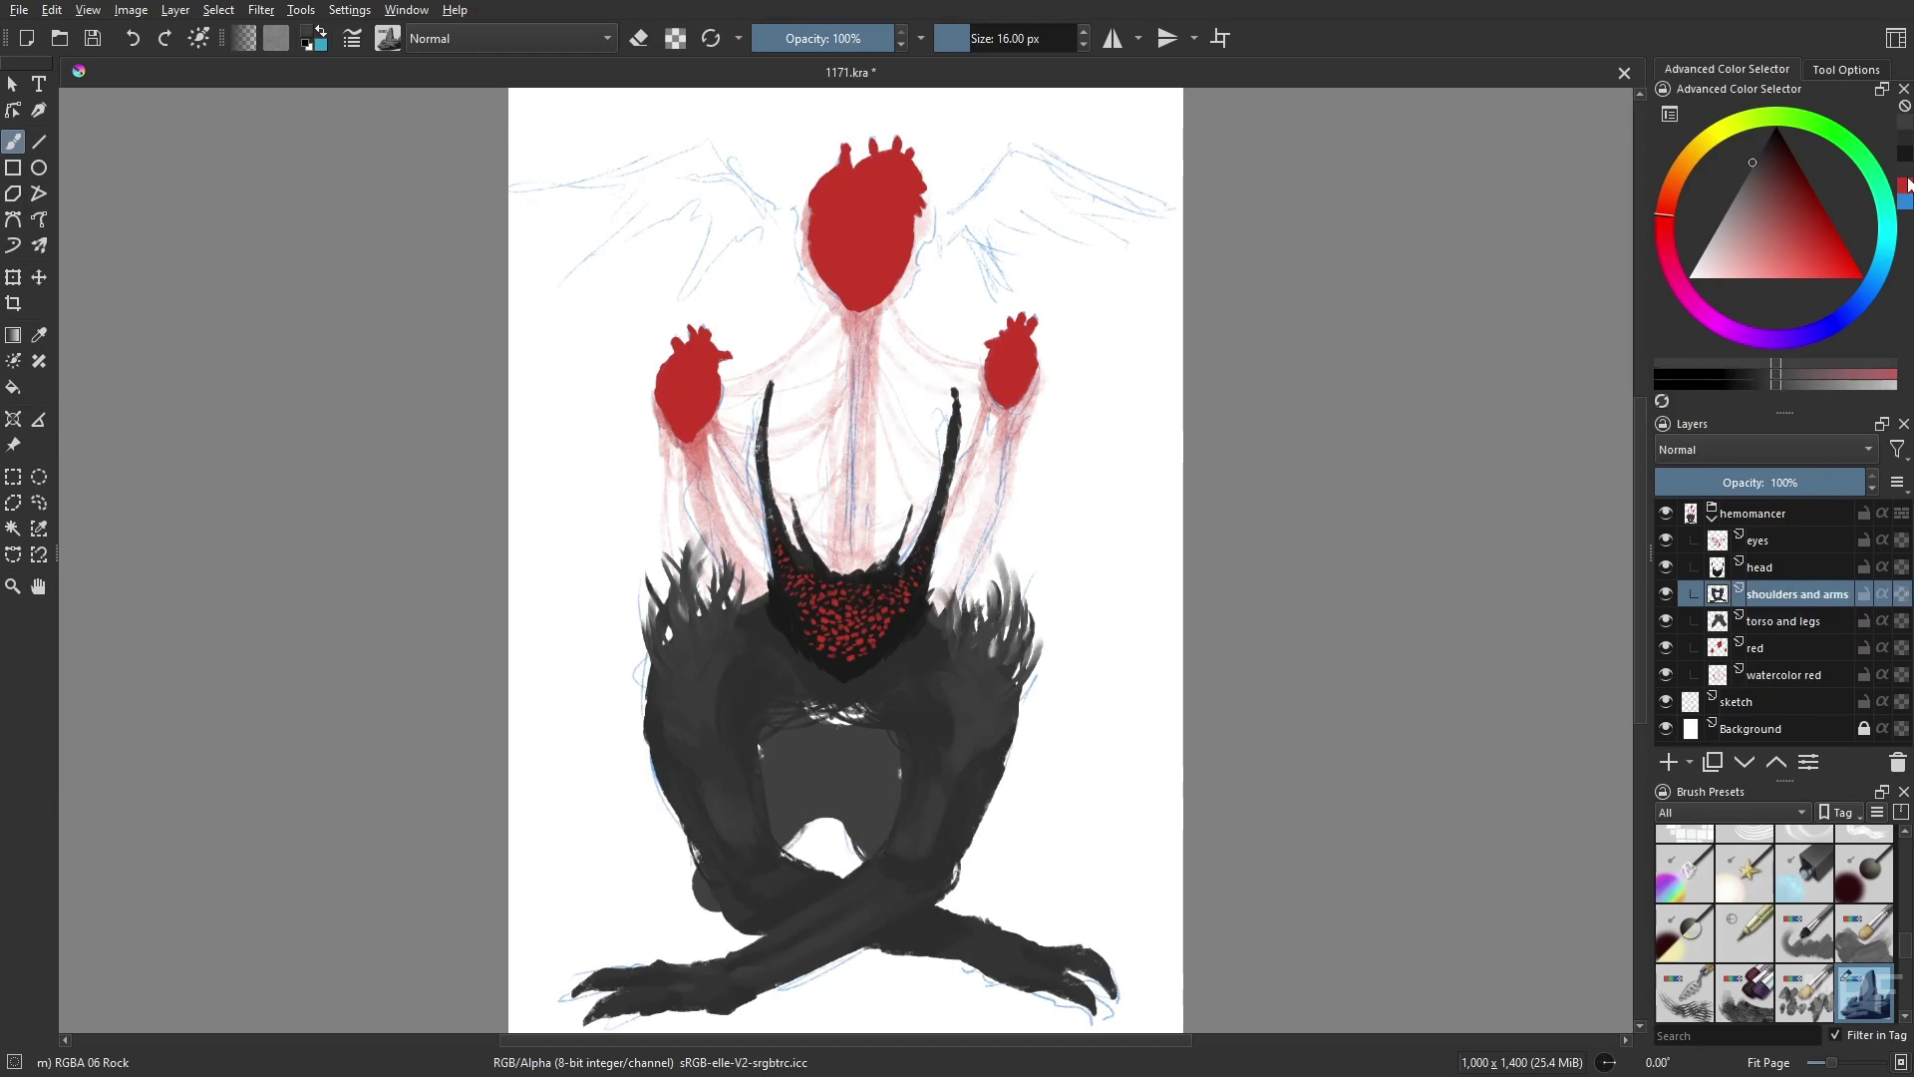
- Add wispy grey fur strands along the outer and upper edges of both shoulders at 16 px
mouse_move(1005, 638)
mouse_down()
mouse_move(1001, 550)
mouse_move(1033, 550)
mouse_up()
drag(952, 619, 955, 564)
drag(1038, 713, 1020, 633)
mouse_move(638, 672)
mouse_down()
mouse_move(634, 593)
mouse_move(706, 551)
mouse_up()
drag(709, 568, 697, 513)
- Paint thin forked branches on both tall horns on the head layer with the RGBA 06 Rock brush at 16 px
key(Page_Up)
drag(925, 534, 925, 419)
drag(770, 524, 803, 416)
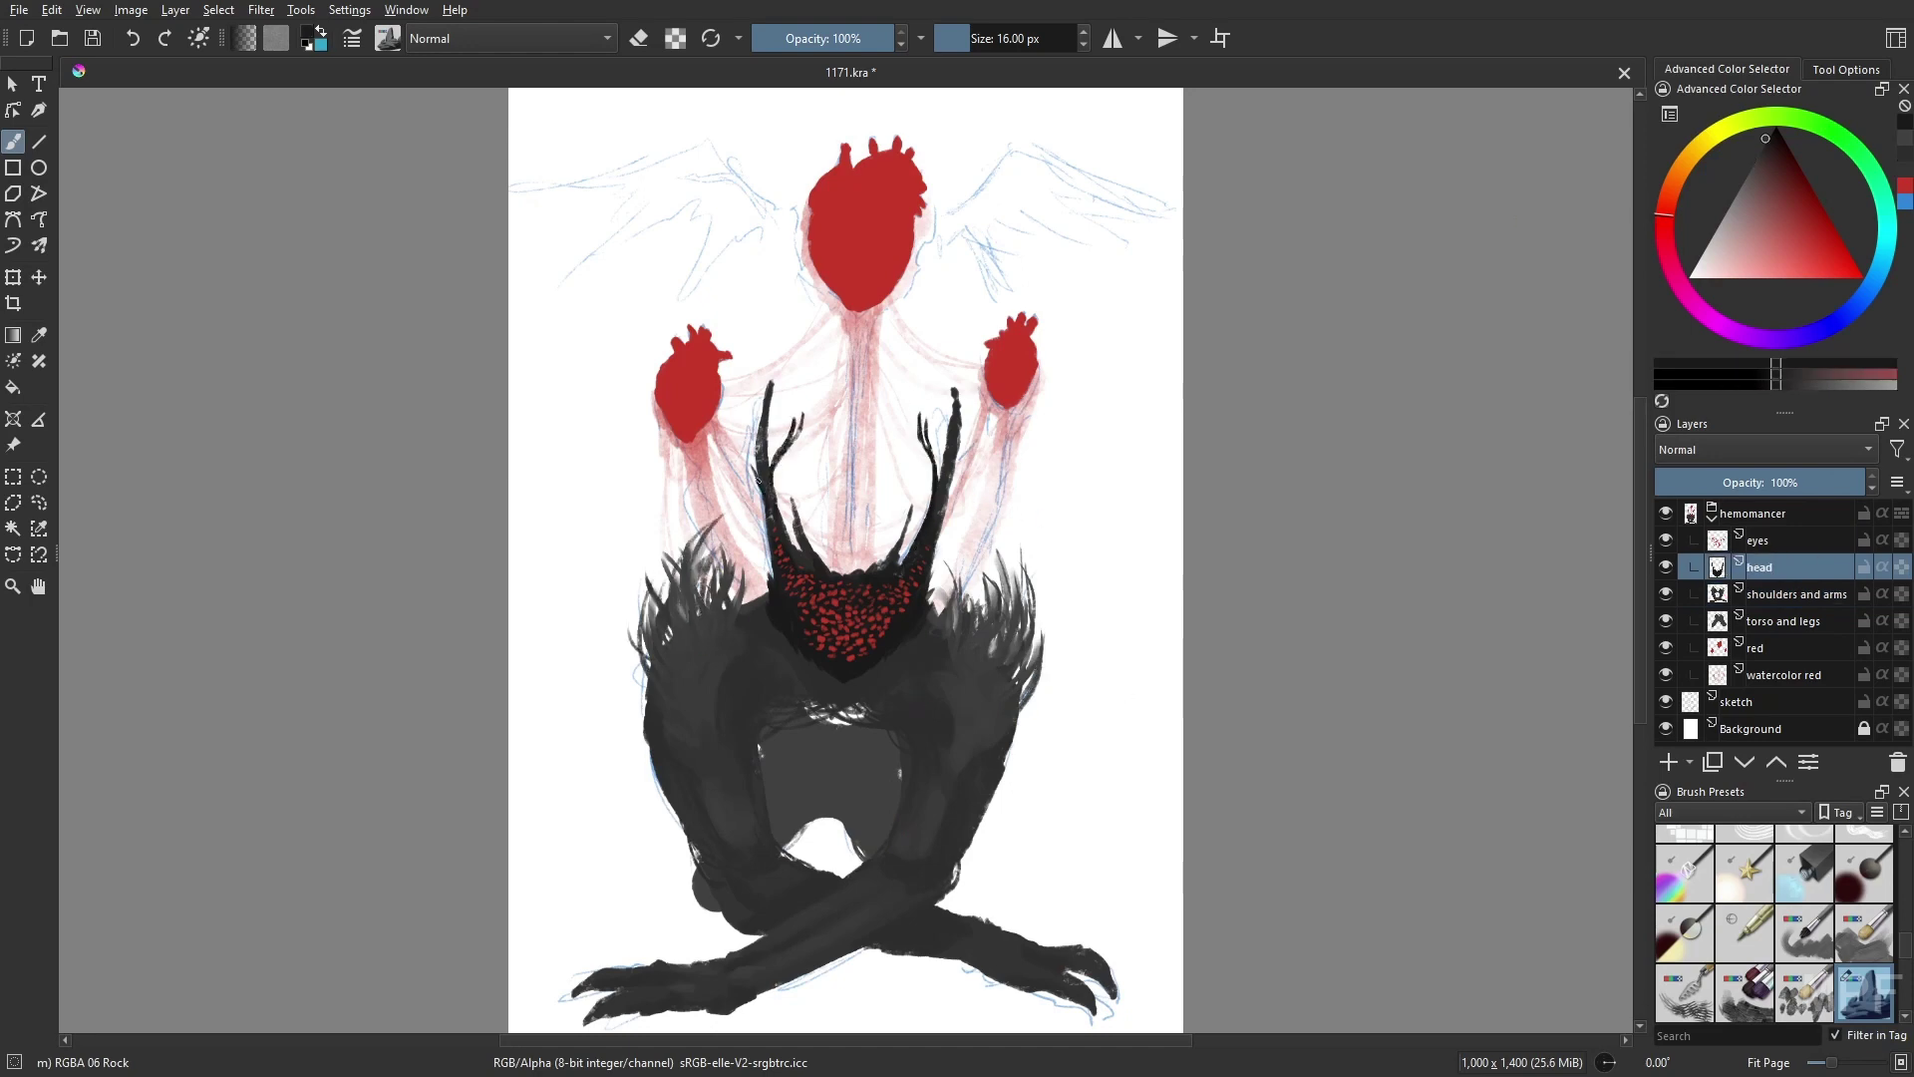
- Reshape the eye cluster on the eyes layer with the Liquify transform at a size of 80.97
key(Page_Up)
key(ctrl+t)
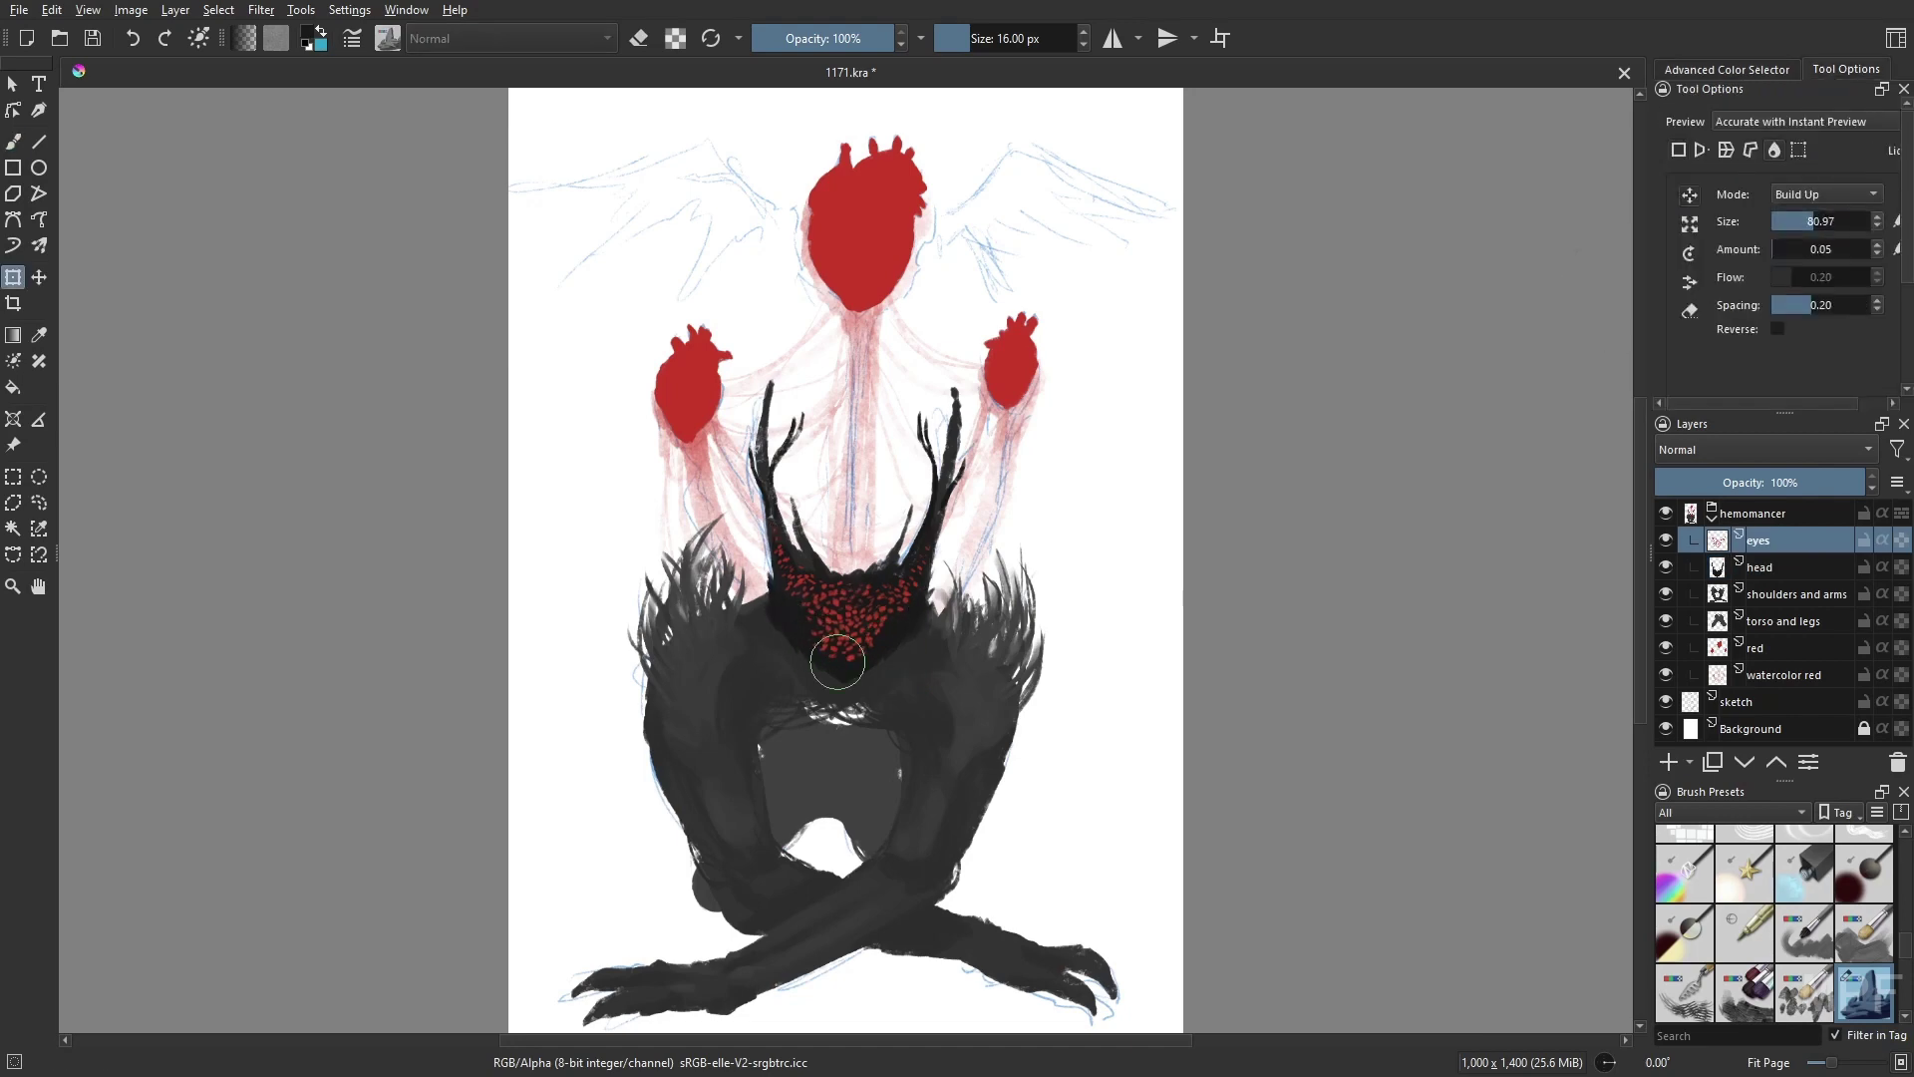
mouse_move(886, 576)
mouse_down()
mouse_move(885, 640)
mouse_move(828, 645)
mouse_move(897, 659)
mouse_move(907, 594)
mouse_up()
- Alpha-lock the head layer and refine the face's shading with near-black Gamer Knife Maybe strokes at 24 px
key(slash)
key(Page_Down)
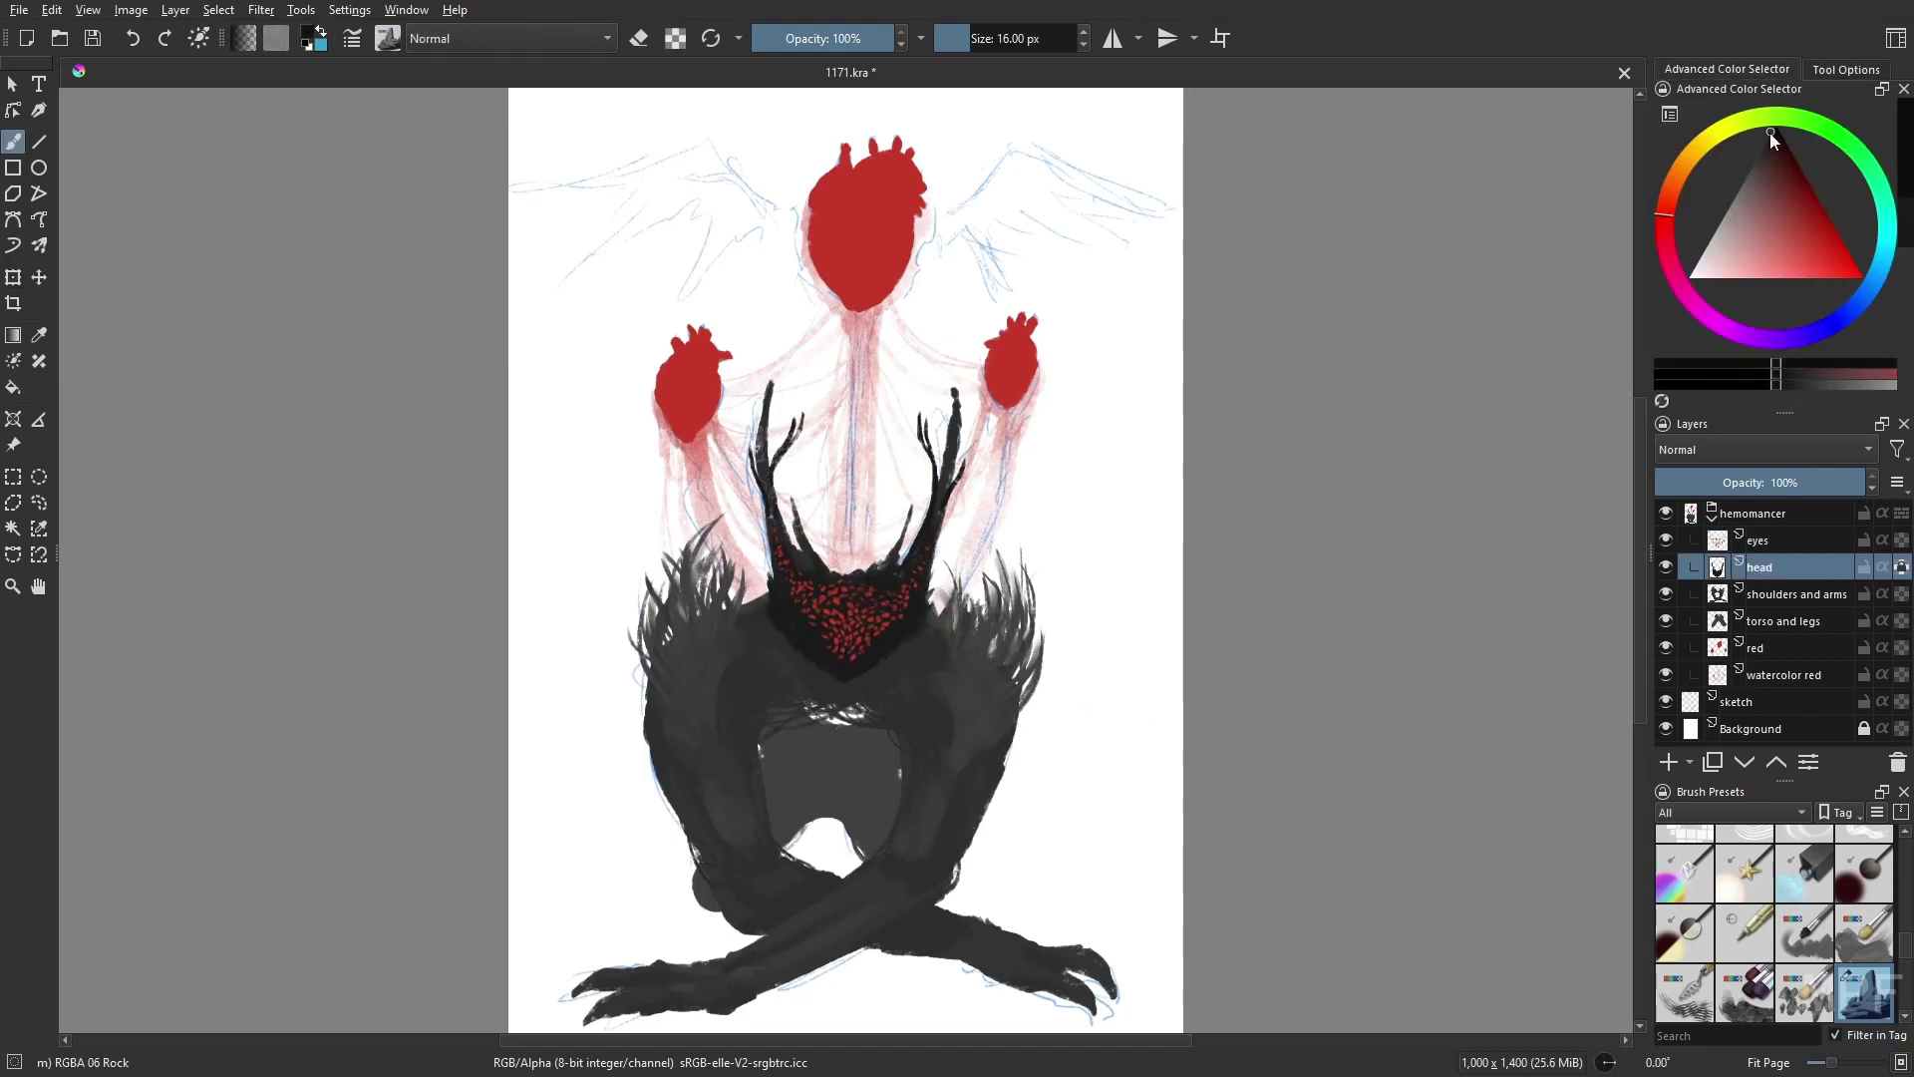
click(808, 638)
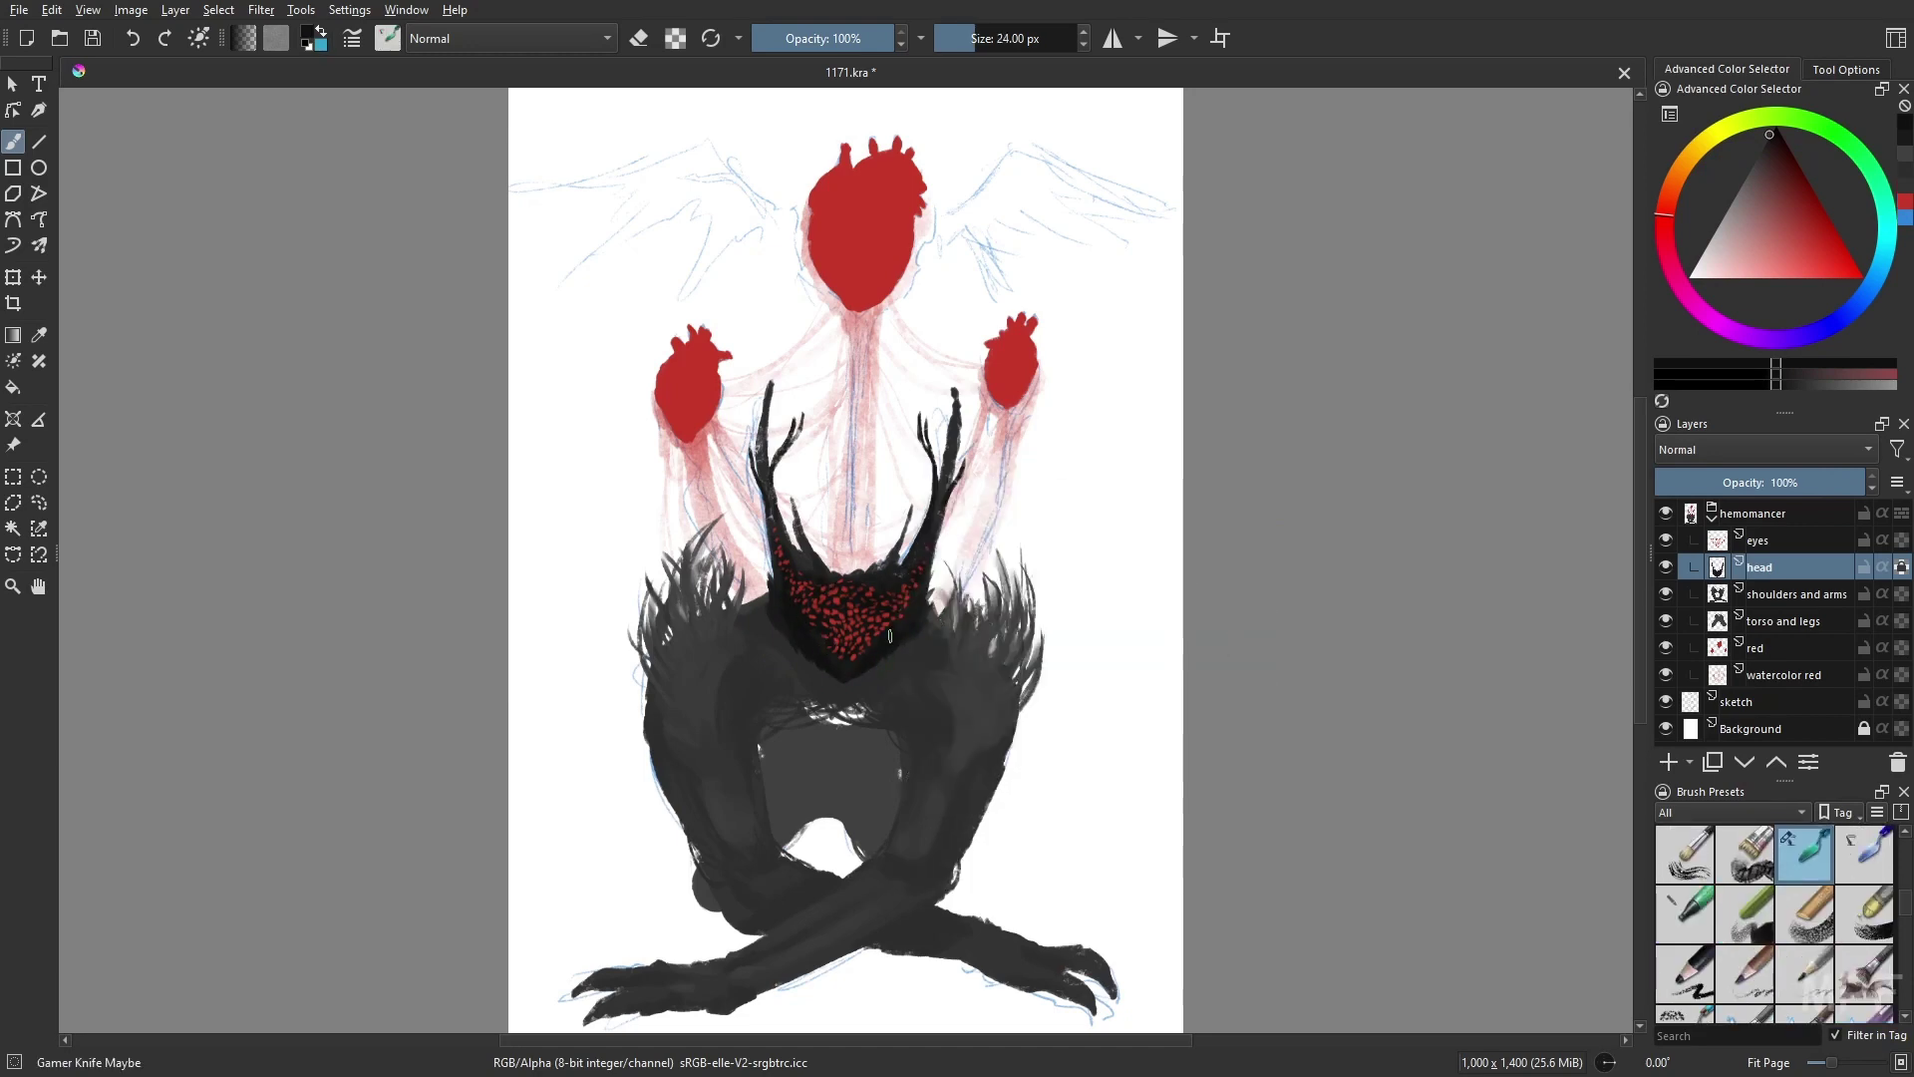
- Darken the area beneath the head on the arms and torso layers with the Airbrush Soft brush in Multiply mode
key(slash)
key(Page_Down)
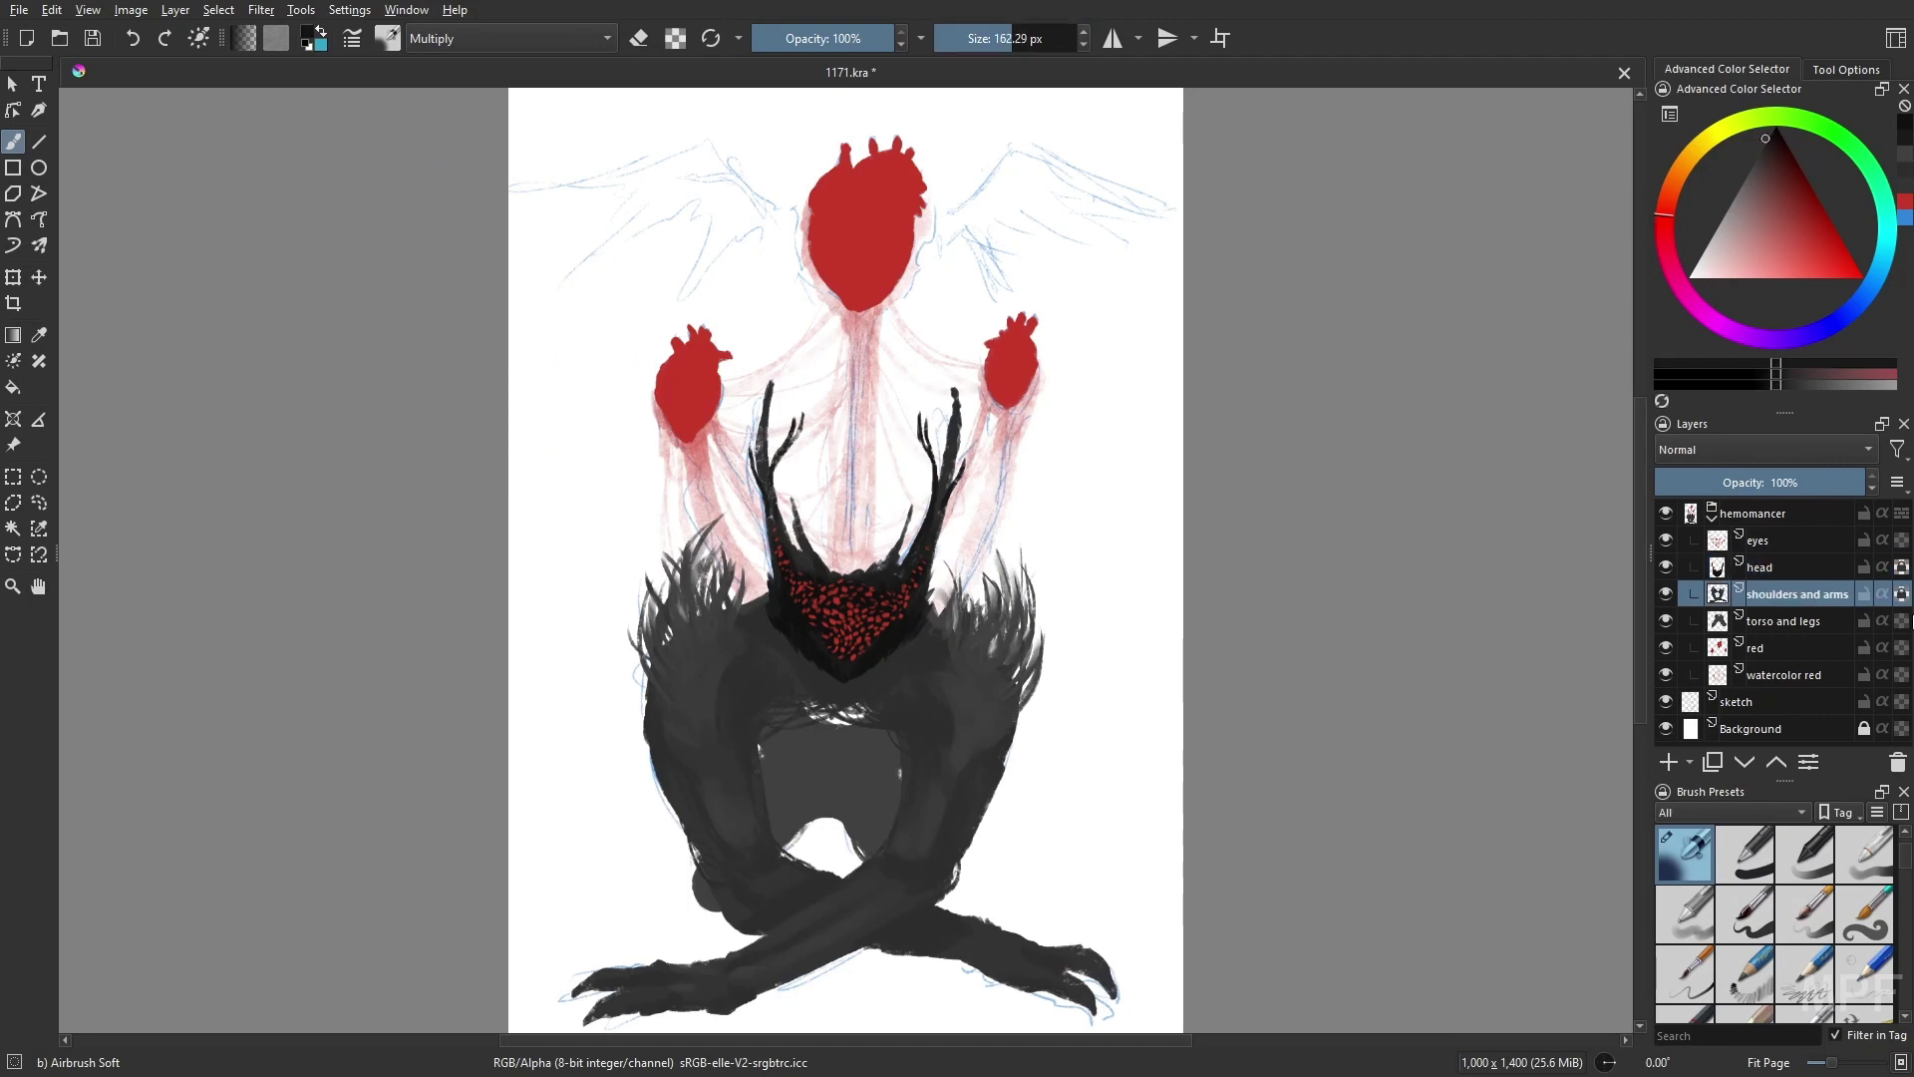
mouse_move(756, 697)
mouse_down()
mouse_move(790, 662)
mouse_move(727, 889)
mouse_move(847, 987)
mouse_move(997, 757)
mouse_up()
key(Page_Down)
mouse_move(758, 817)
mouse_down()
mouse_move(846, 843)
mouse_move(827, 738)
mouse_up()
- Paint muscle folds on the belly in sampled dark greys on the torso and legs layer using Gamer Knife Maybe at 24 px
right_click(1284, 764)
click(1124, 914)
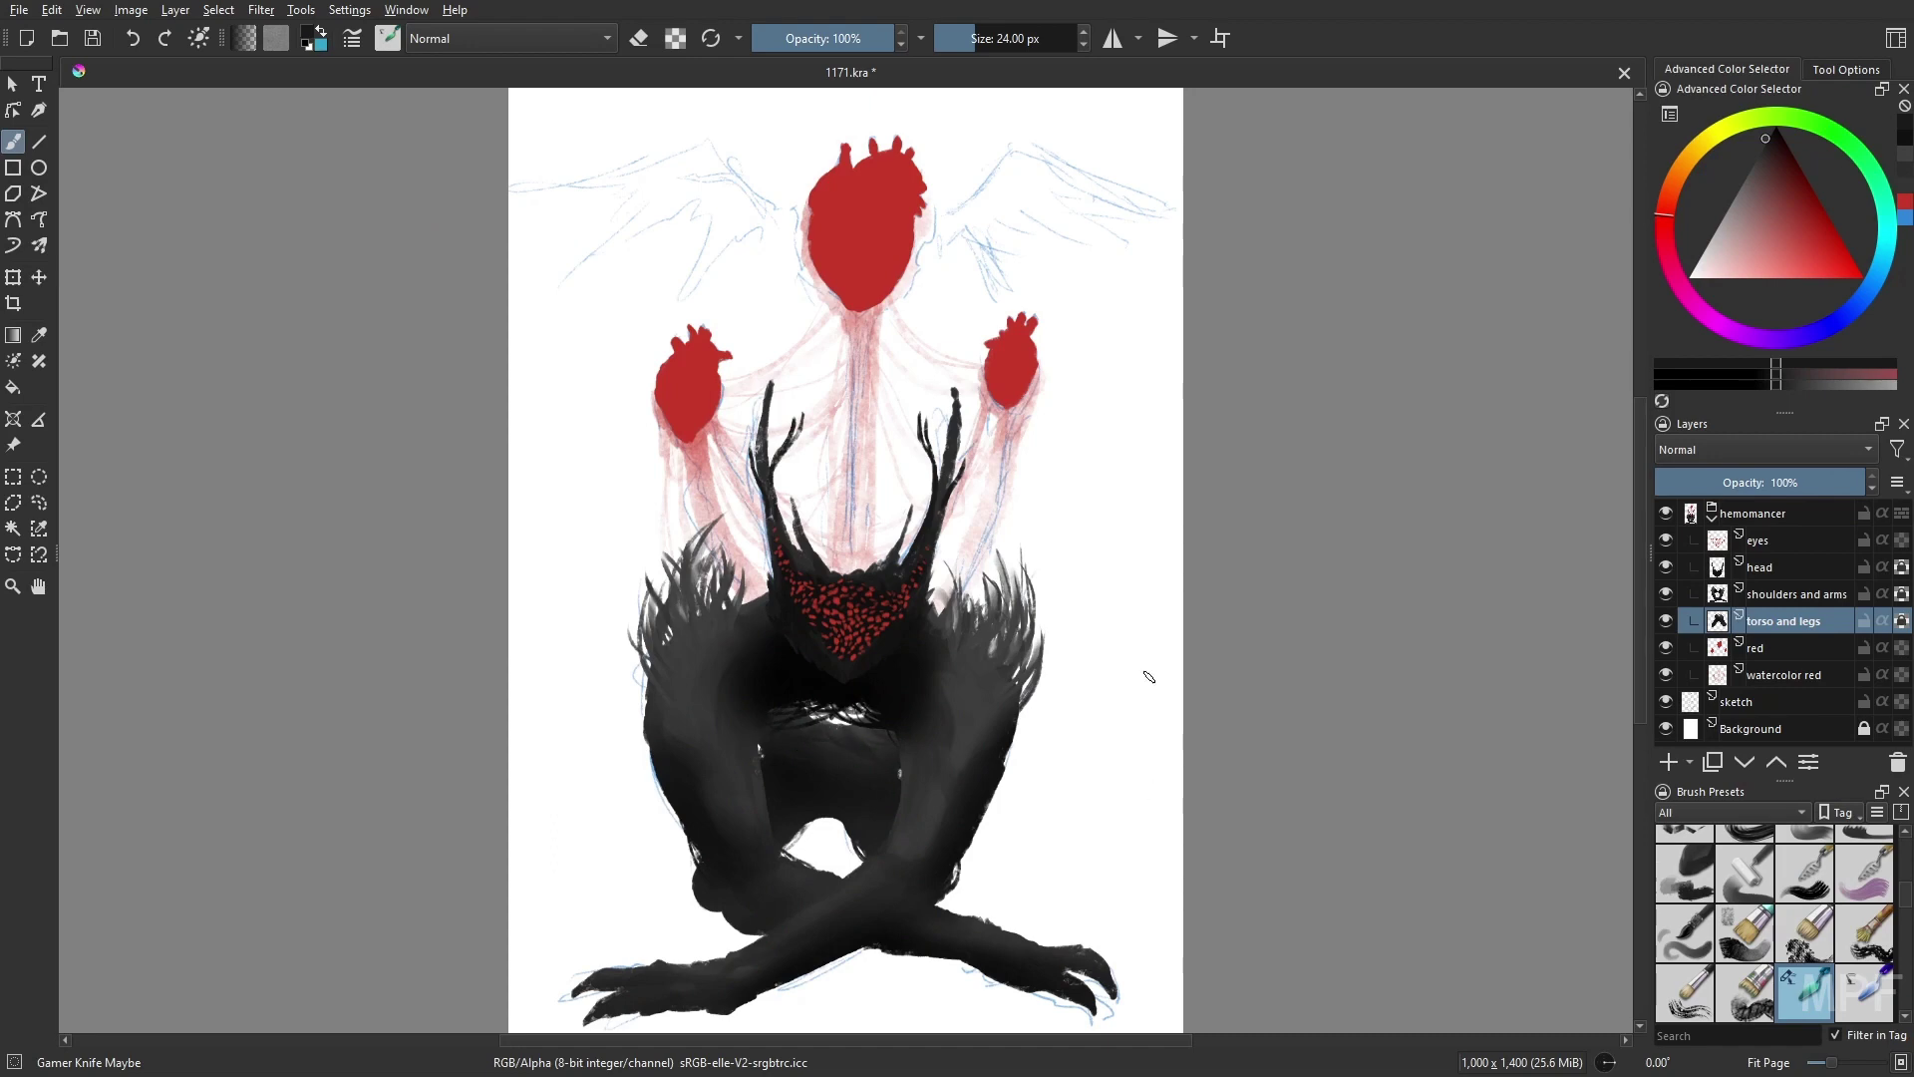
ctrl+click(770, 773)
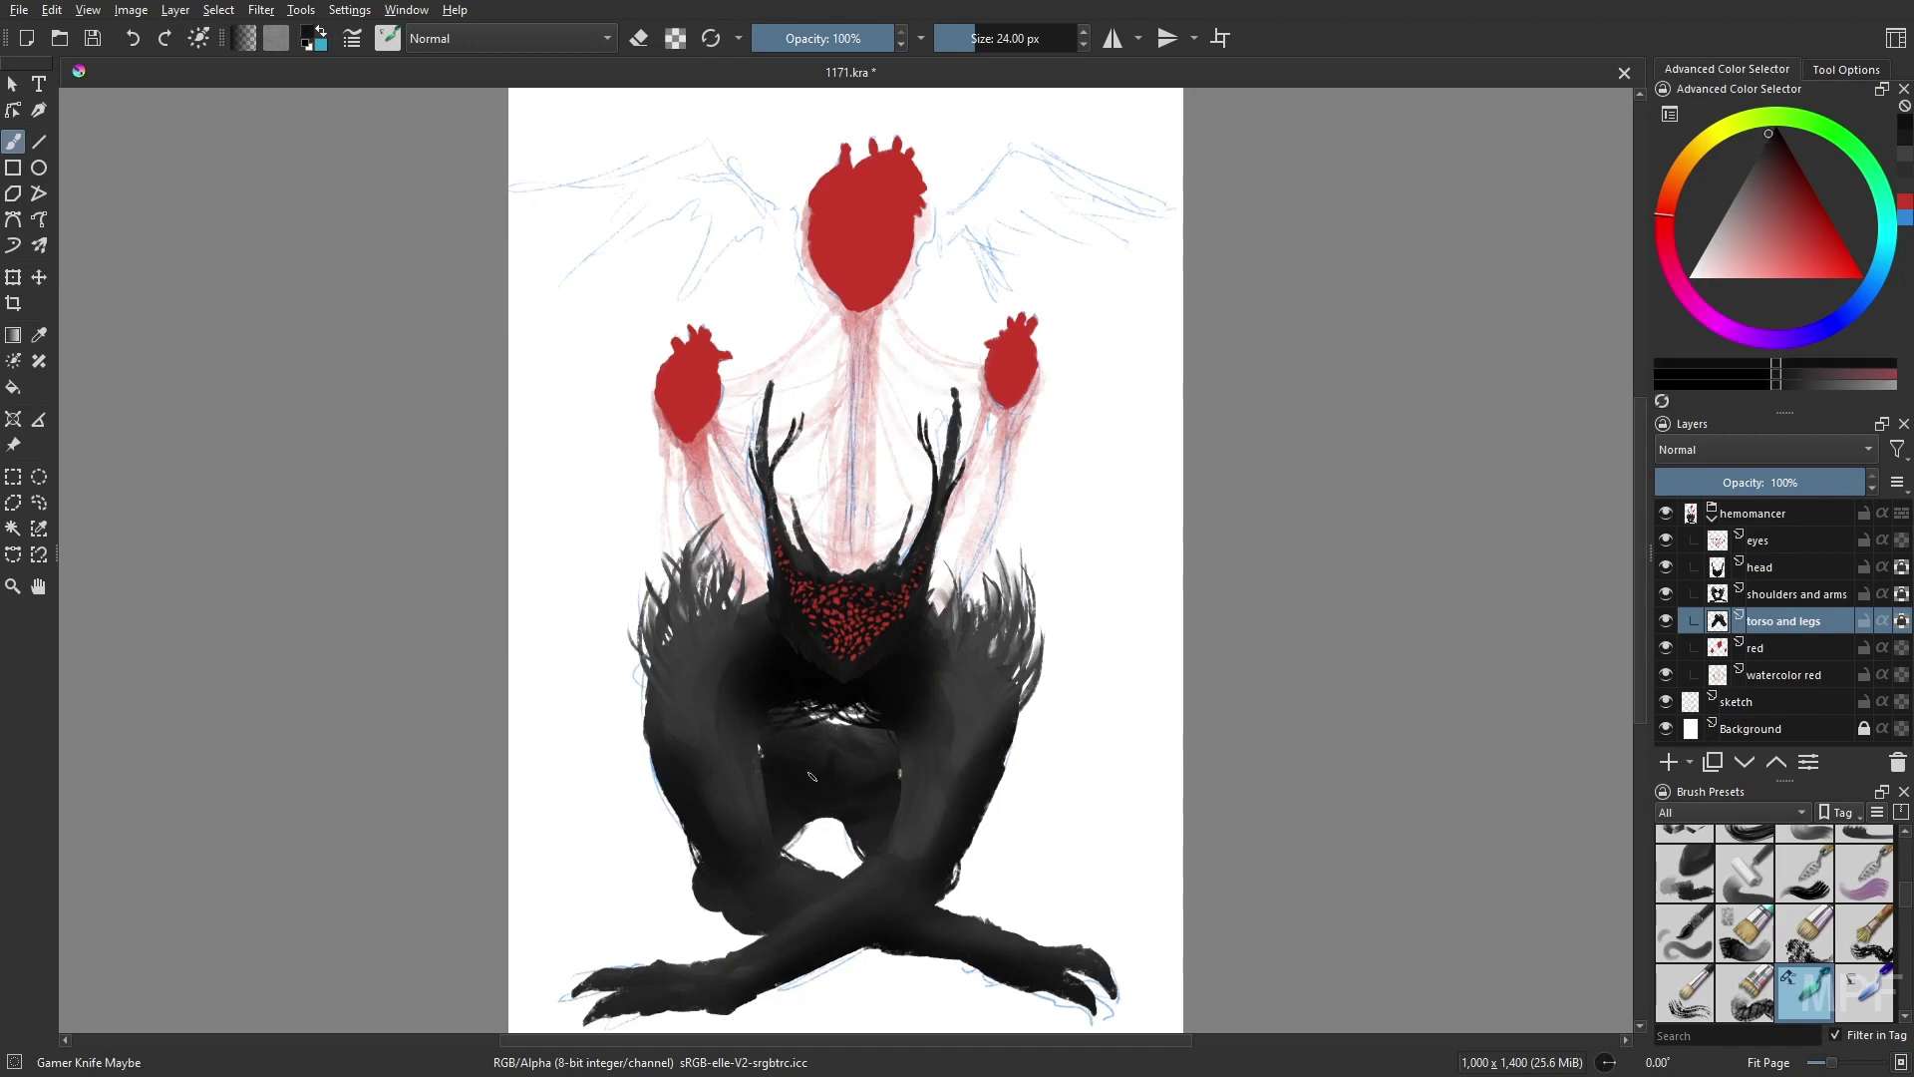
click(1902, 157)
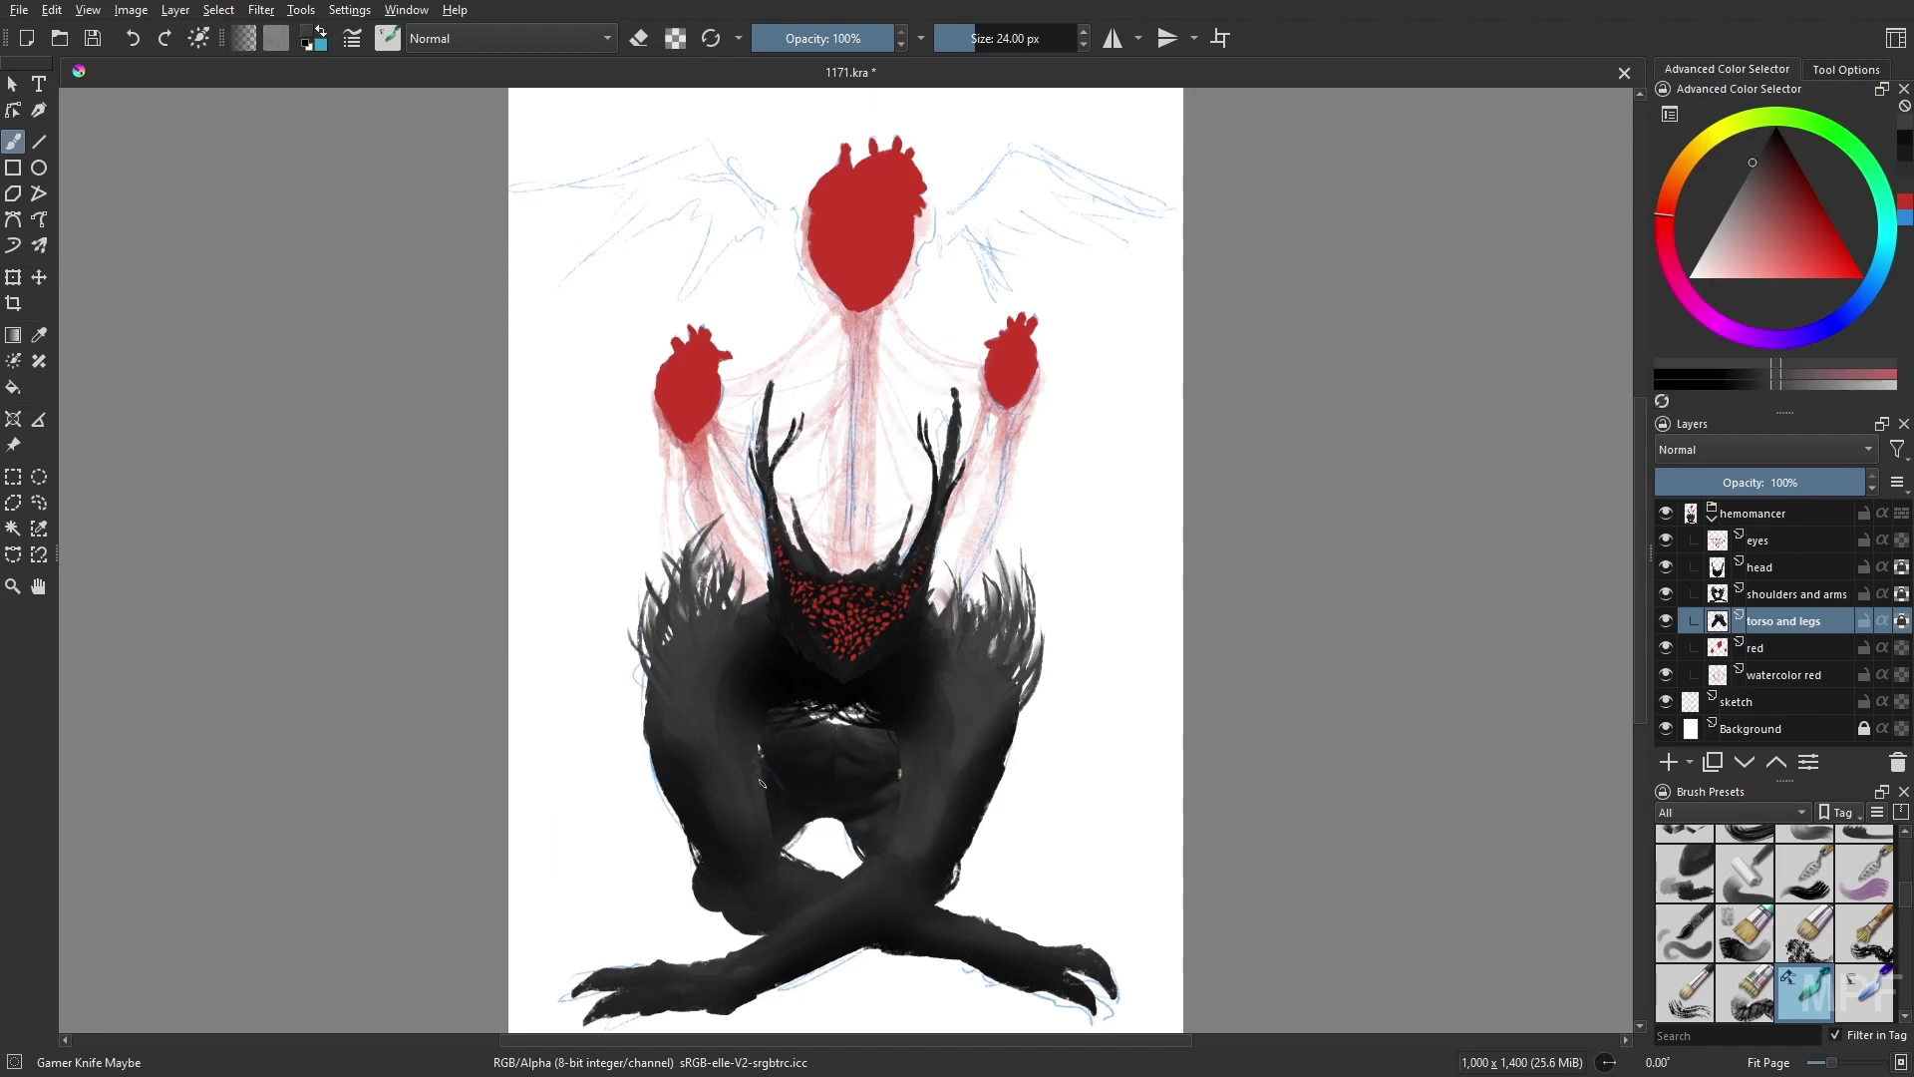
- Fill the gap beneath the chest with red on the red layer and trim it with dark 13 px strokes on the torso layer
key(Page_Down)
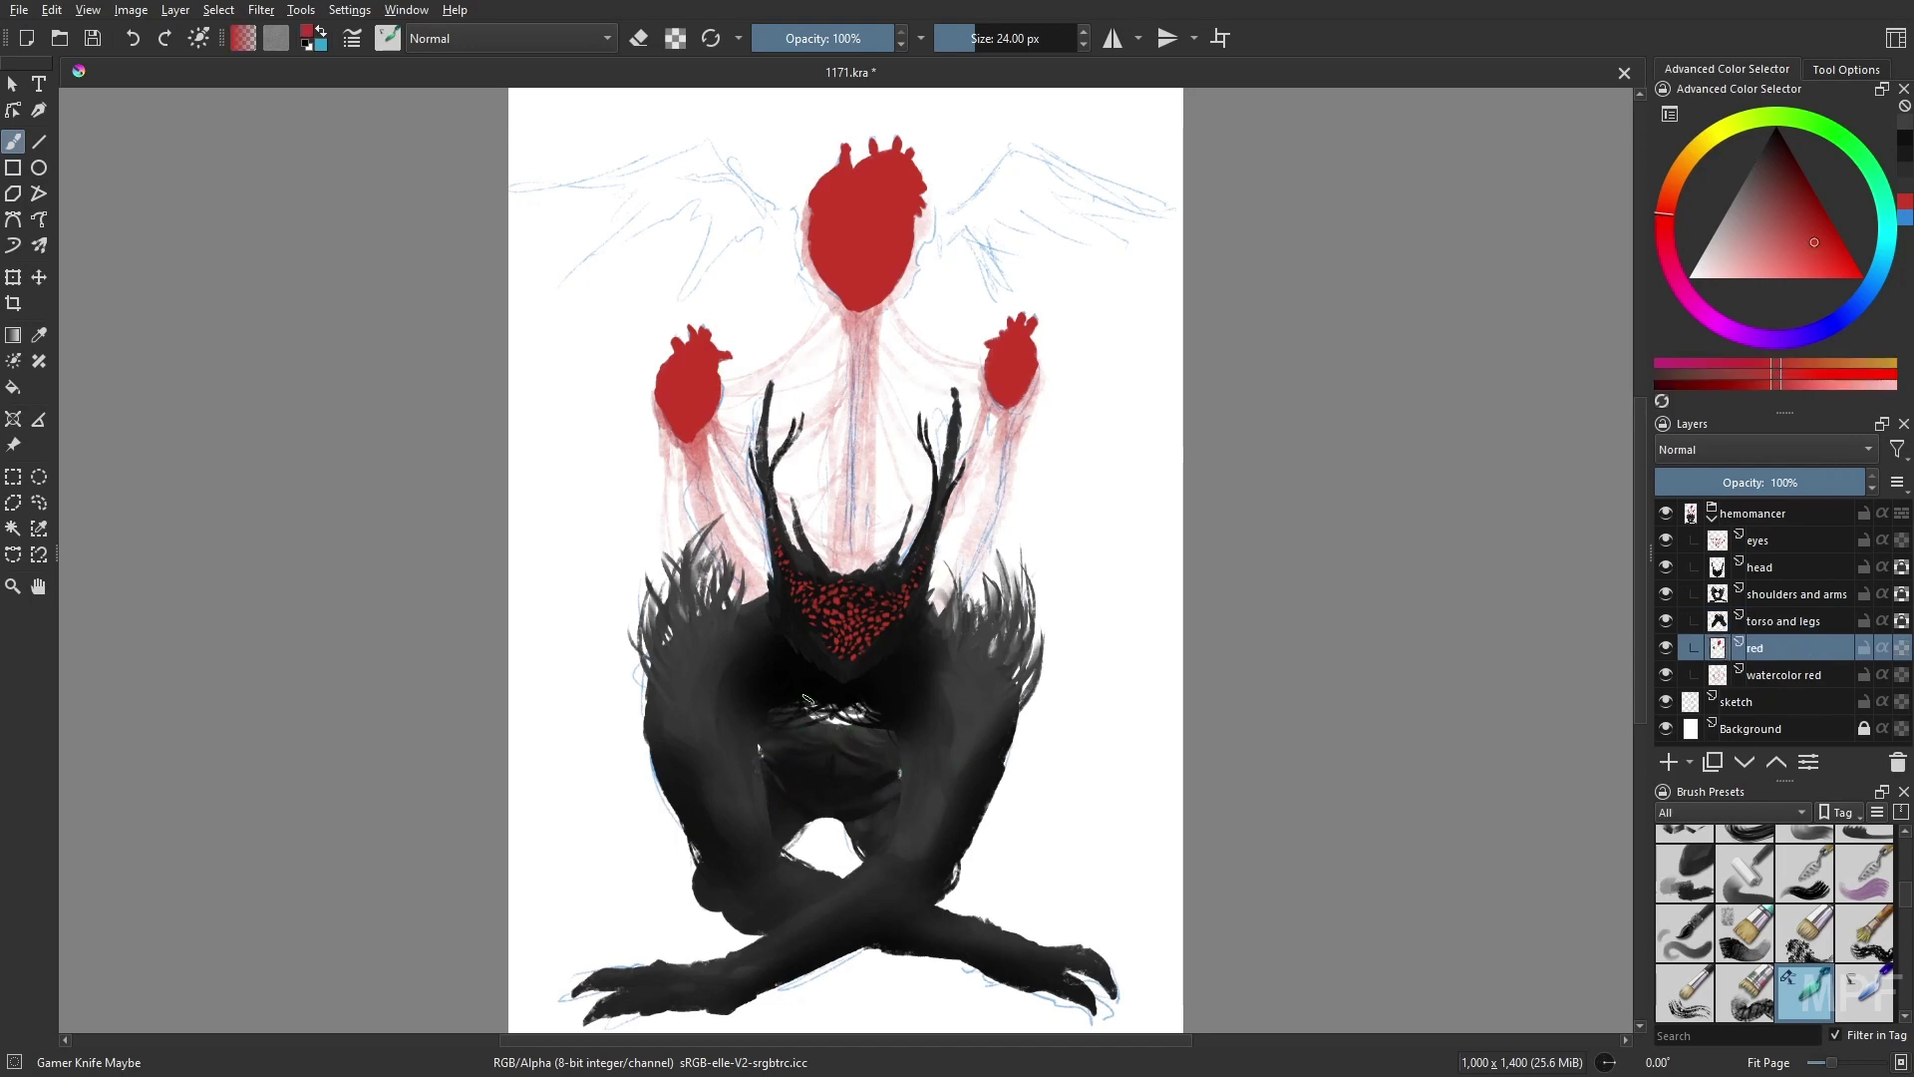
drag(809, 716, 863, 710)
key(Page_Up)
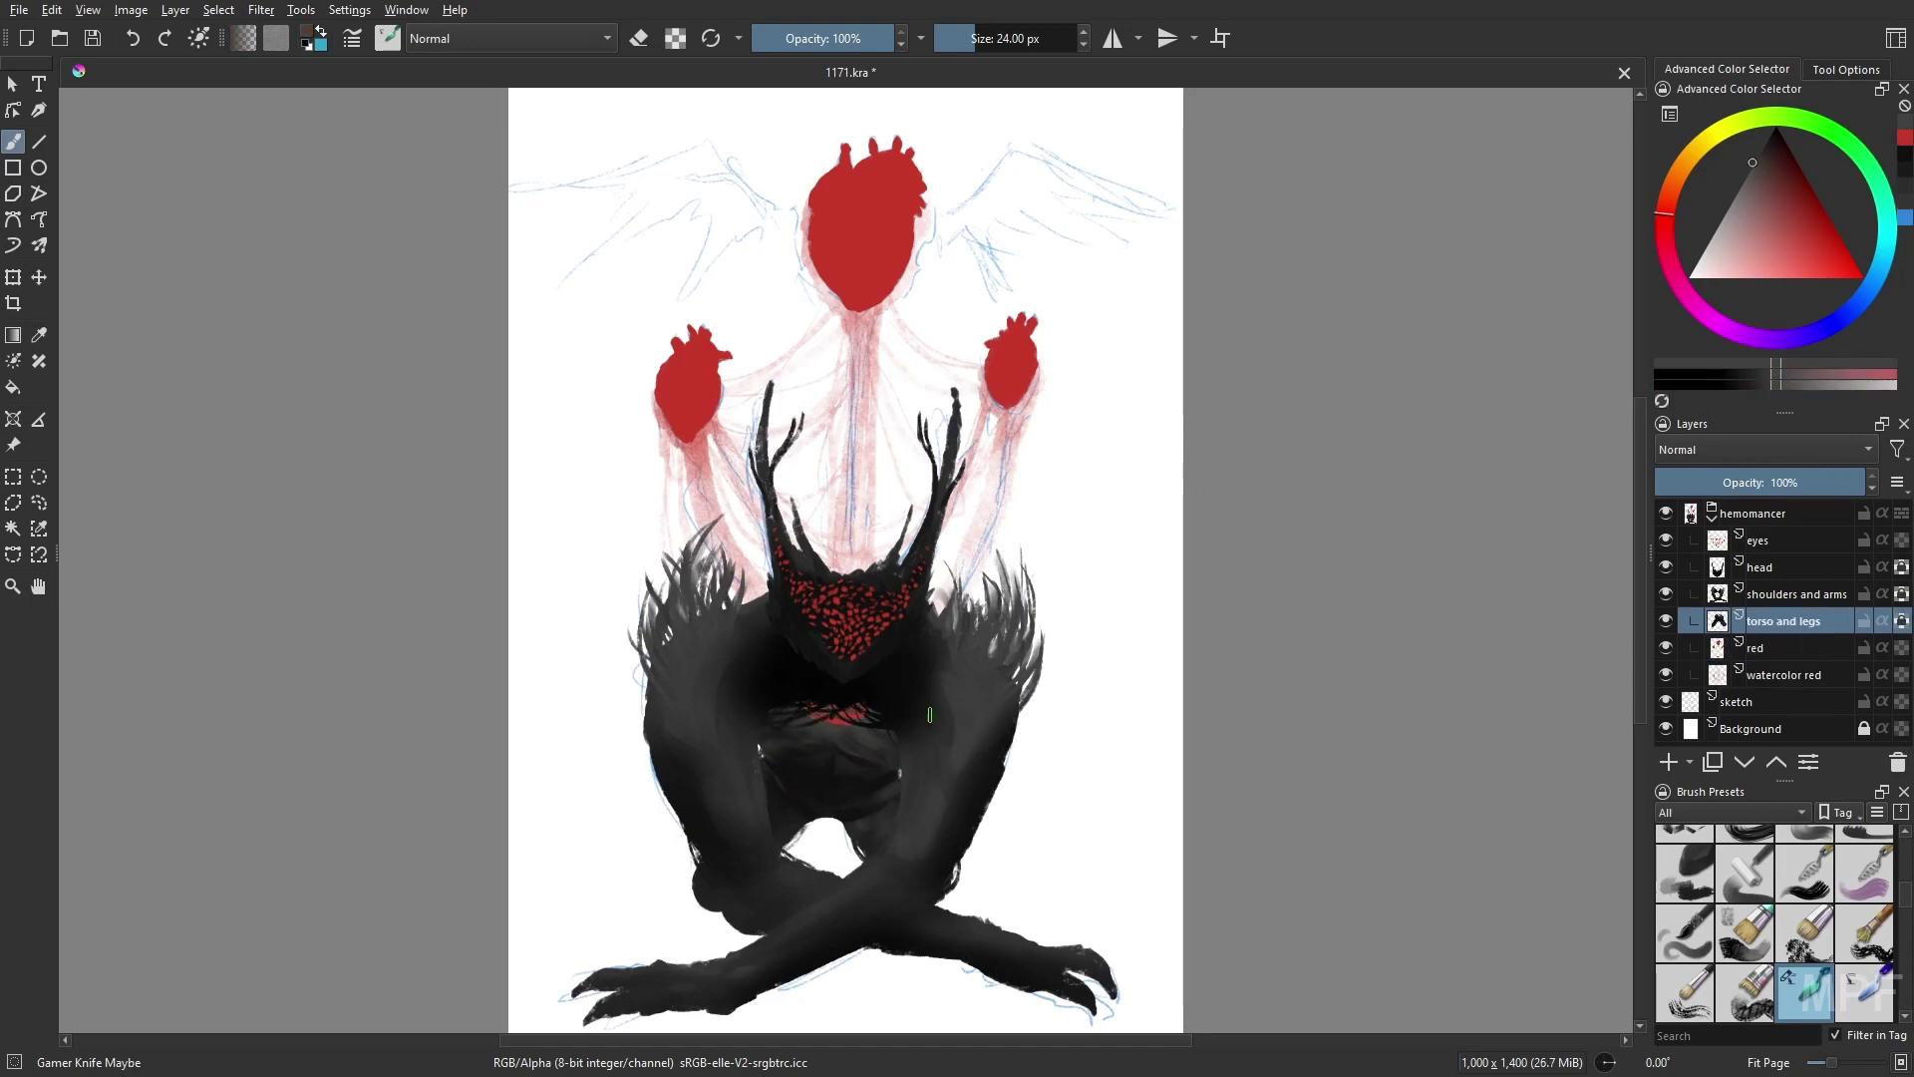
key(bracketleft)
key(bracketleft)
key(bracketleft)
ctrl+click(823, 764)
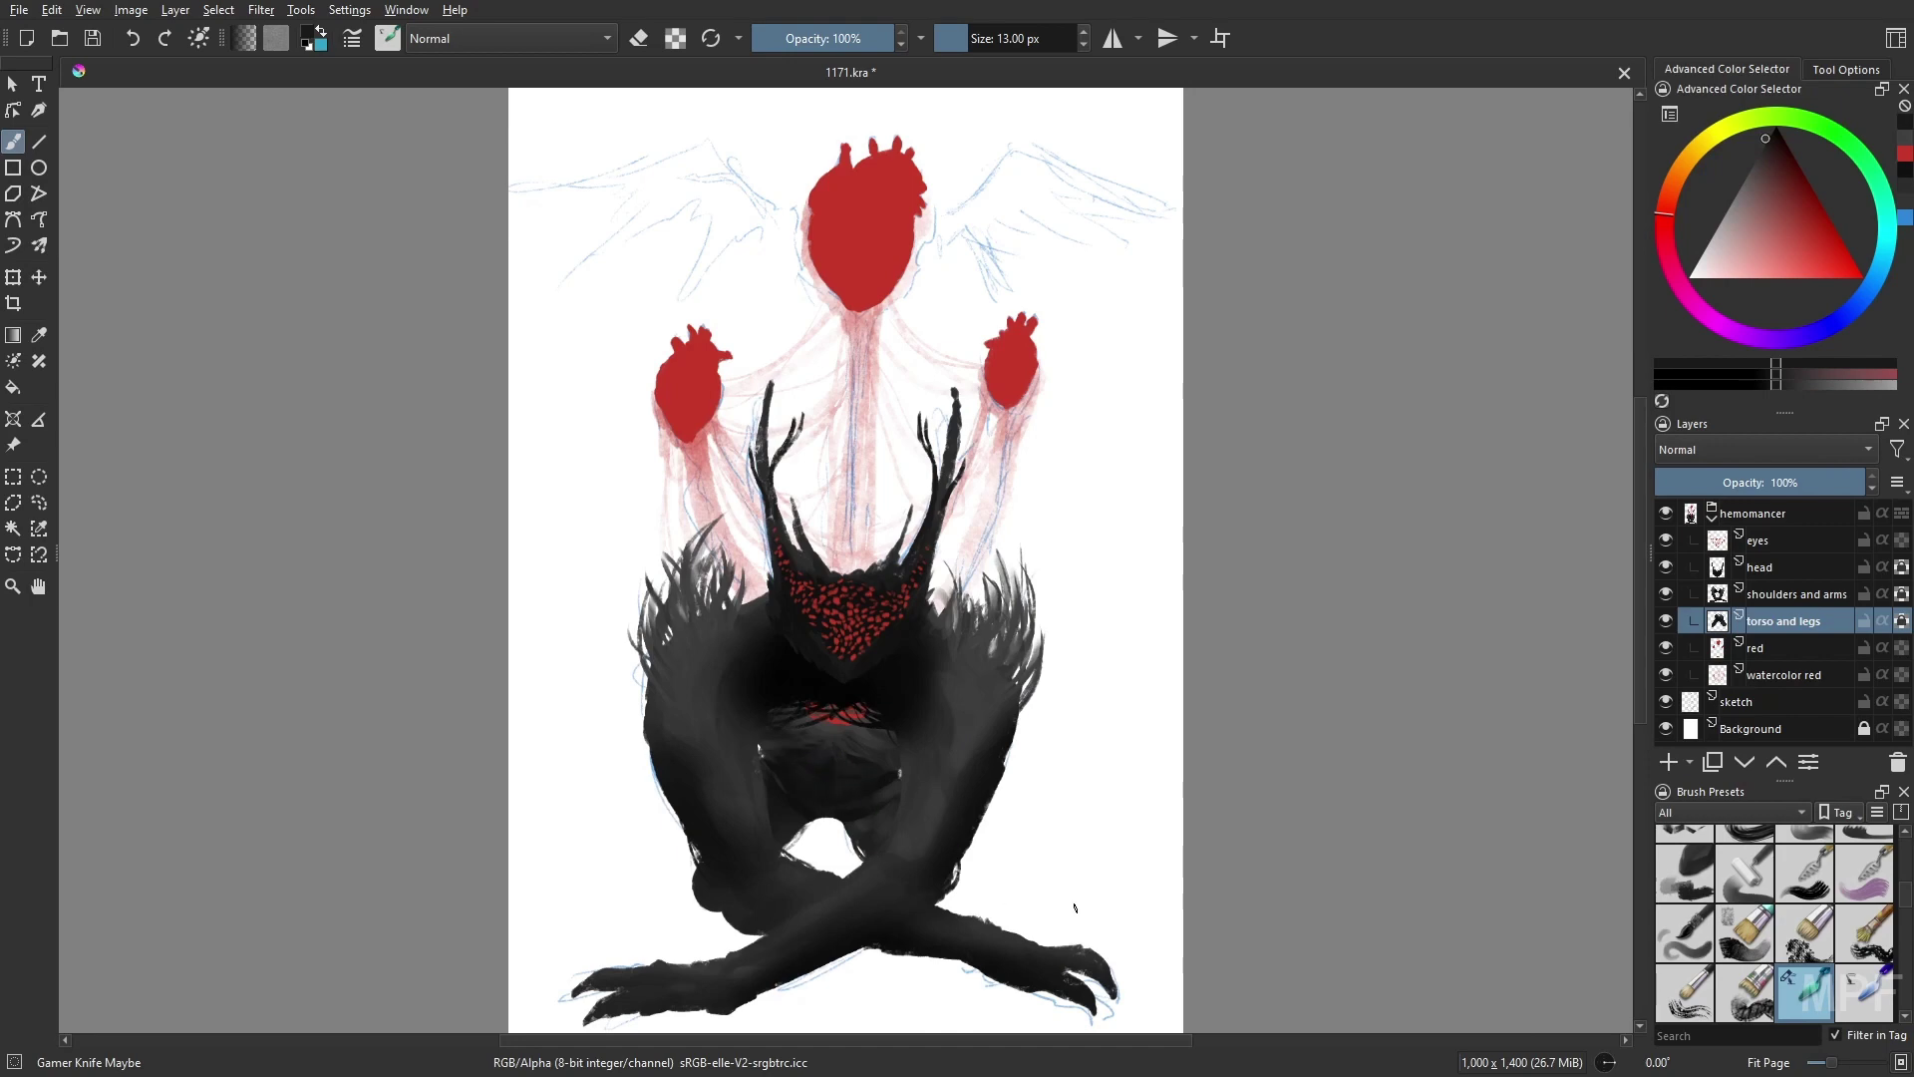
ctrl+click(842, 803)
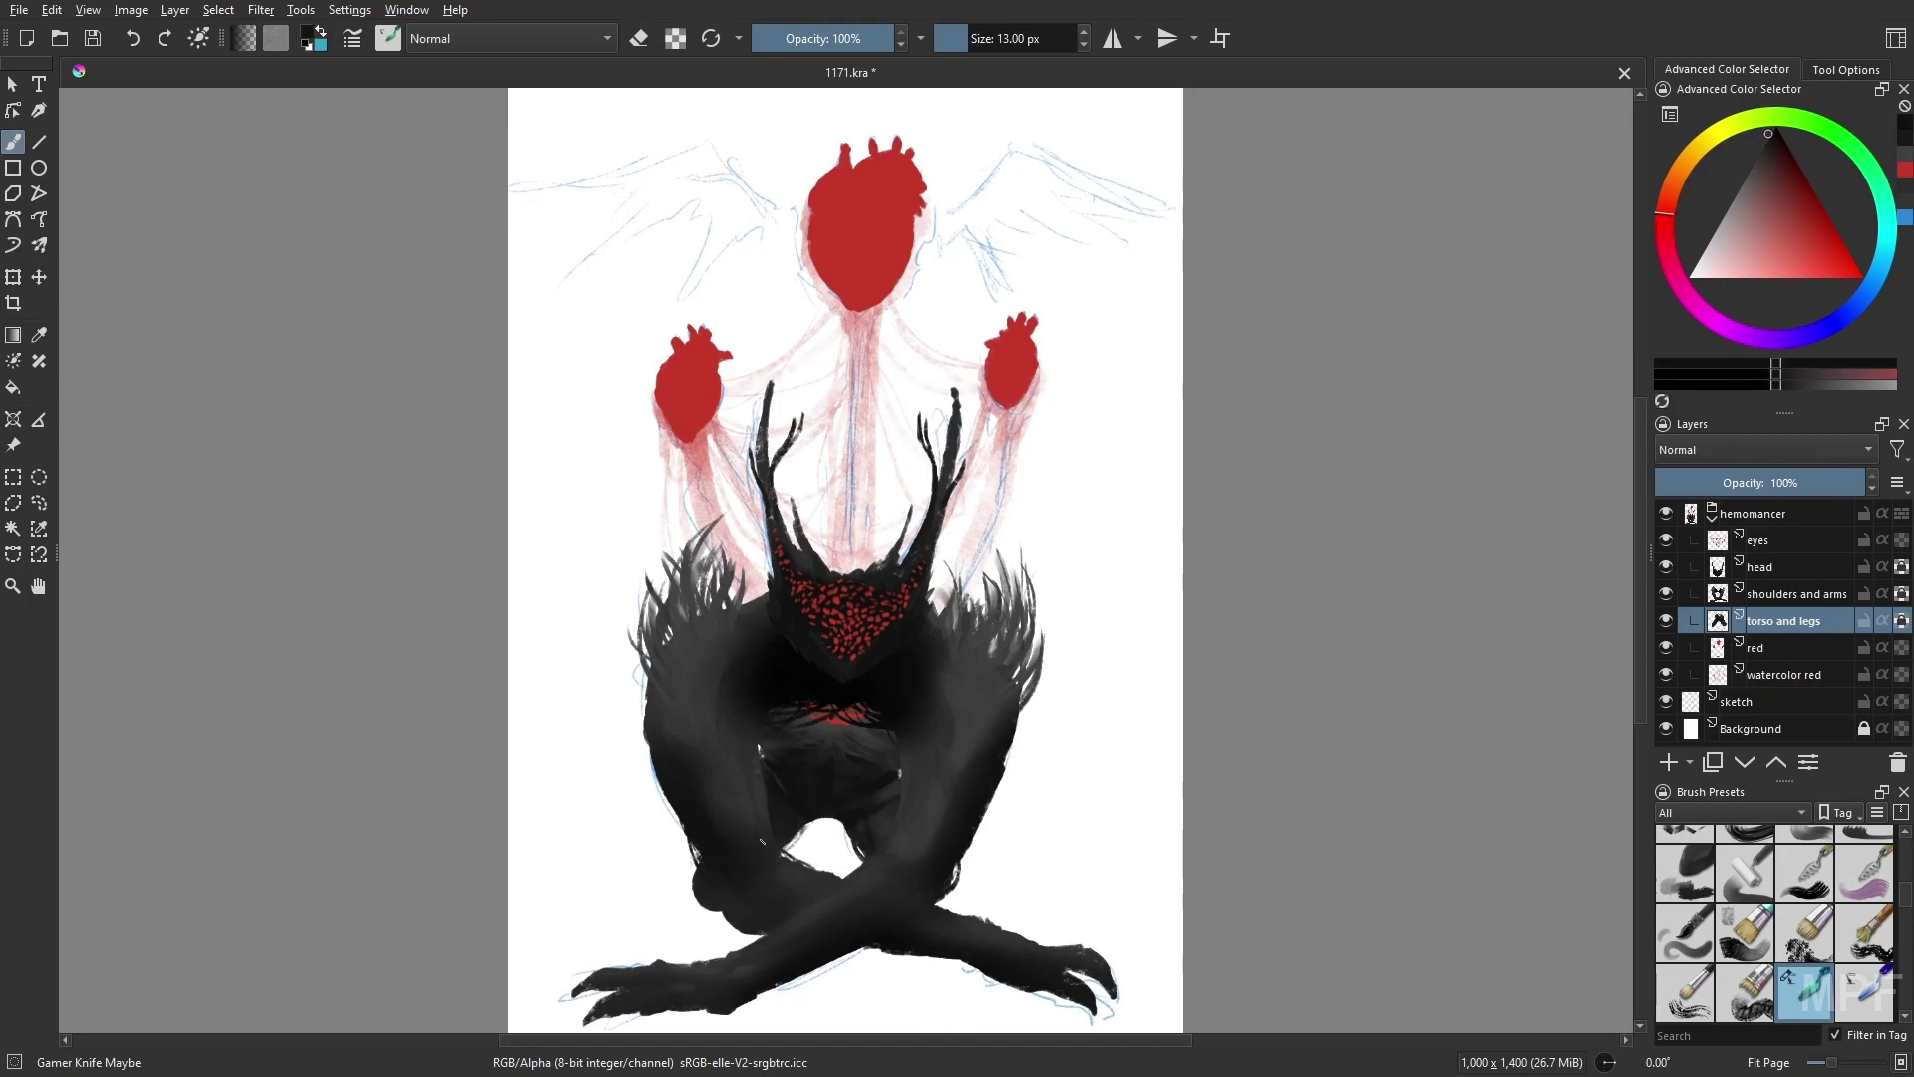
- Shade the knees and crossed forearms with dark greys on the torso and arms layers using the brush at about 30 to 35 px
key(bracketright)
key(bracketright)
key(bracketright)
key(bracketright)
key(Page_Up)
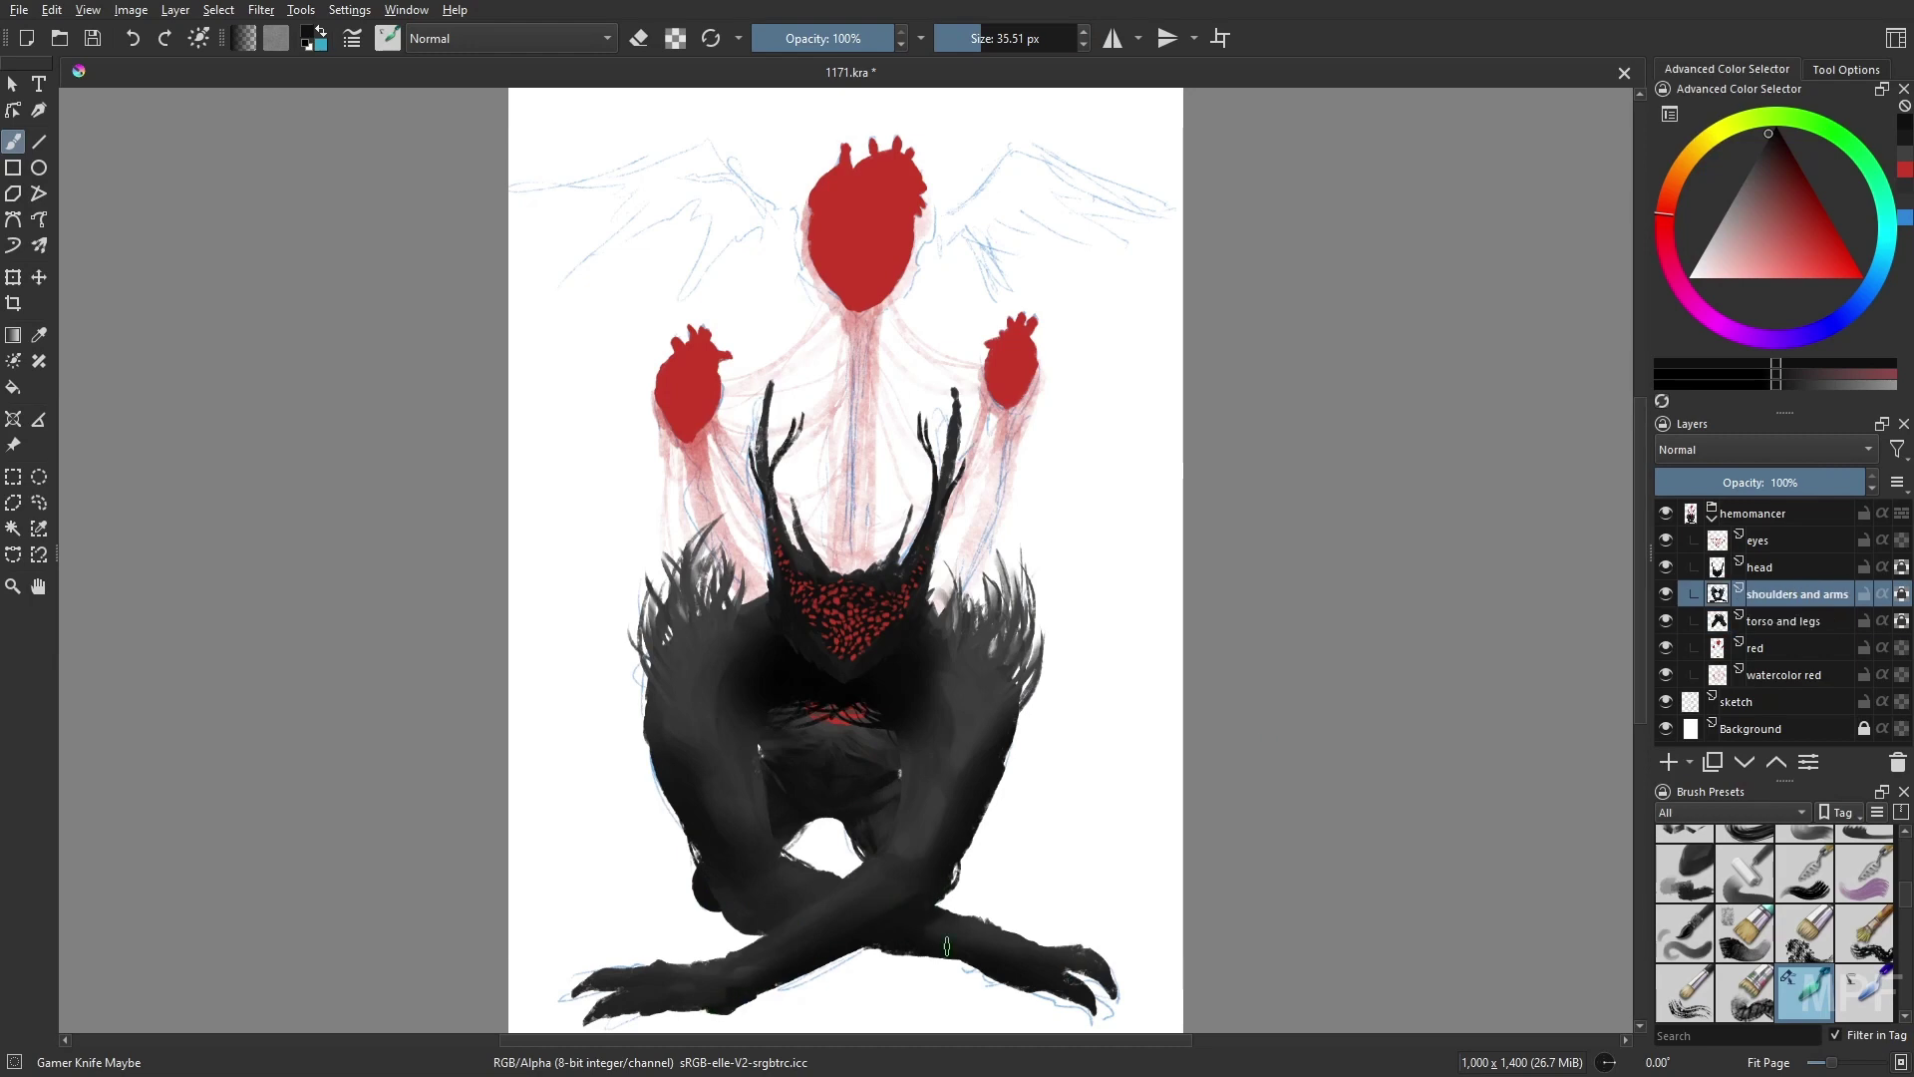
key(bracketleft)
ctrl+click(778, 902)
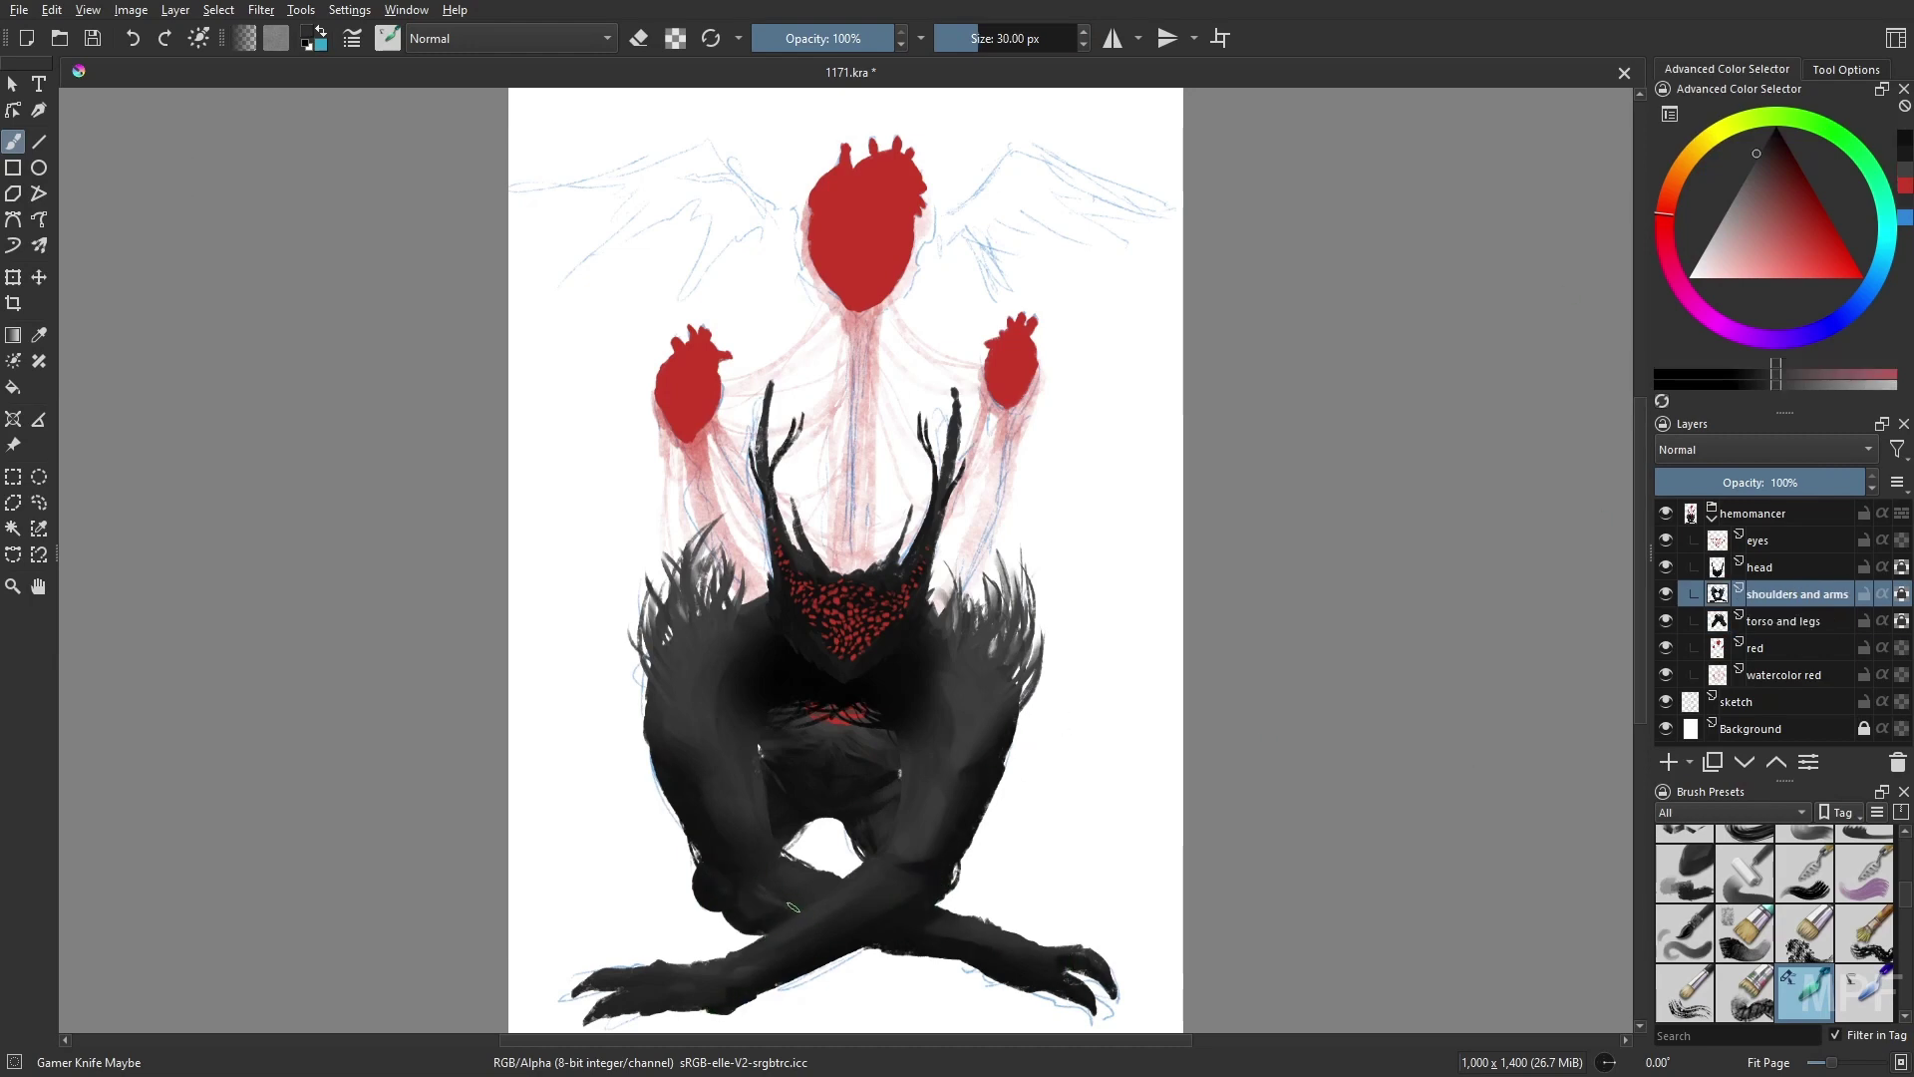
- Paint fur strands along the outer edges of both arms at 16 px with alpha lock off, working in mirrored view
key(bracketleft)
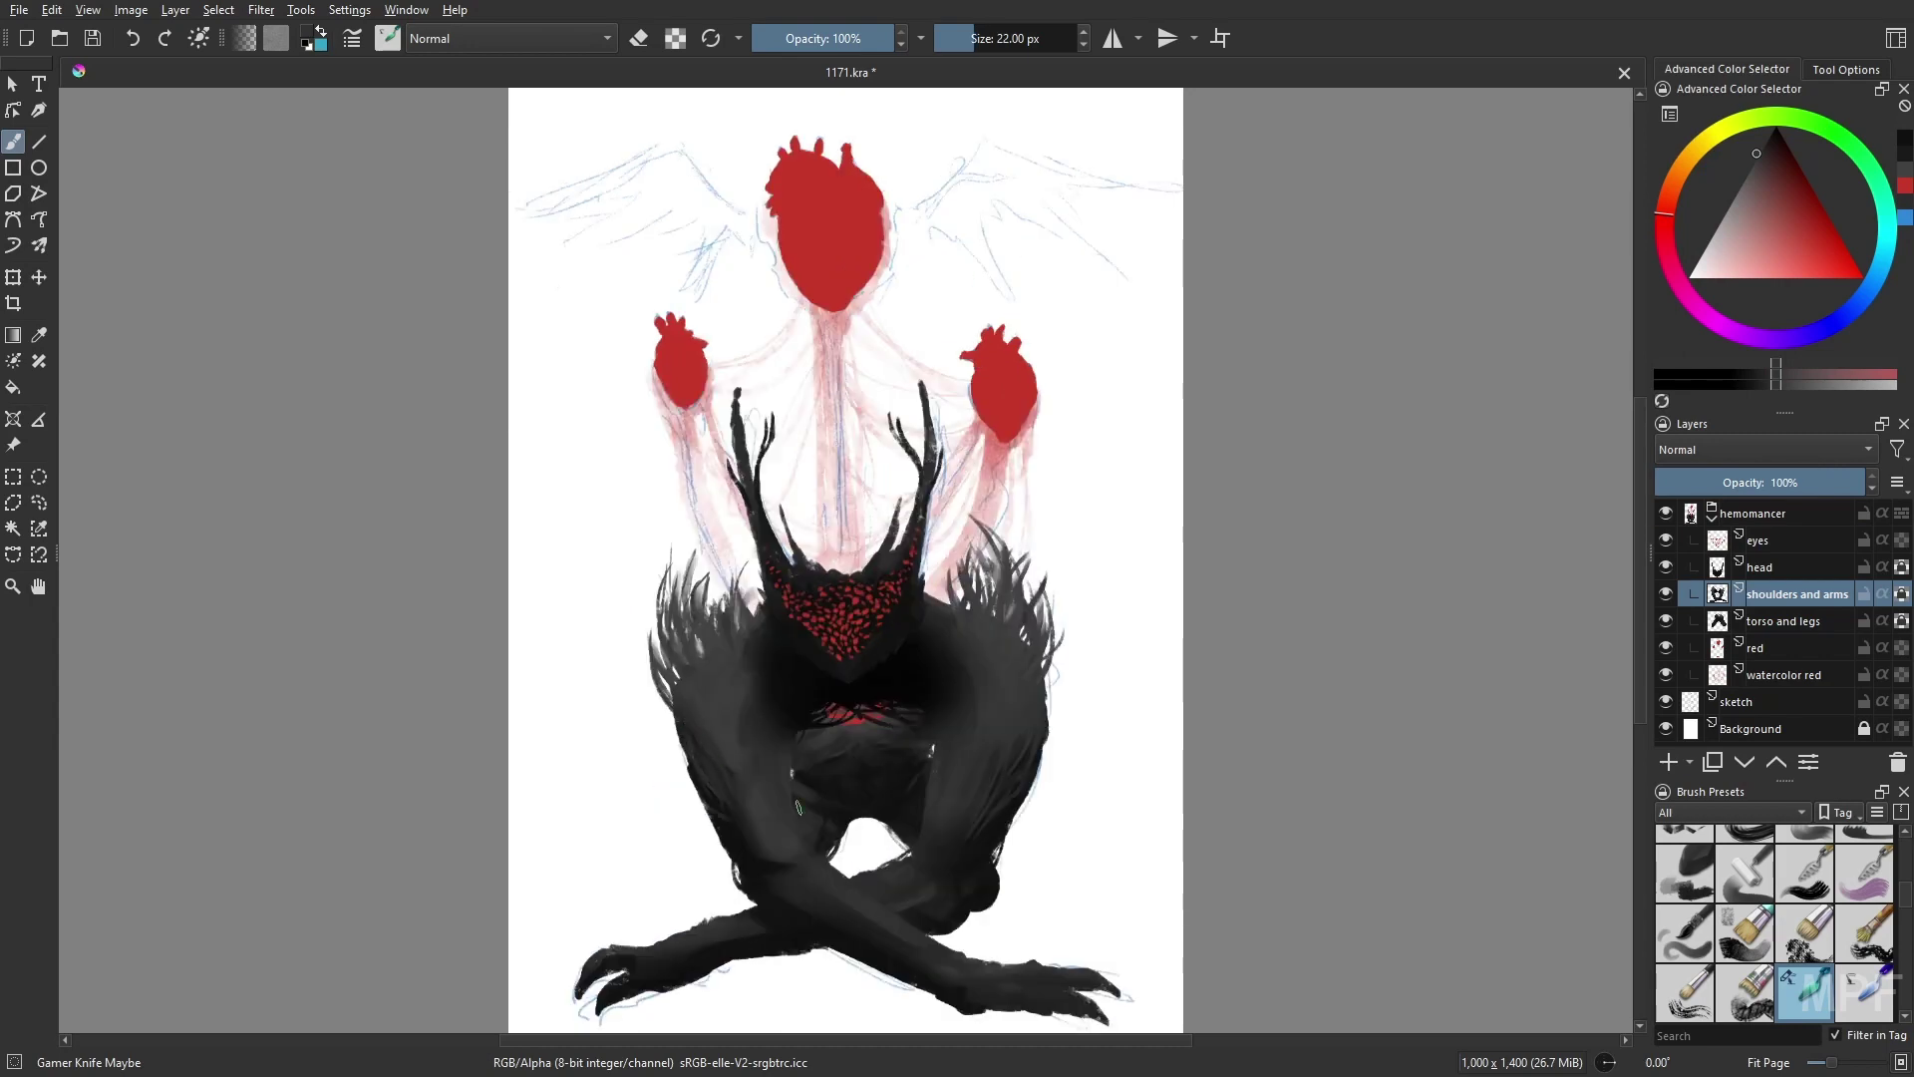
key(bracketleft)
ctrl+click(991, 746)
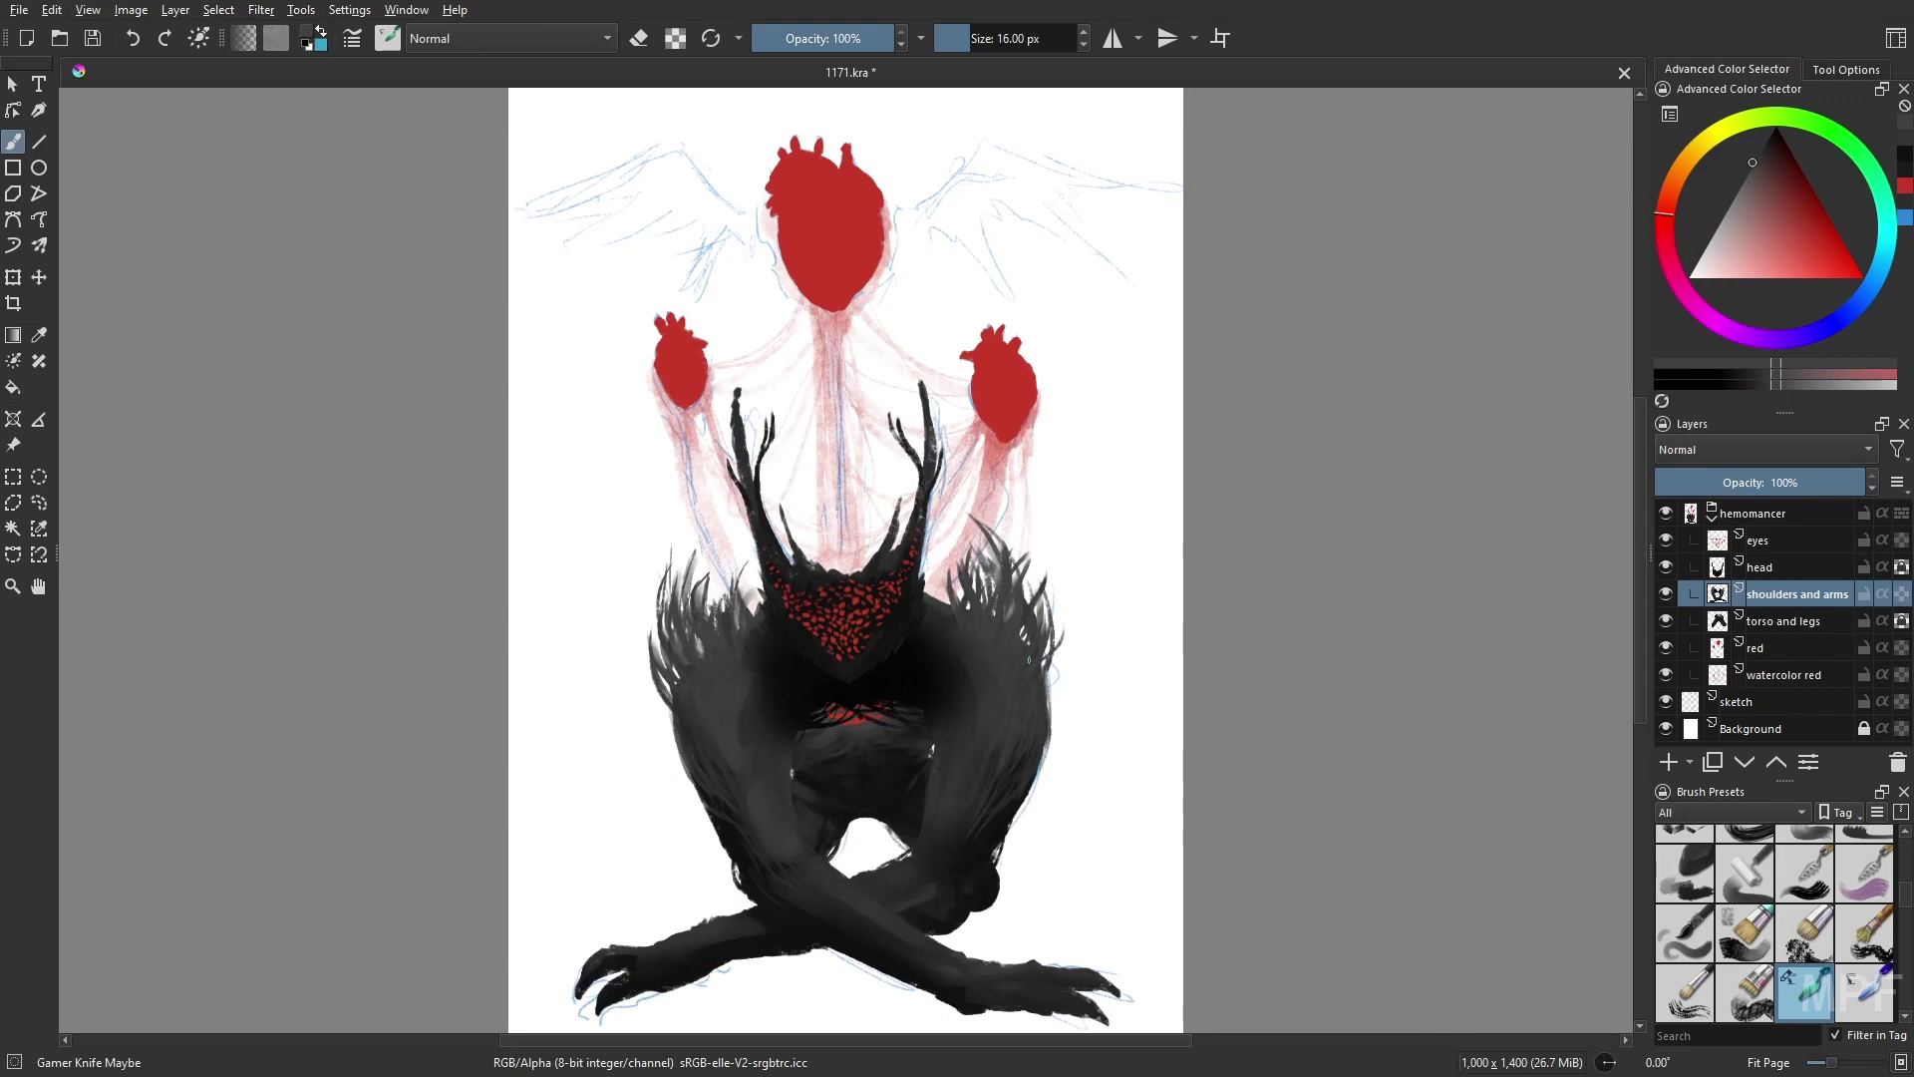
drag(665, 766, 684, 703)
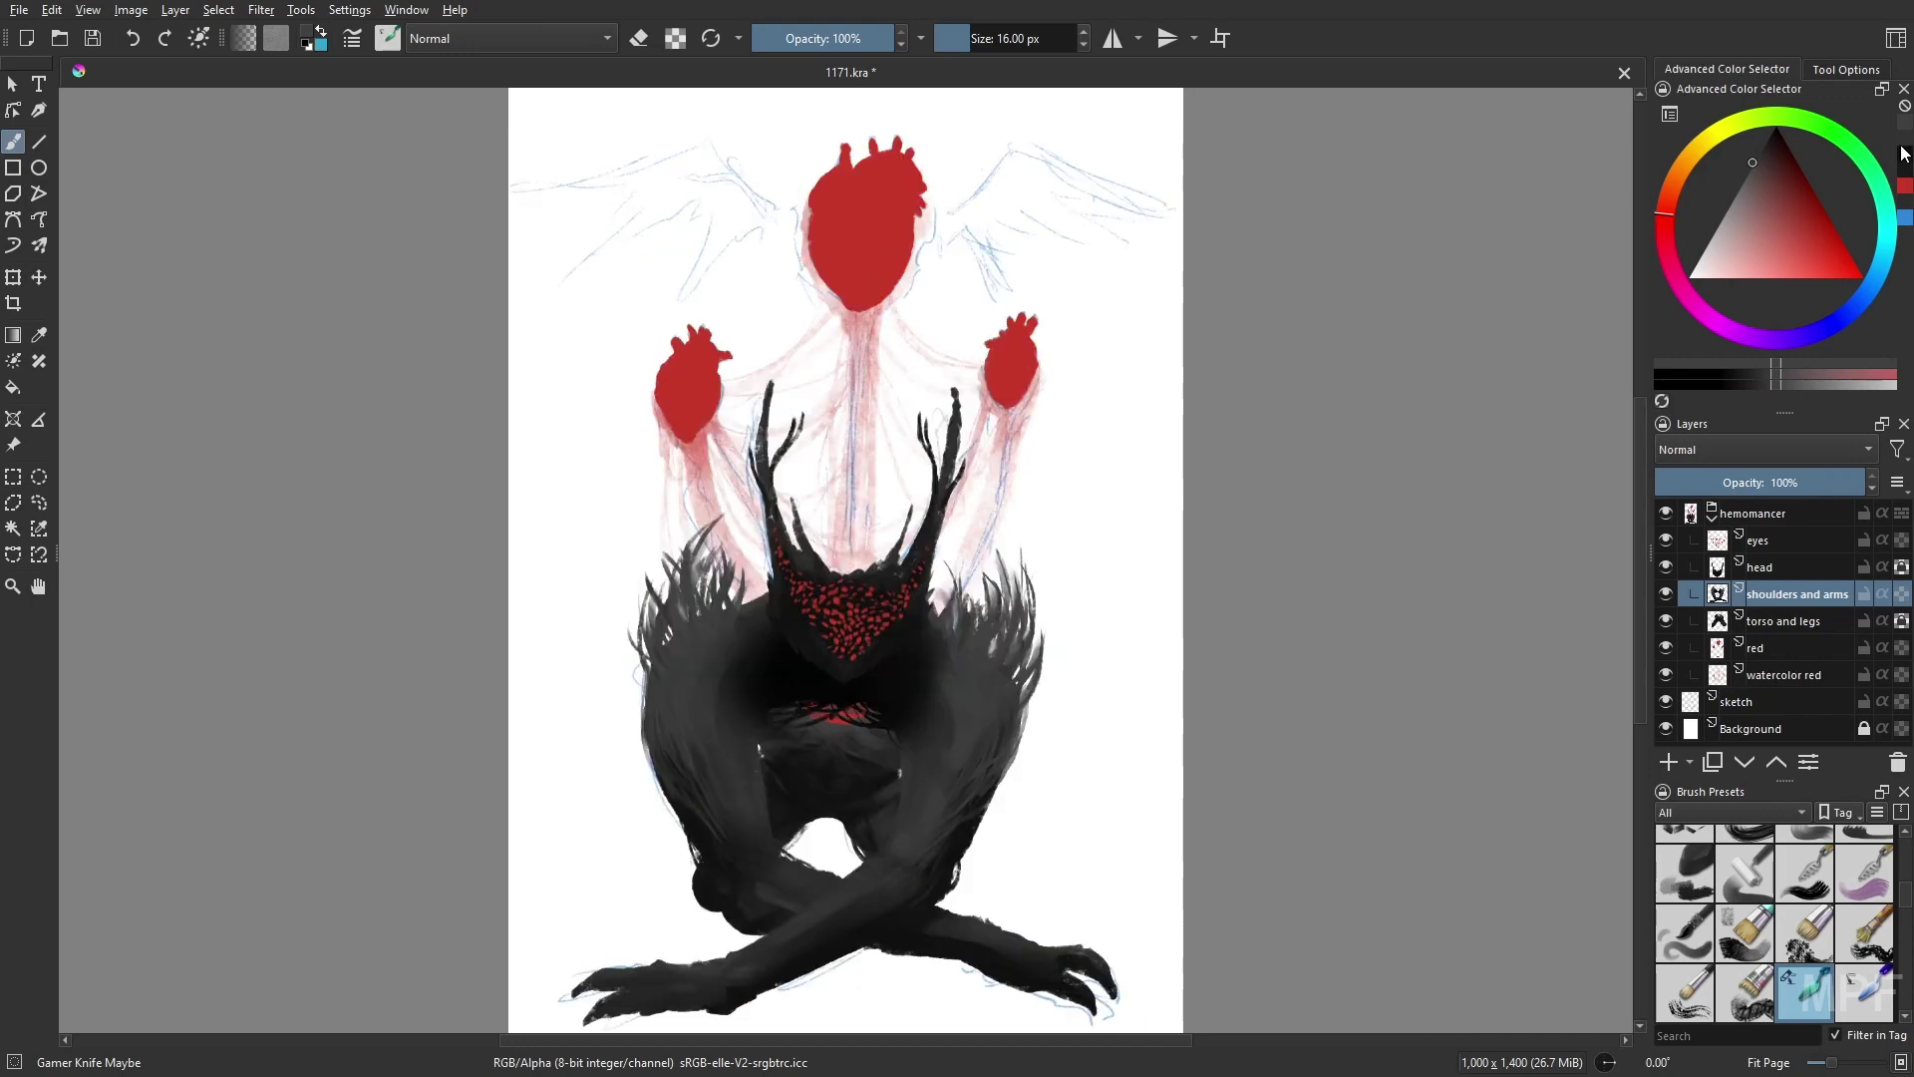
- Cover the shoulders and crossed forearms with lighter grey fur strokes at 16 px, checking them in mirrored view
ctrl+click(704, 840)
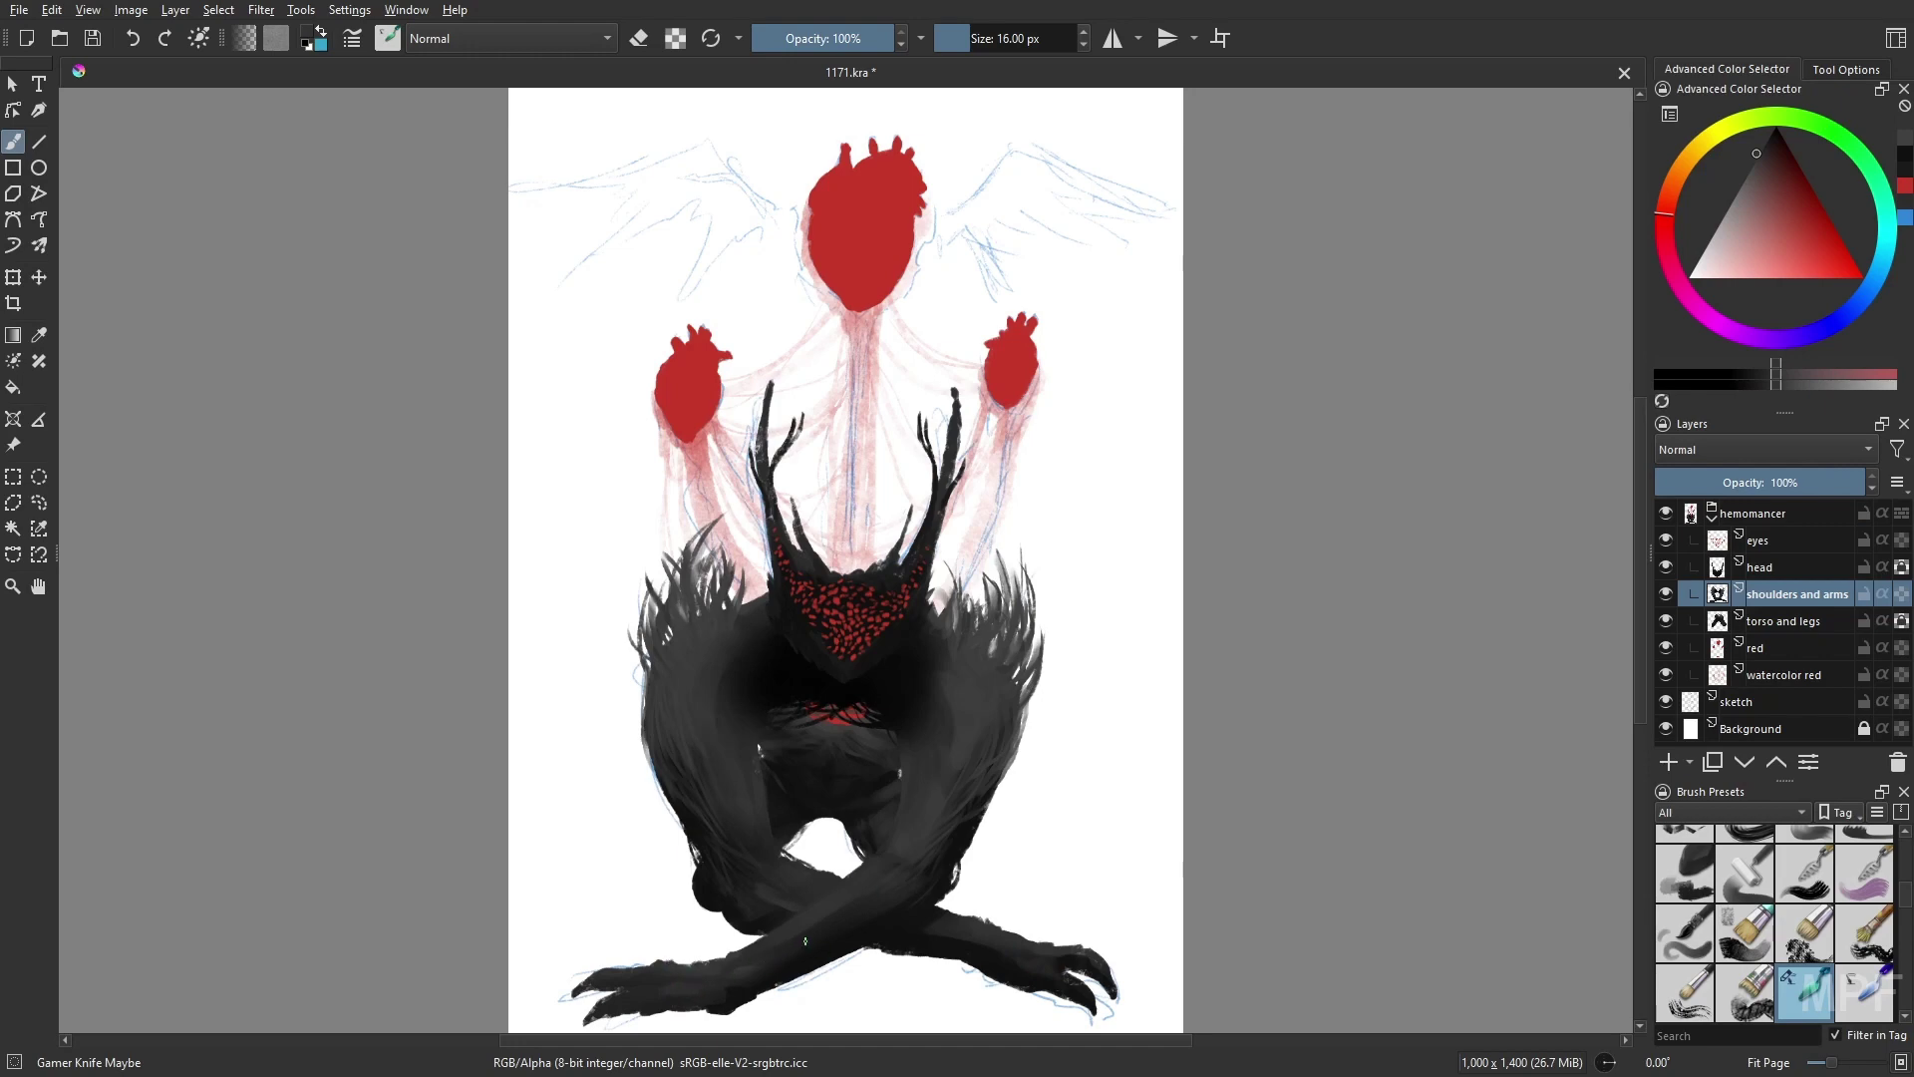
ctrl+click(932, 932)
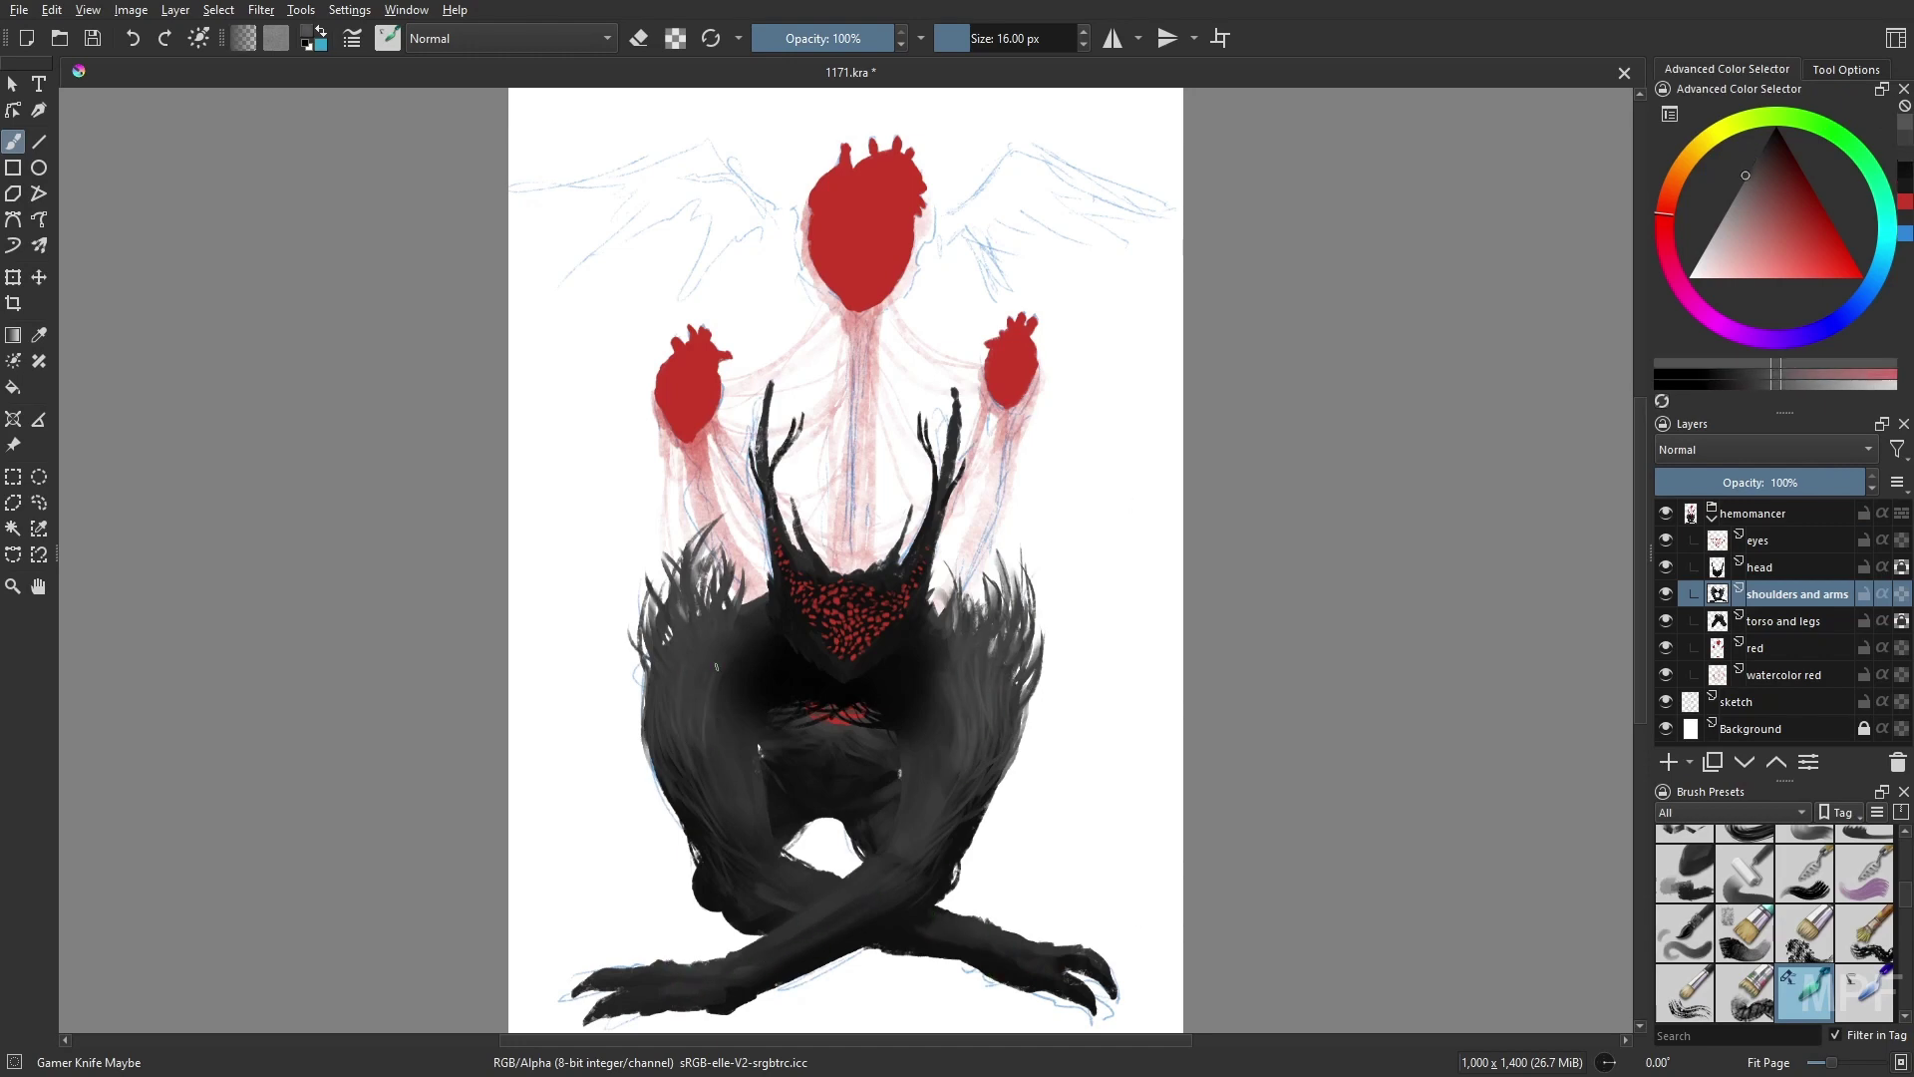
key(m)
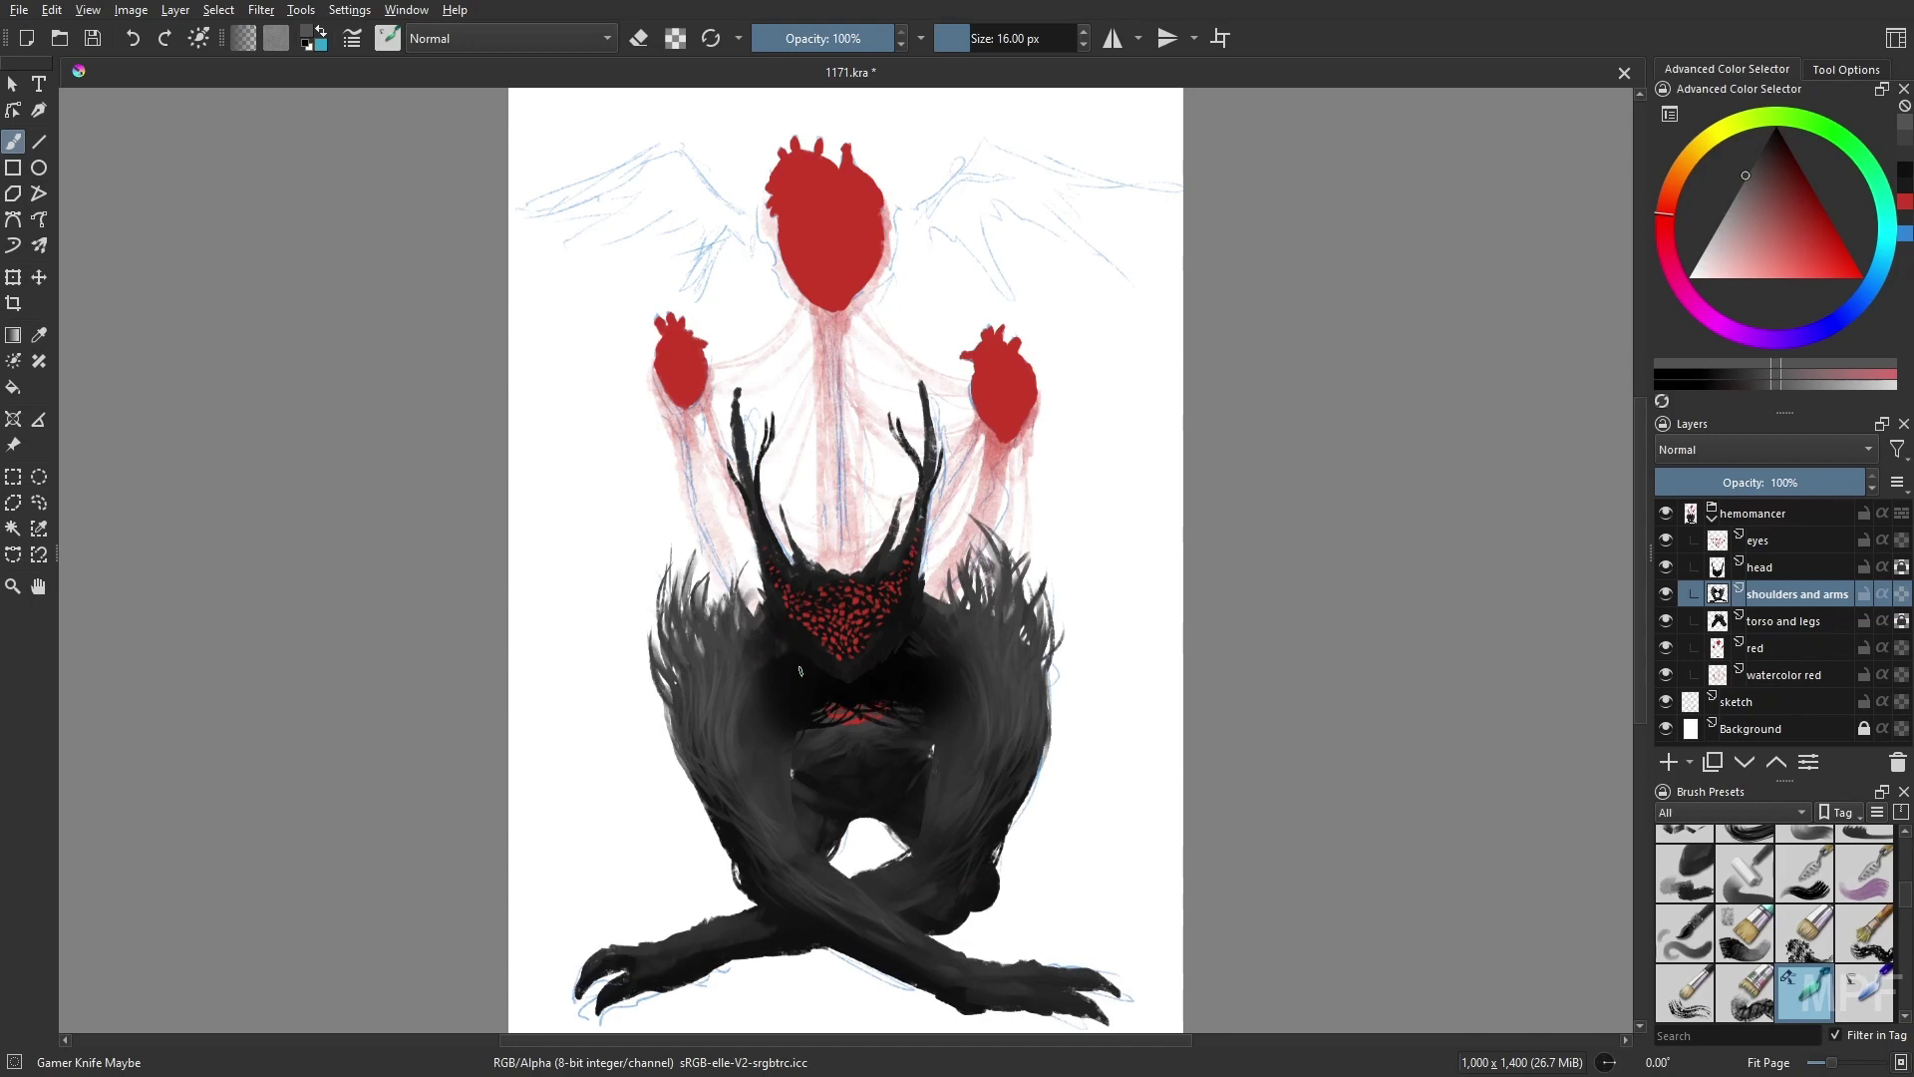
key(m)
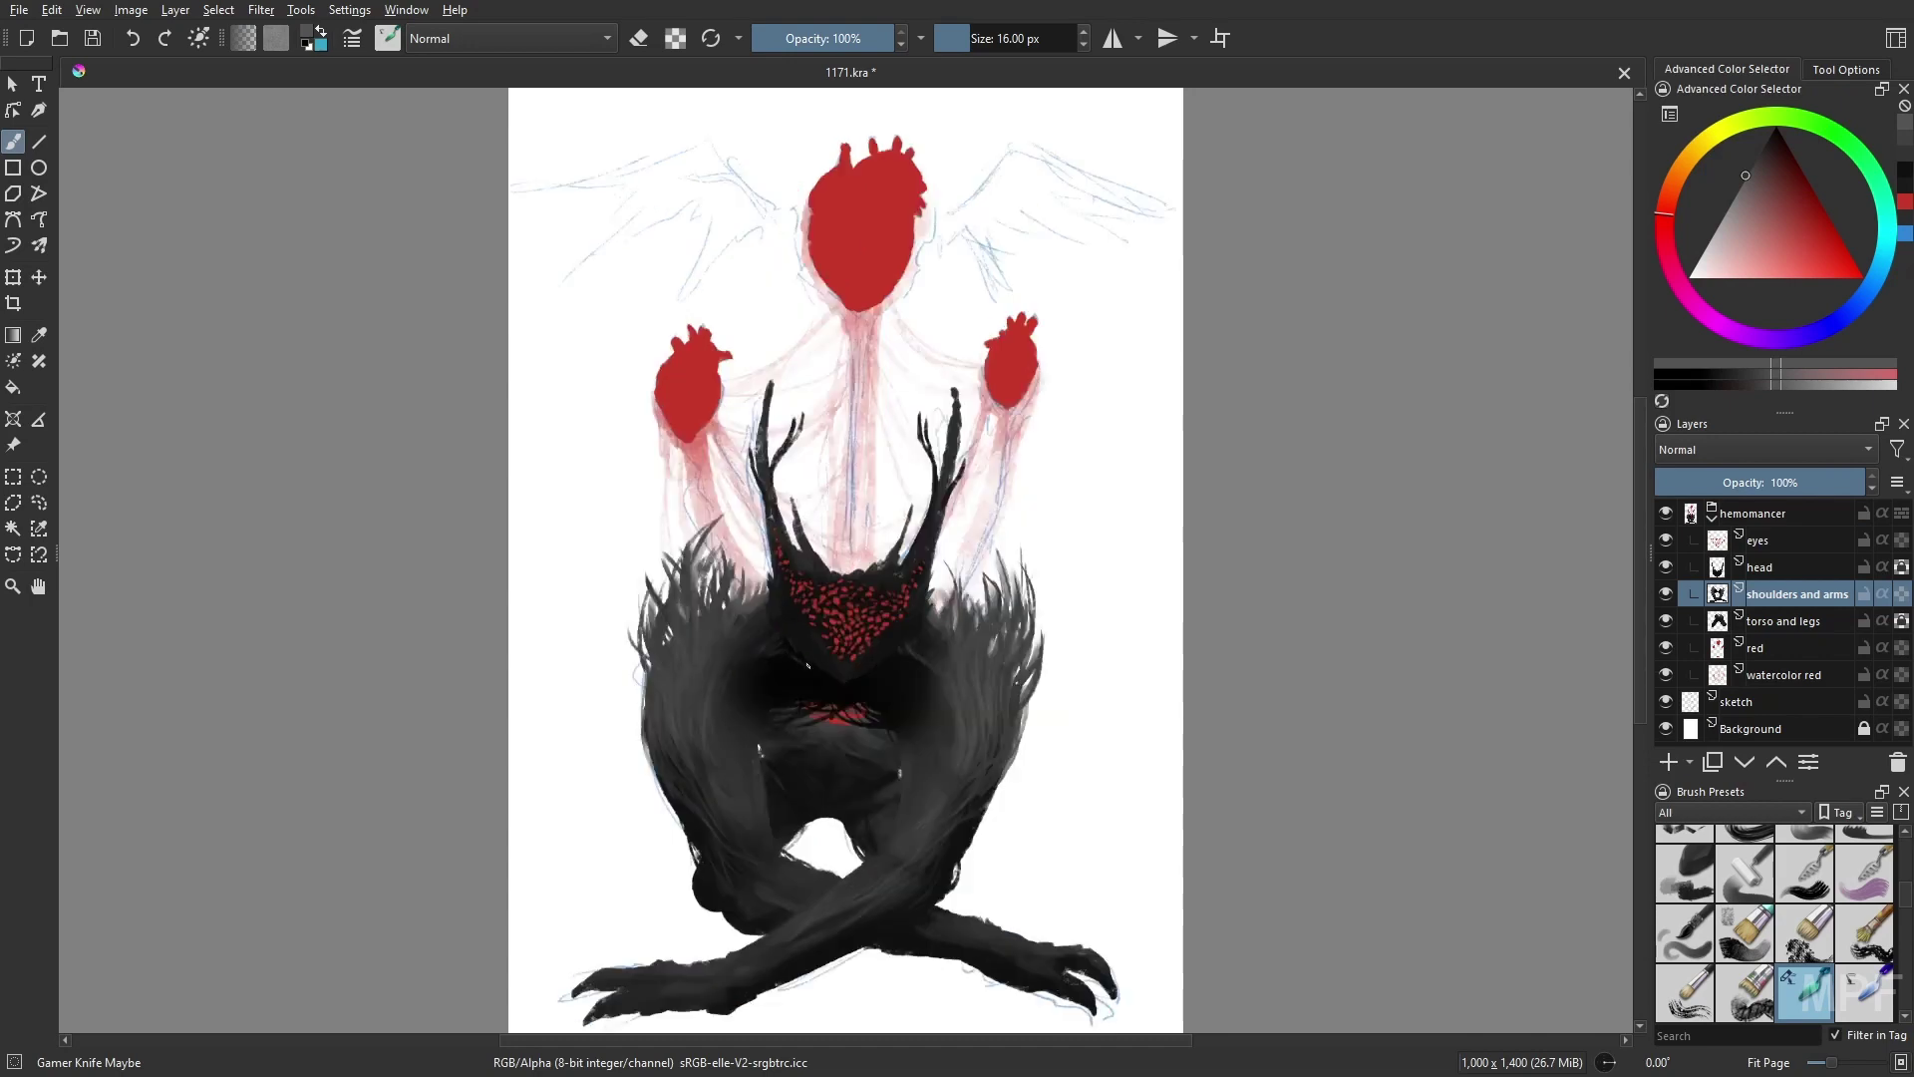
- Alpha-lock the shoulders and arms layer and add darker fur strands across the chest and inner shoulders, reducing the brush to 12 px
key(k)
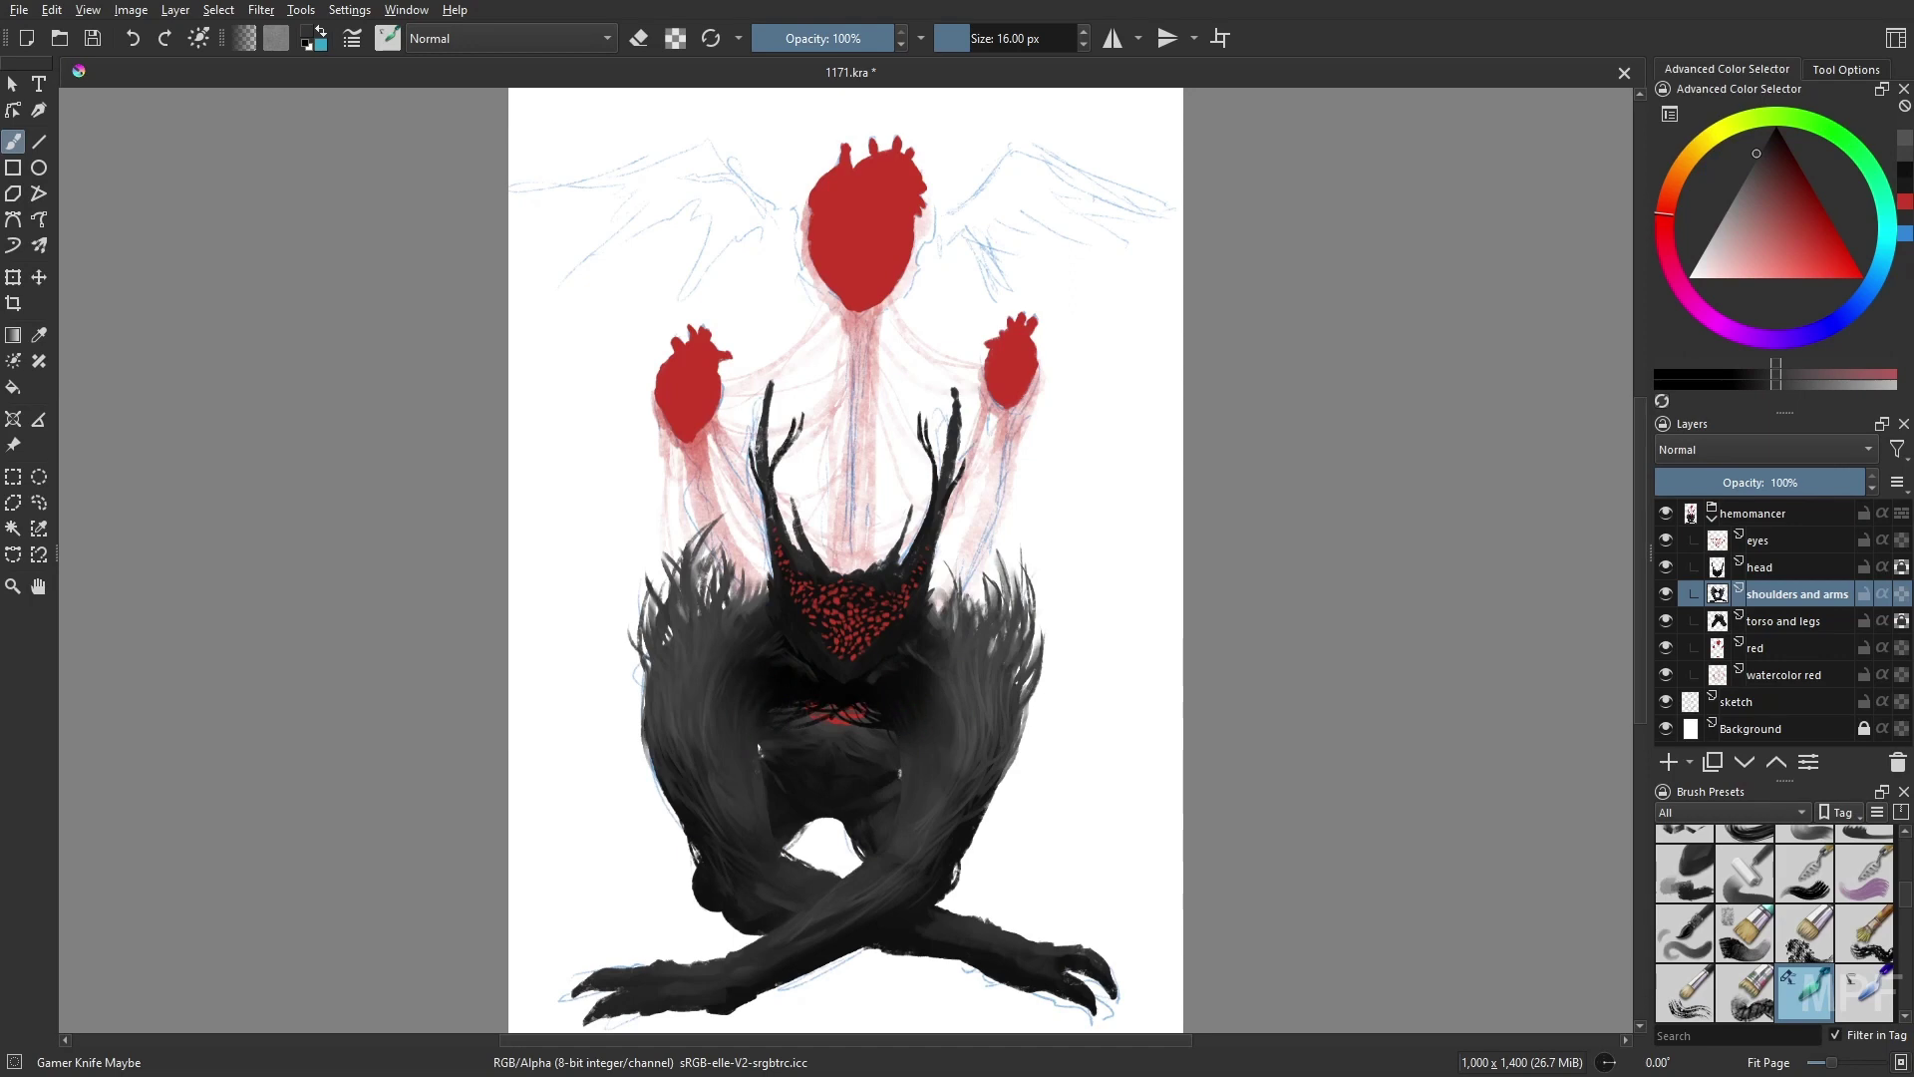
key(k)
key(bracketleft)
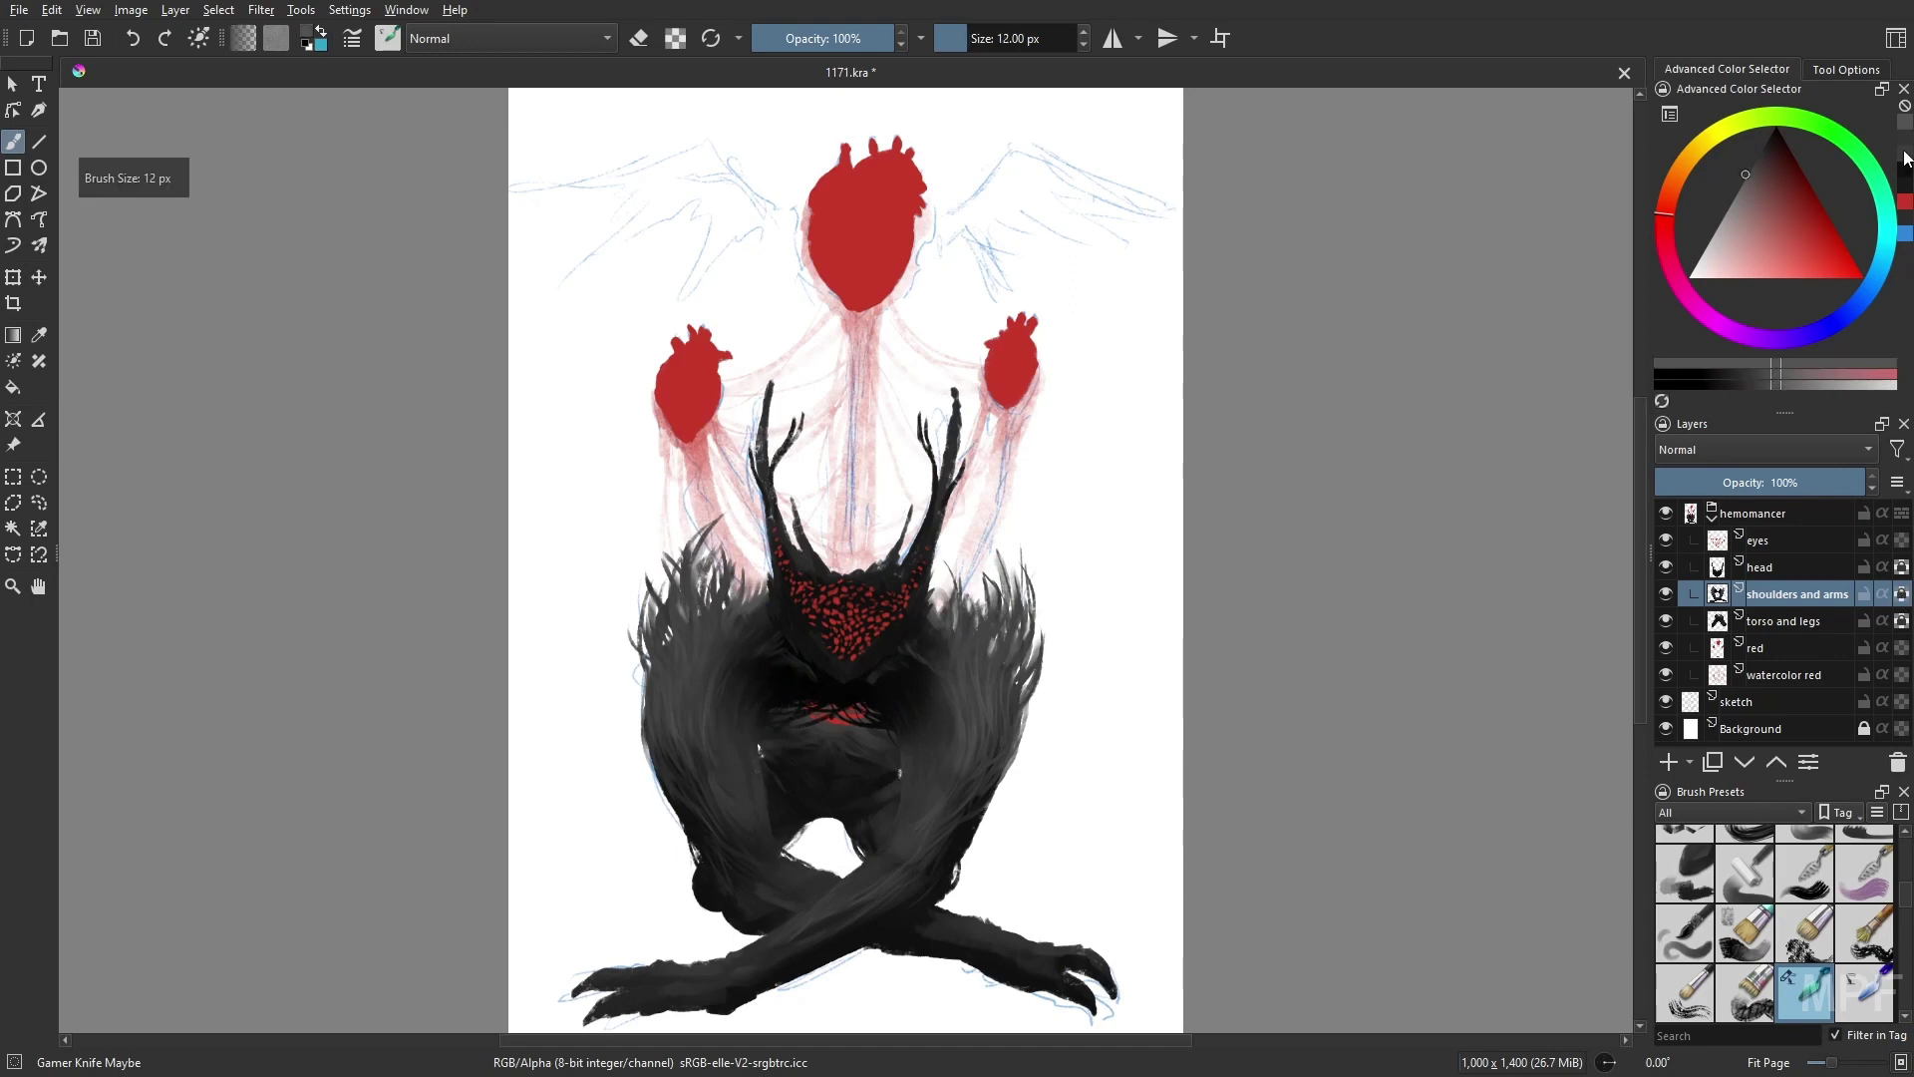
key(k)
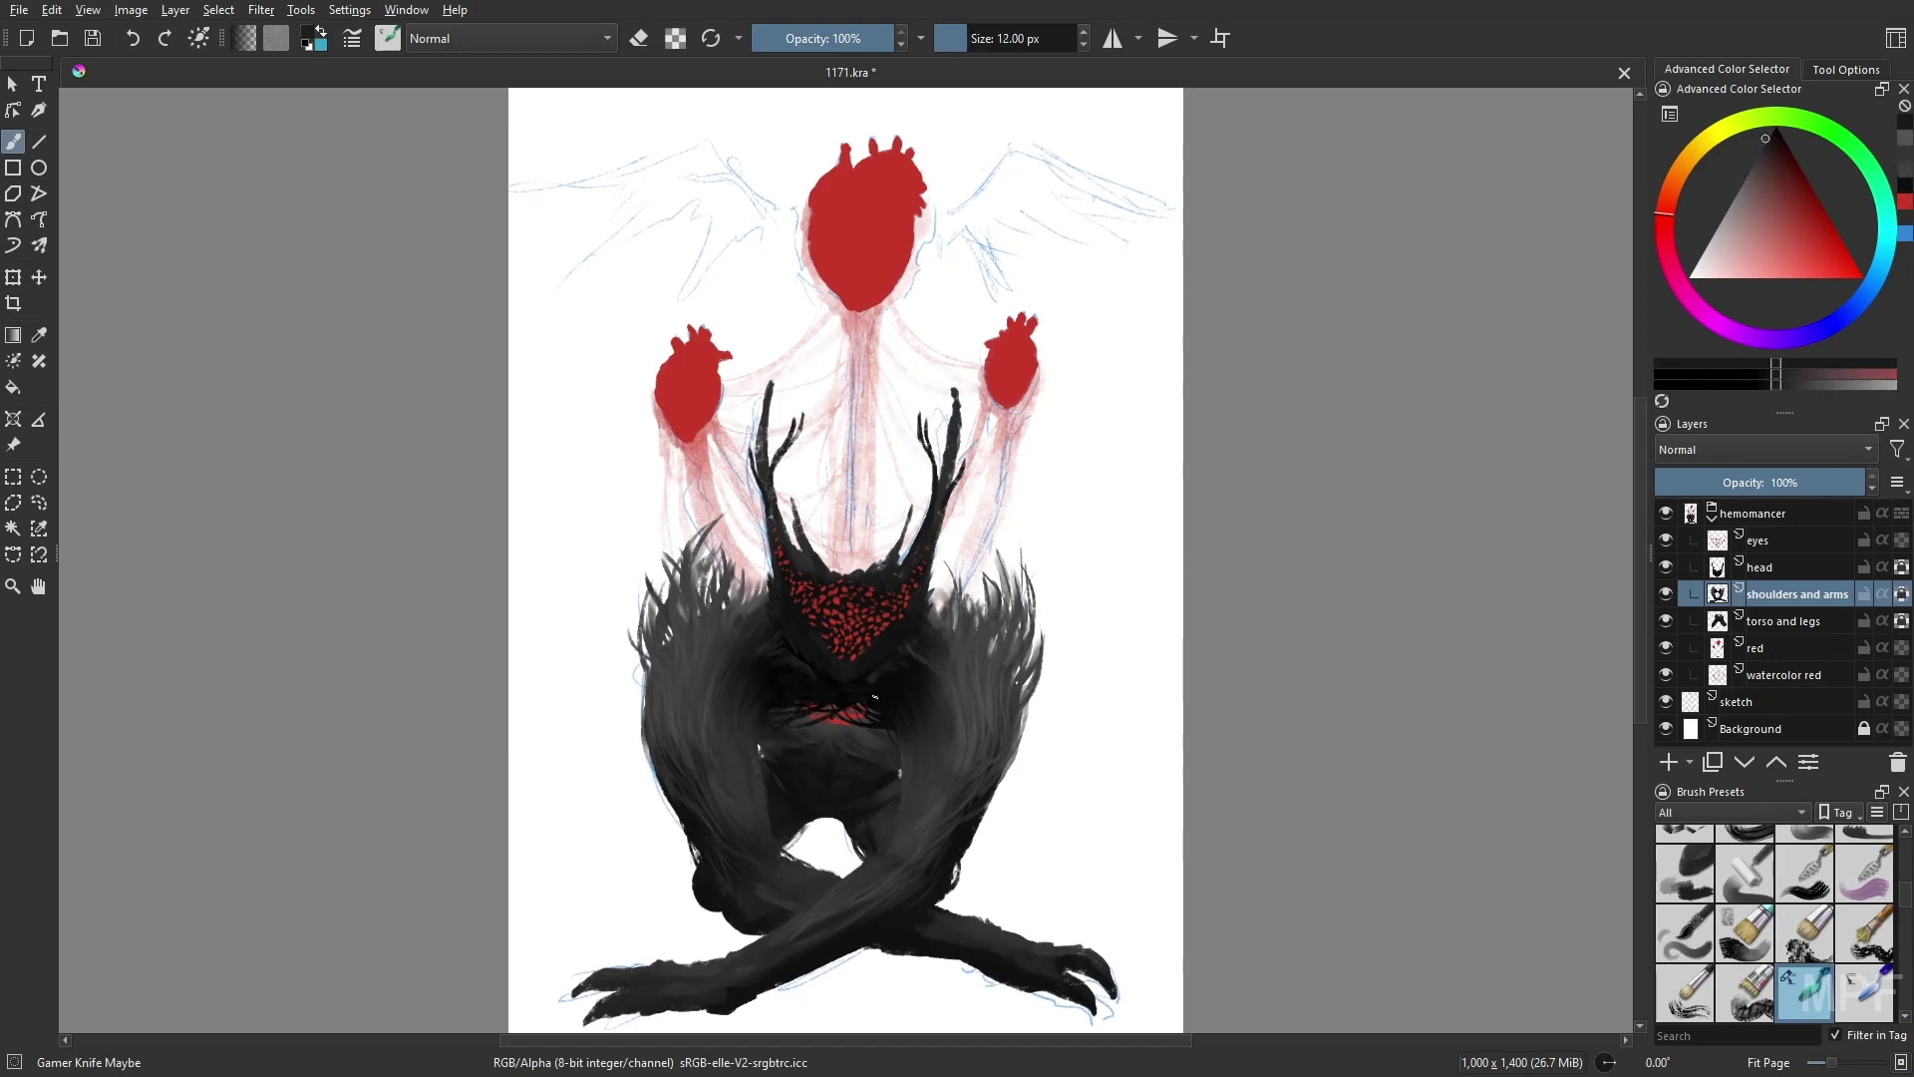
- Shade the head and antlers on the head layer with near-black and grey strokes at 15 px, checking in mirrored view
click(1760, 572)
key(k)
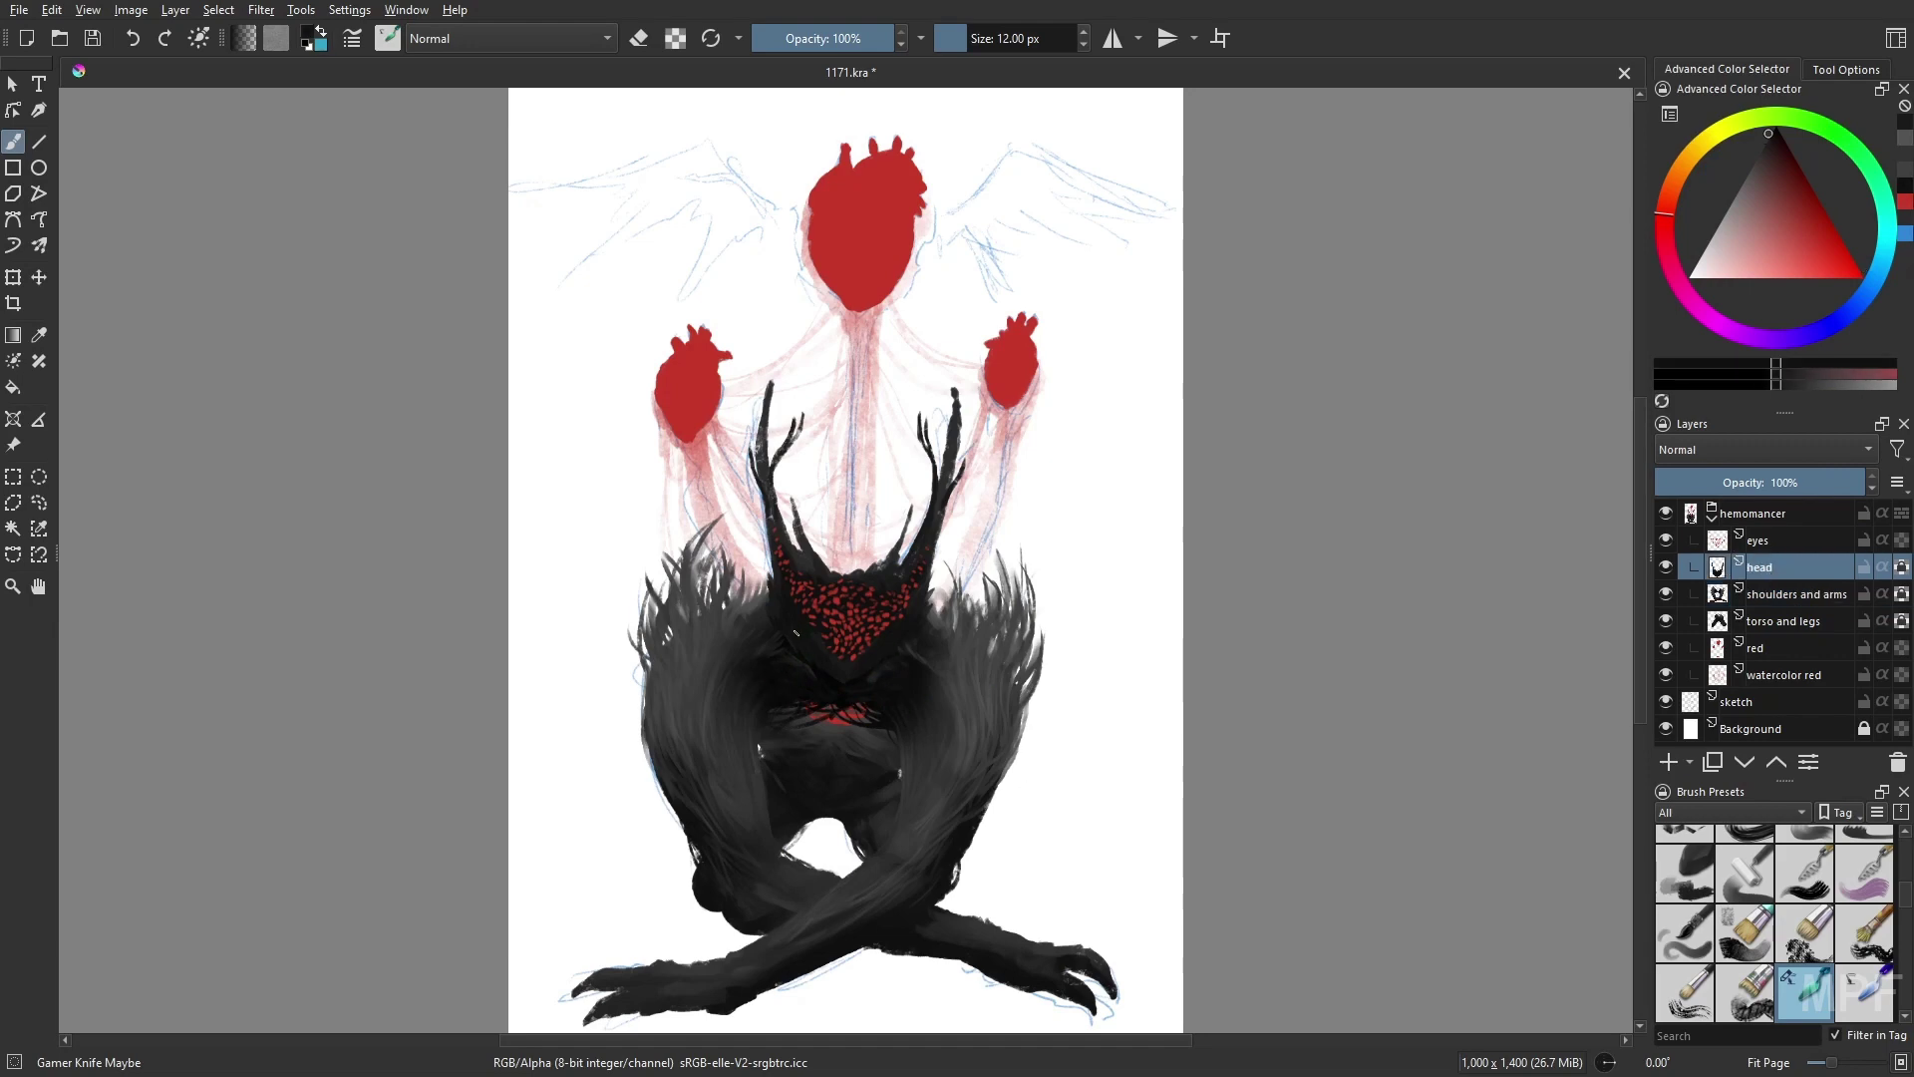
key(bracketright)
key(m)
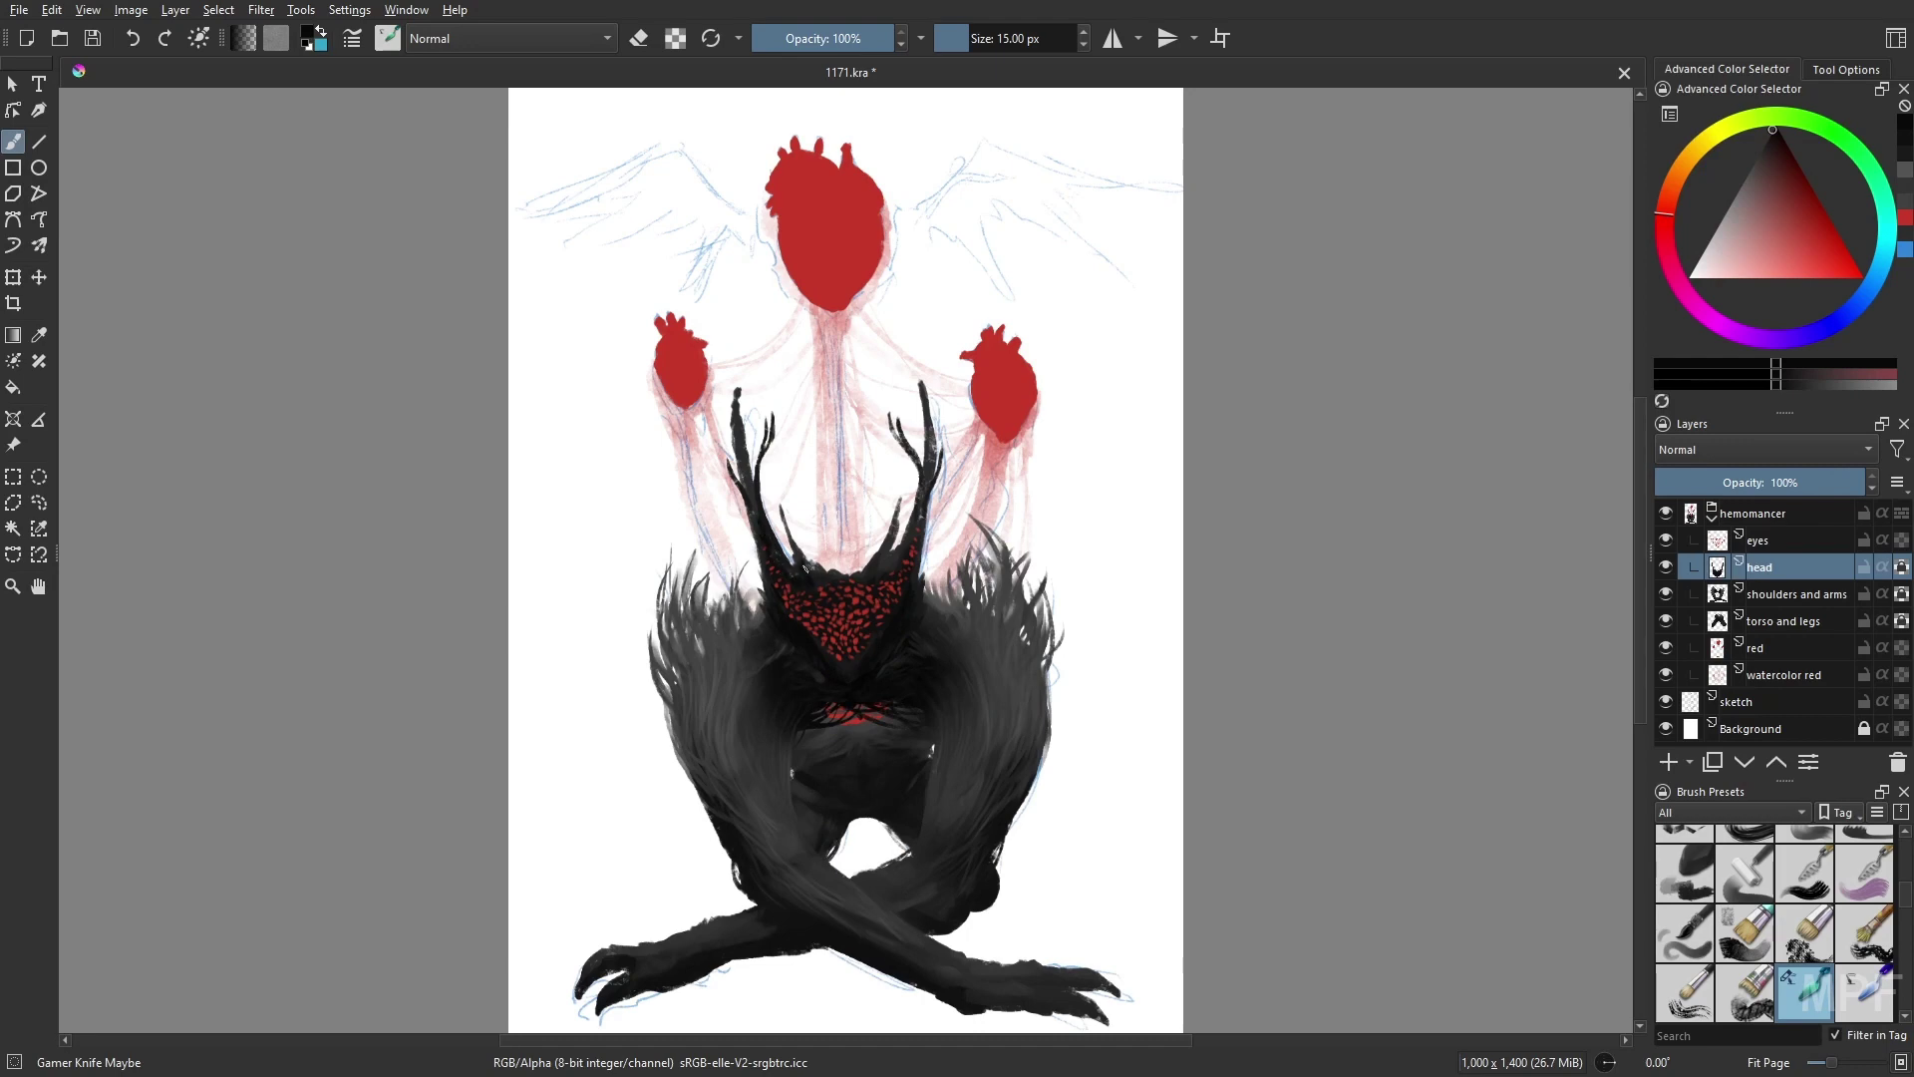
key(l)
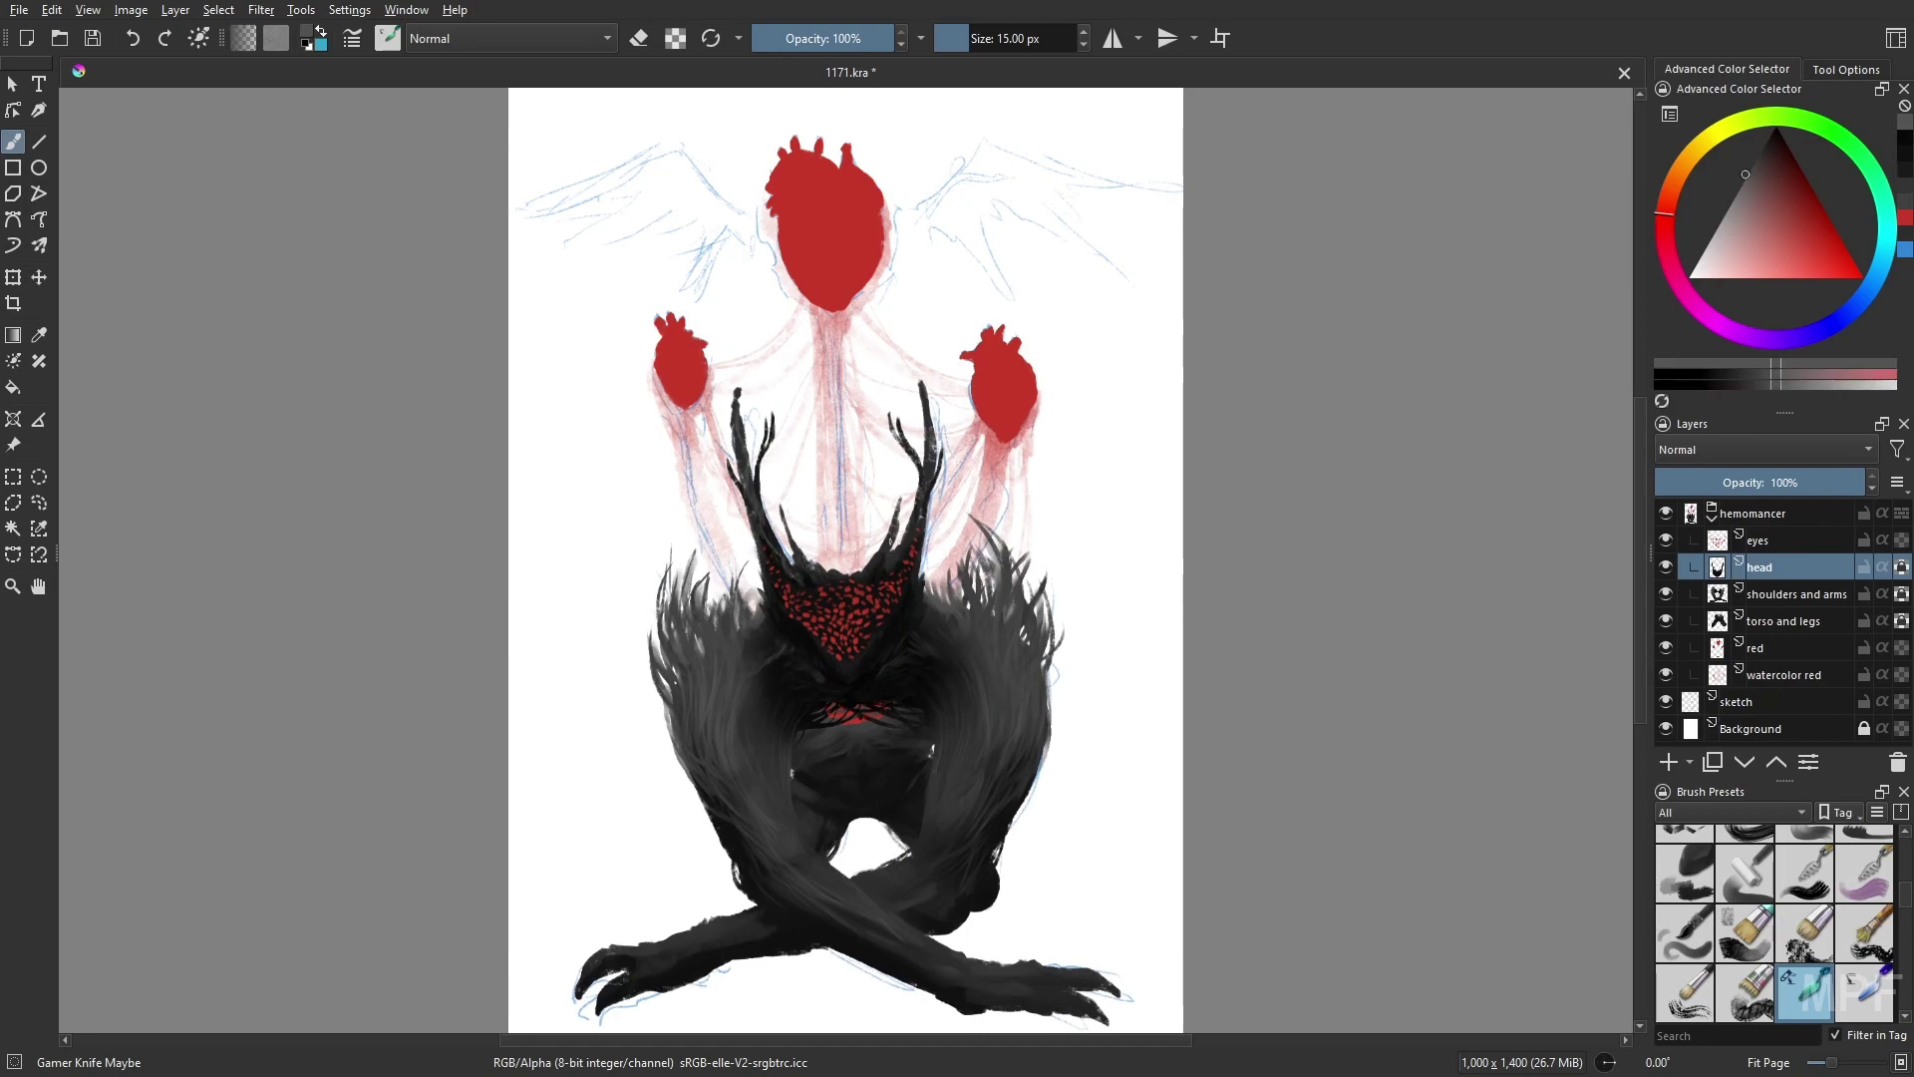
key(m)
drag(764, 389, 777, 491)
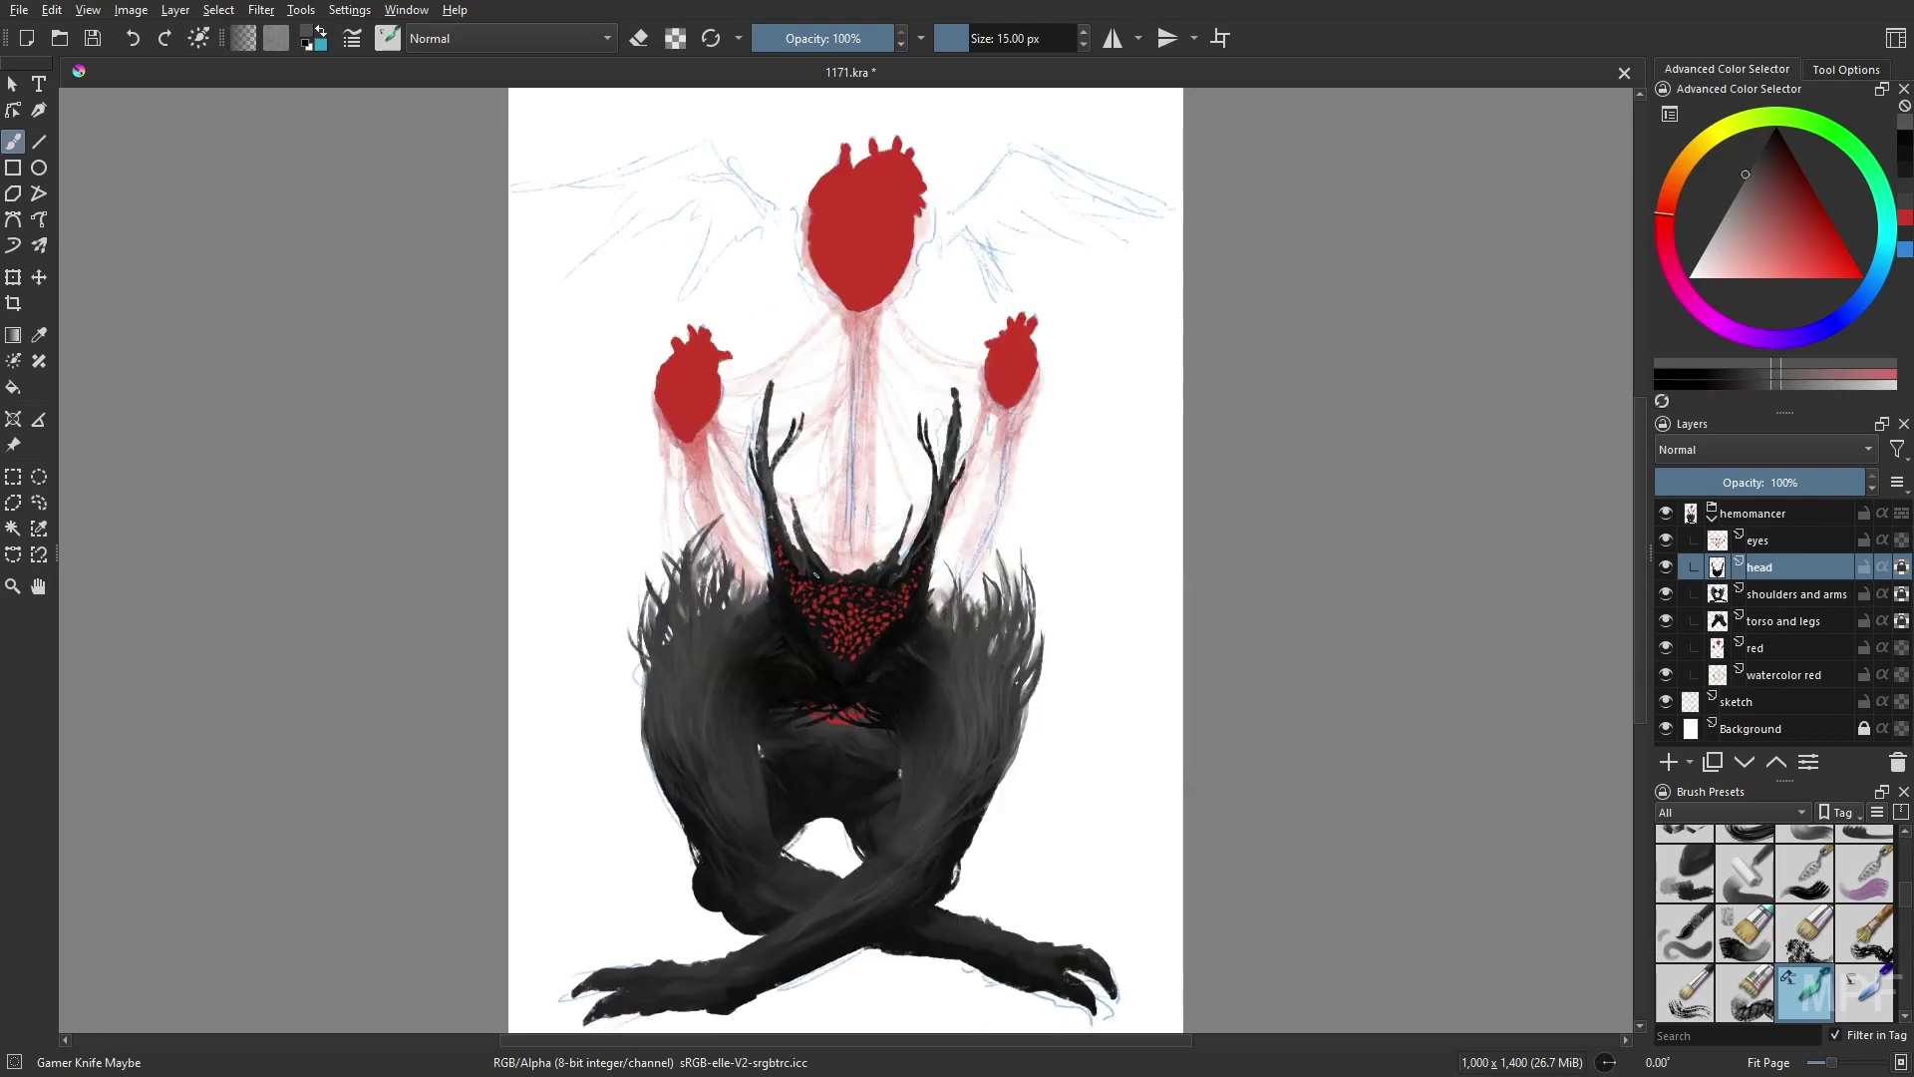
- Add lighter grey highlights along both antlers and the side edge of the head at 10 px
key(bracketleft)
drag(928, 579, 909, 617)
click(1739, 188)
drag(775, 456, 777, 492)
drag(932, 465, 901, 563)
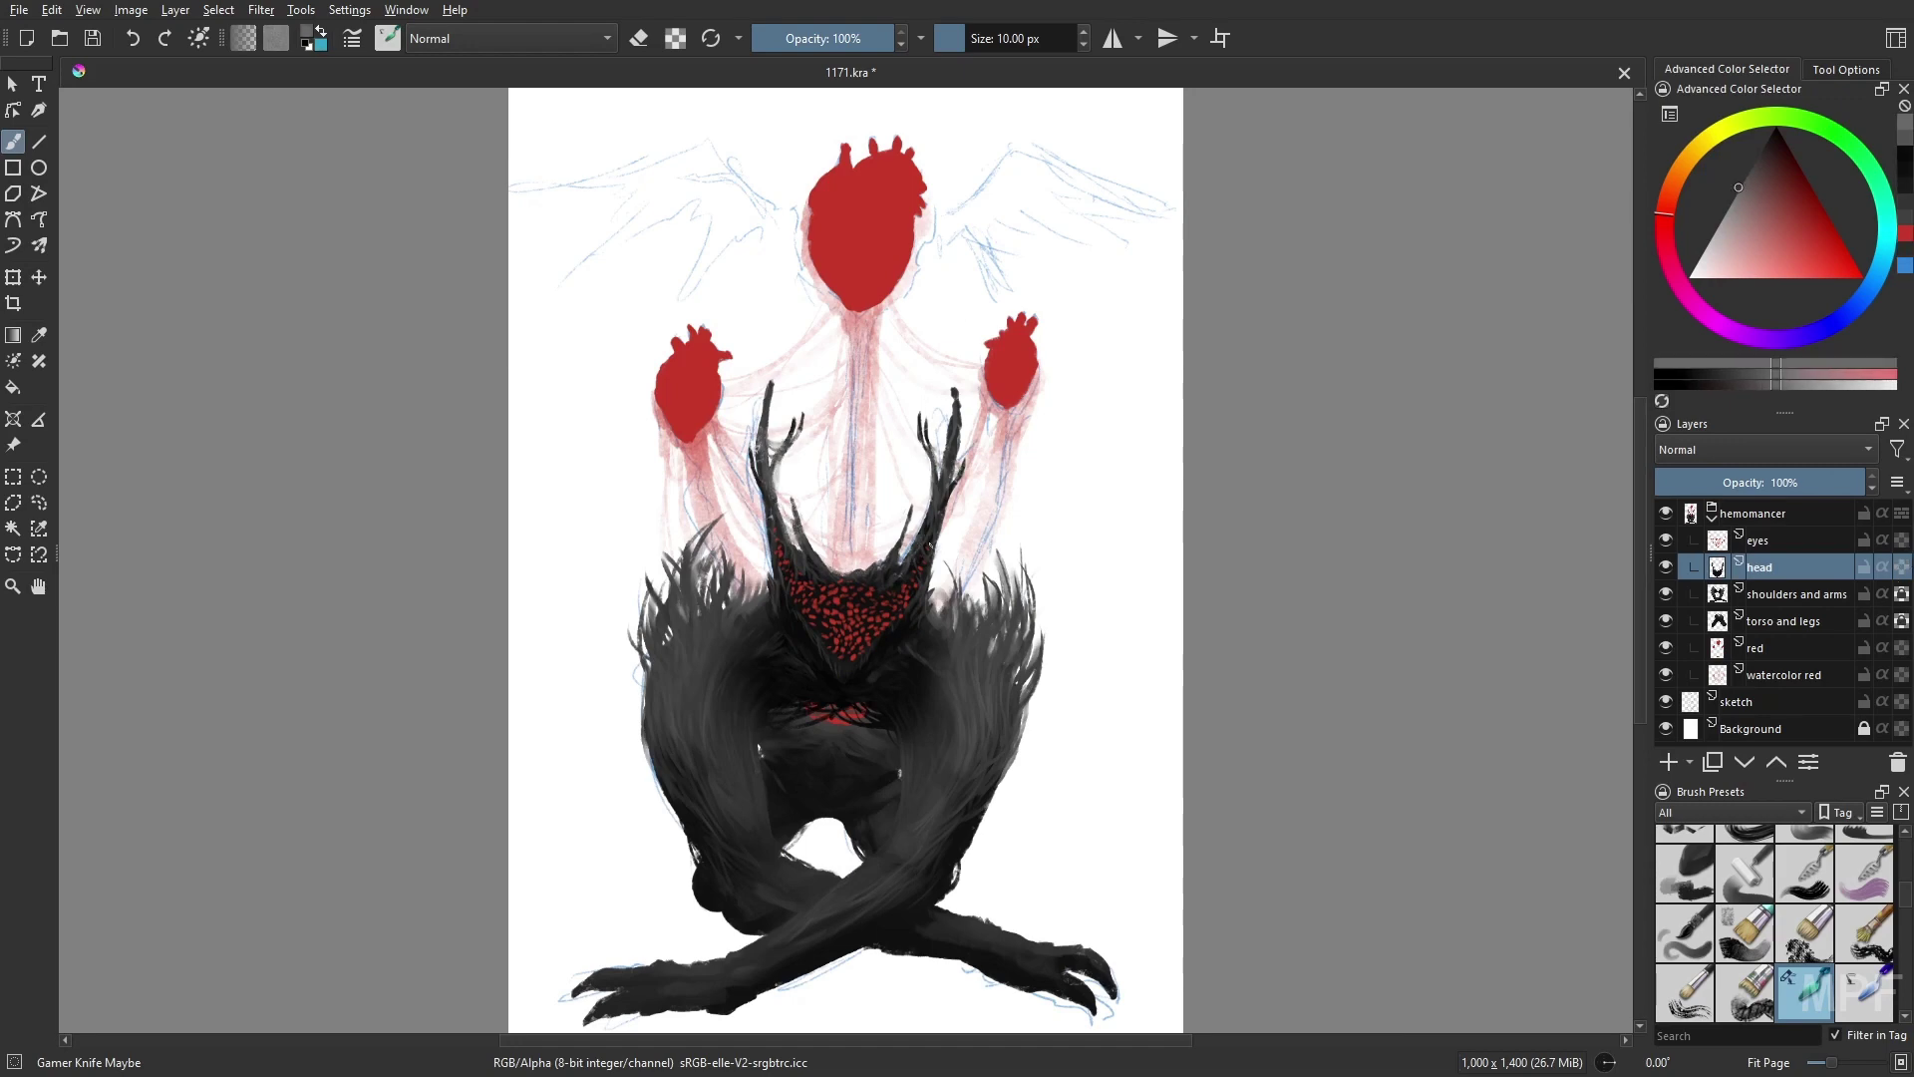
- Add a layer named red above the shoulders and arms layer and paint a WaterC Spread red glow beneath the head
key(Page_Down)
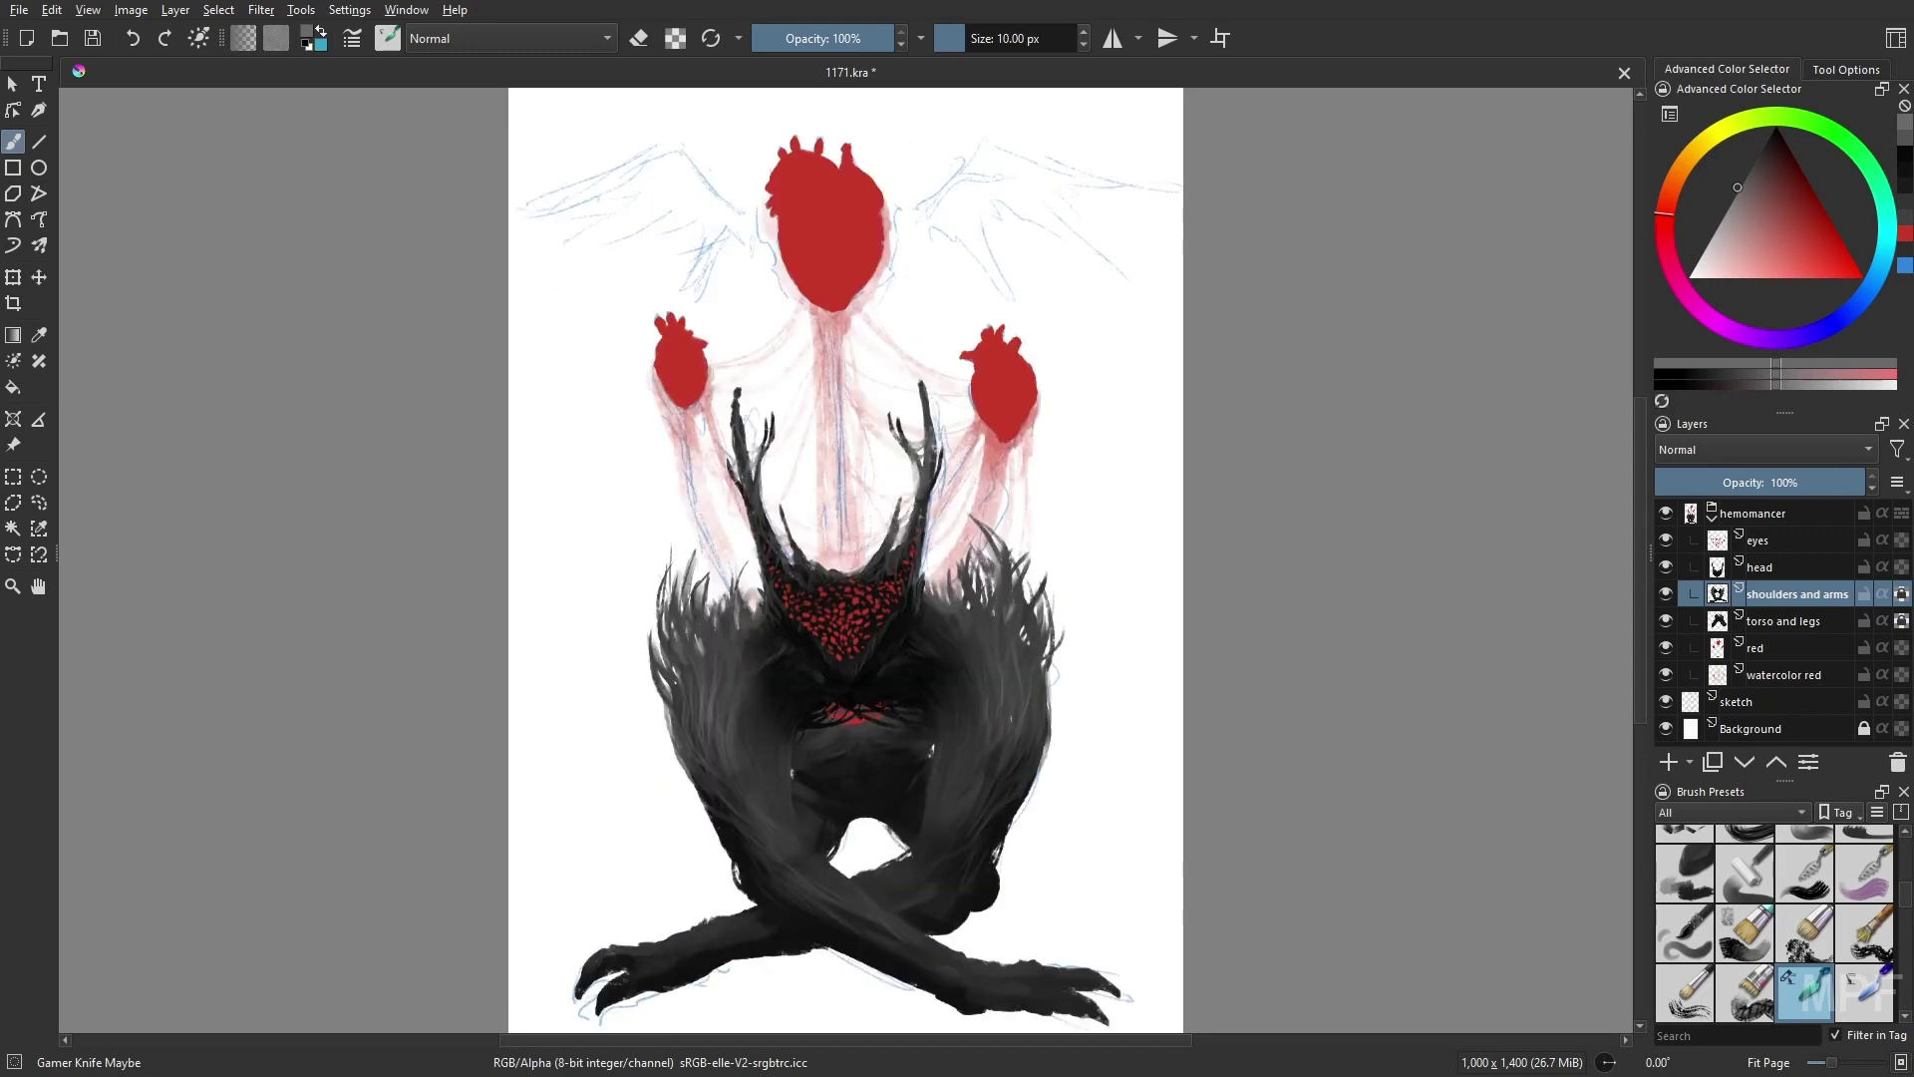
key(Insert)
right_click(1272, 764)
click(1272, 638)
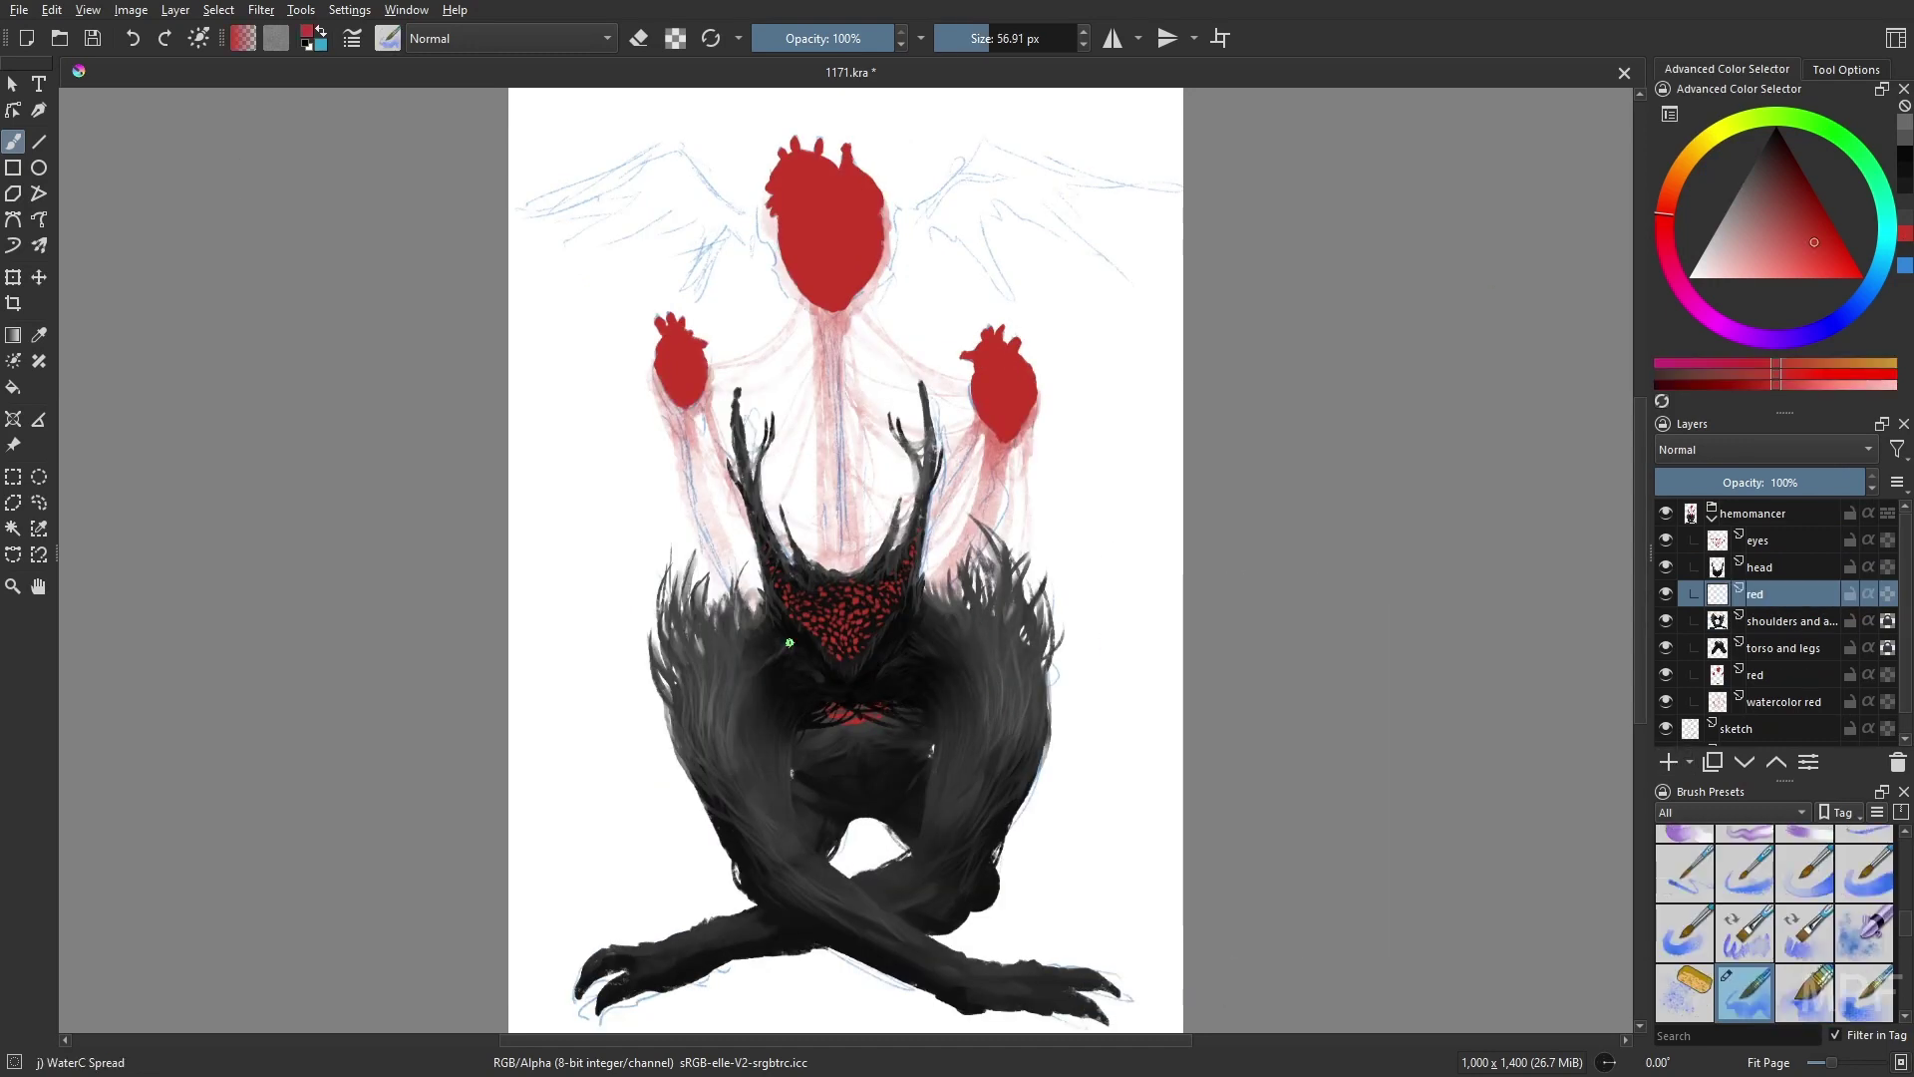
mouse_move(823, 690)
mouse_down()
mouse_move(867, 688)
mouse_move(792, 683)
mouse_up()
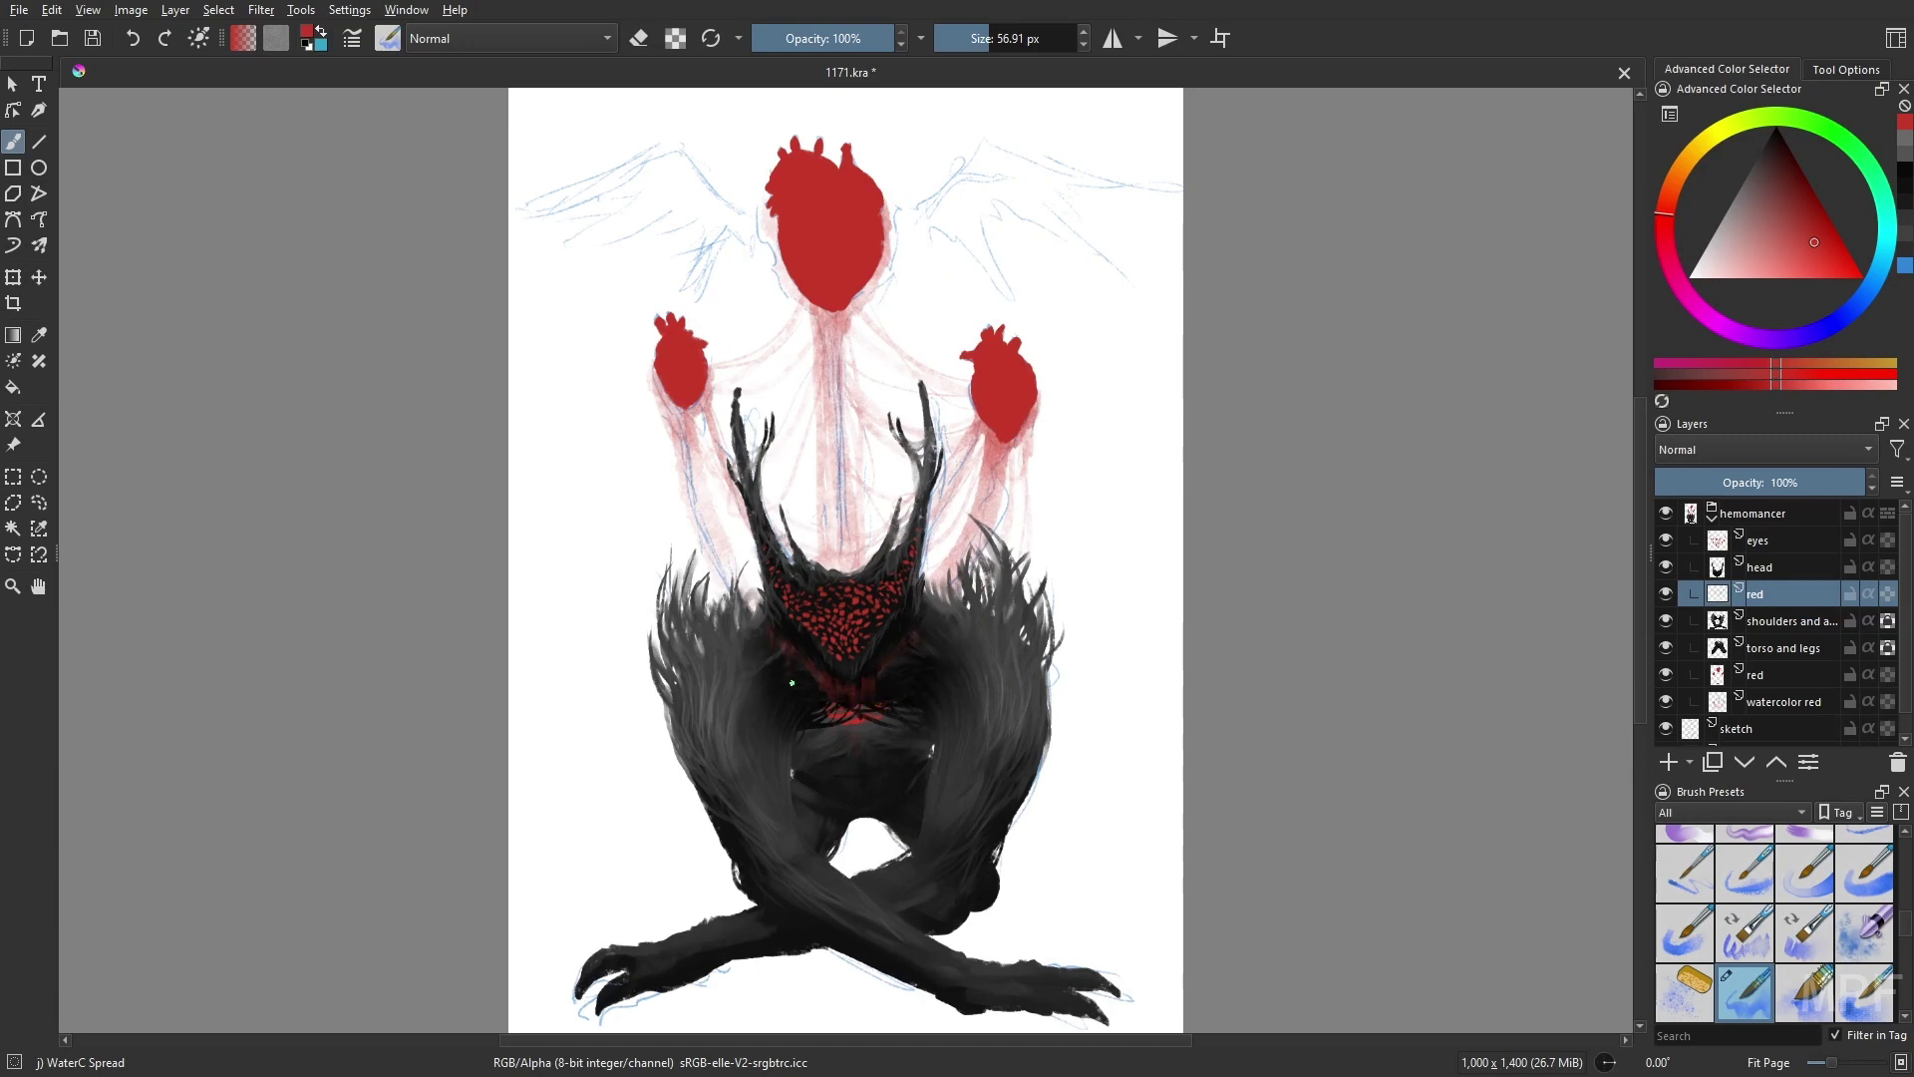
- Move the sketch layer above the hemomancer group and make the solid red hearts layer active
key(slash)
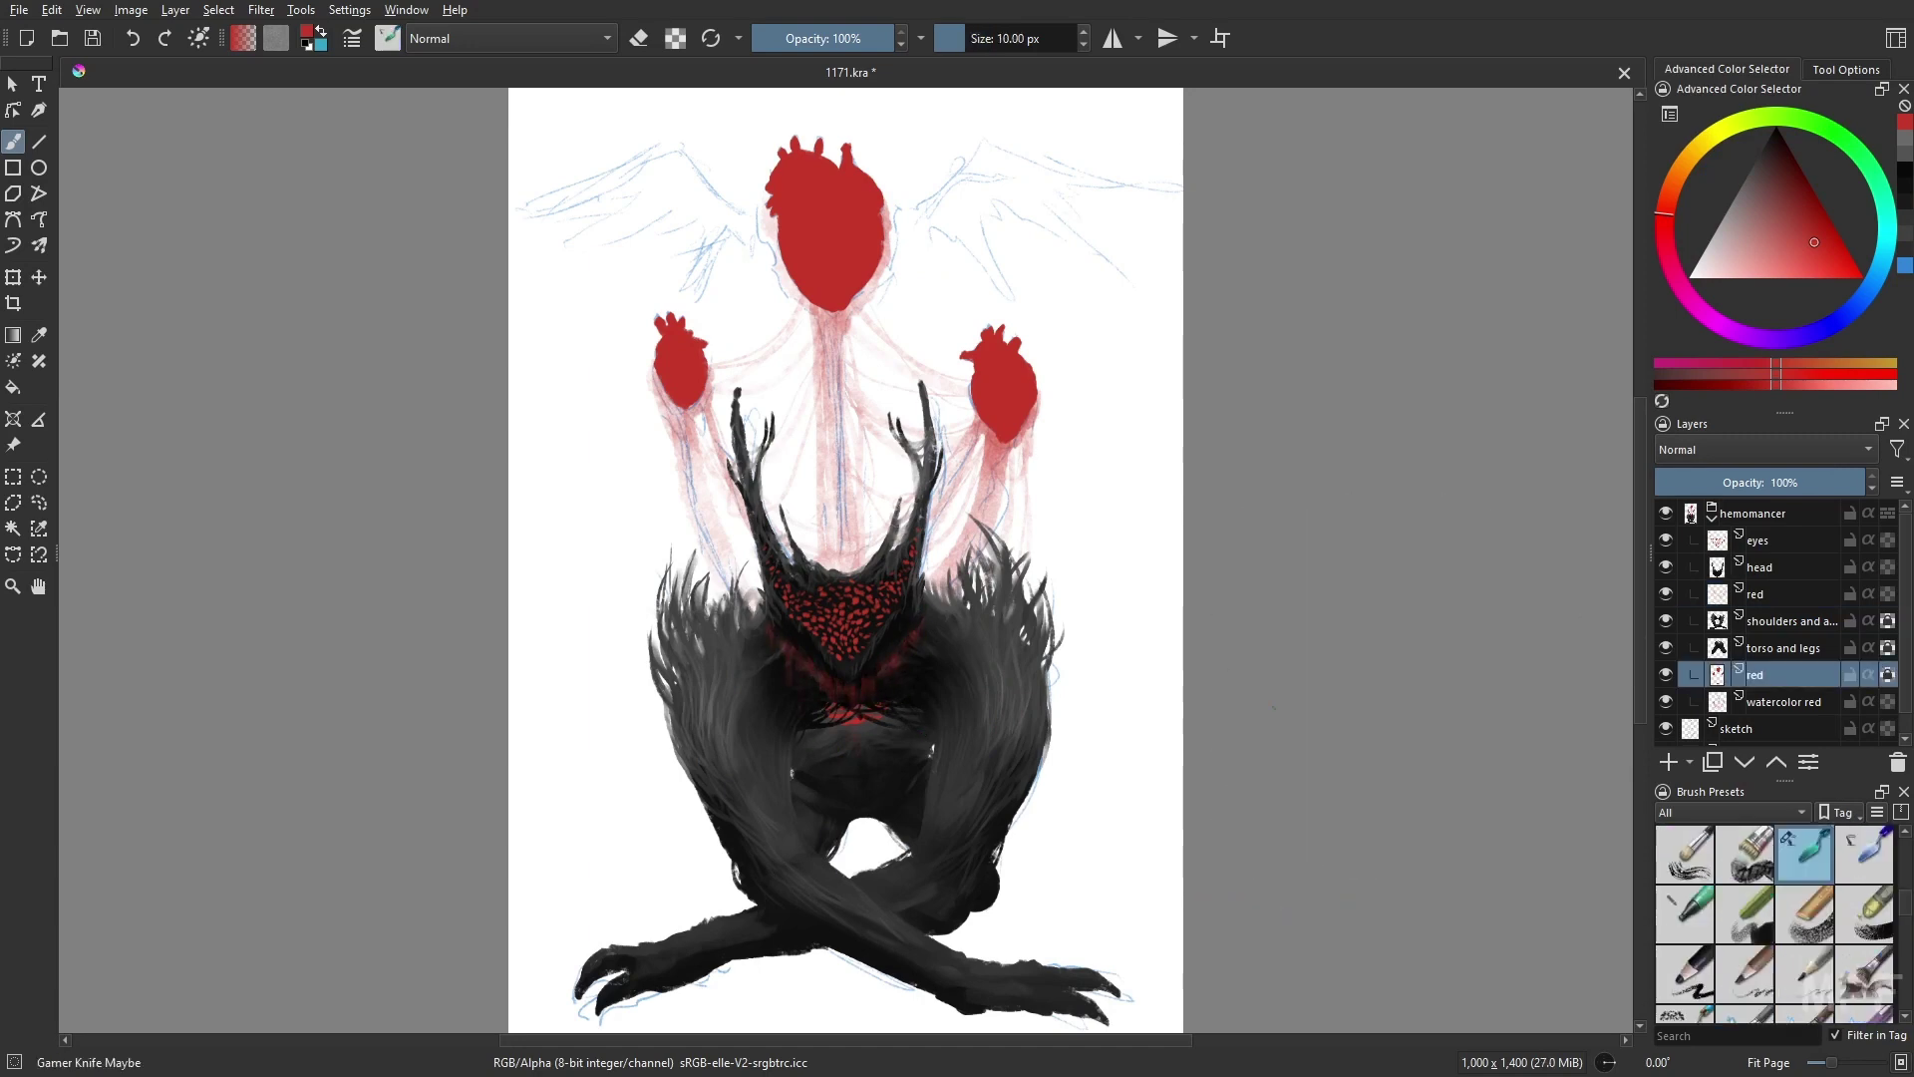
drag(1740, 727, 1754, 486)
click(1755, 700)
- Shade the three hearts with a deeper crimson at 26 px and 18 px, working in both mirrored and normal view
click(1815, 229)
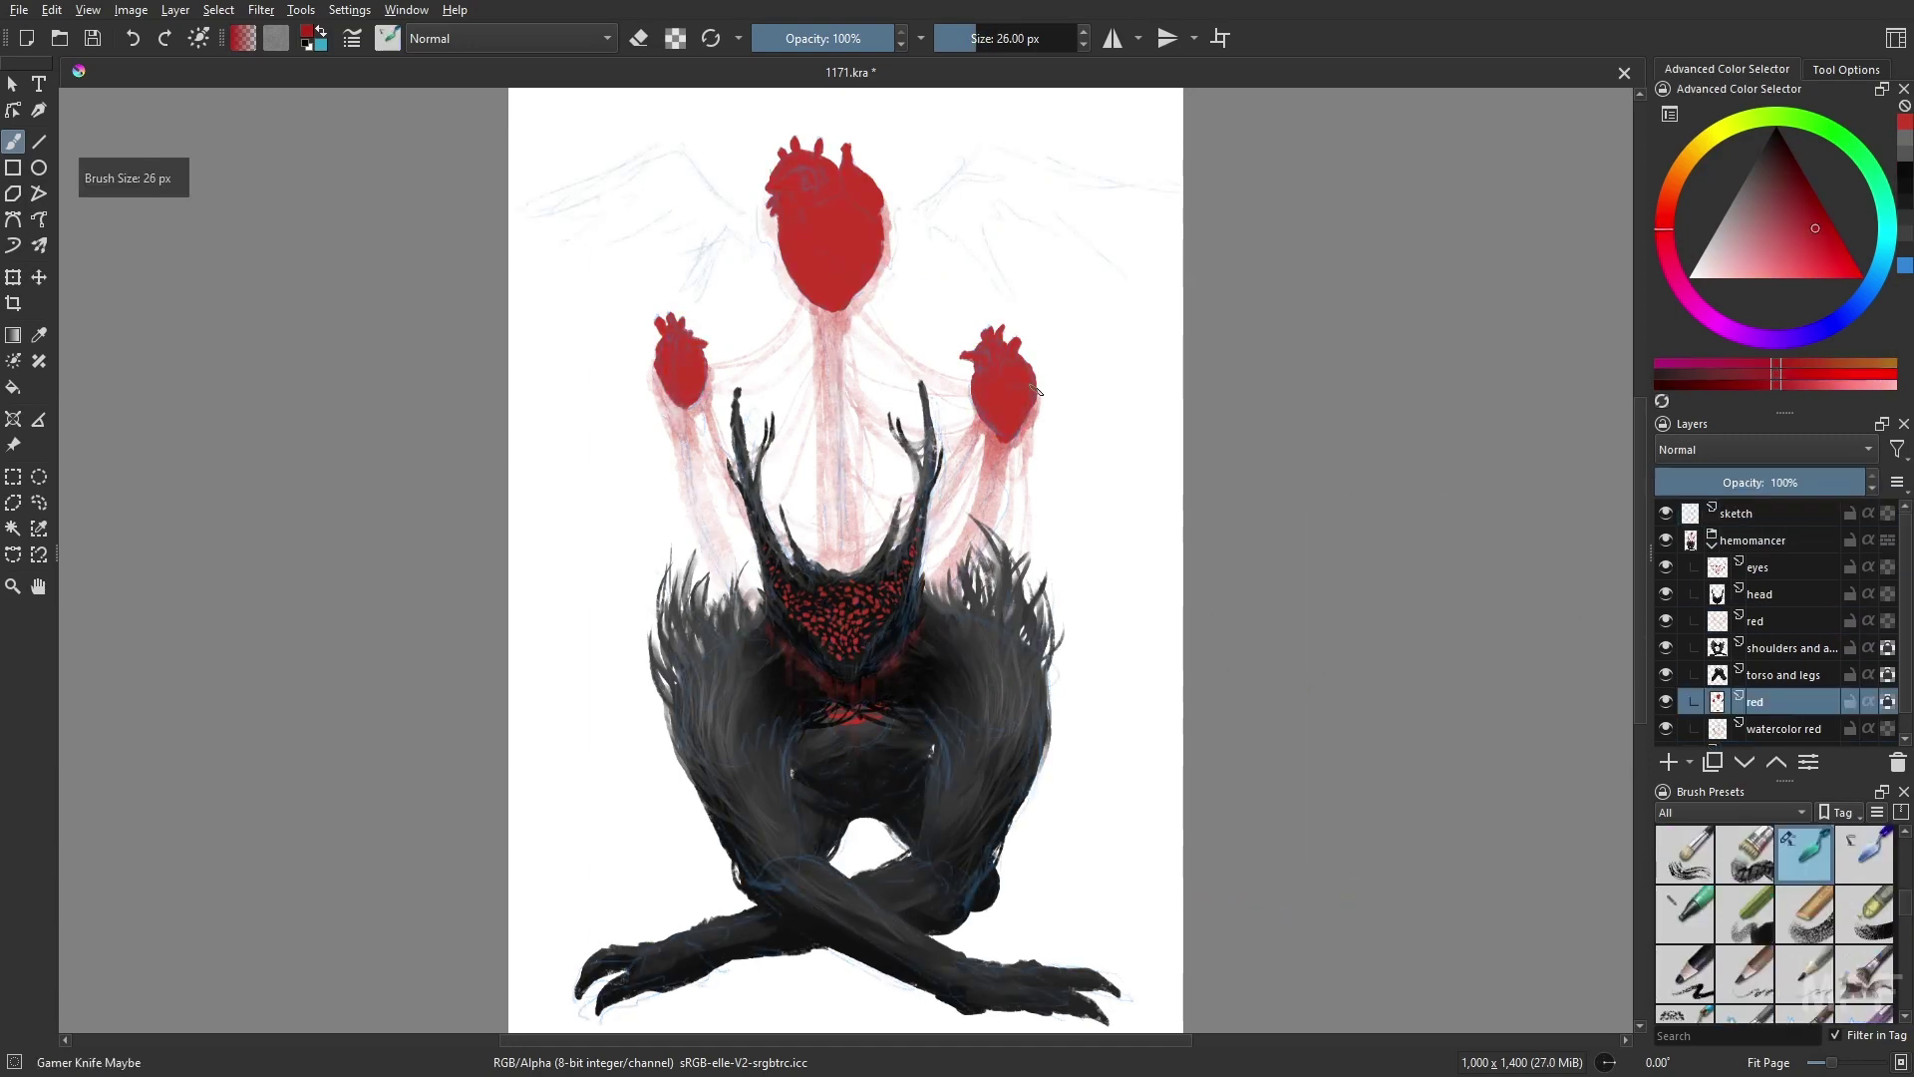
key(bracketright)
key(m)
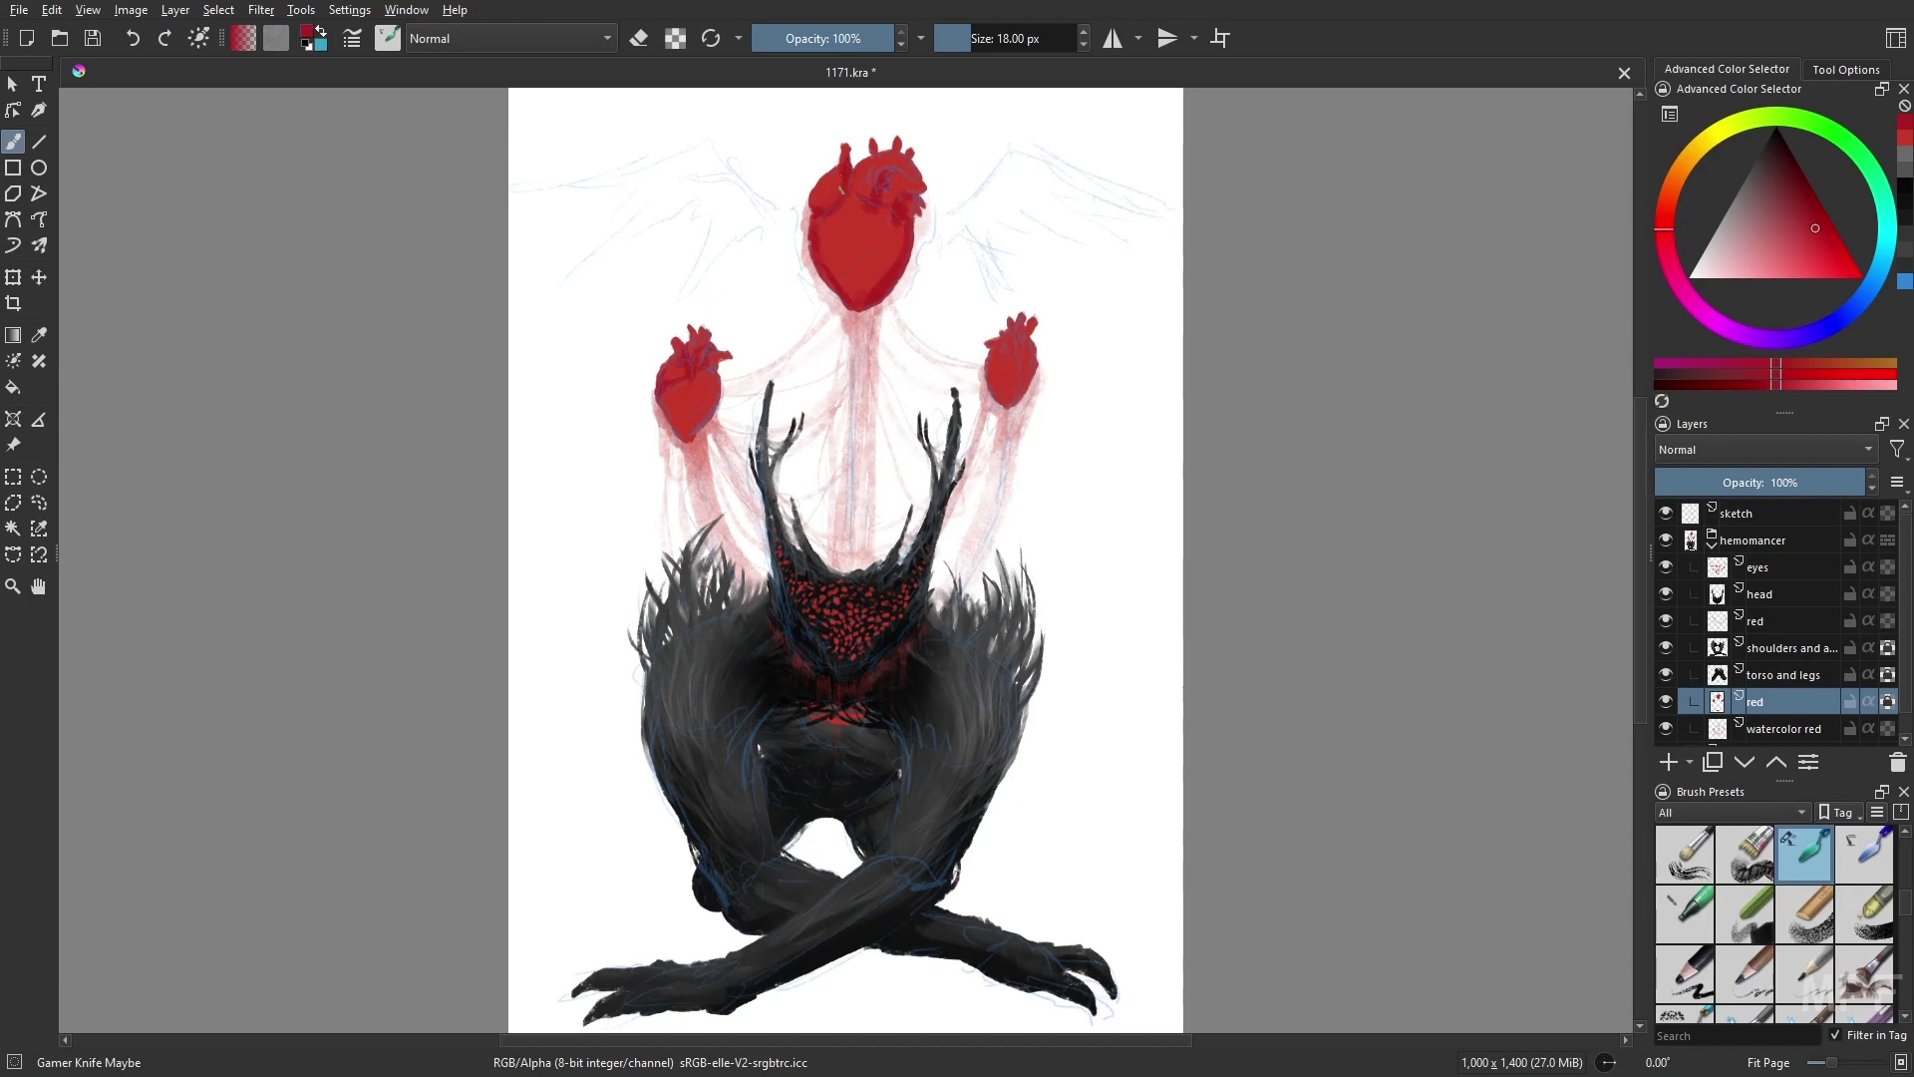
mouse_move(819, 238)
mouse_down()
mouse_move(851, 215)
mouse_move(869, 276)
mouse_move(893, 262)
mouse_move(881, 195)
mouse_up()
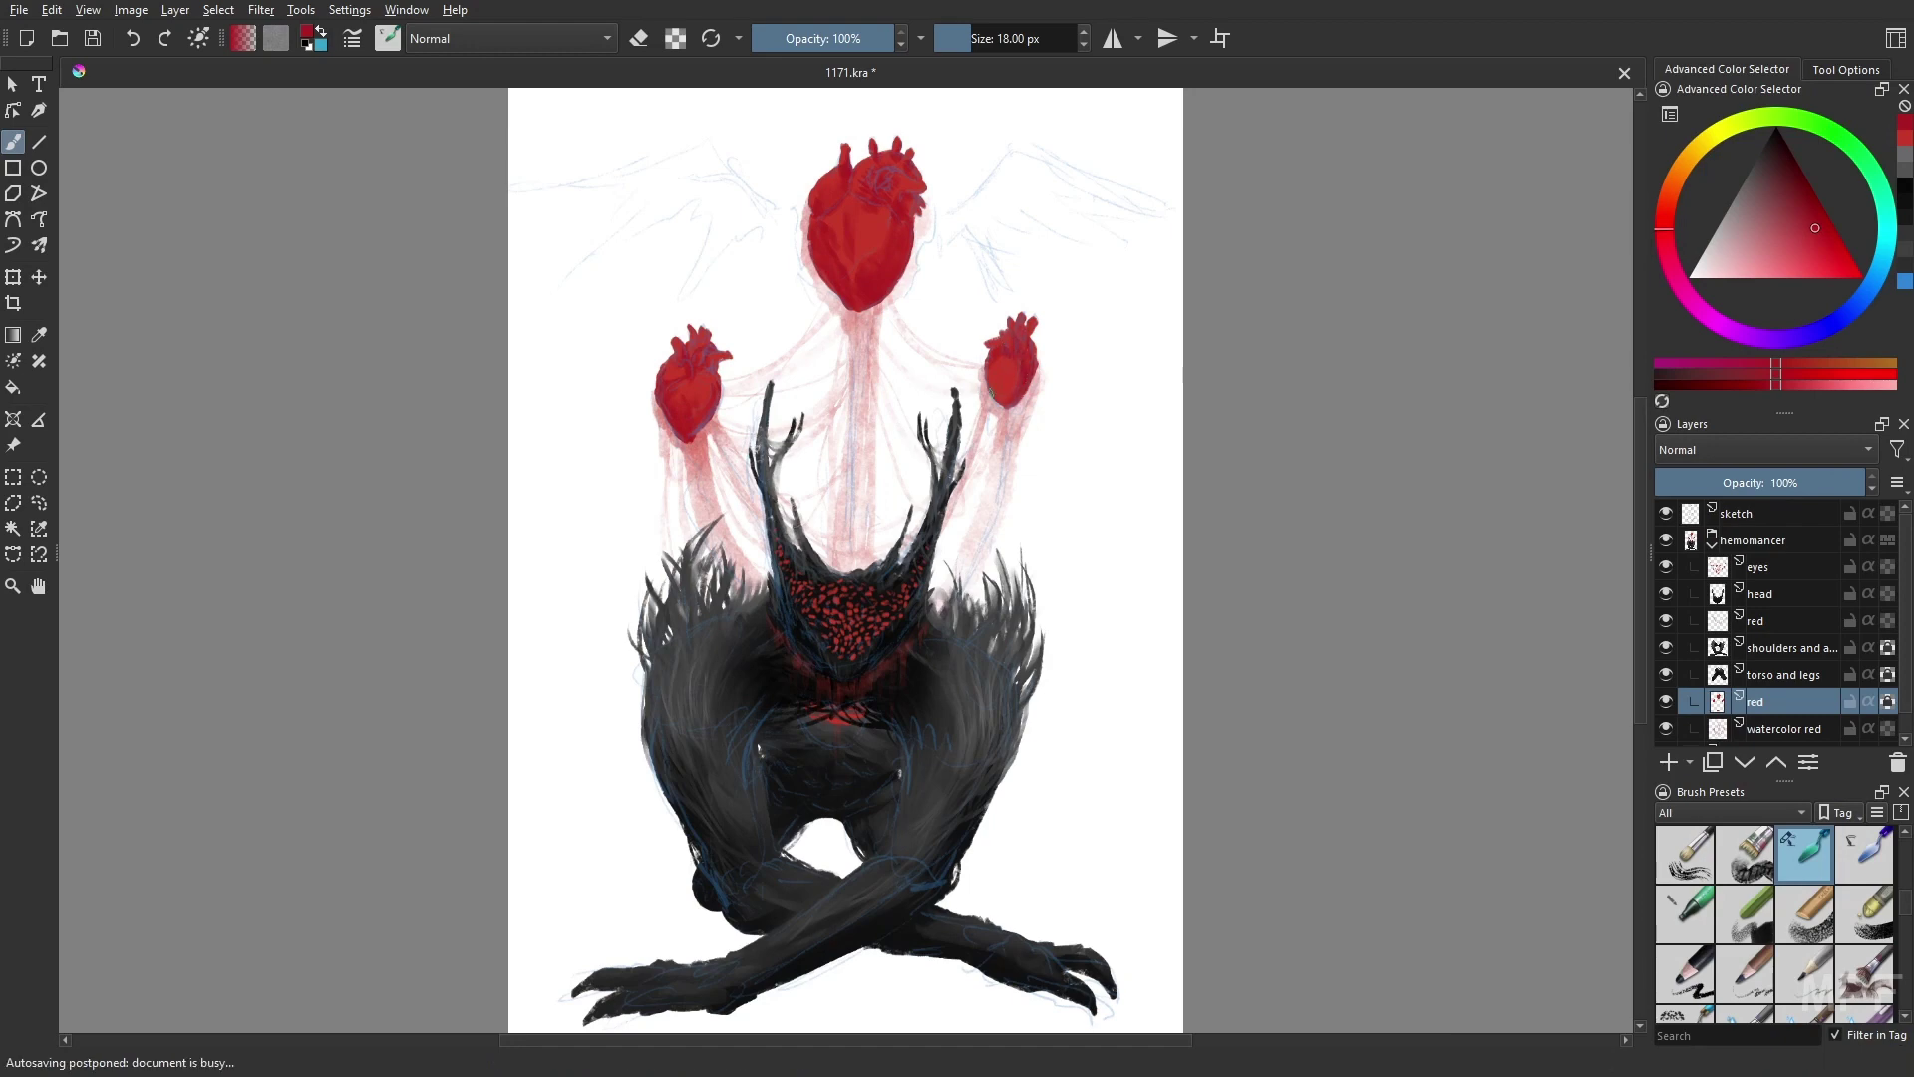
- Paint salmon-pink highlights on the lobes and vessels of the hearts at 14 to 15 px
drag(1815, 229, 1778, 261)
key(bracketleft)
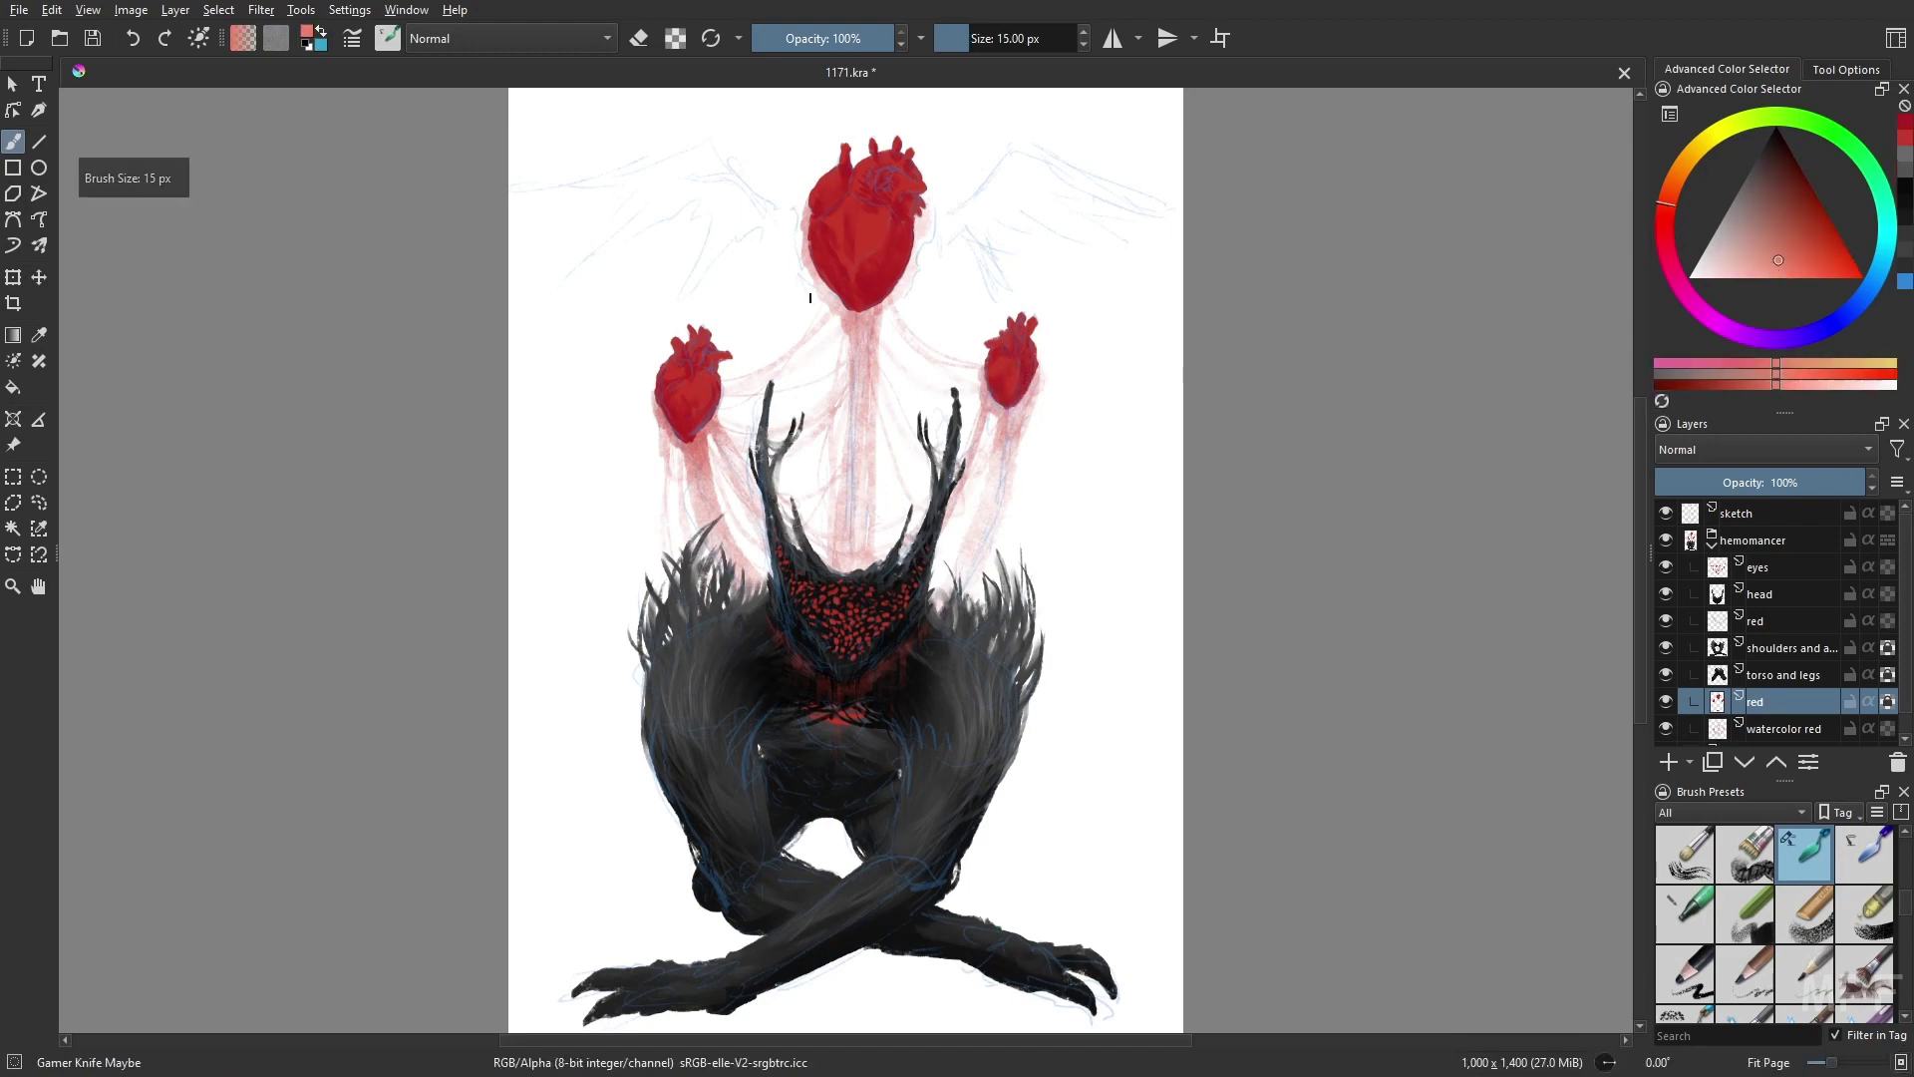
key(bracketleft)
mouse_move(893, 217)
mouse_down()
mouse_move(864, 253)
mouse_move(902, 183)
mouse_up()
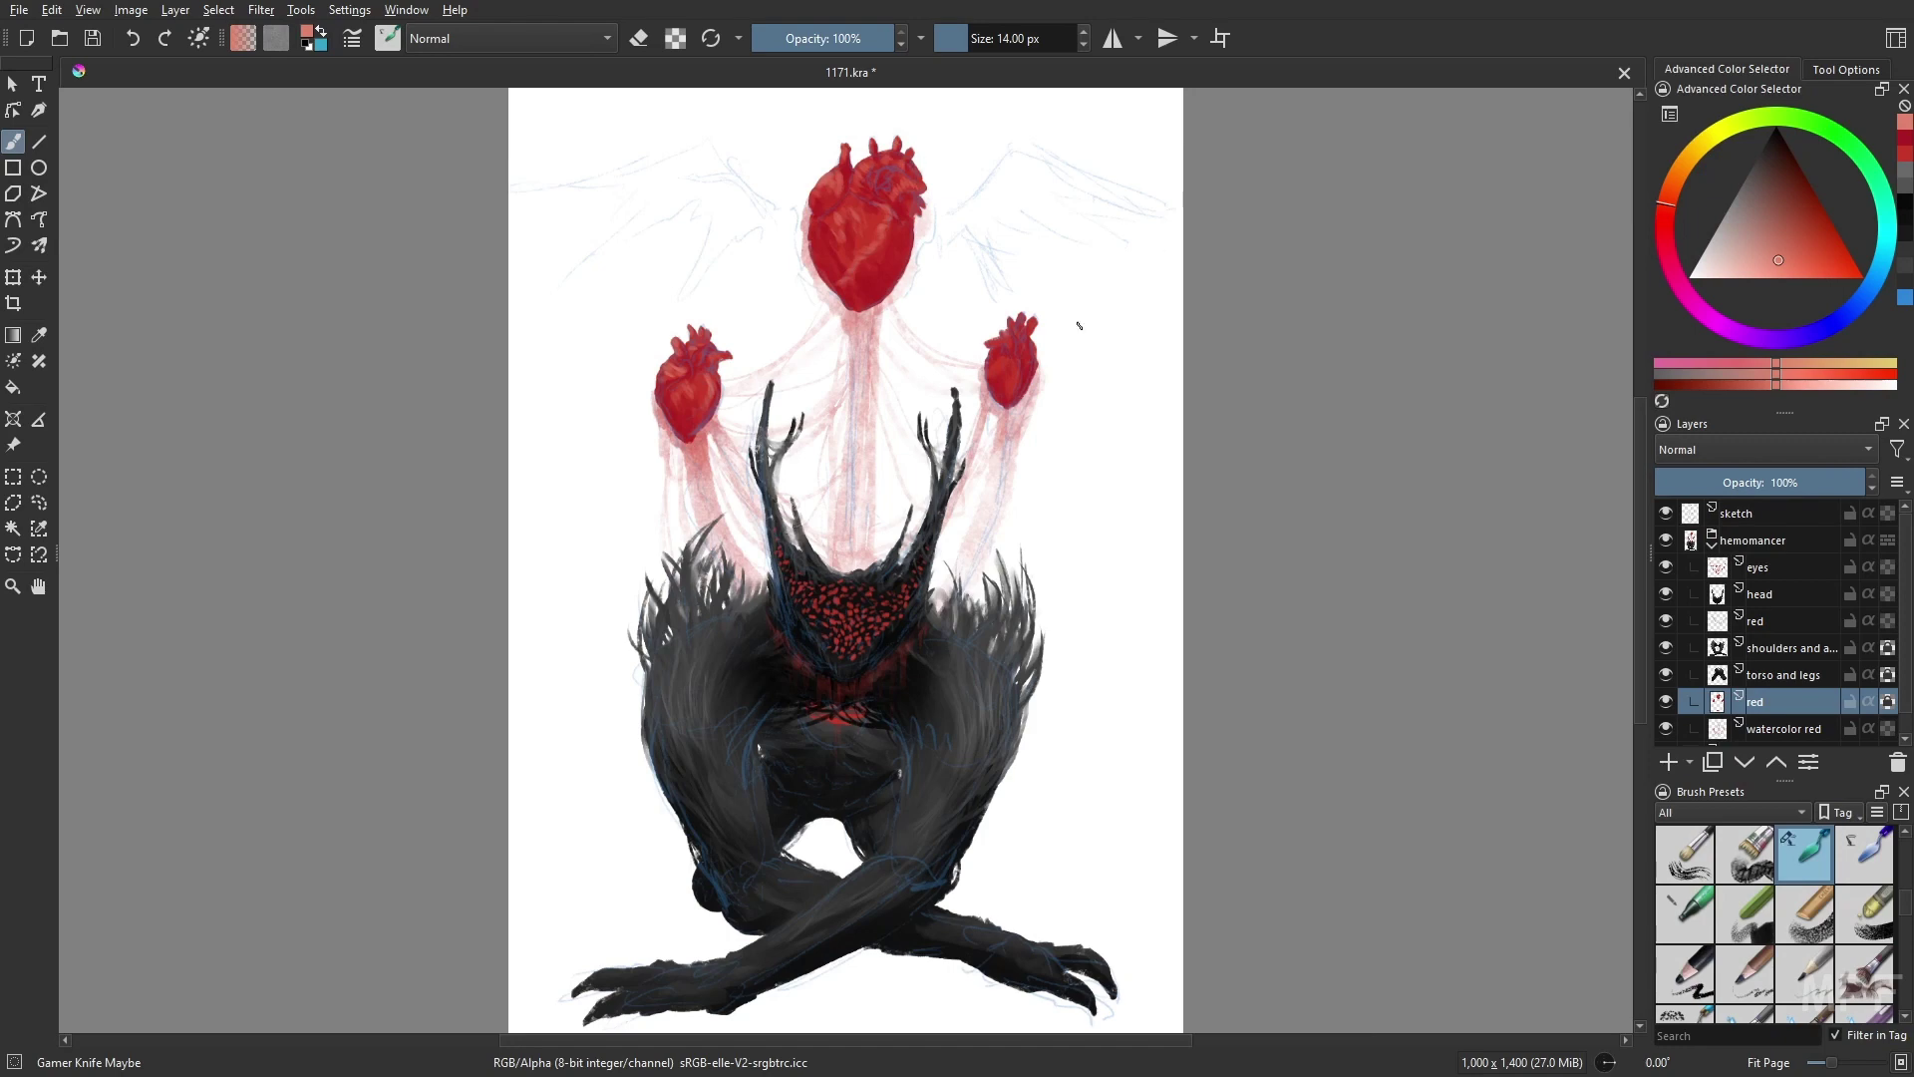
- Hide the sketch layer and refine the hearts with dark red shading, using the brush between 12 and 20 px
click(1665, 512)
click(1801, 198)
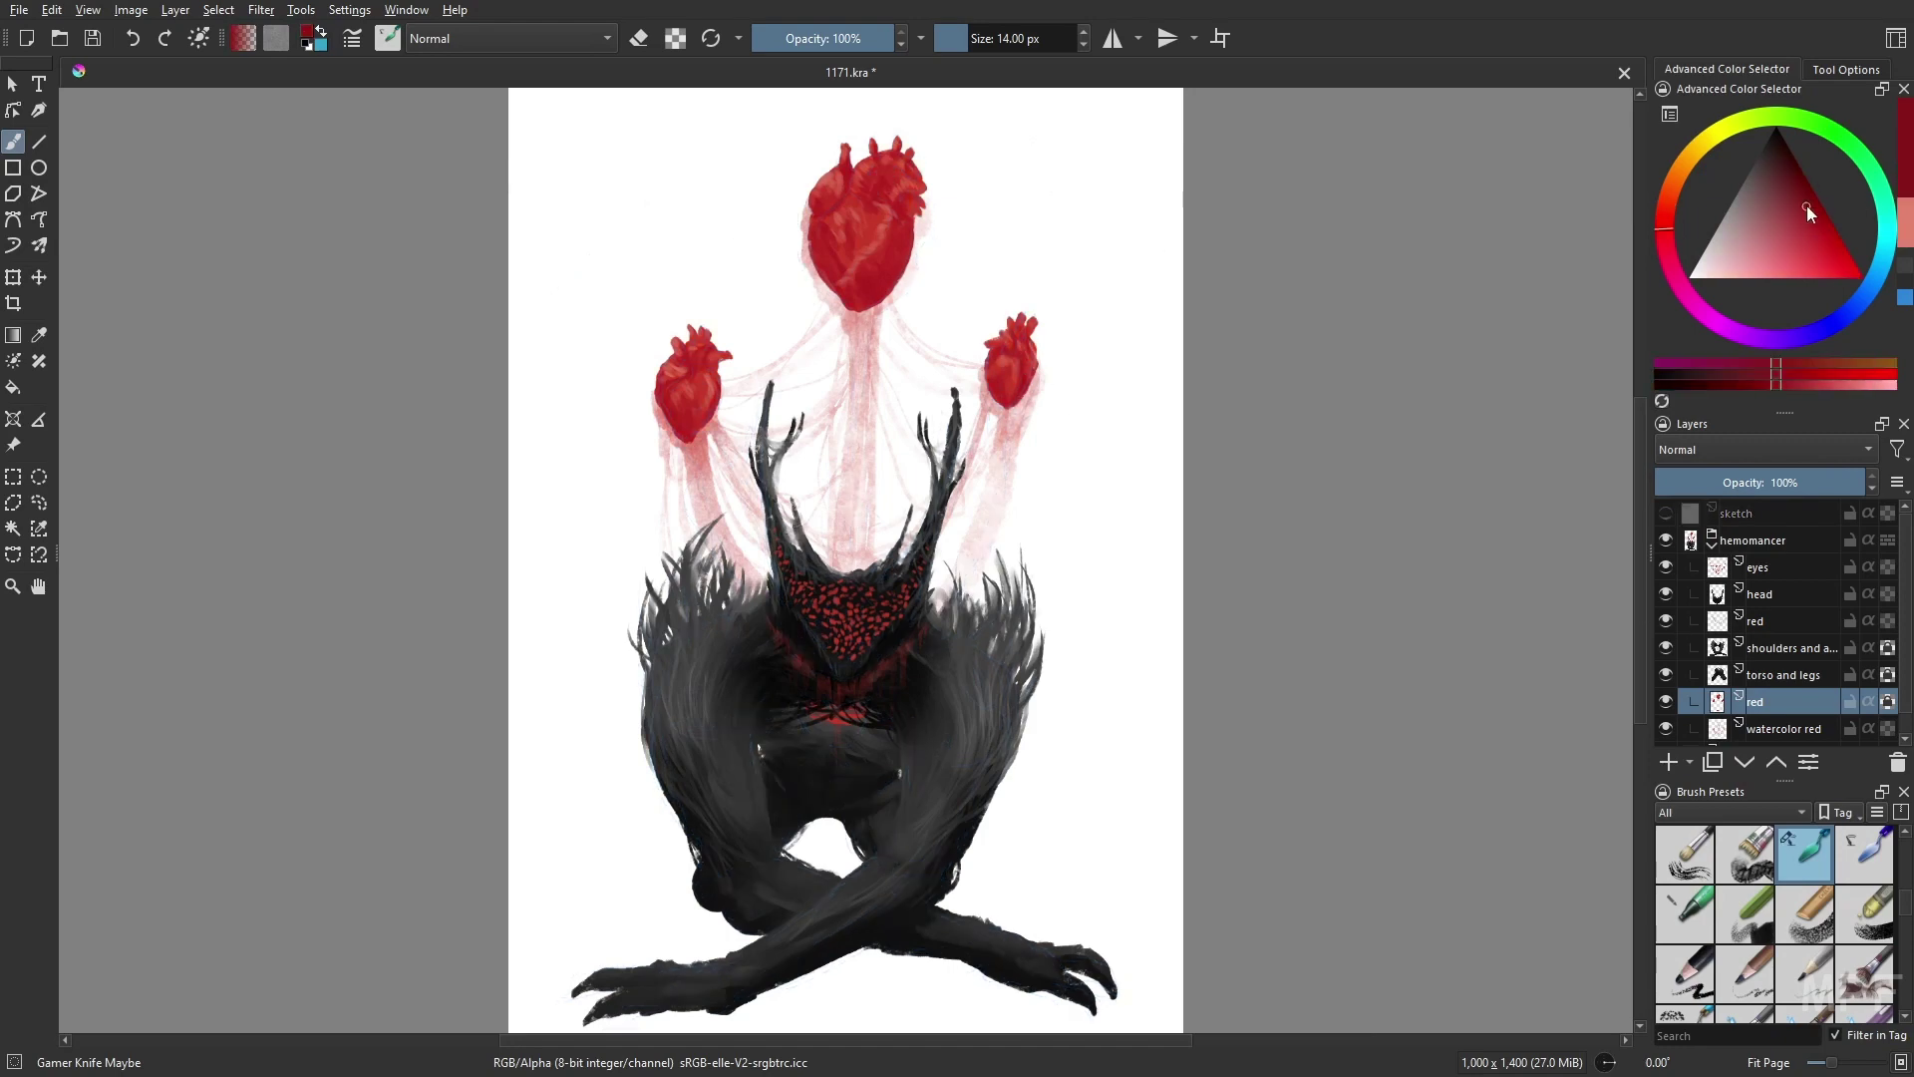
key(bracketleft)
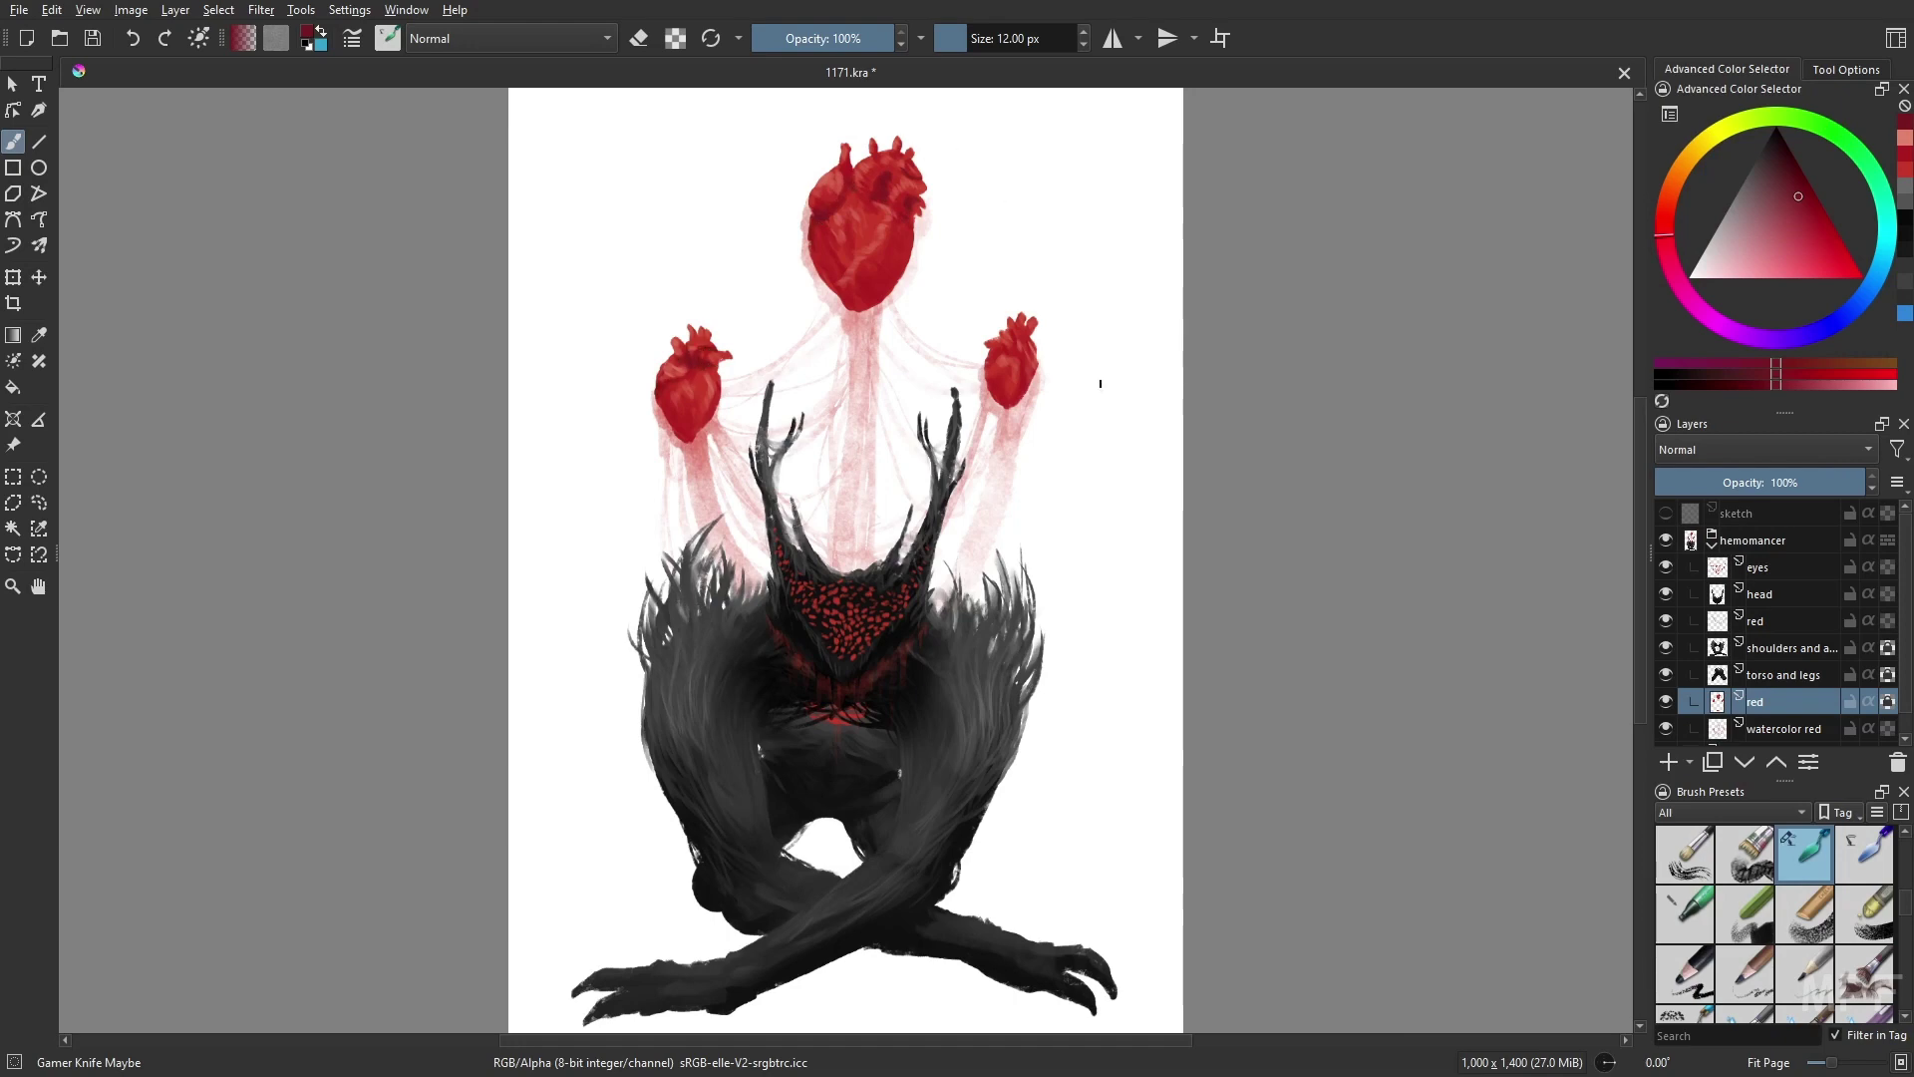
key(bracketright)
key(bracketright)
key(bracketright)
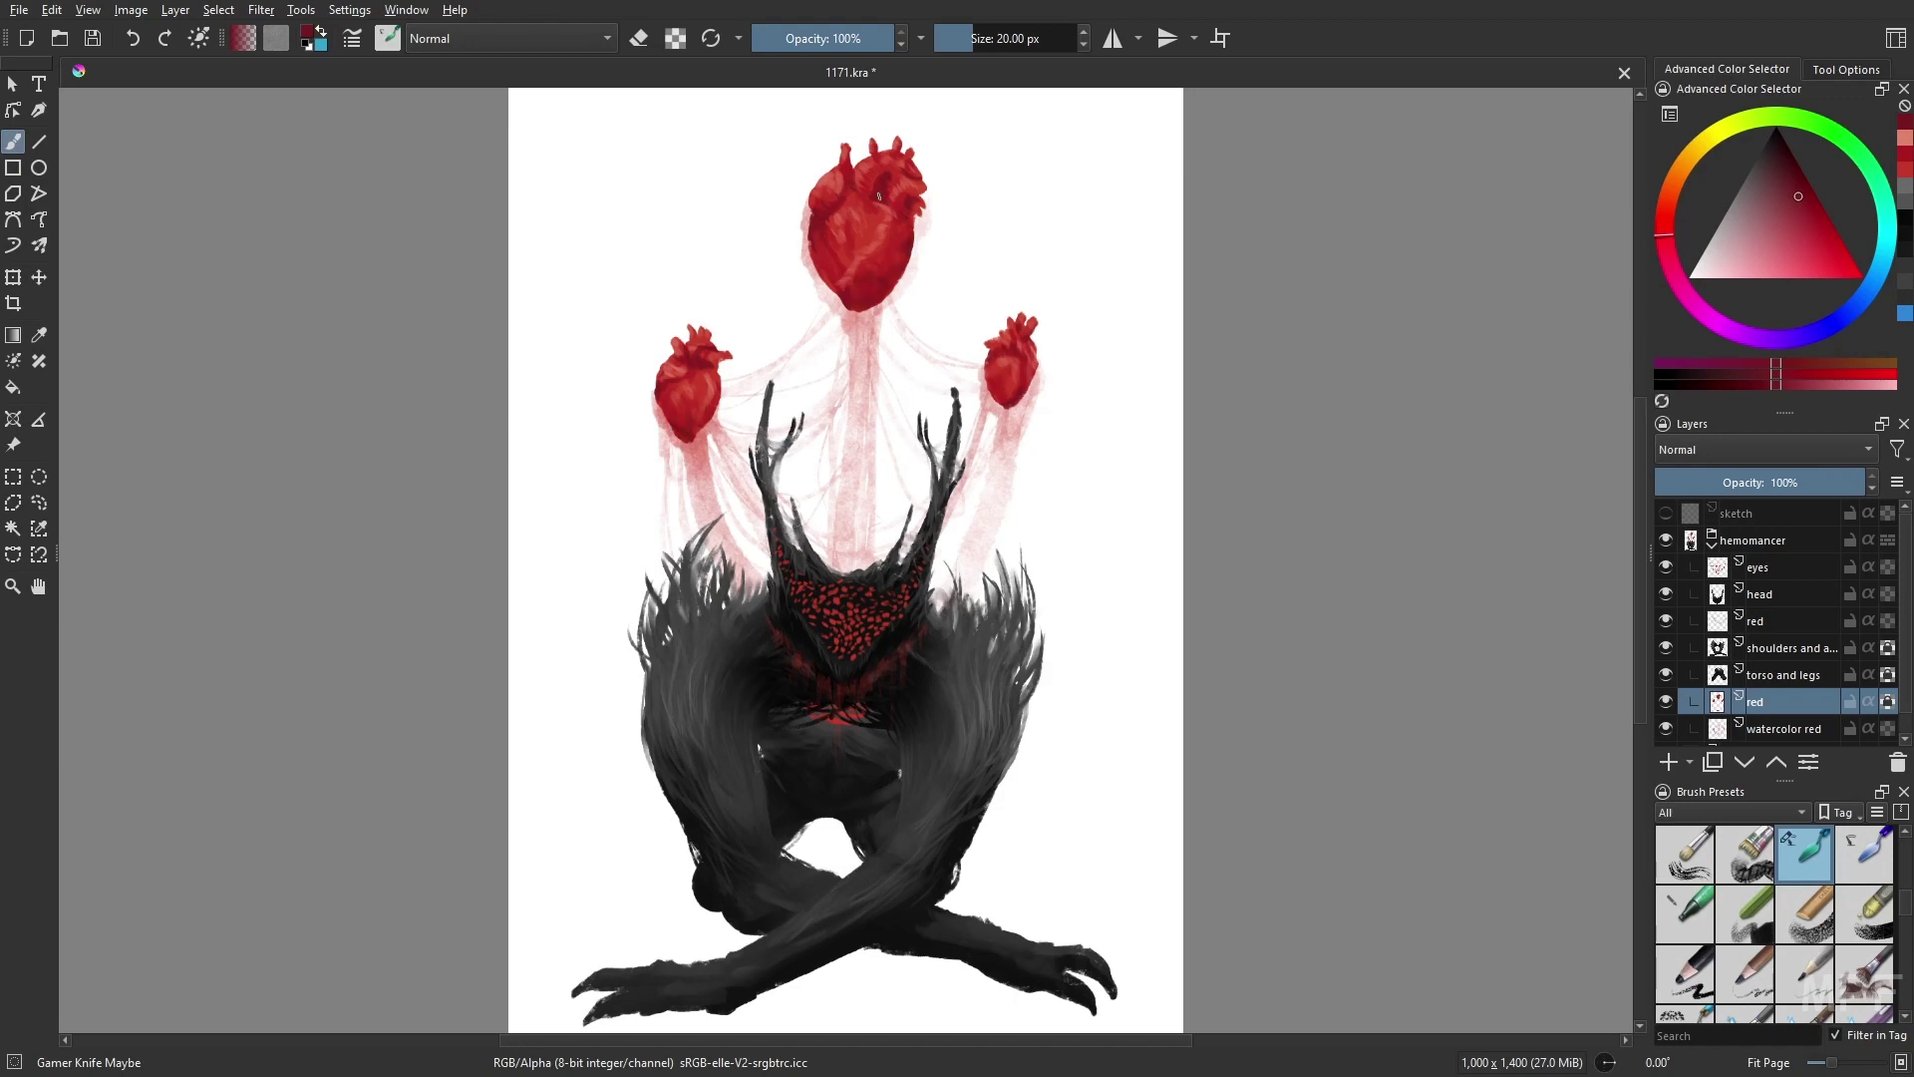
drag(935, 189, 842, 266)
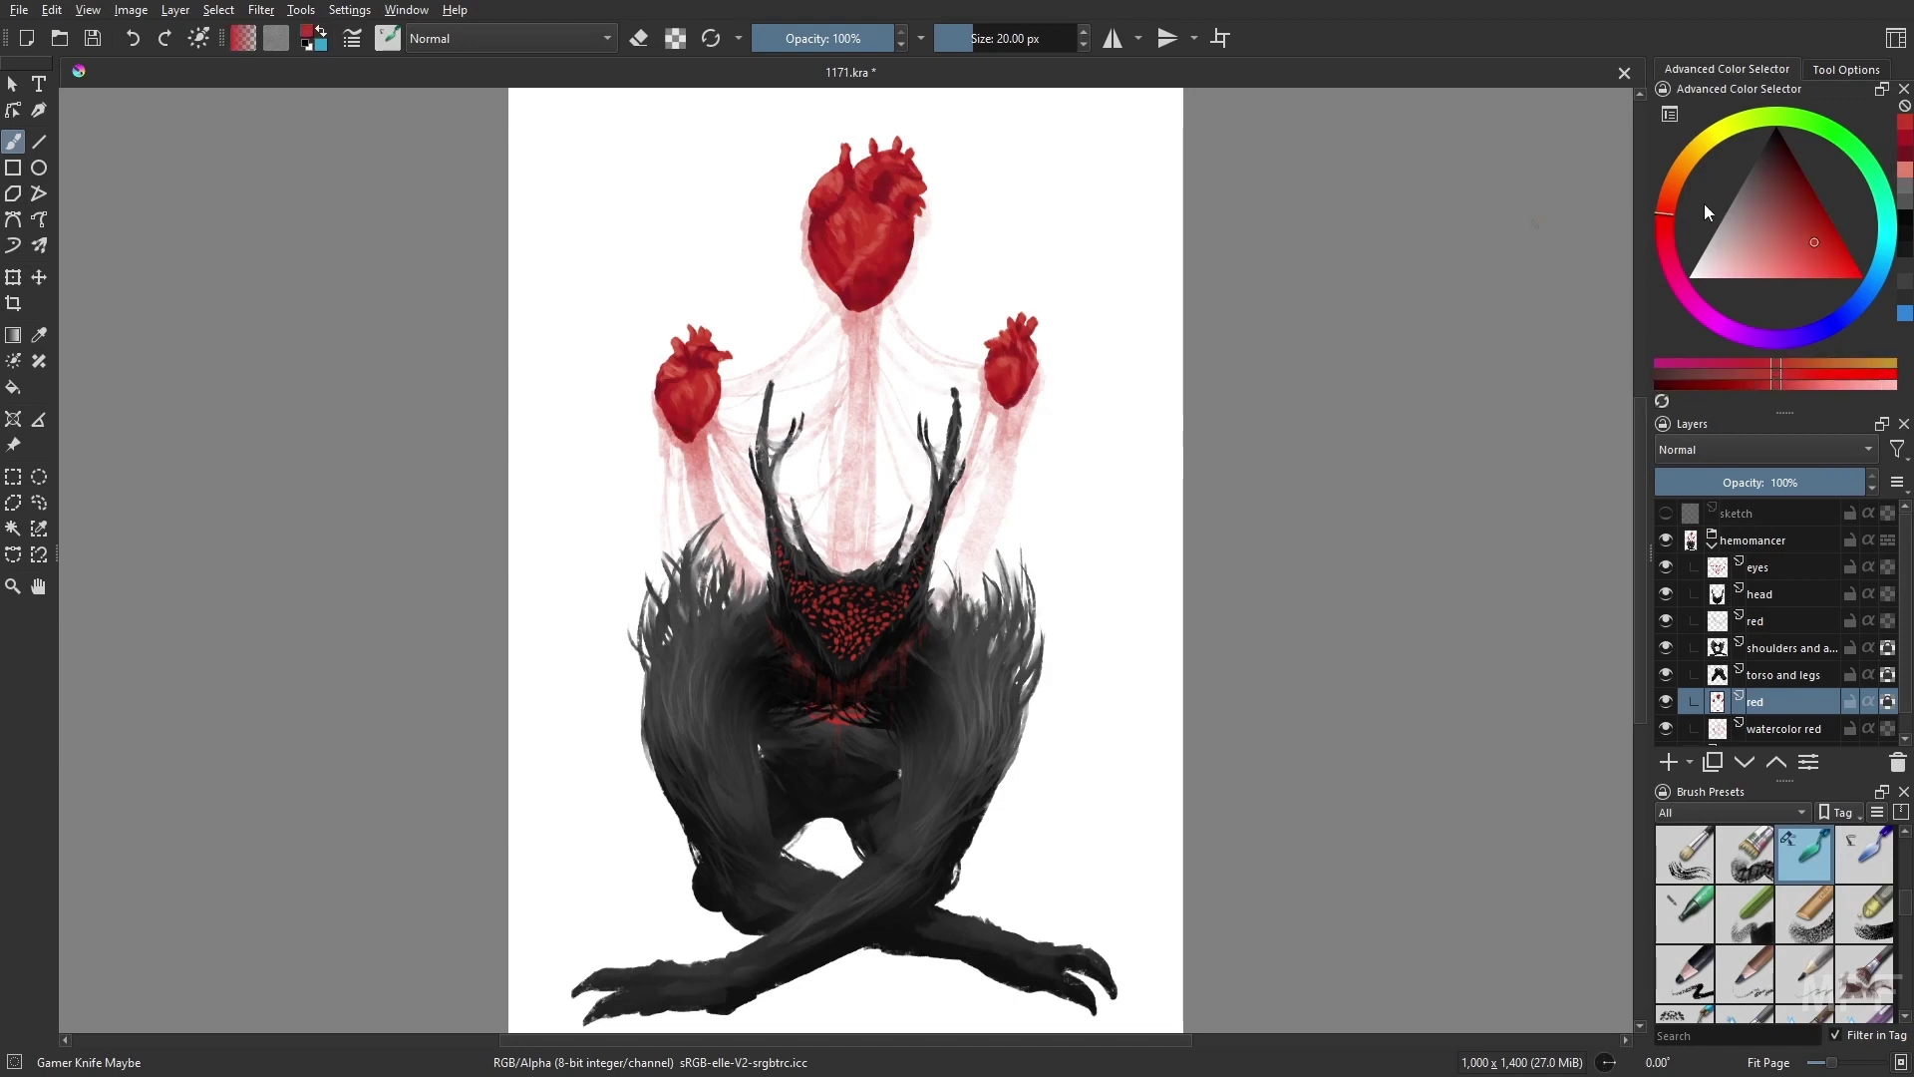
- Show the sketch and paint crimson wing bones beside the large heart on the watercolor red layer with WaterC Spread at about 98 px
click(1784, 728)
click(1665, 512)
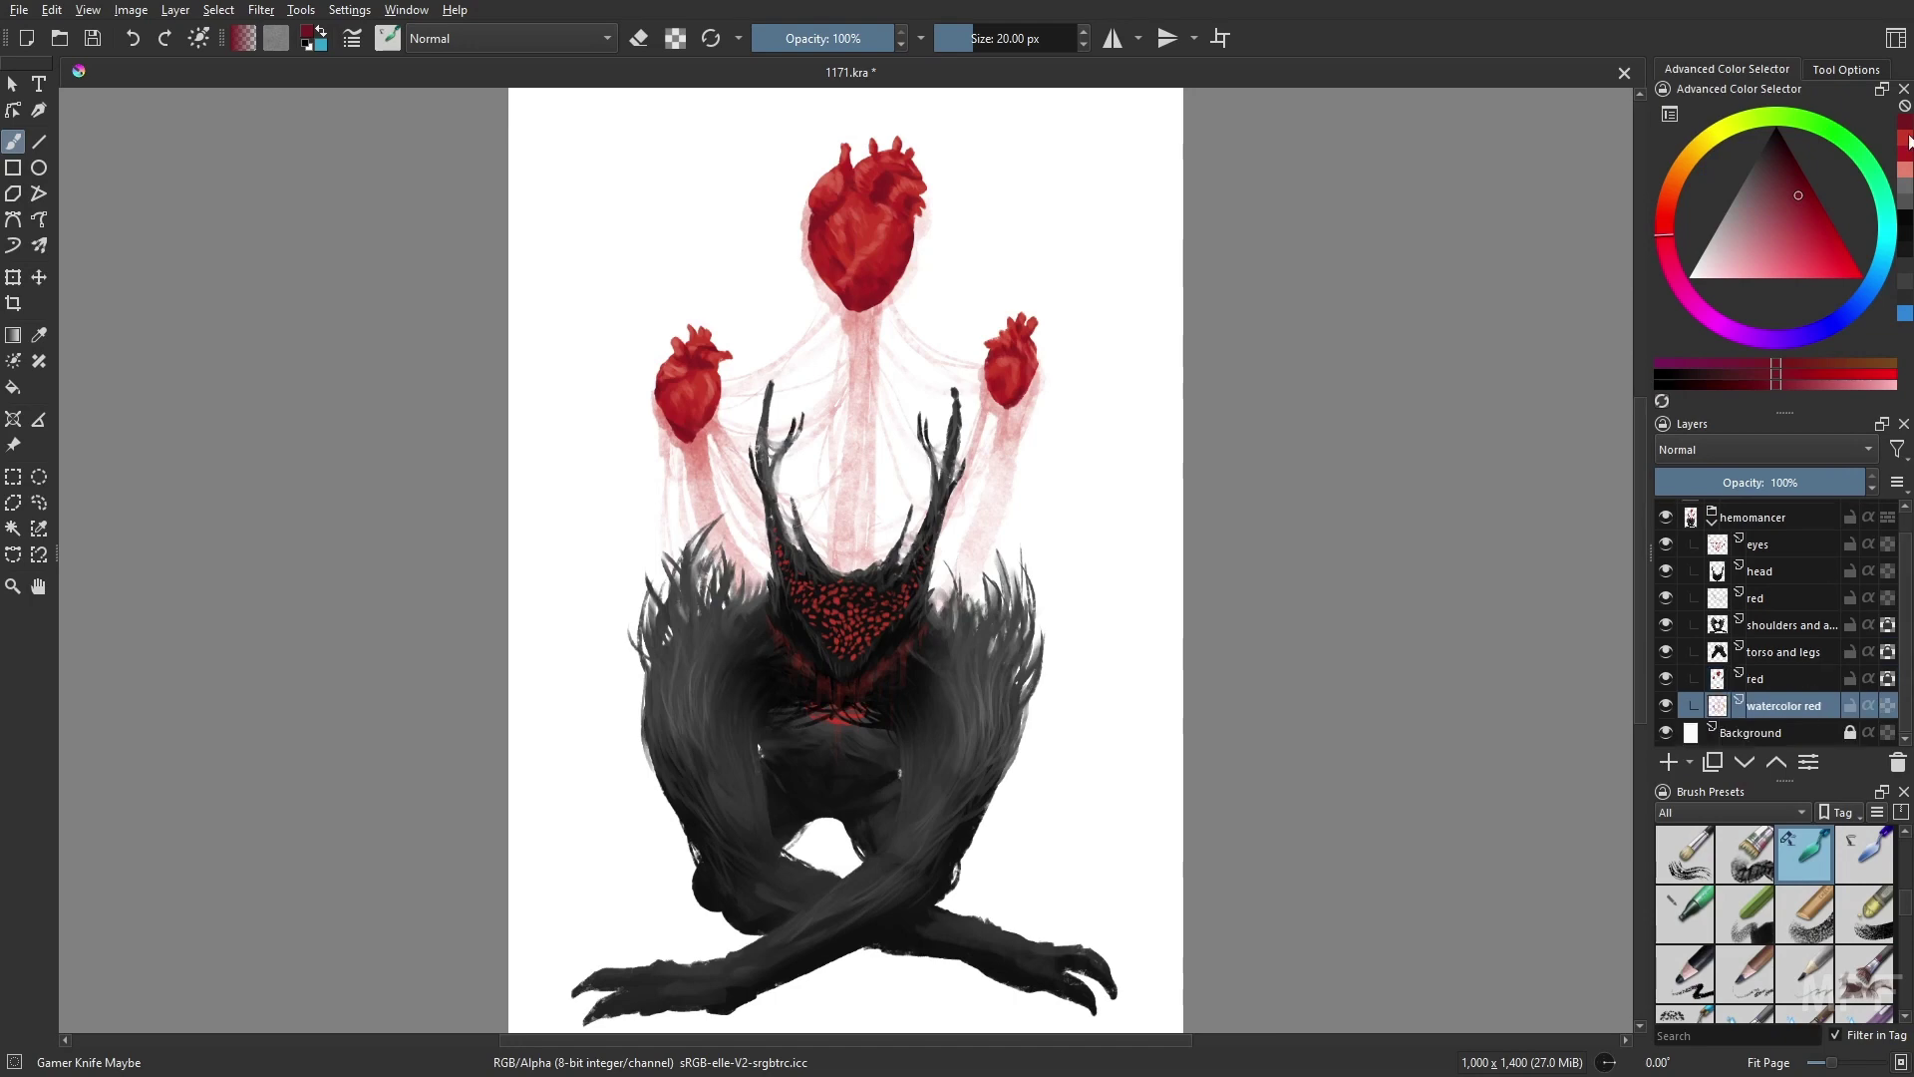
right_click(1357, 575)
click(1355, 698)
key(bracketright)
key(bracketright)
key(bracketright)
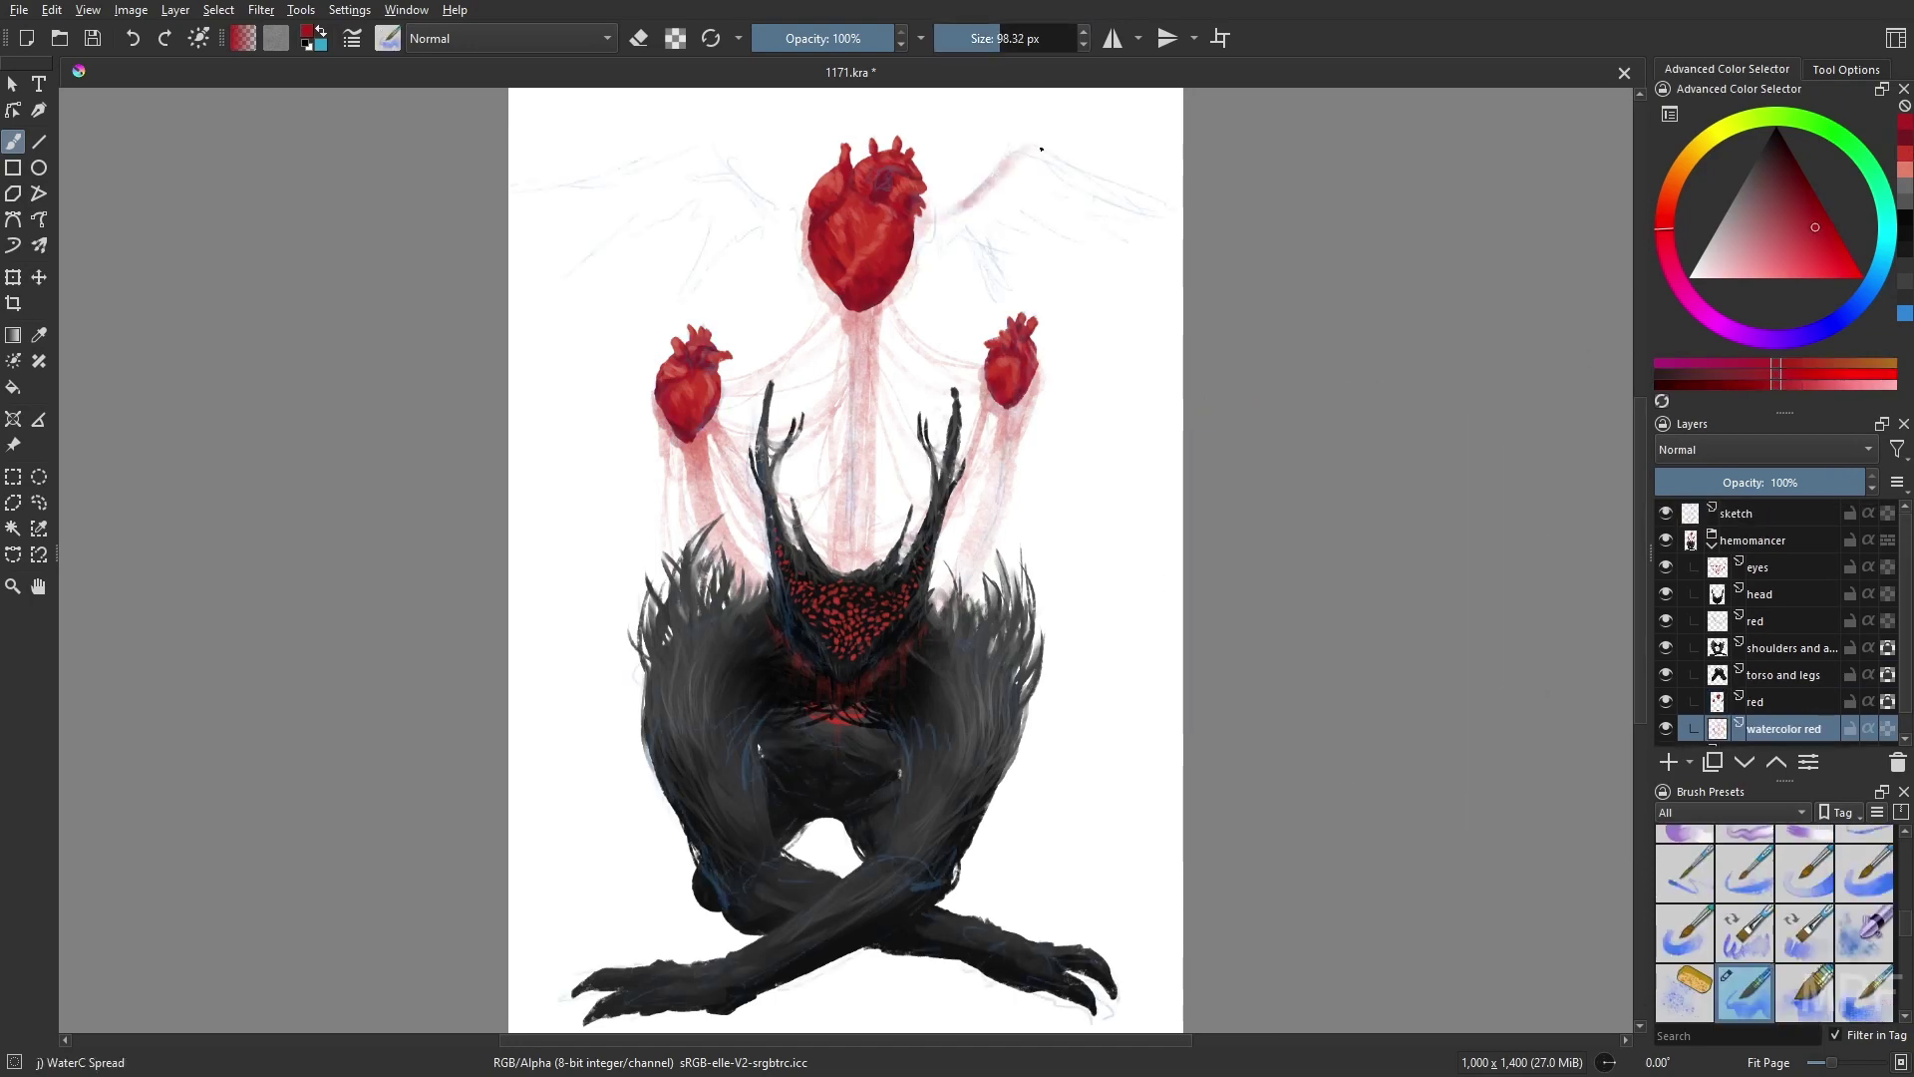
mouse_move(1016, 150)
mouse_down()
mouse_move(1025, 278)
mouse_move(1025, 218)
mouse_move(1200, 222)
mouse_up()
key(m)
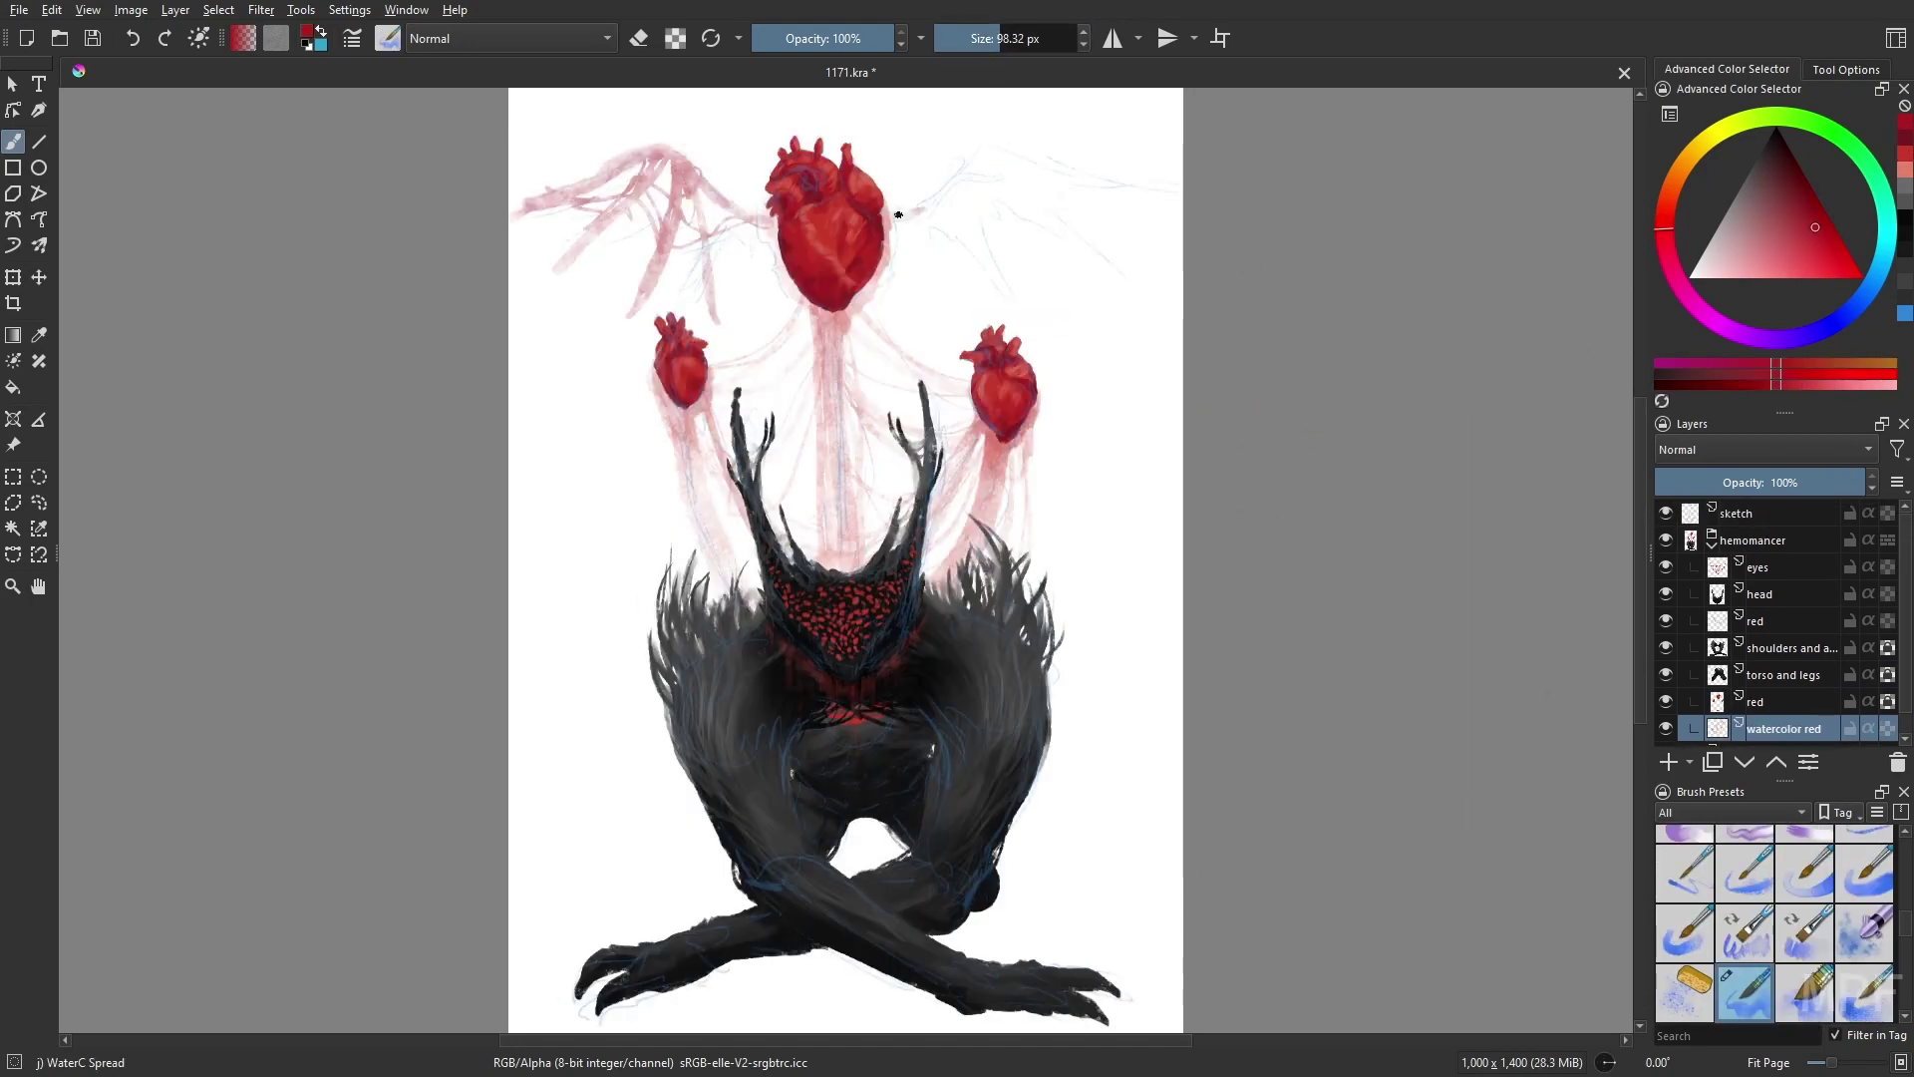
mouse_move(982, 149)
mouse_down()
mouse_move(979, 295)
mouse_move(968, 206)
mouse_move(1046, 264)
mouse_up()
drag(1007, 180, 1126, 194)
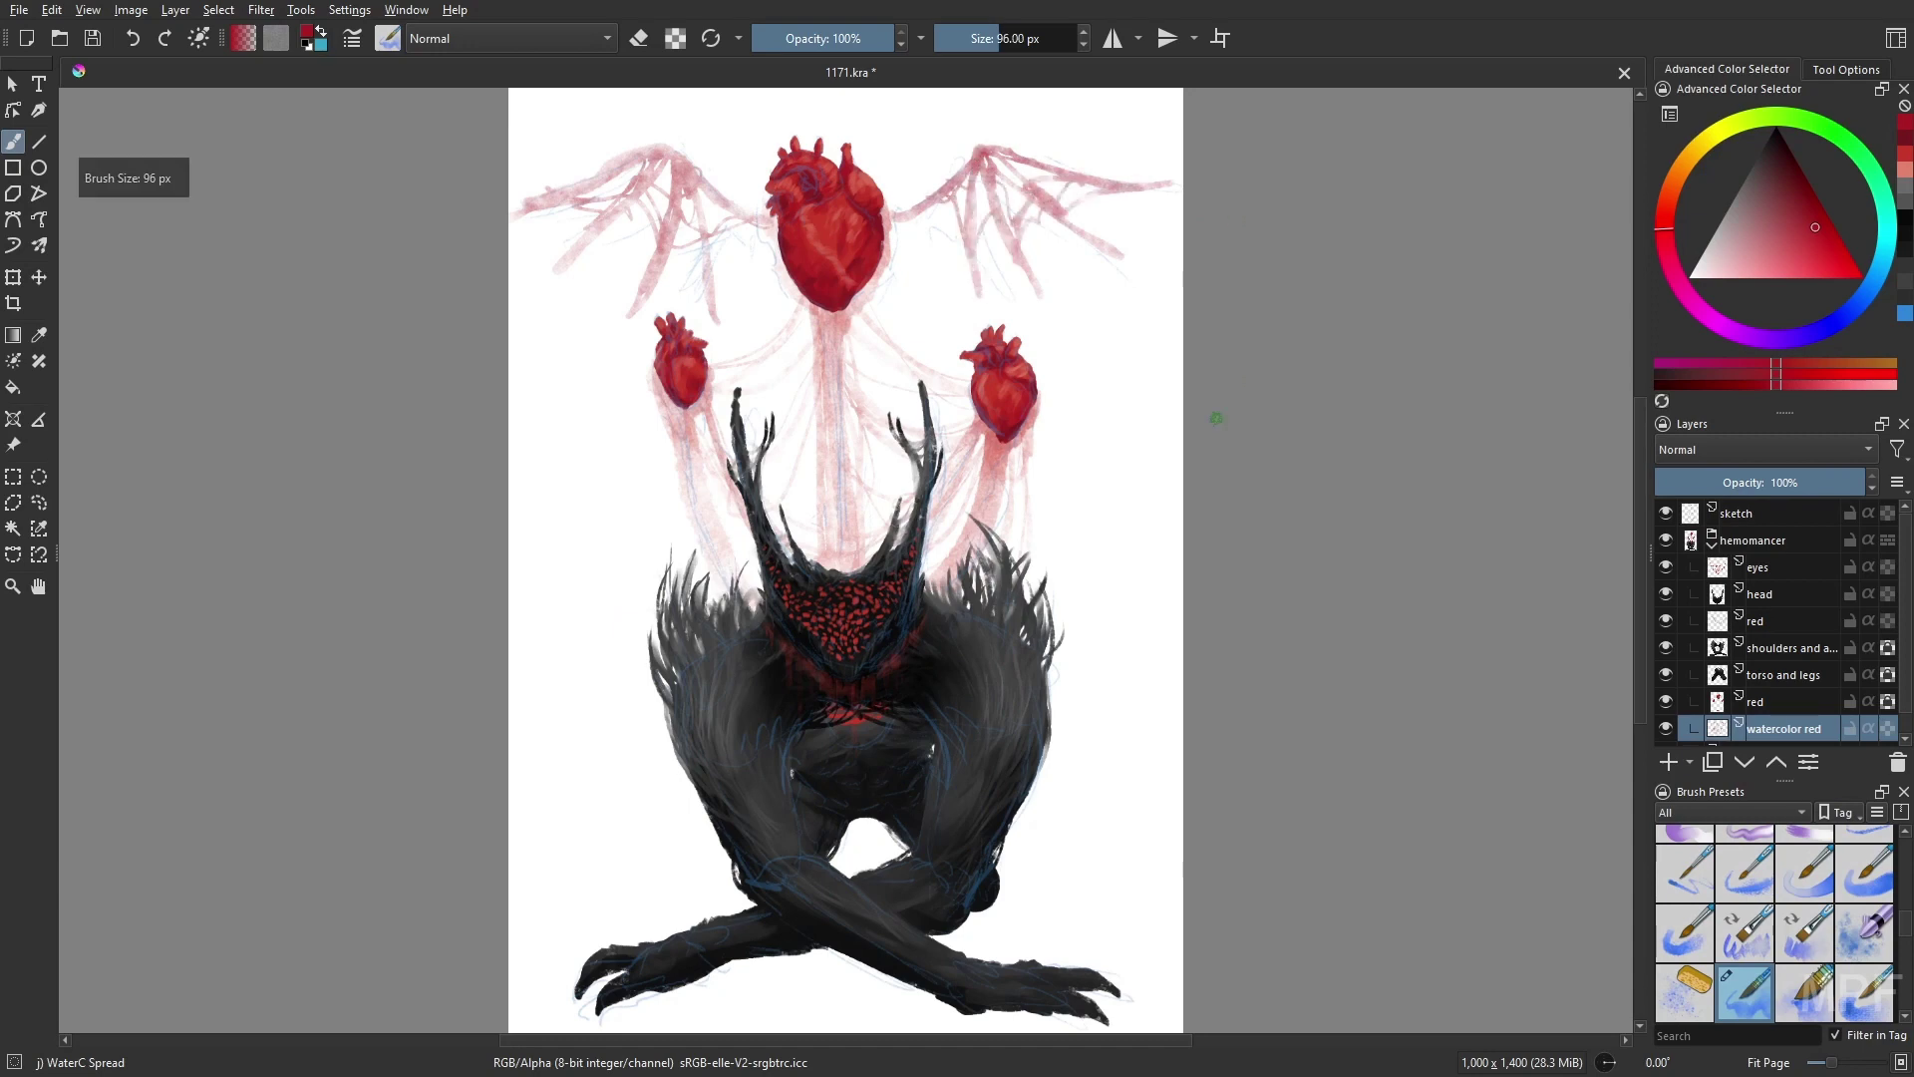
- Reinforce the large heart's wings with brighter red connecting strands and webbing, using the watercolor brush at 84 px
key(bracketleft)
drag(887, 200, 997, 239)
drag(688, 209, 837, 275)
click(1899, 172)
drag(887, 194, 952, 240)
mouse_move(947, 169)
mouse_down()
mouse_move(1082, 189)
mouse_move(1002, 238)
mouse_move(1007, 199)
mouse_up()
- Paint small red watercolor wings on both smaller hearts at 84 px with the mirrored view off
key(m)
mouse_move(653, 376)
mouse_down()
mouse_move(594, 402)
mouse_move(563, 449)
mouse_move(588, 478)
mouse_up()
drag(653, 389, 598, 438)
drag(757, 369, 728, 404)
mouse_move(1041, 367)
mouse_down()
mouse_move(1097, 418)
mouse_move(1082, 448)
mouse_move(1092, 411)
mouse_up()
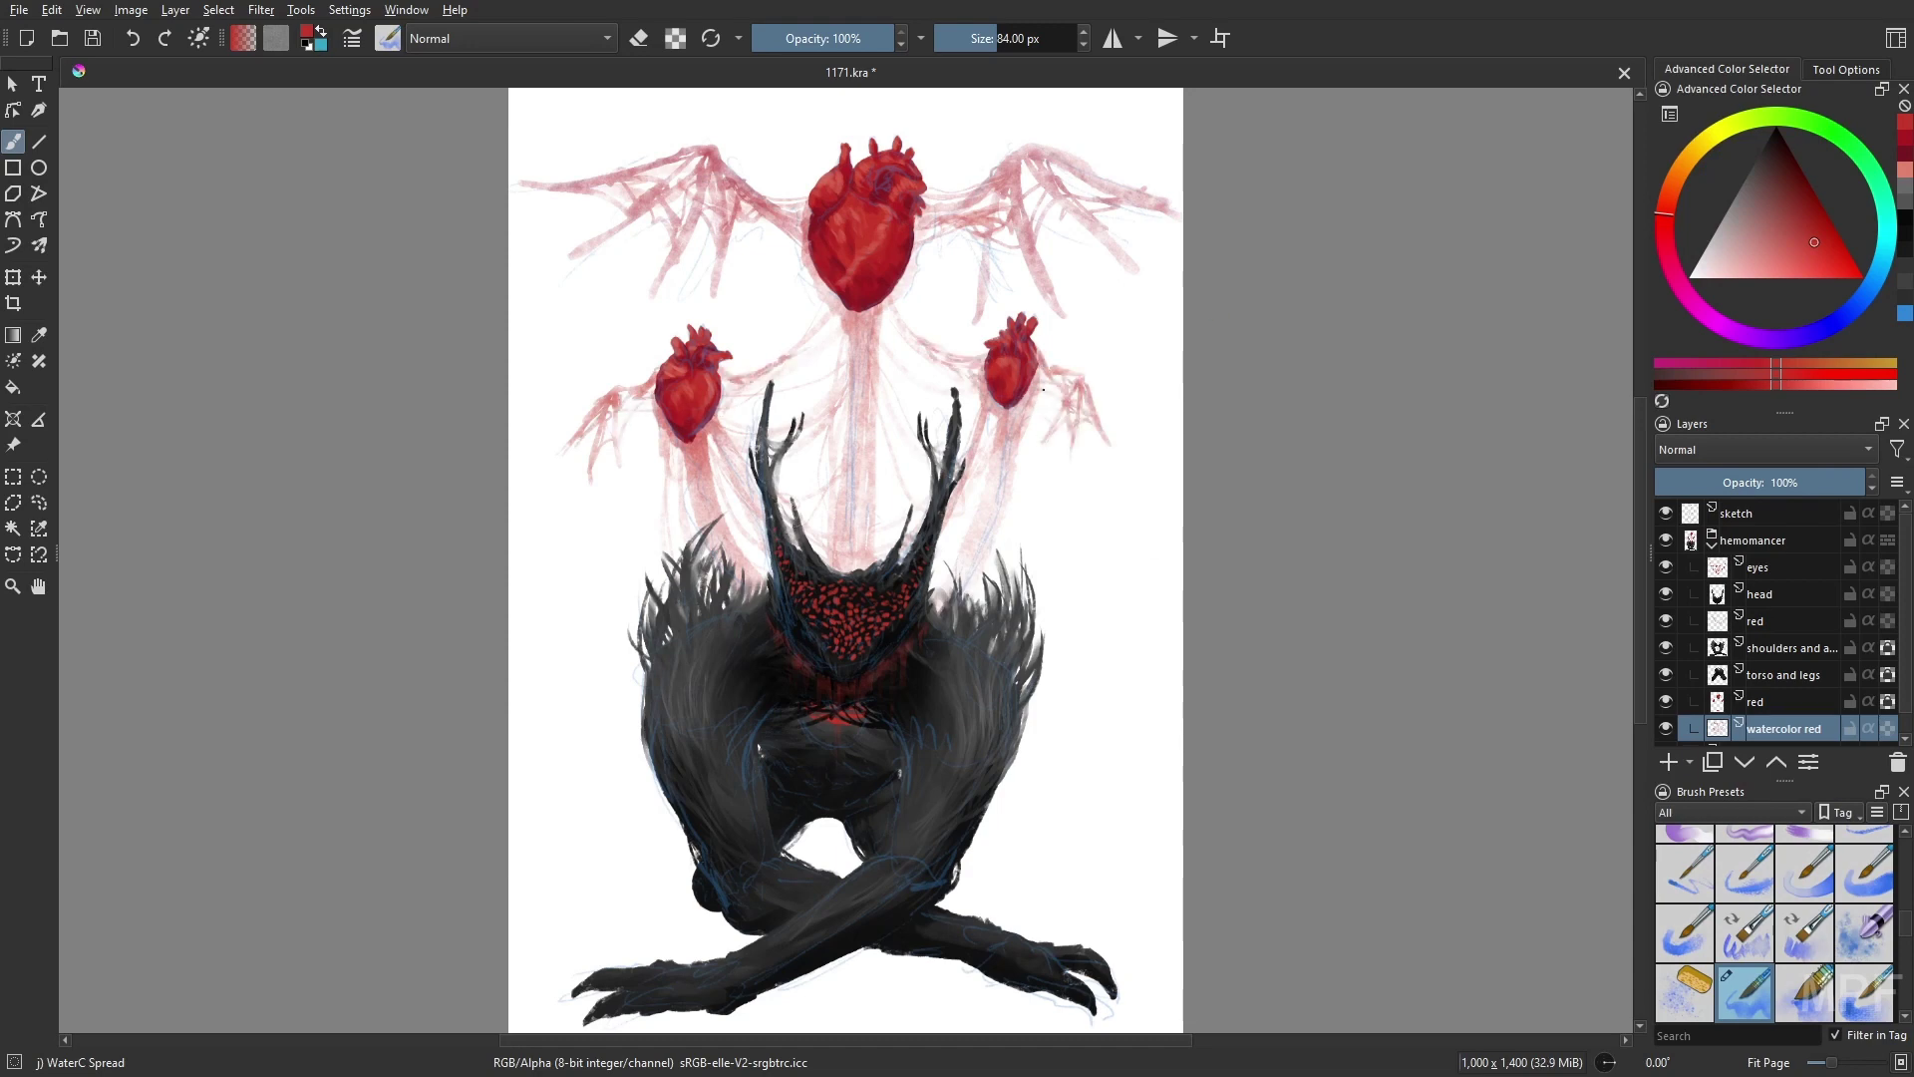
- Add a layer named "red... again" above torso and legs, hide the sketch, and paint watercolor red over the upper belly
click(1765, 678)
key(Insert)
double_click(1780, 674)
text(red... again)
key(Return)
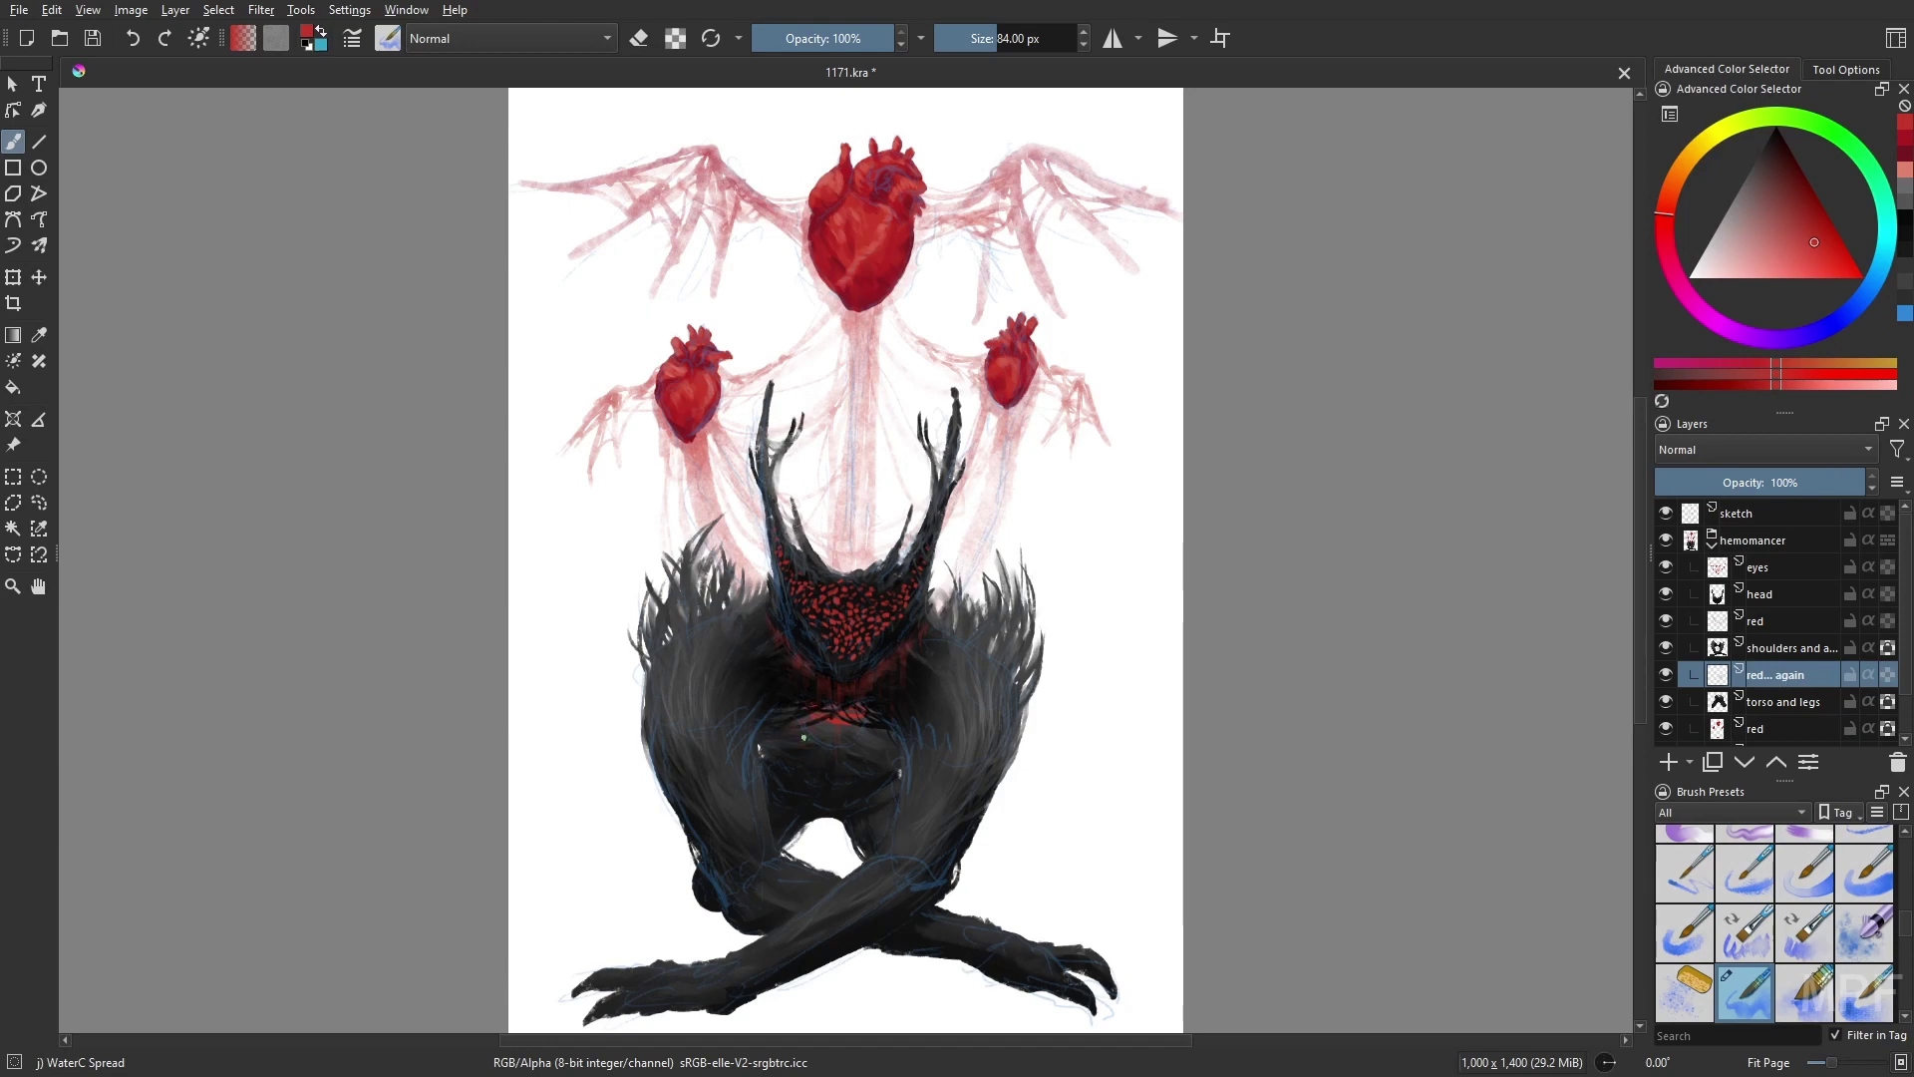
click(1665, 512)
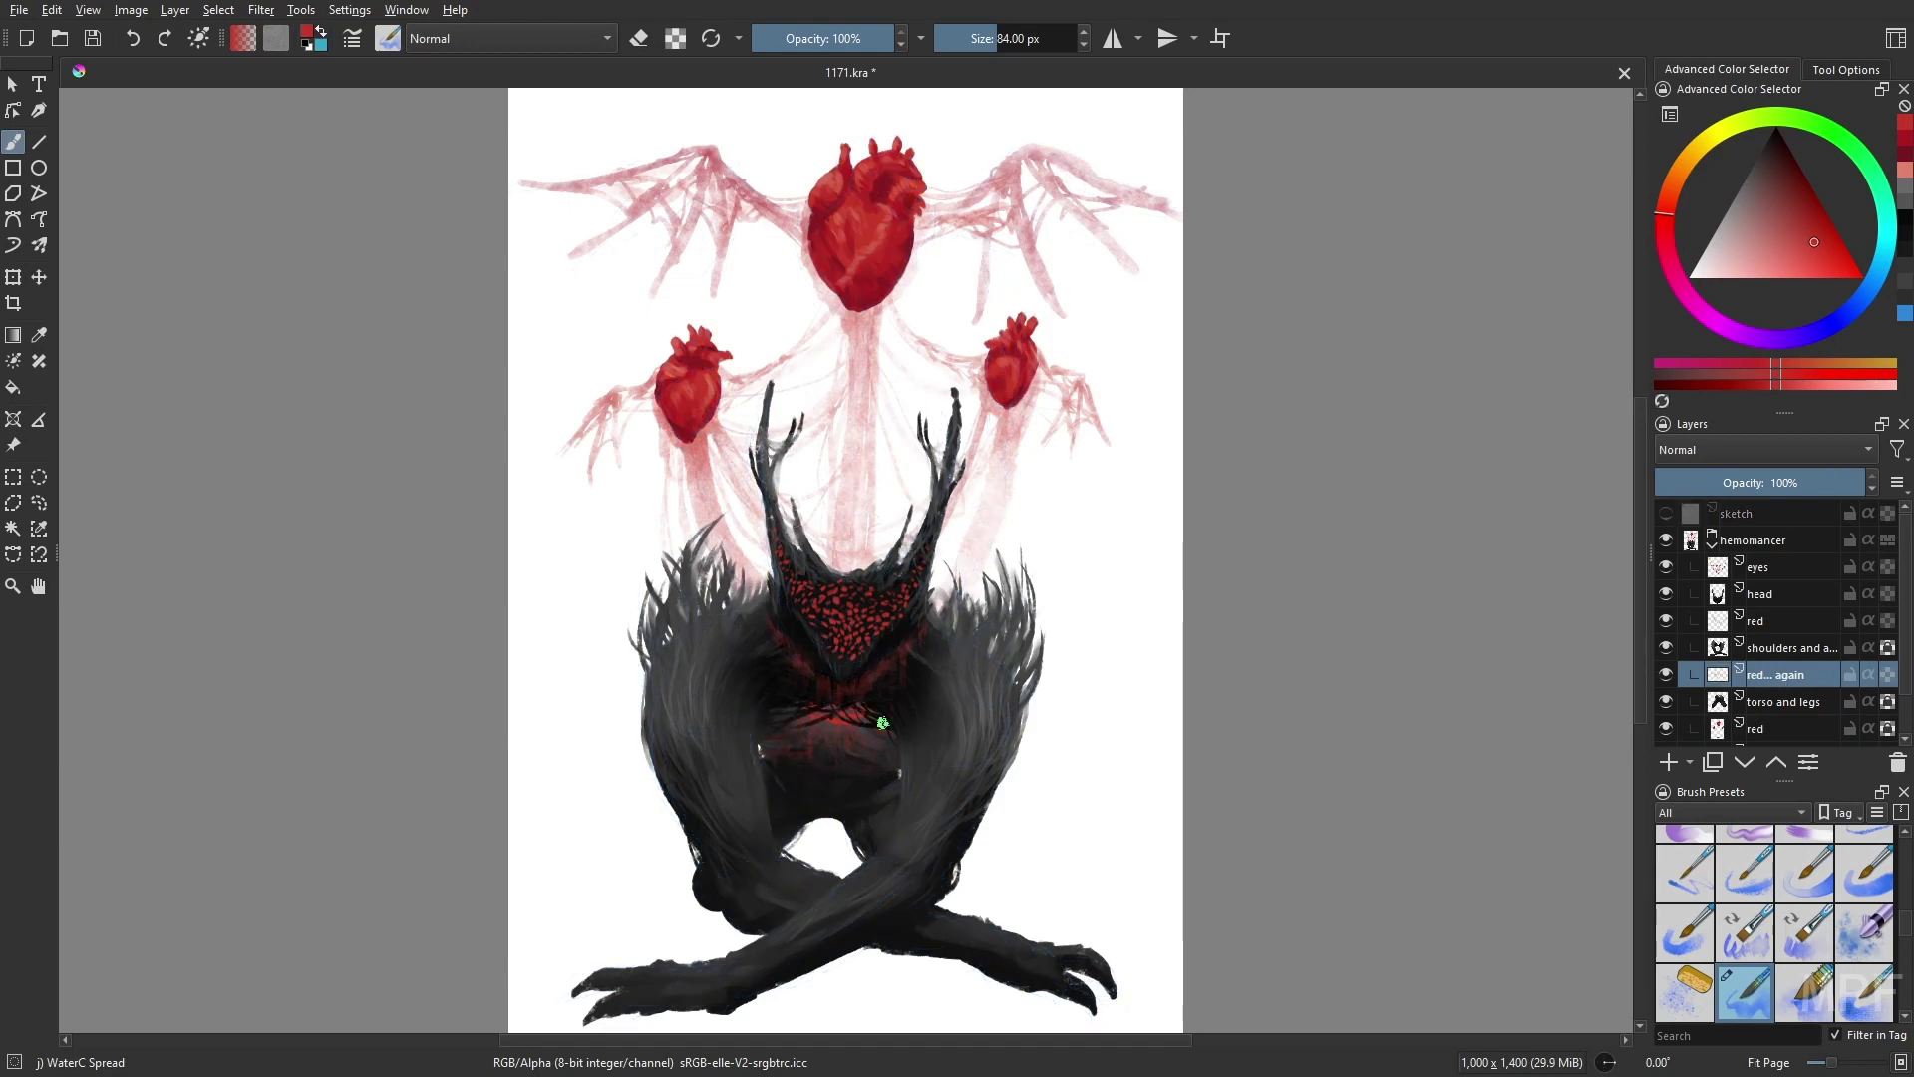
- Paint thin curling red tendrils around both shoulders and between the antlers on the watercolor red layer
key(Page_Down)
key(Page_Down)
key(Page_Down)
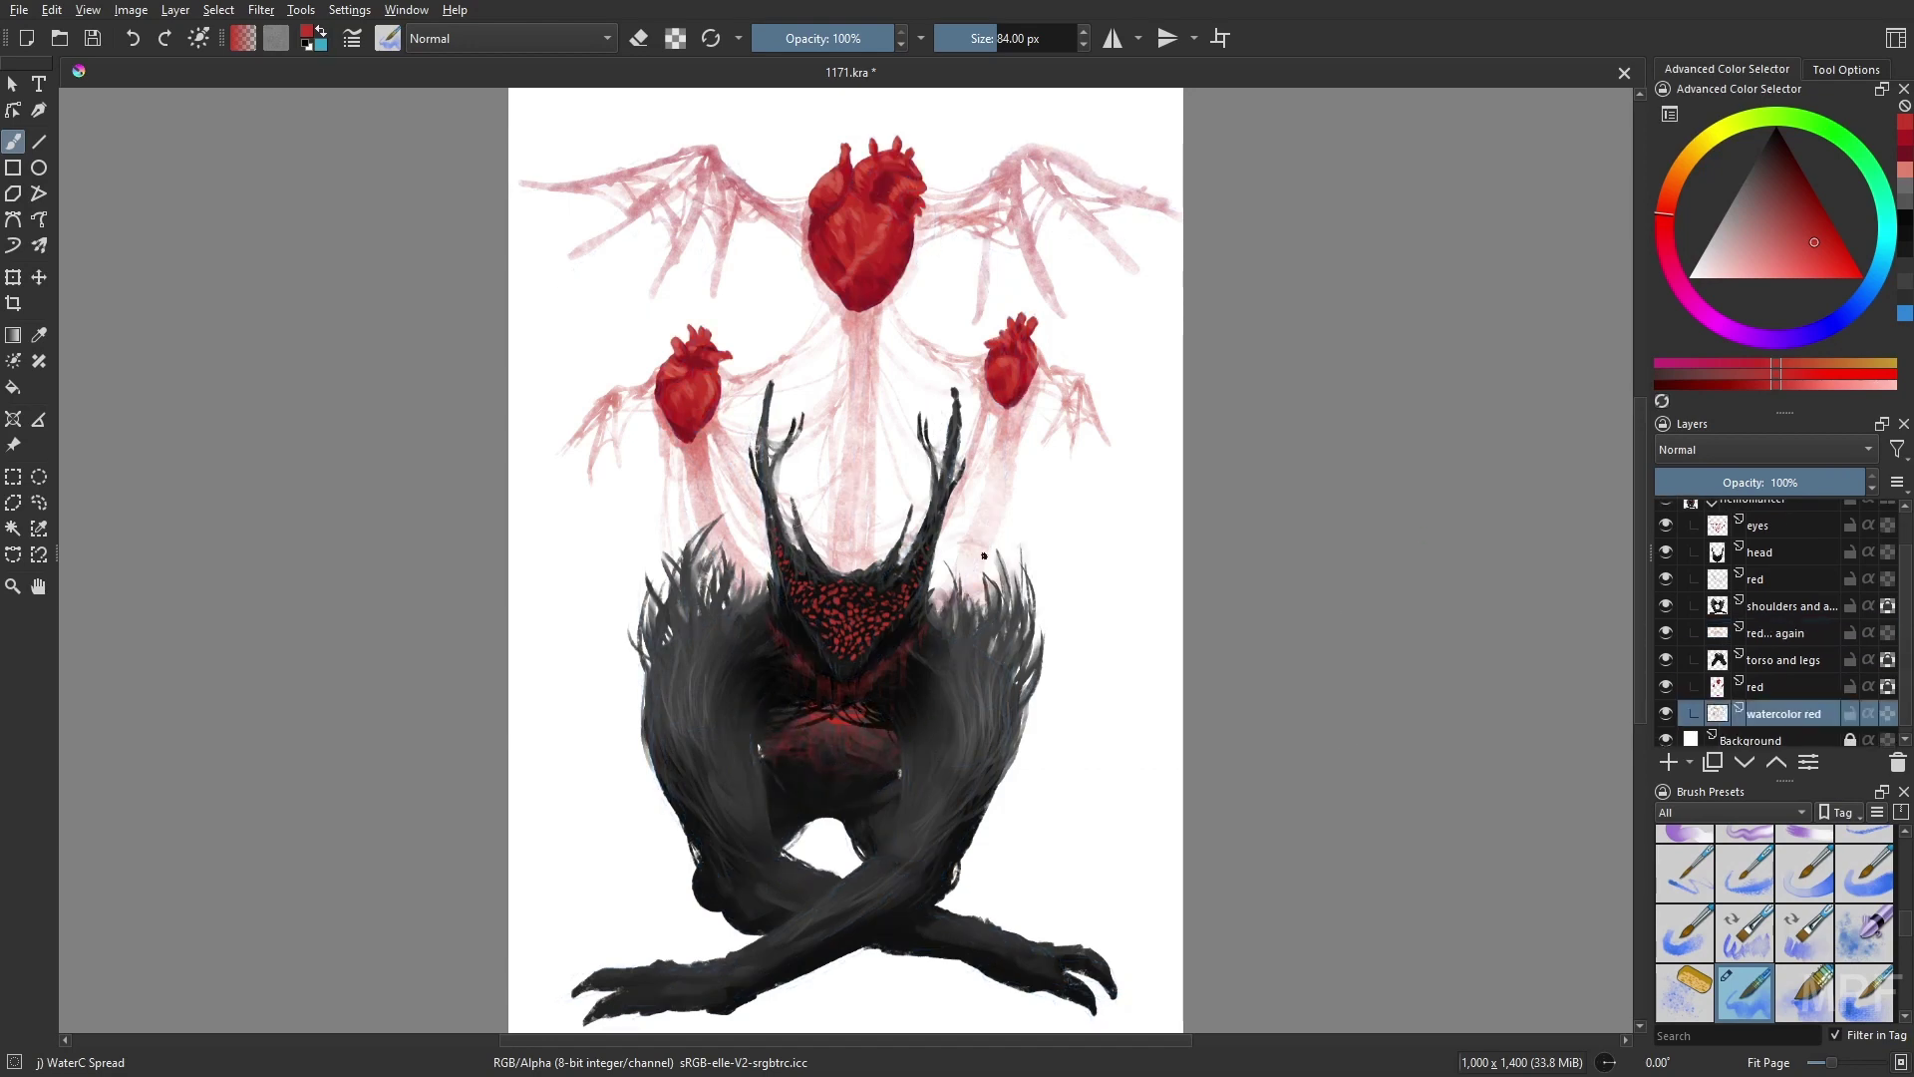
mouse_move(697, 505)
mouse_down()
mouse_move(610, 638)
mouse_move(623, 697)
mouse_up()
drag(638, 473, 648, 563)
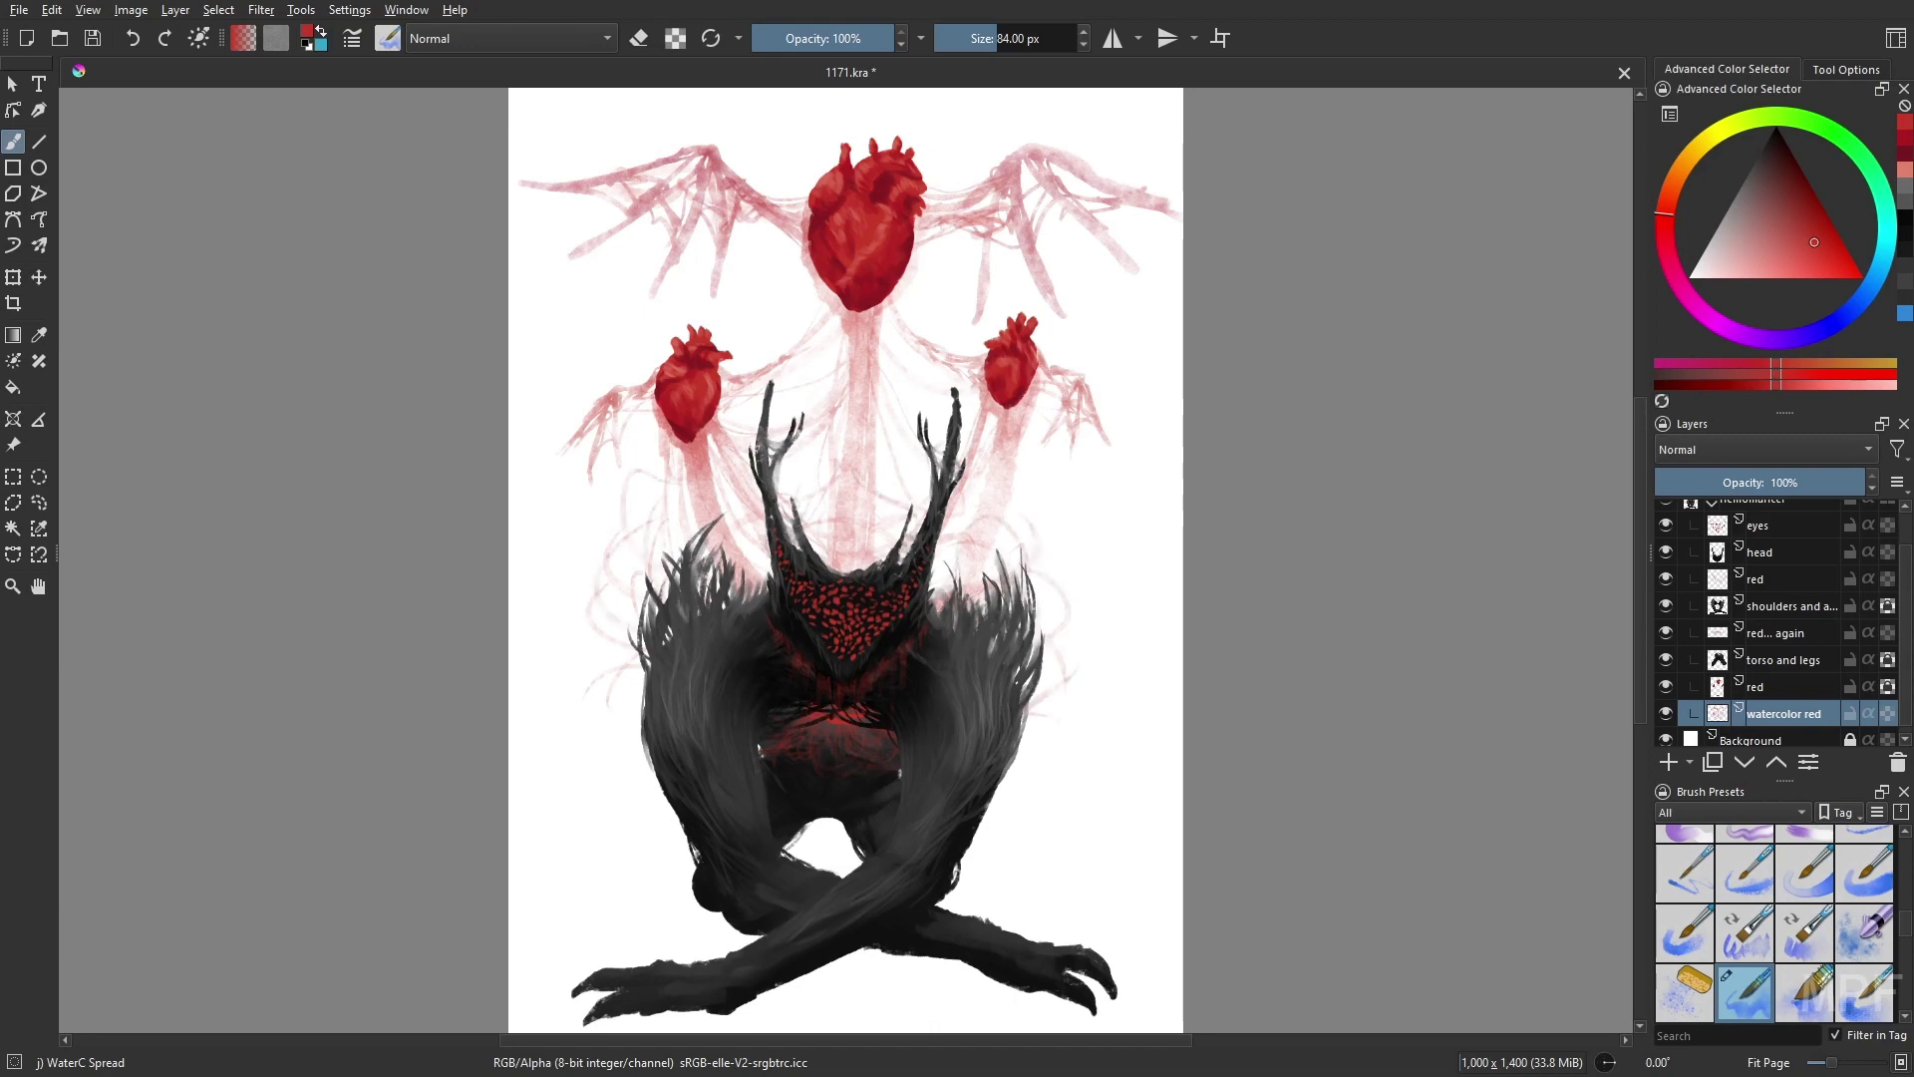
drag(897, 474, 857, 493)
- Wash watercolor red over the face and antler bases on the eyes layer at 84 px
click(1776, 529)
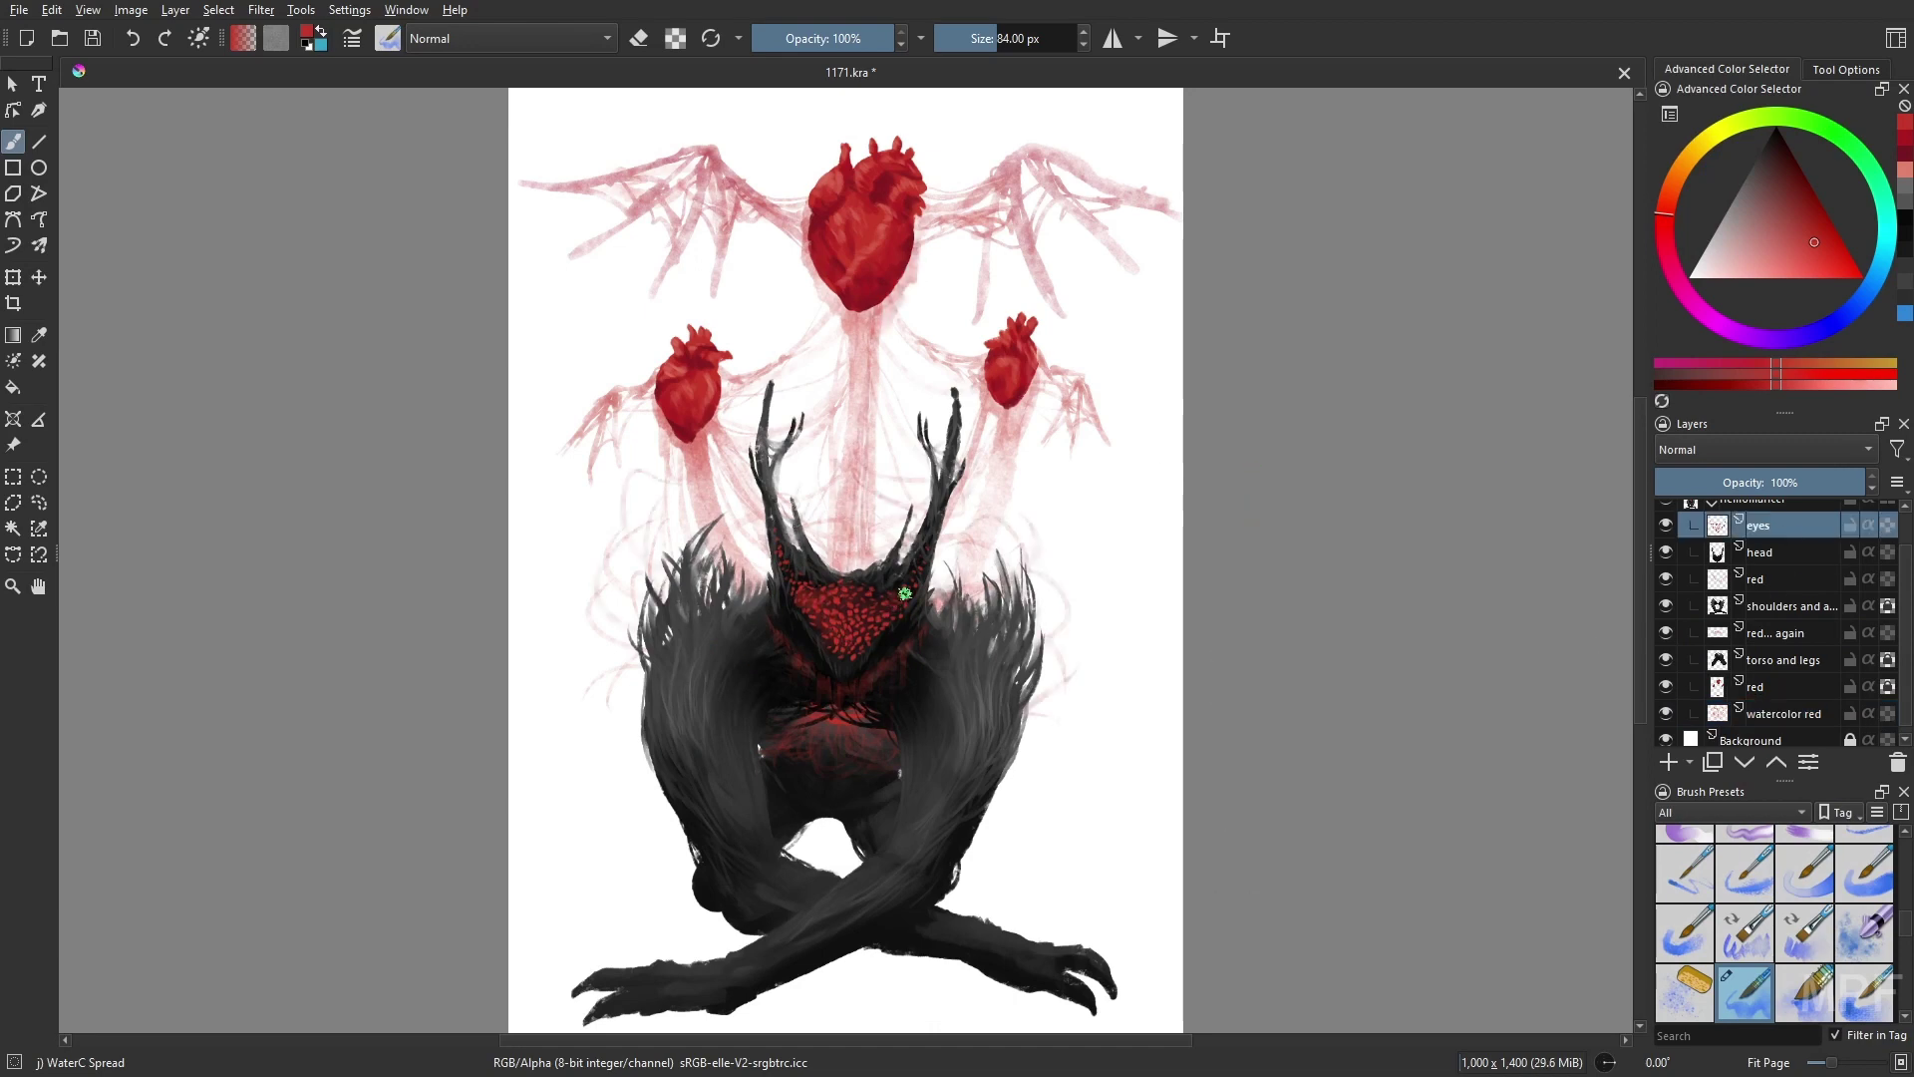
drag(786, 561, 838, 591)
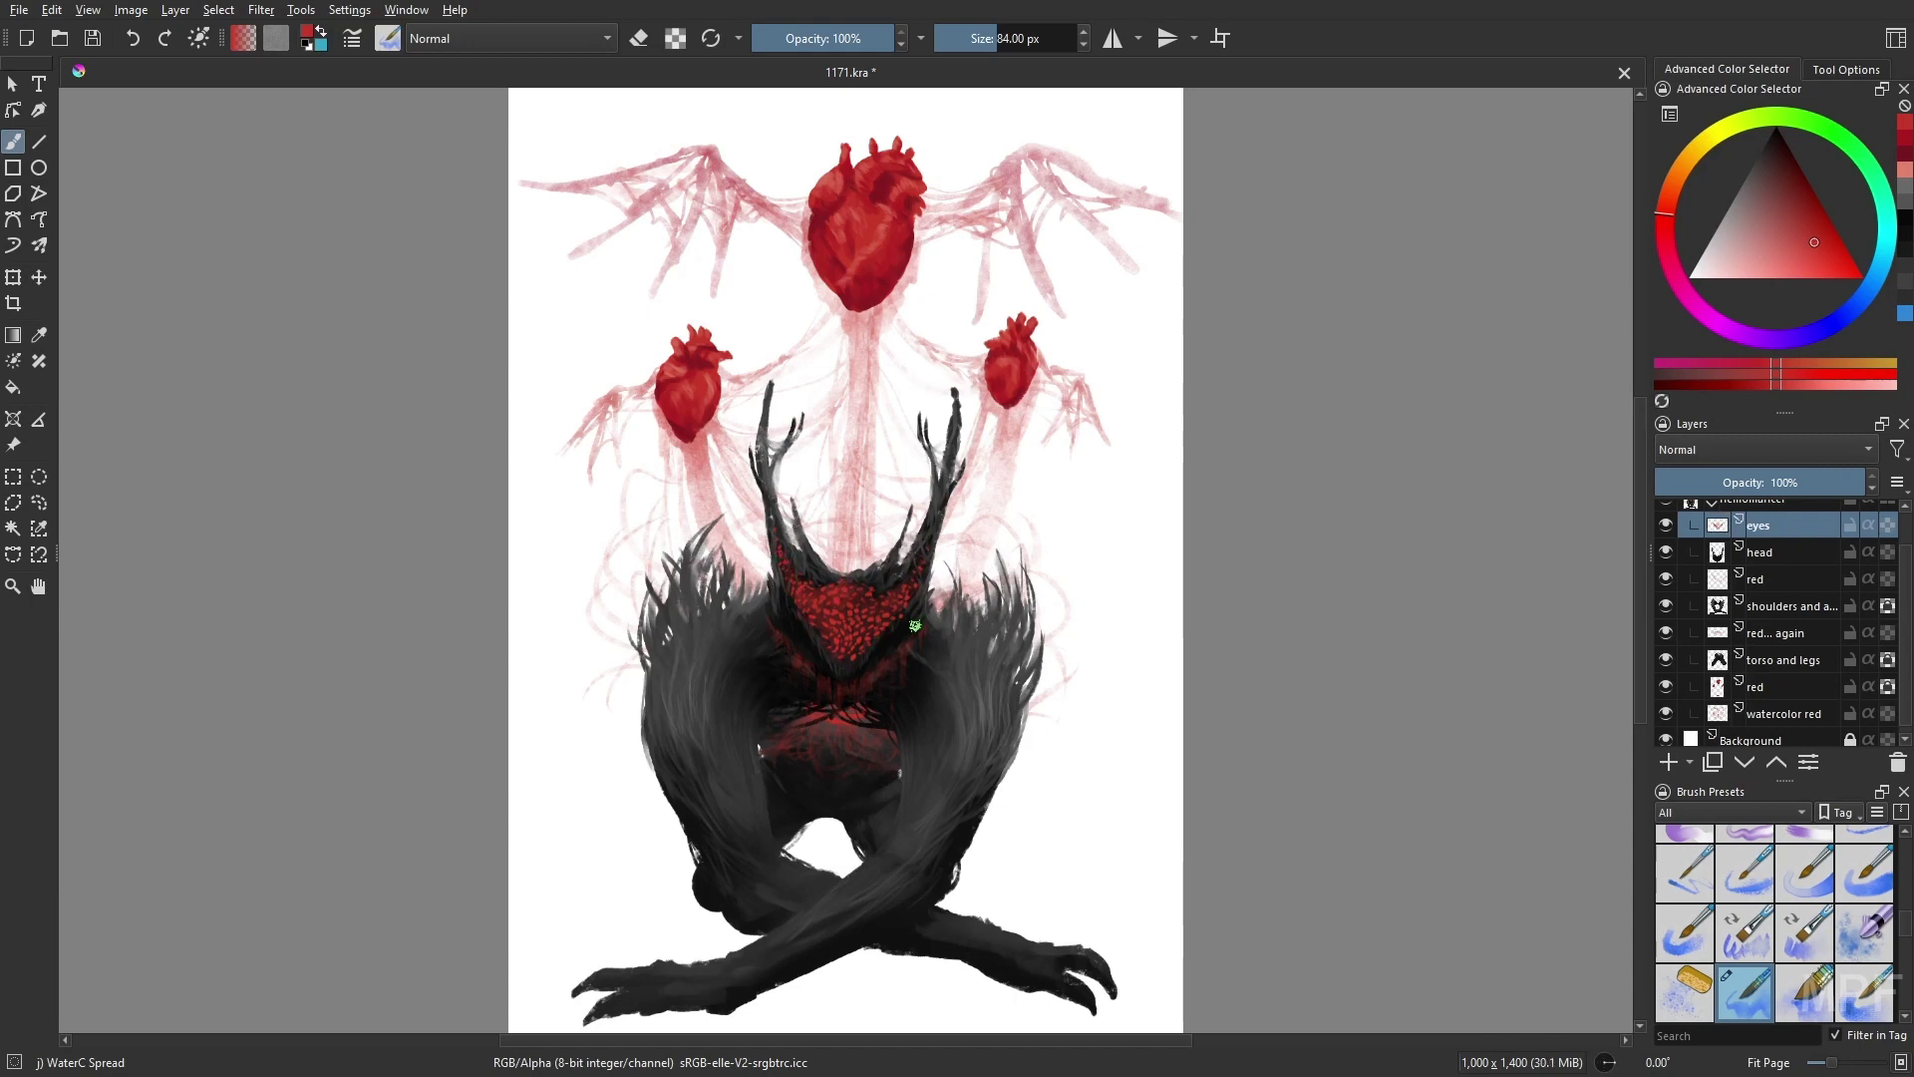
click(804, 577)
click(932, 538)
- Make the eyes in the centre of the face glow with the Airbrush Soft in Color Dodge mode at about 29 px
scroll(1735, 674, up, 2)
right_click(1403, 656)
click(1409, 509)
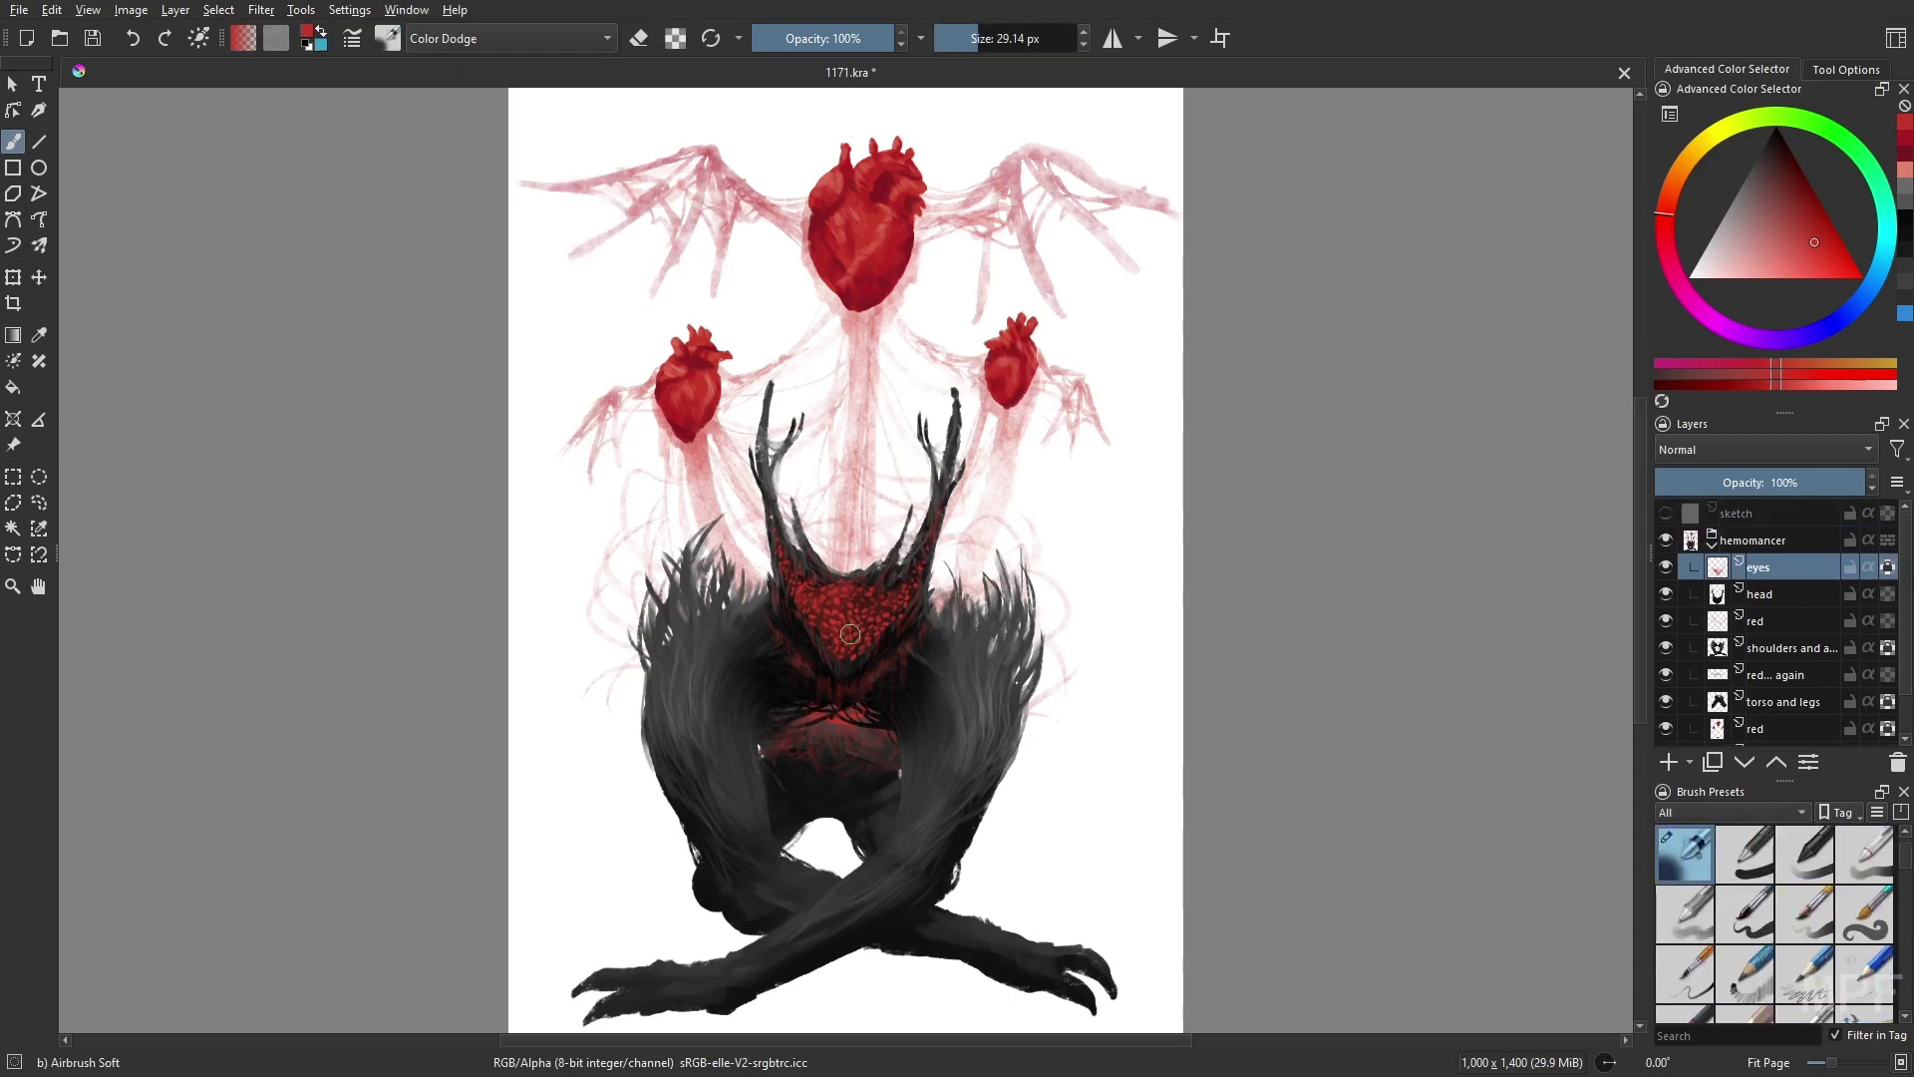
mouse_move(849, 634)
mouse_down()
mouse_move(819, 599)
mouse_move(846, 643)
mouse_move(851, 611)
mouse_move(872, 615)
mouse_move(834, 605)
mouse_move(856, 644)
mouse_move(893, 603)
mouse_move(924, 733)
mouse_move(832, 624)
mouse_move(892, 610)
mouse_move(846, 586)
mouse_move(835, 613)
mouse_move(935, 600)
mouse_move(822, 620)
mouse_up()
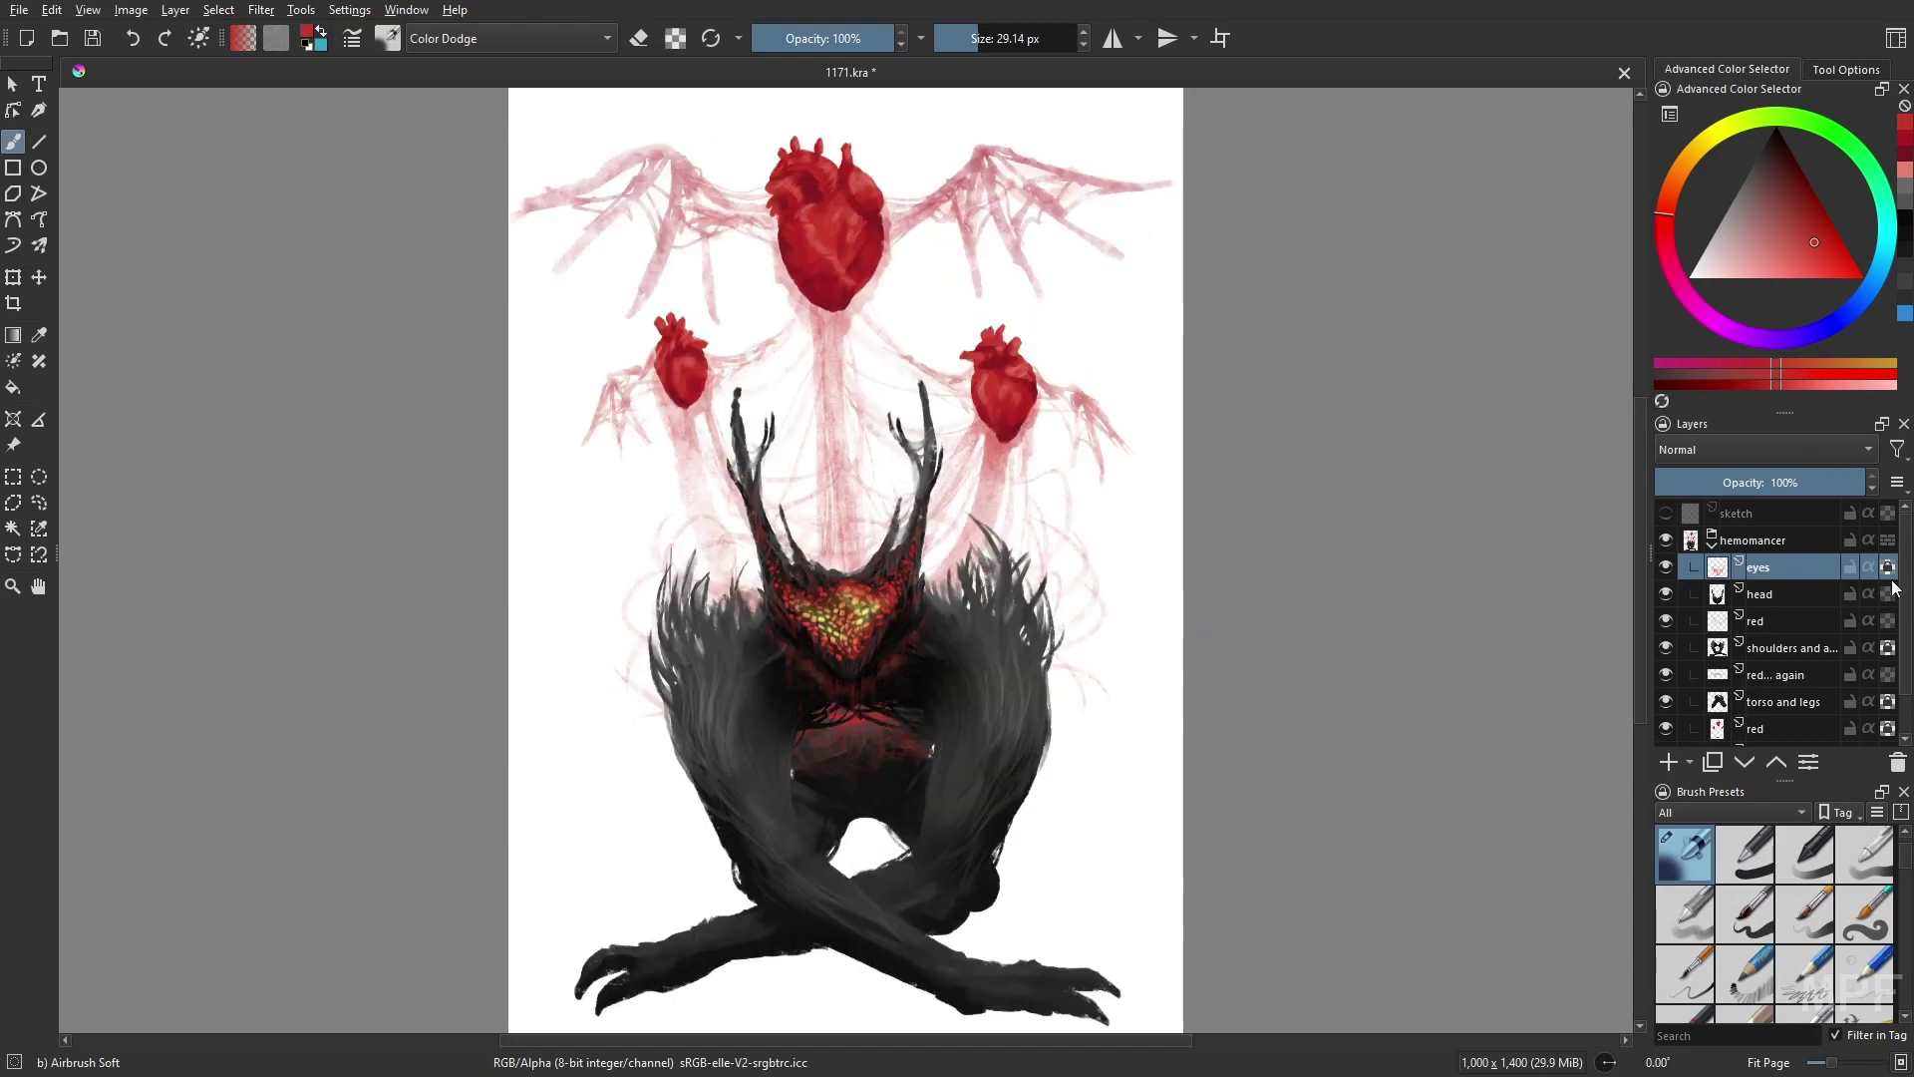
- Skew the hearts on the solid red layer slightly with the Transform tool and return to the brush
click(1769, 728)
key(ctrl+t)
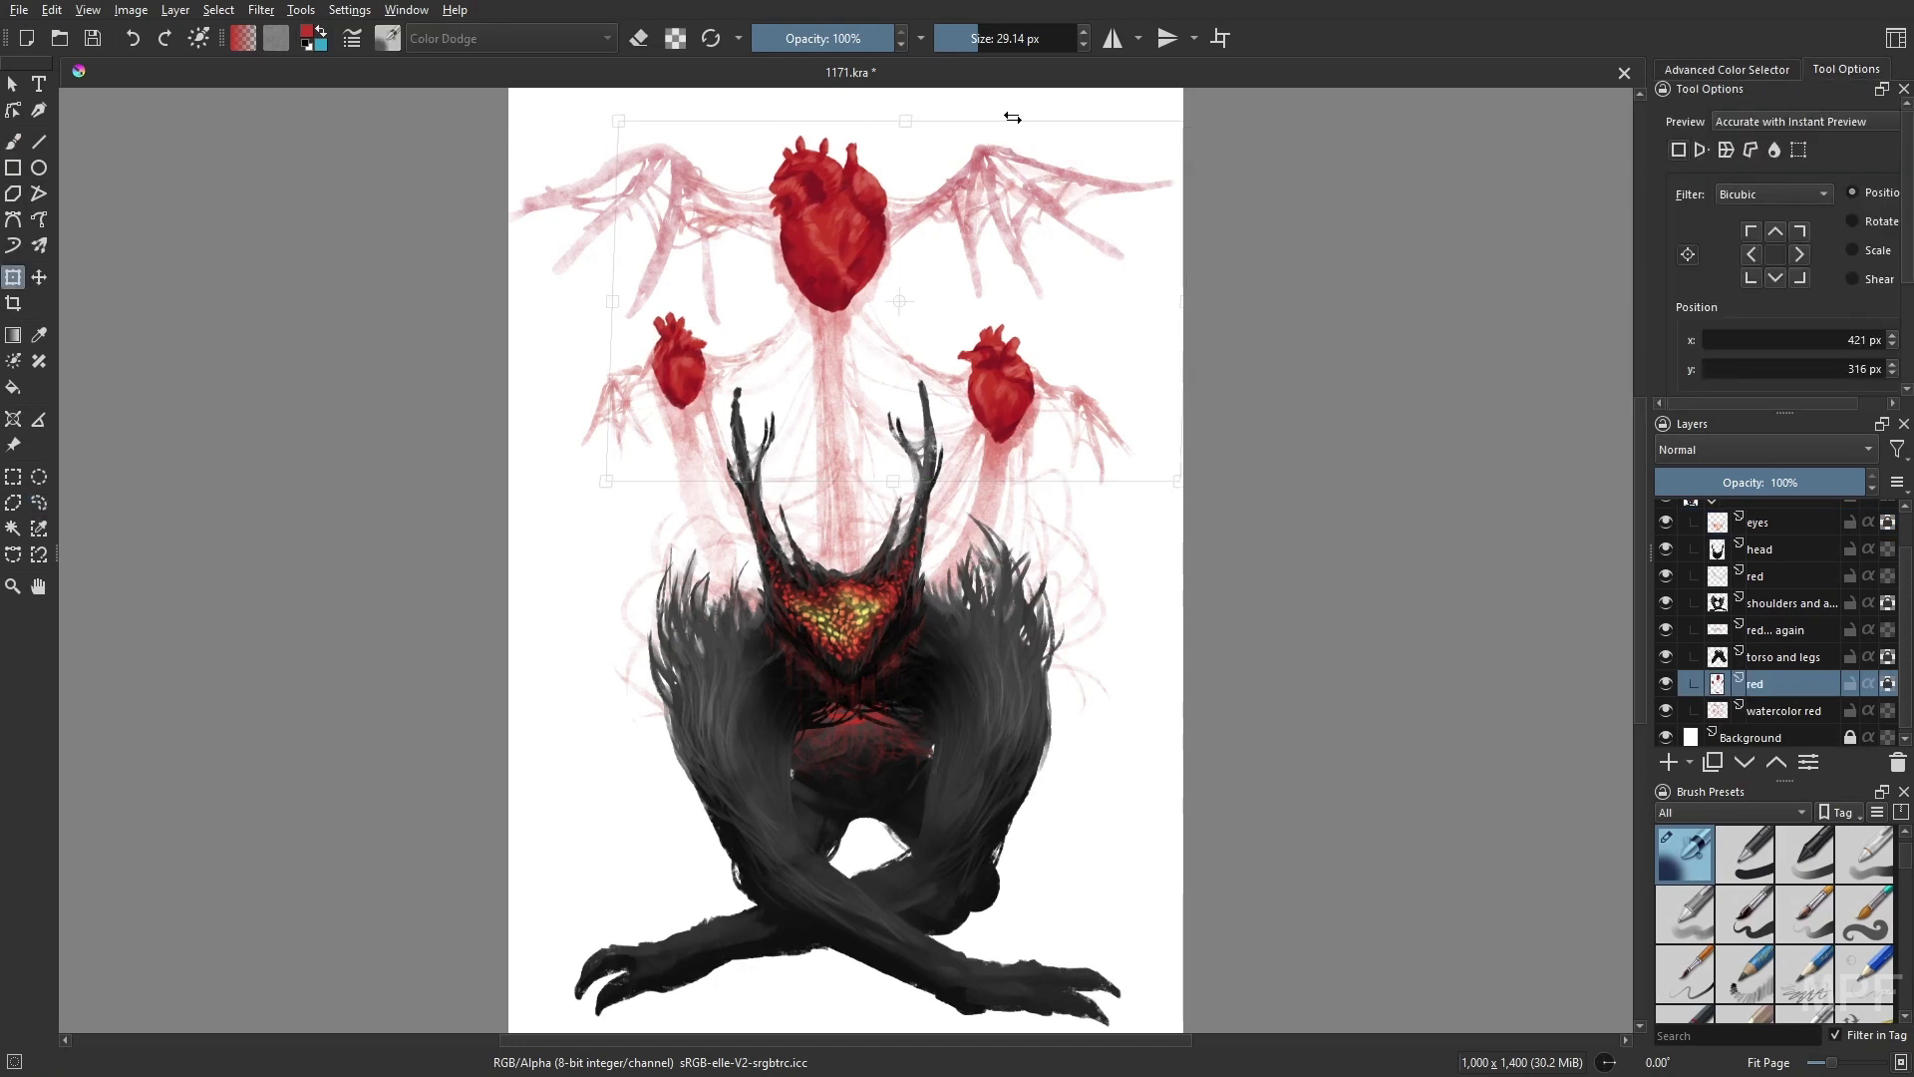
click(13, 140)
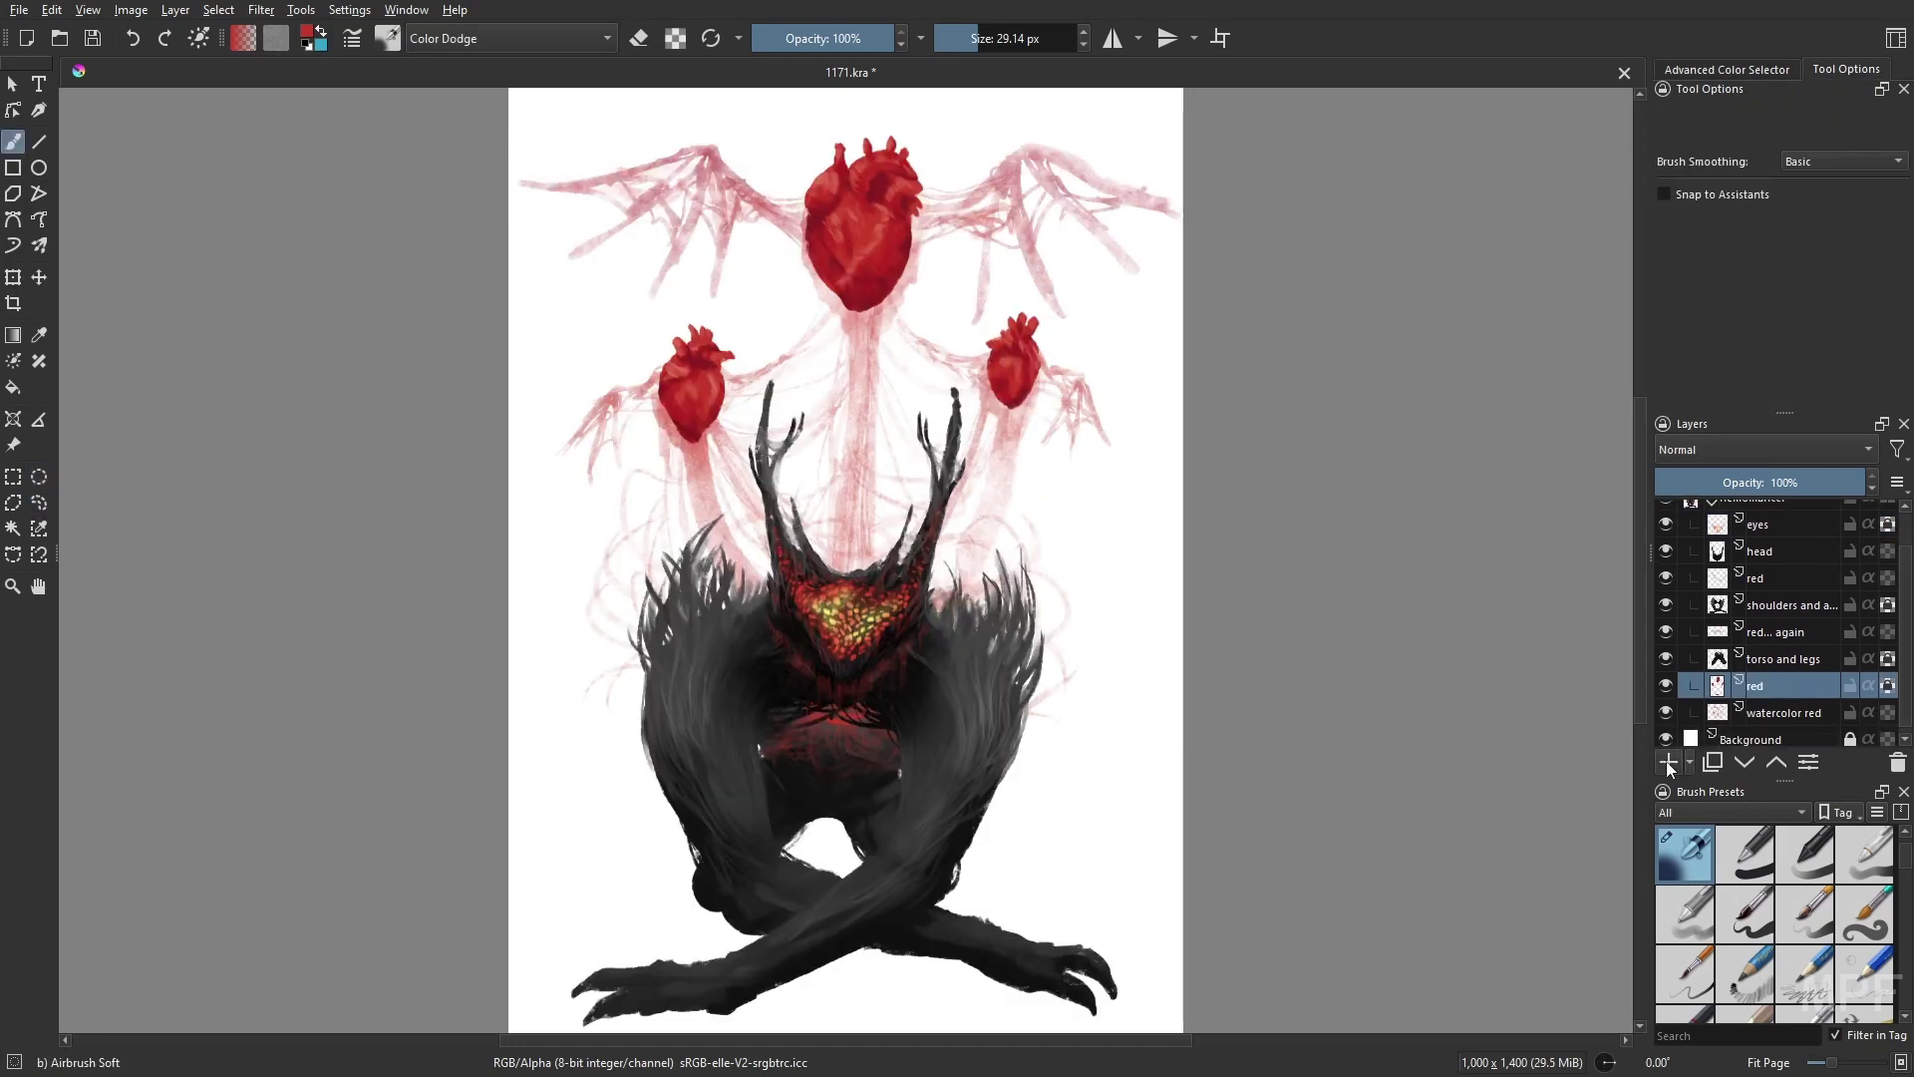
- Add a layer named mult above the red layer in the solid reds group and set its blending mode to Multiply
click(1669, 758)
double_click(1790, 714)
text(mult)
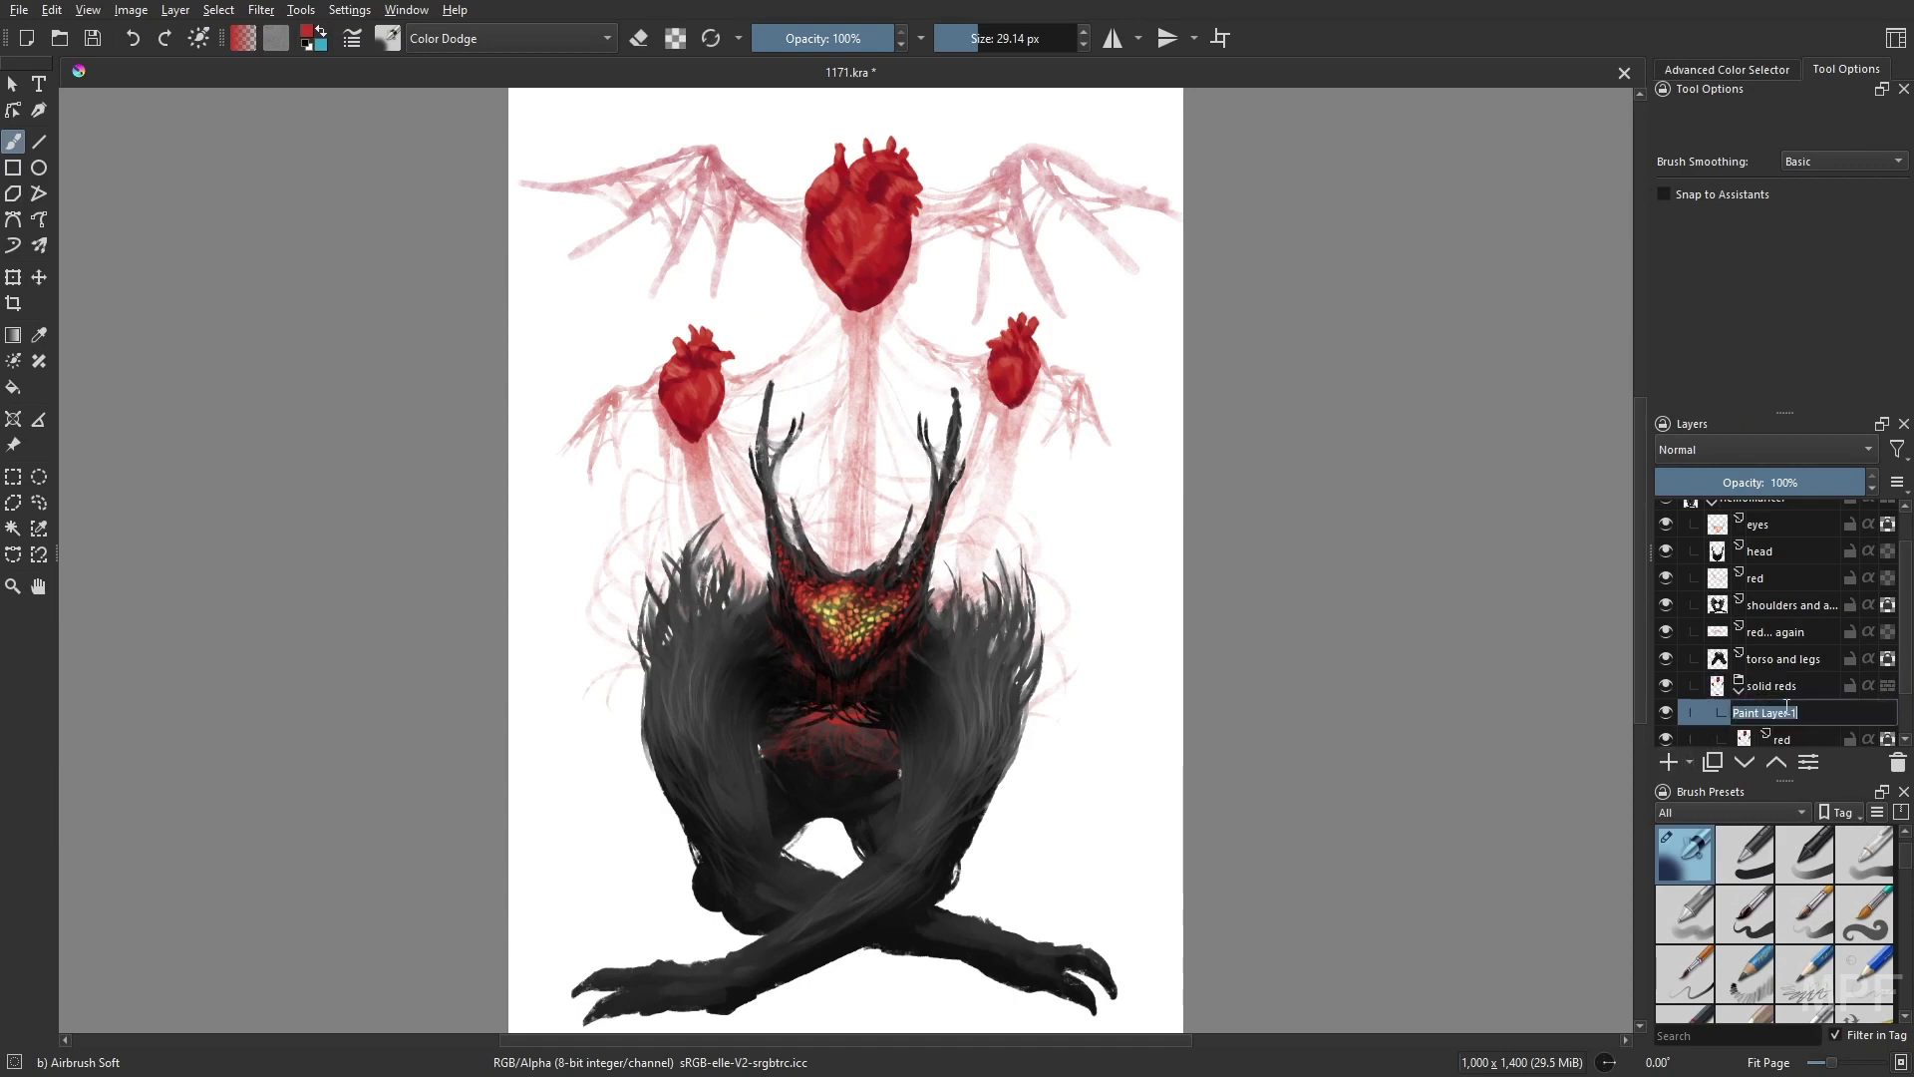
click(1765, 449)
click(1678, 426)
click(1727, 68)
- Shade the upper vessels and outer edges of the large heart in muted red with Gamer Knife Maybe at about 31 px
right_click(1253, 509)
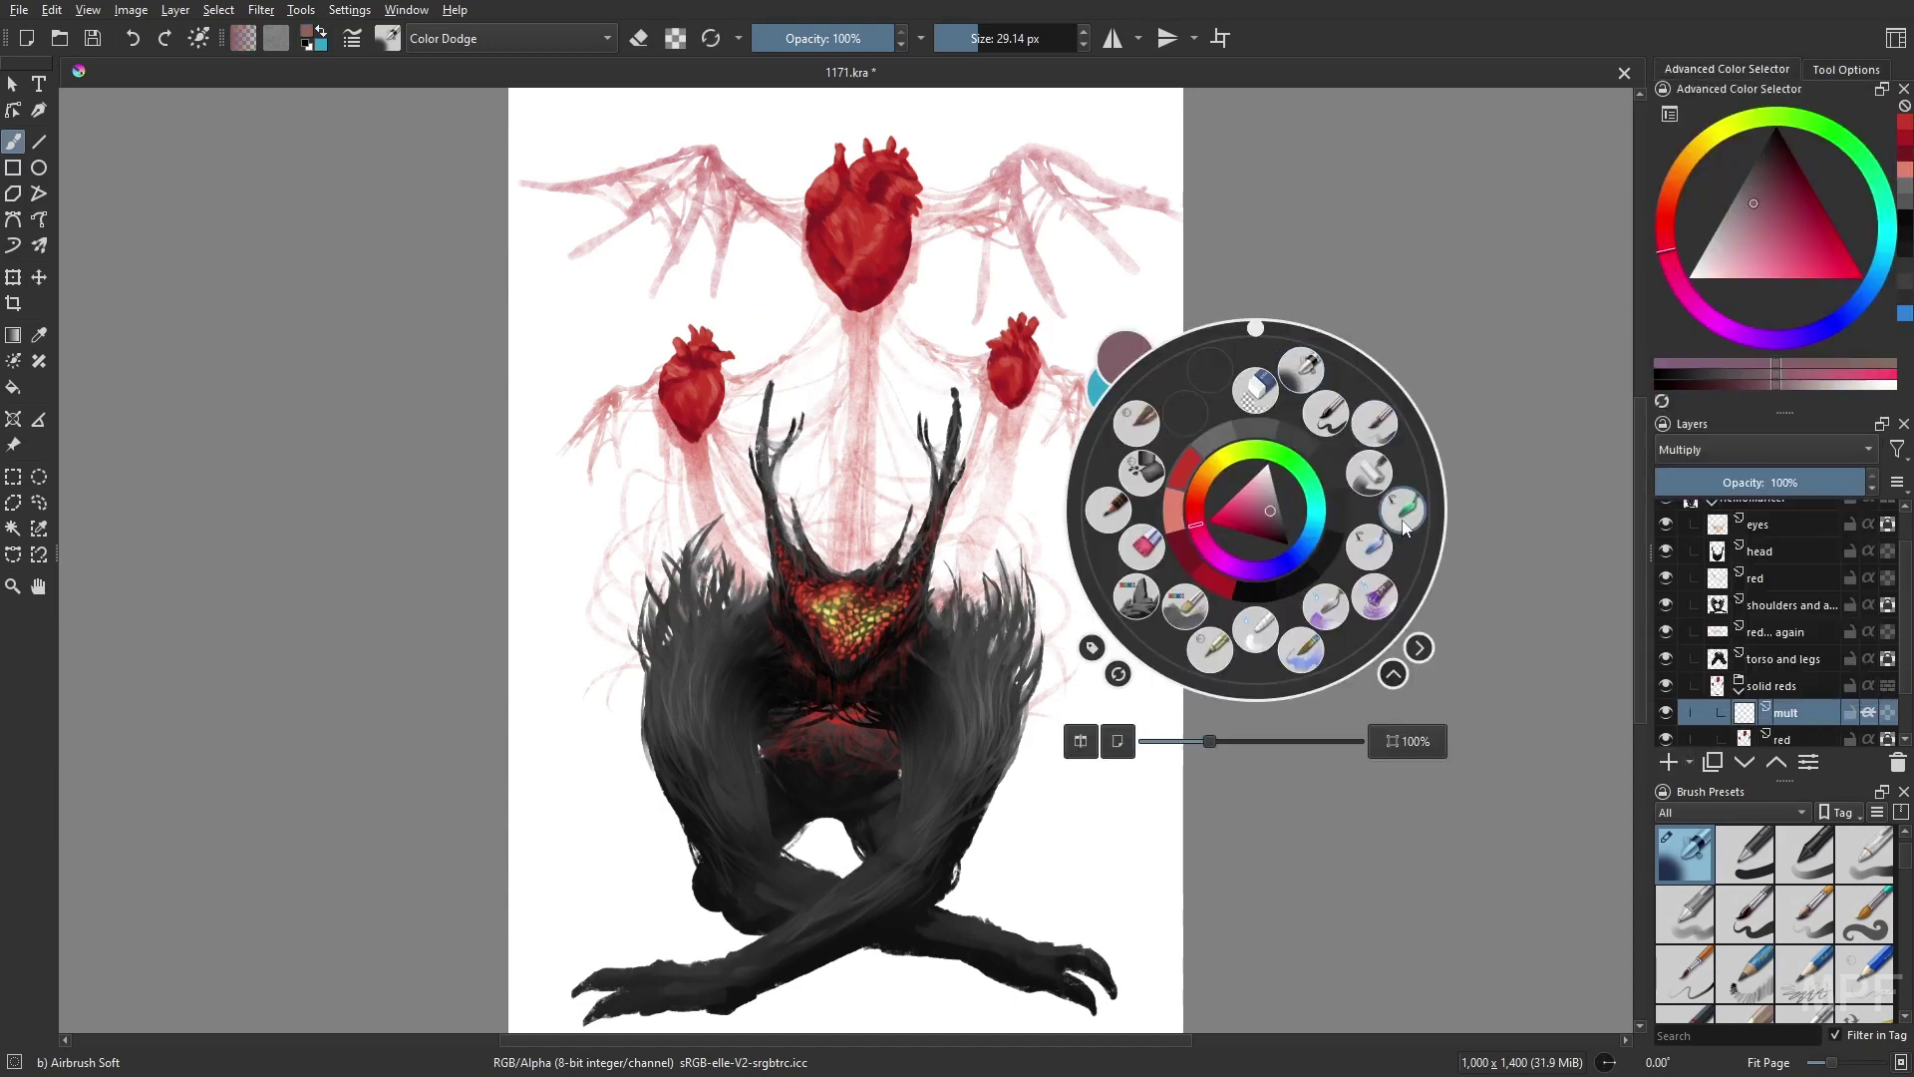
click(1146, 429)
drag(846, 287, 803, 214)
drag(932, 125, 902, 125)
mouse_move(857, 170)
mouse_down()
mouse_move(892, 199)
mouse_move(922, 195)
mouse_up()
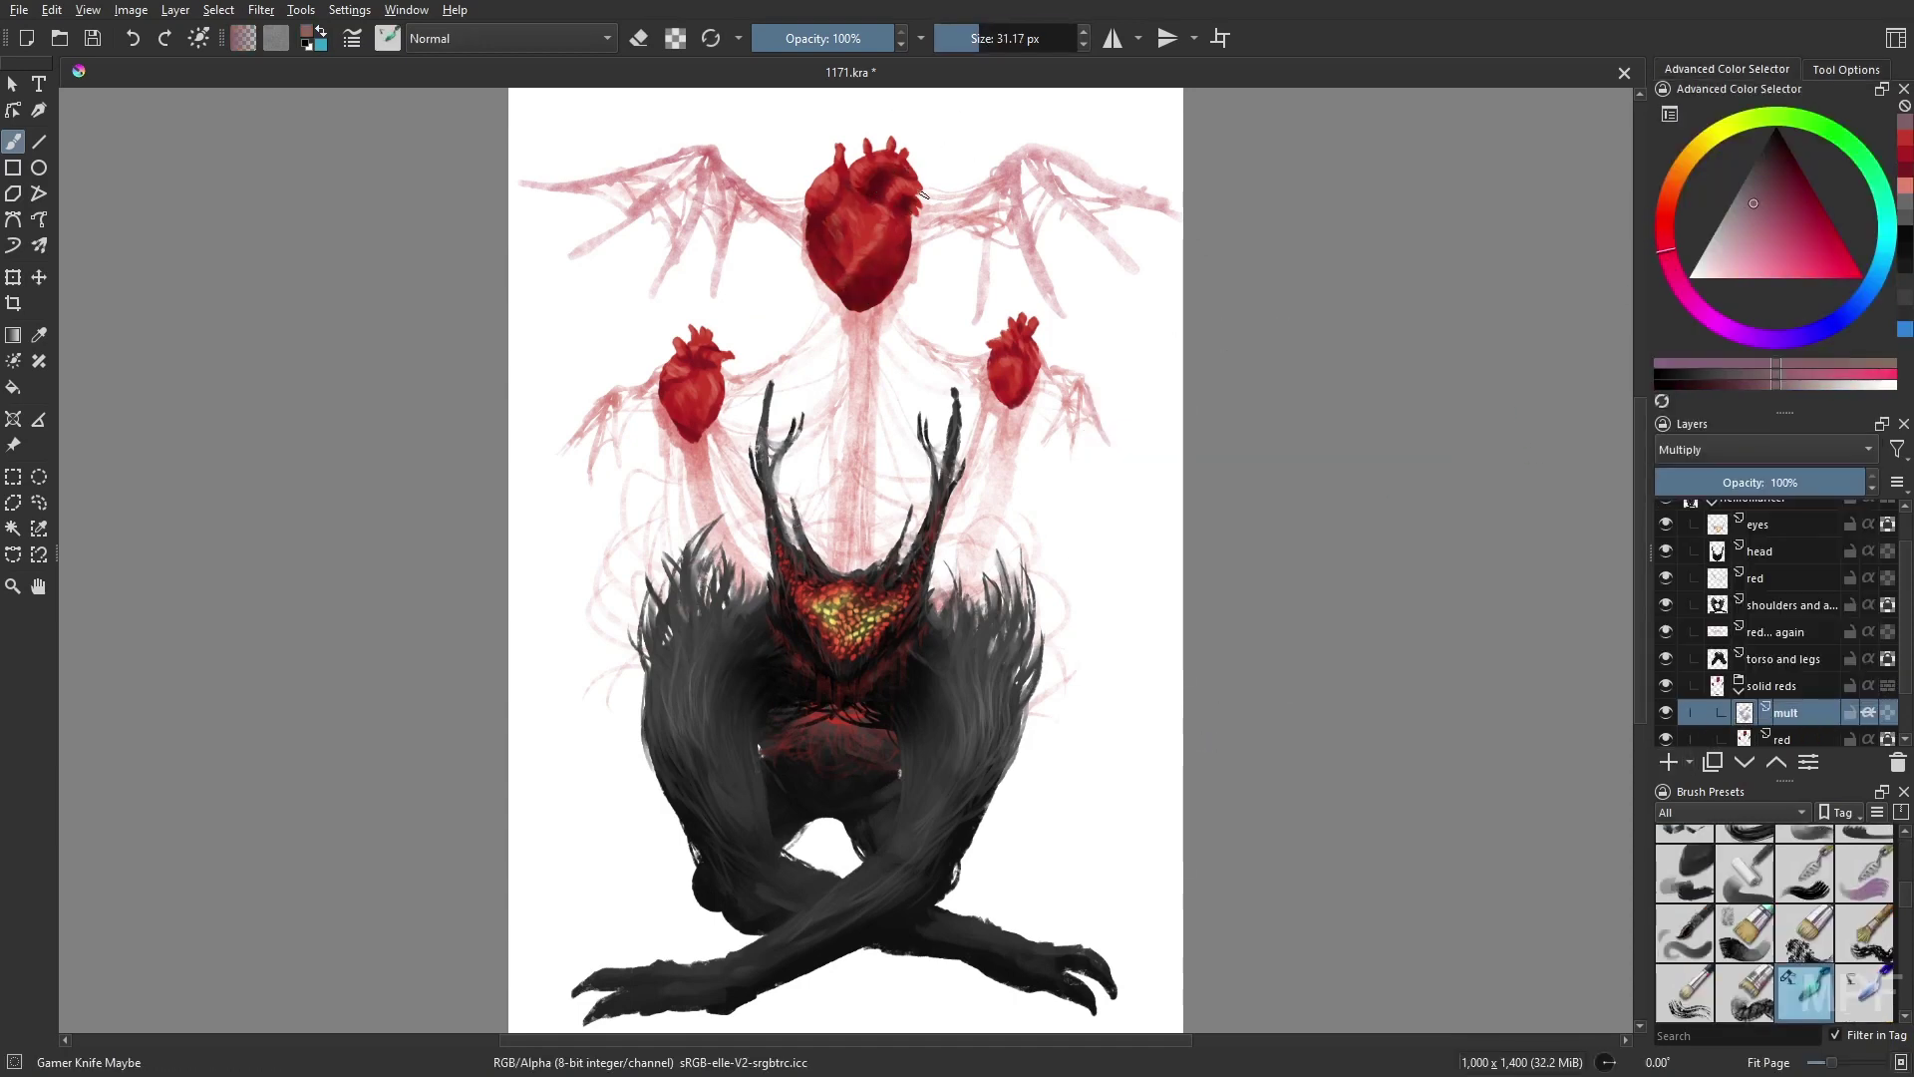
- Darken the lower part of the large heart and both small hearts on the mult layer, undoing the last stroke
drag(837, 294, 878, 254)
mouse_move(1027, 398)
mouse_down()
mouse_move(1006, 387)
mouse_move(1017, 344)
mouse_move(1007, 379)
mouse_up()
mouse_move(675, 411)
mouse_down()
mouse_move(688, 424)
mouse_move(697, 370)
mouse_move(681, 395)
mouse_up()
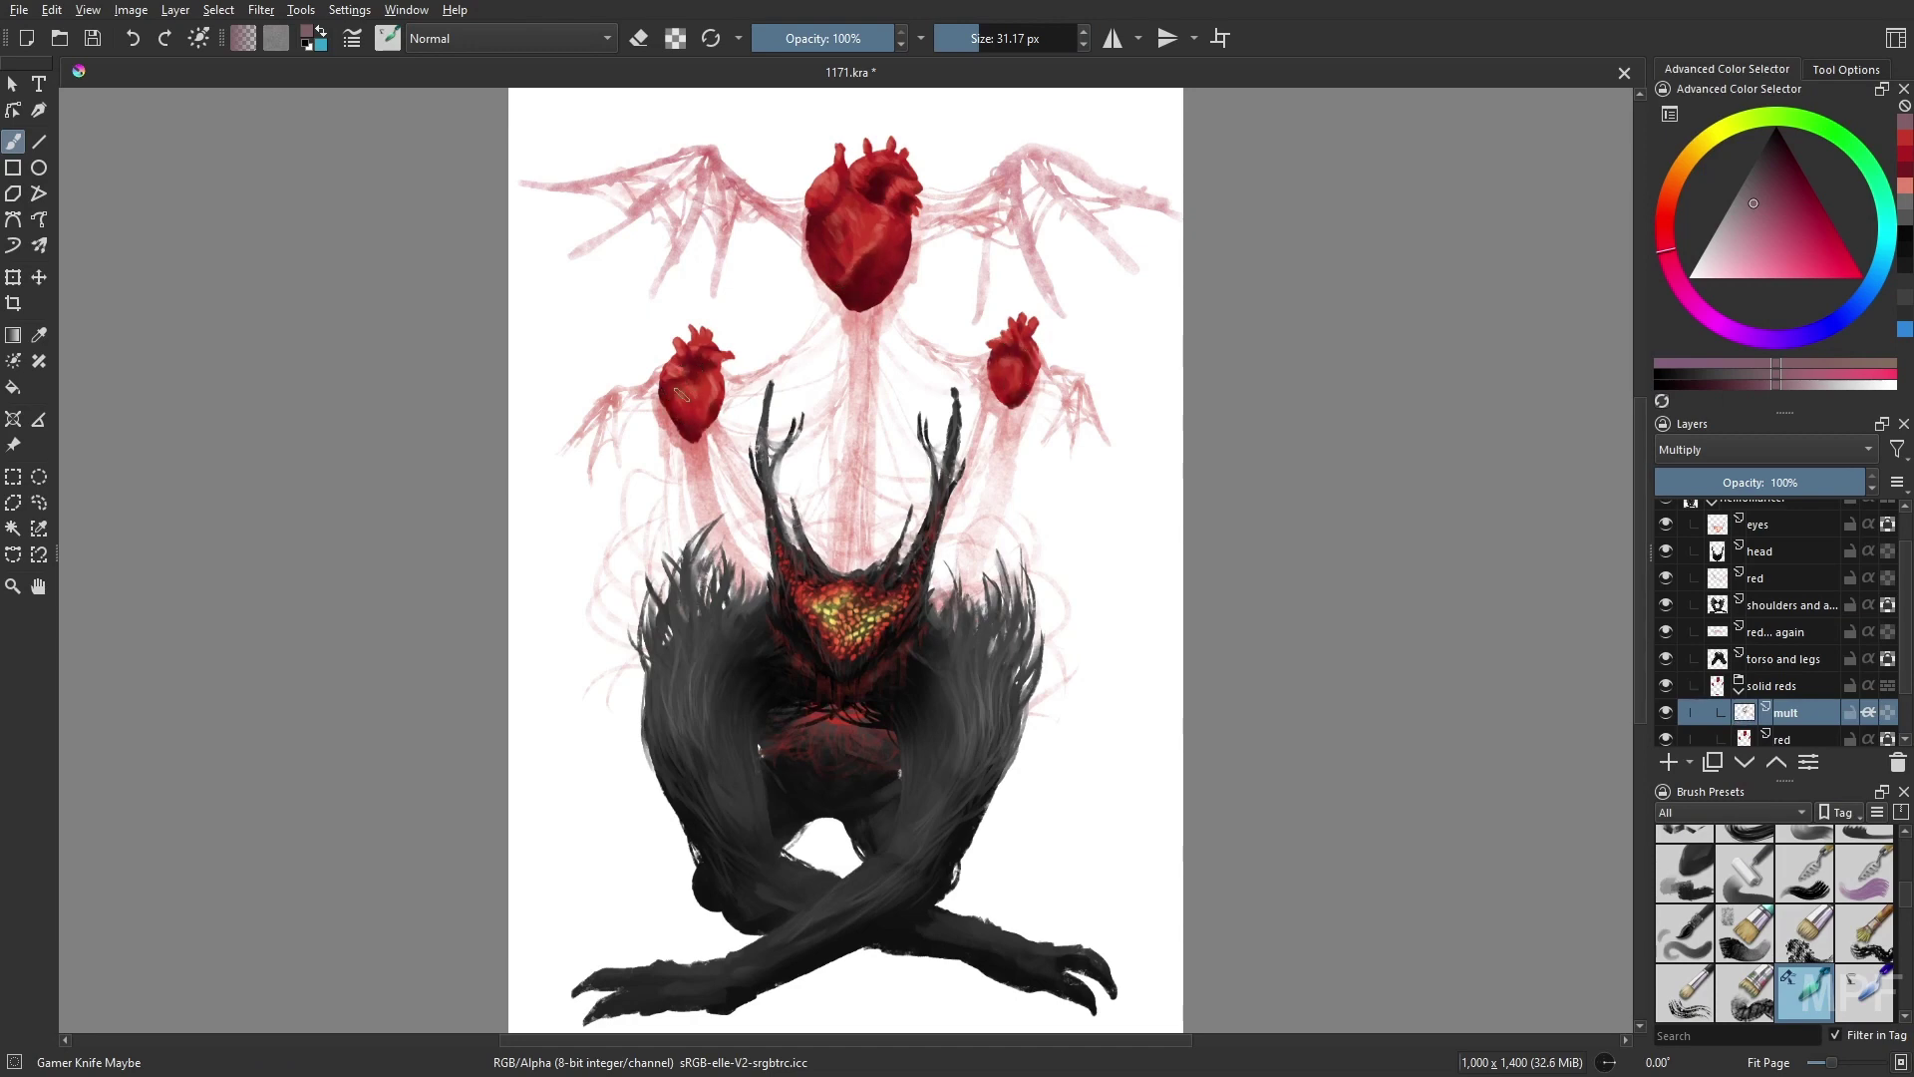
key(bracketleft)
key(bracketleft)
key(bracketleft)
key(bracketleft)
key(bracketleft)
key(ctrl+z)
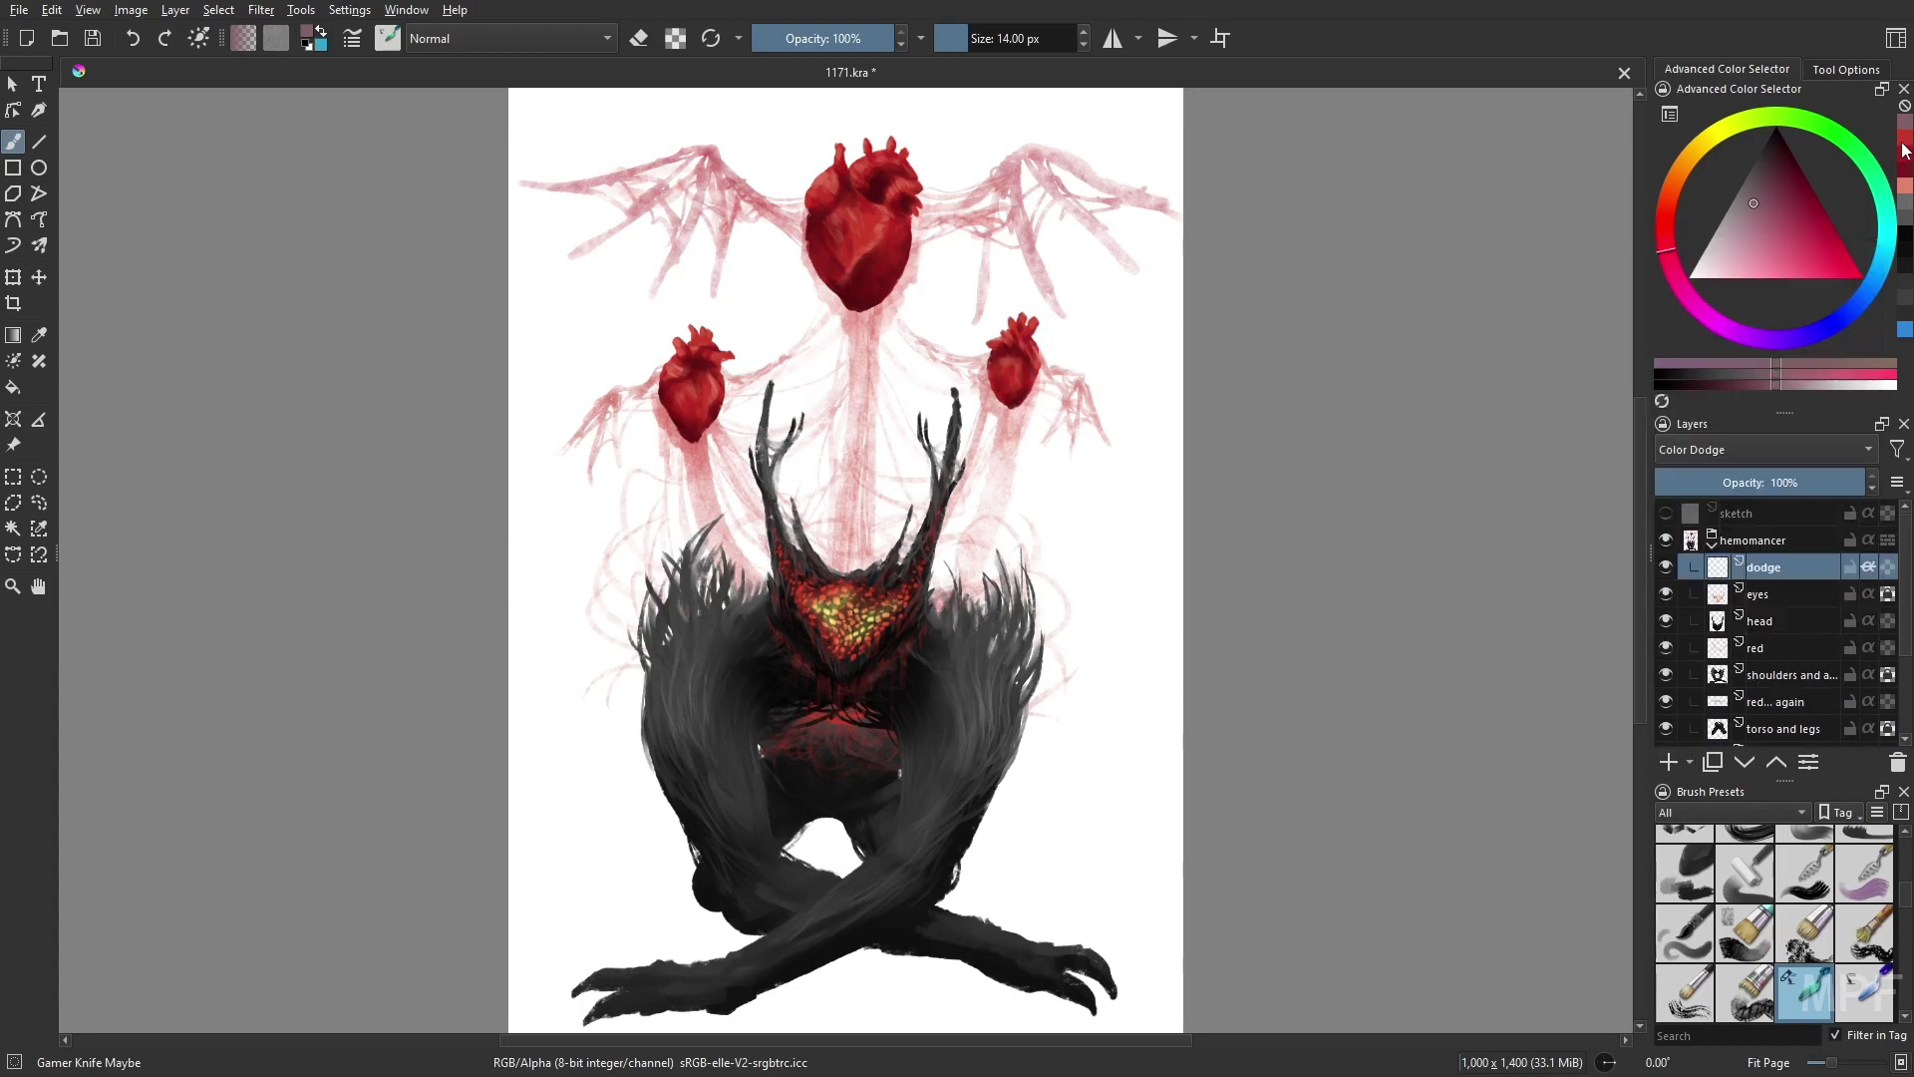
- Paint bright red highlights on all three hearts on the Color Dodge layer with Gamer Knife Maybe at about 22 px
ctrl+click(847, 244)
key(bracketleft)
key(bracketleft)
key(bracketleft)
key(bracketleft)
key(bracketleft)
key(bracketleft)
mouse_move(849, 246)
mouse_down()
mouse_move(822, 184)
mouse_move(904, 157)
mouse_up()
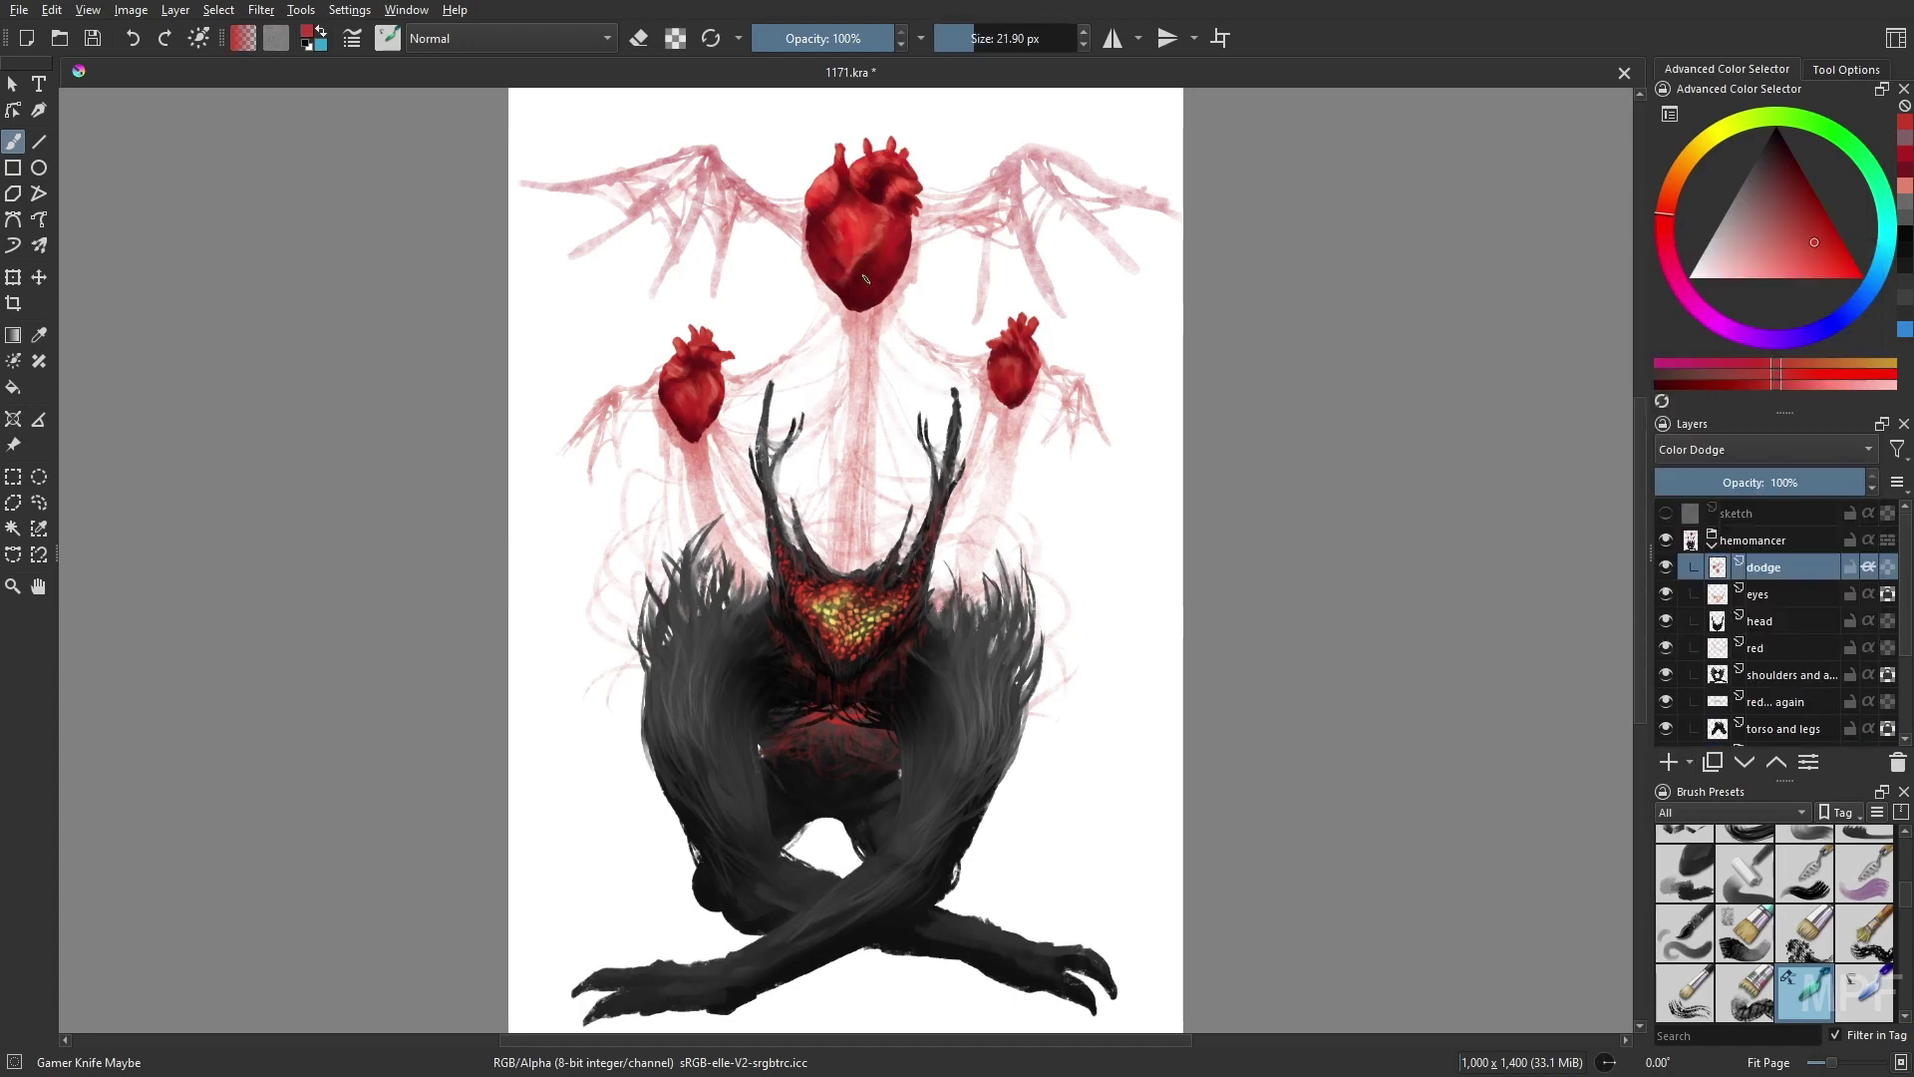
drag(675, 408, 712, 394)
drag(1003, 379, 1015, 359)
- Tint the shoulder fur and antlers red on the dodge layer with Airbrush Soft at 36% opacity and about 117 px
key(slash)
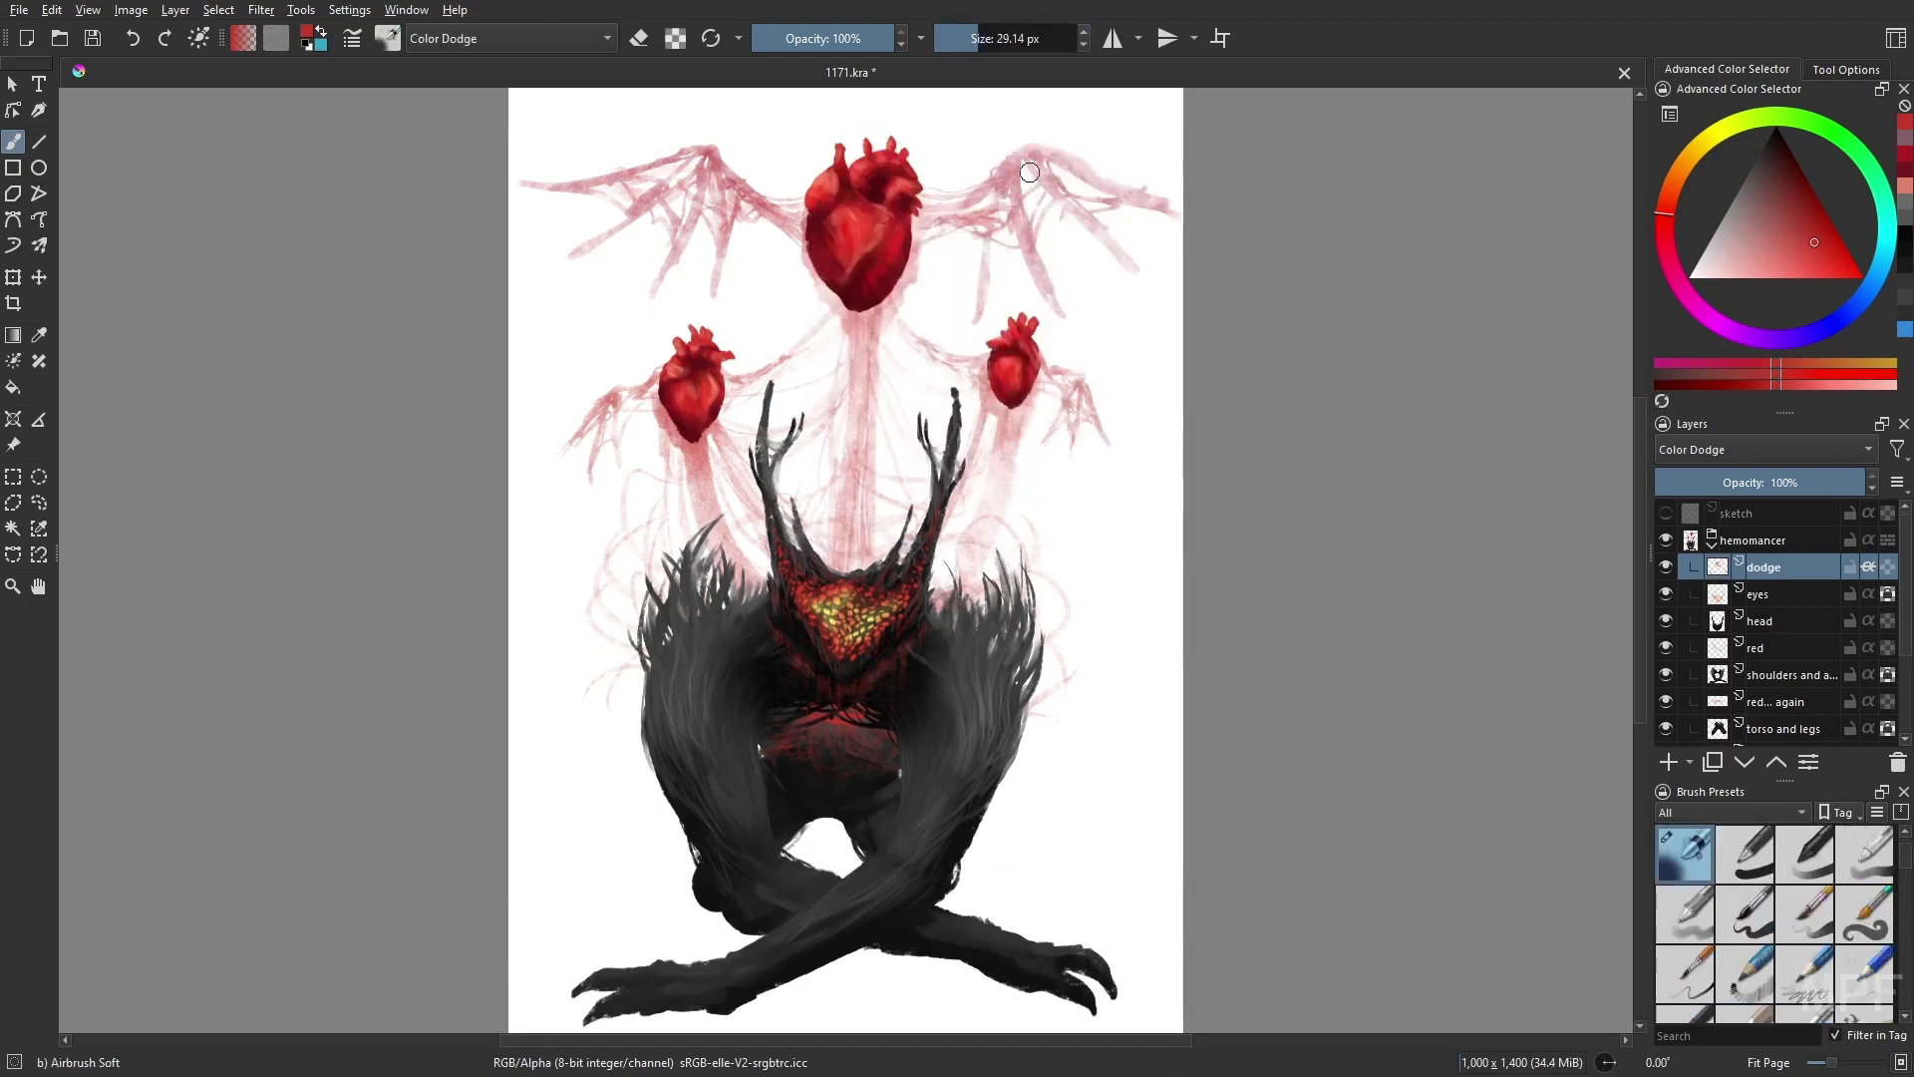
mouse_move(702, 598)
mouse_down()
mouse_move(718, 678)
mouse_move(668, 558)
mouse_up()
drag(987, 579, 992, 638)
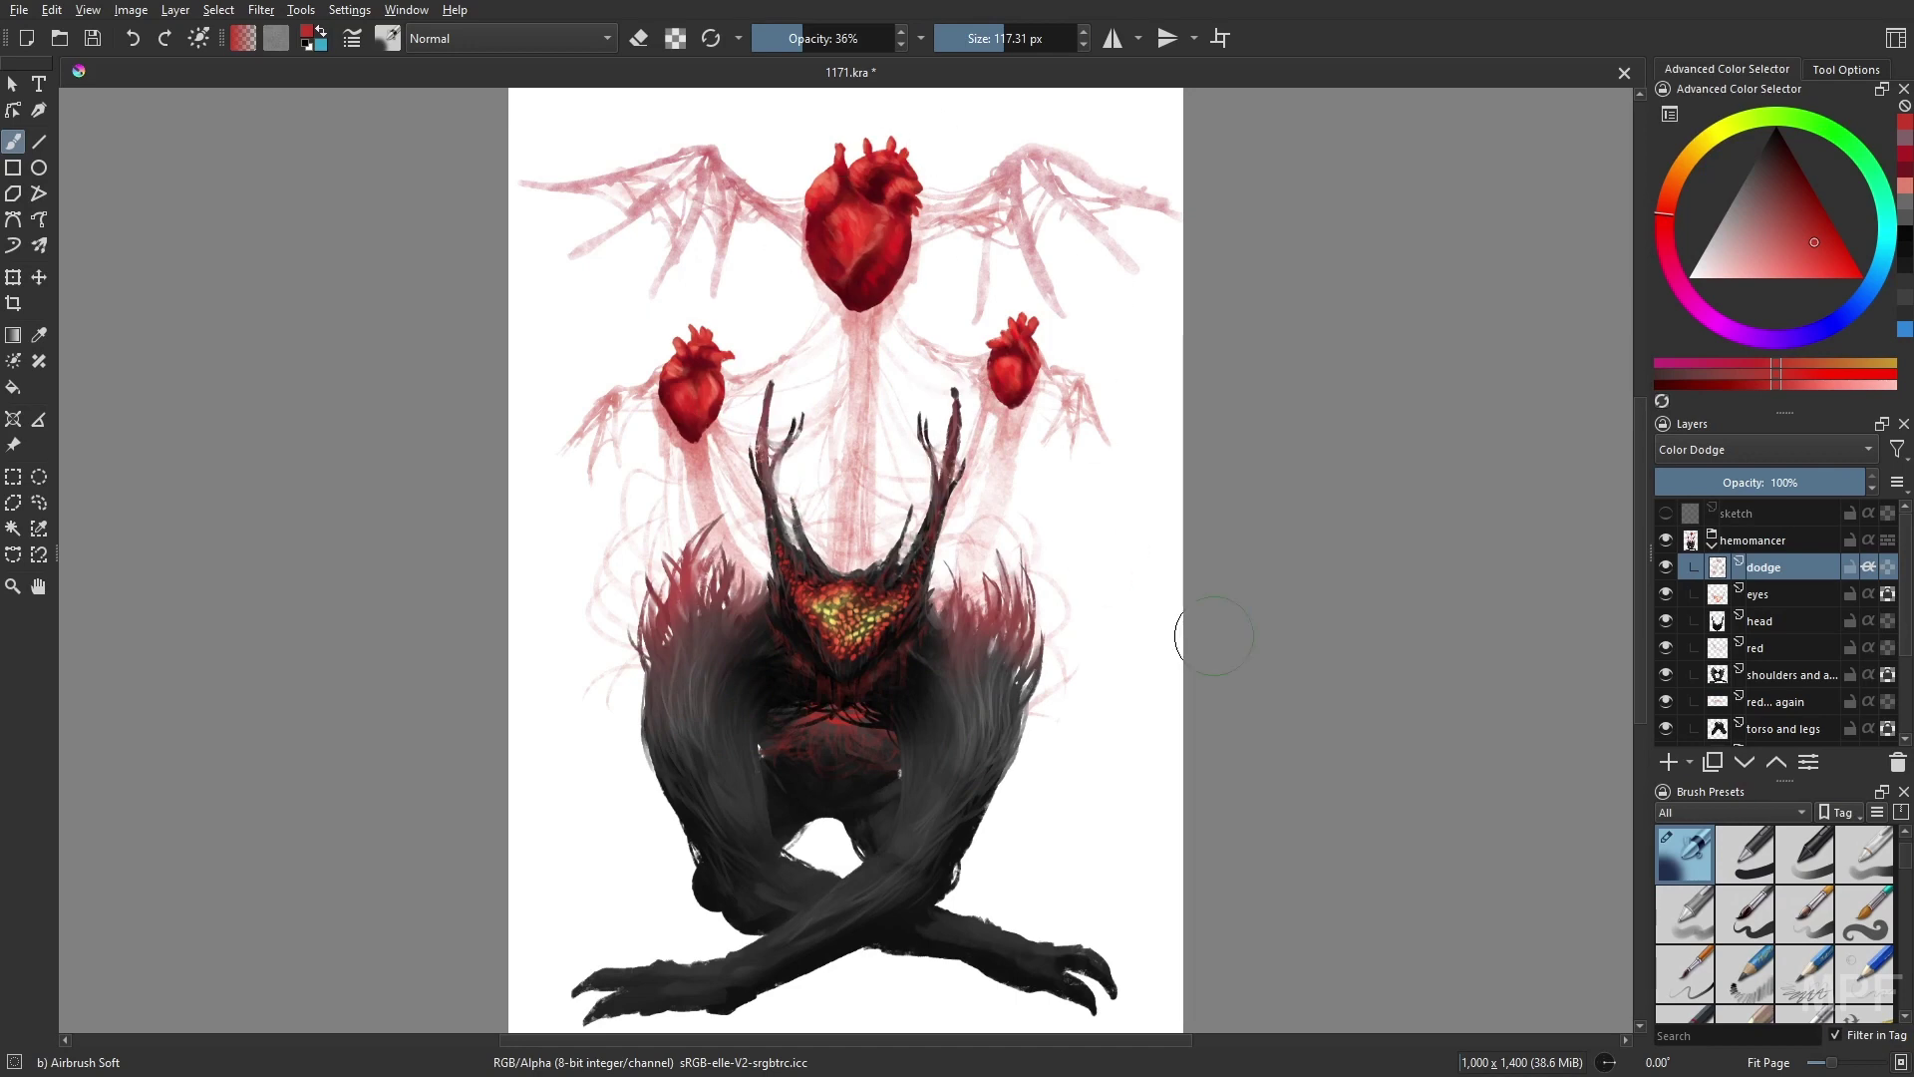
- Add reddish strokes to the arms and legs with Gamer Knife Maybe, then pick a dark grey at about 10 px for the shoulders and arms layer
key(slash)
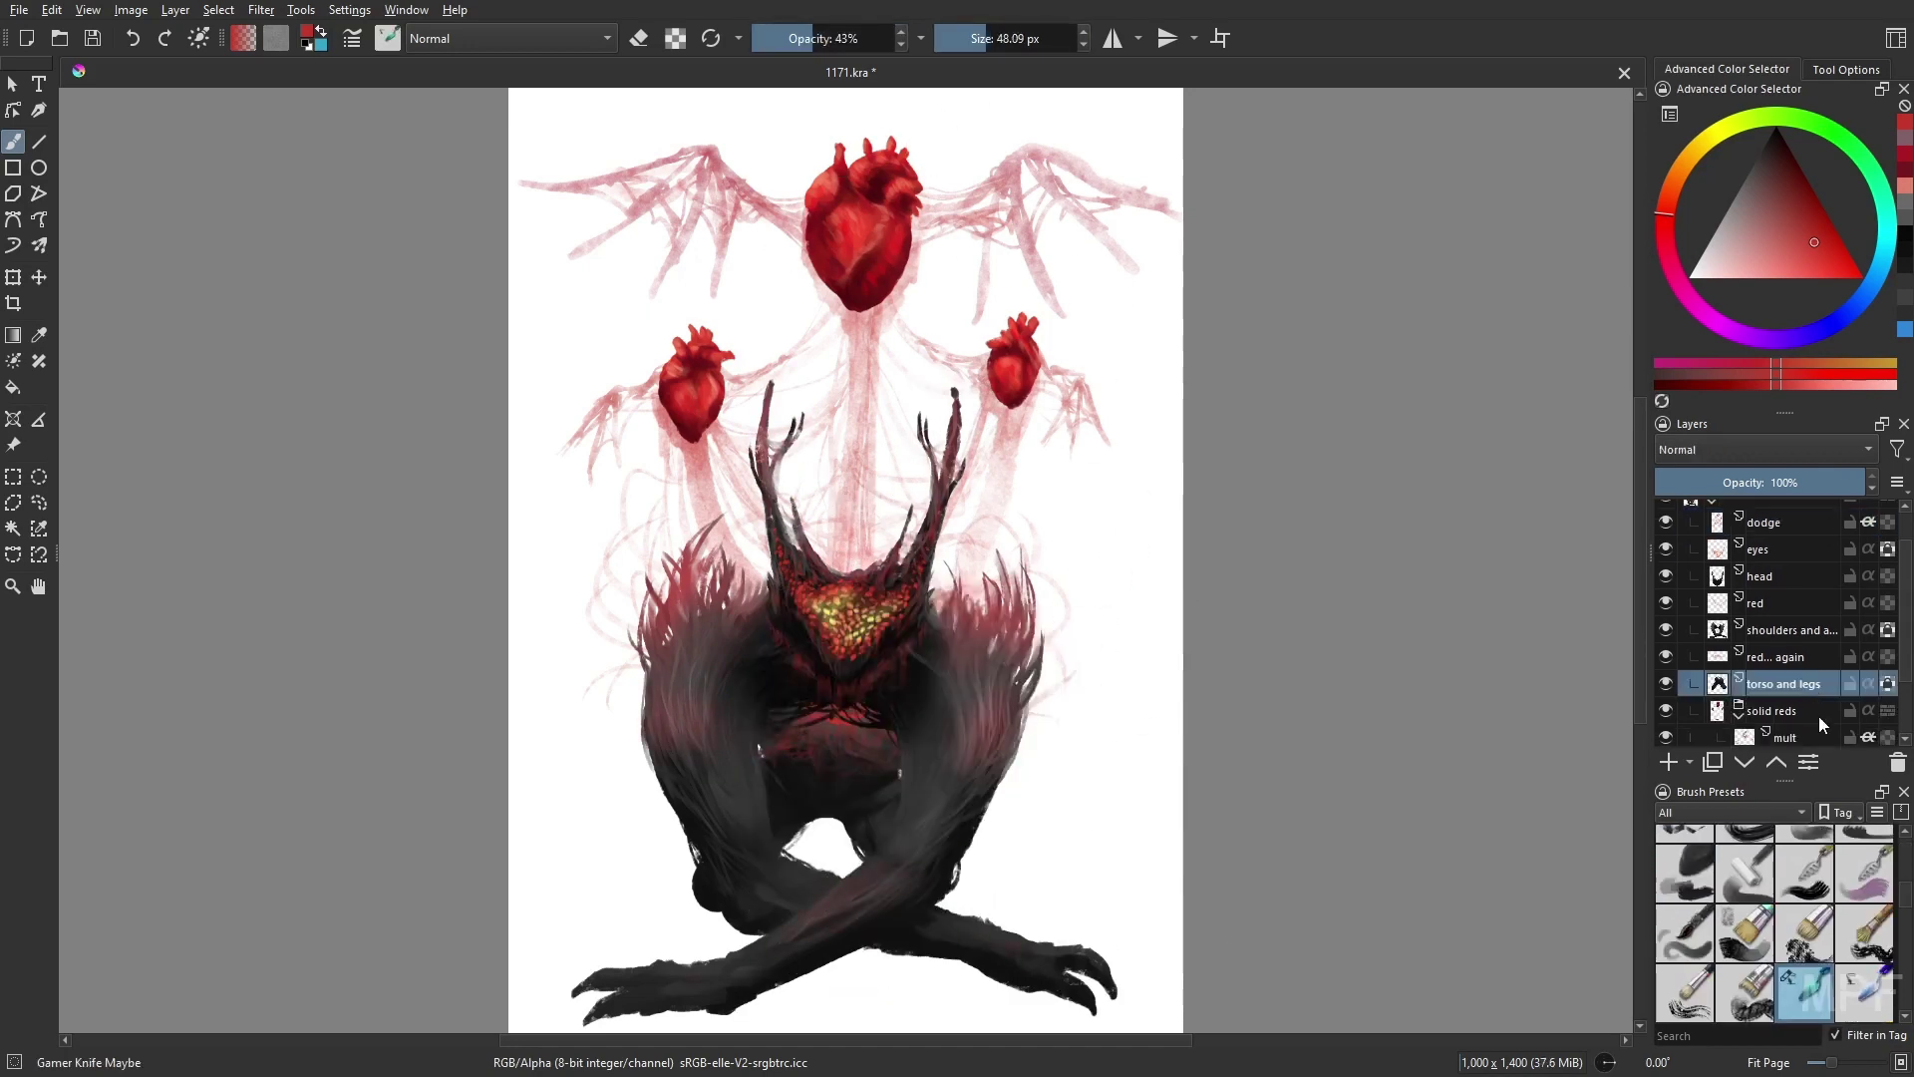
key(Page_Down)
key(Page_Down)
key(Page_Down)
key(Page_Down)
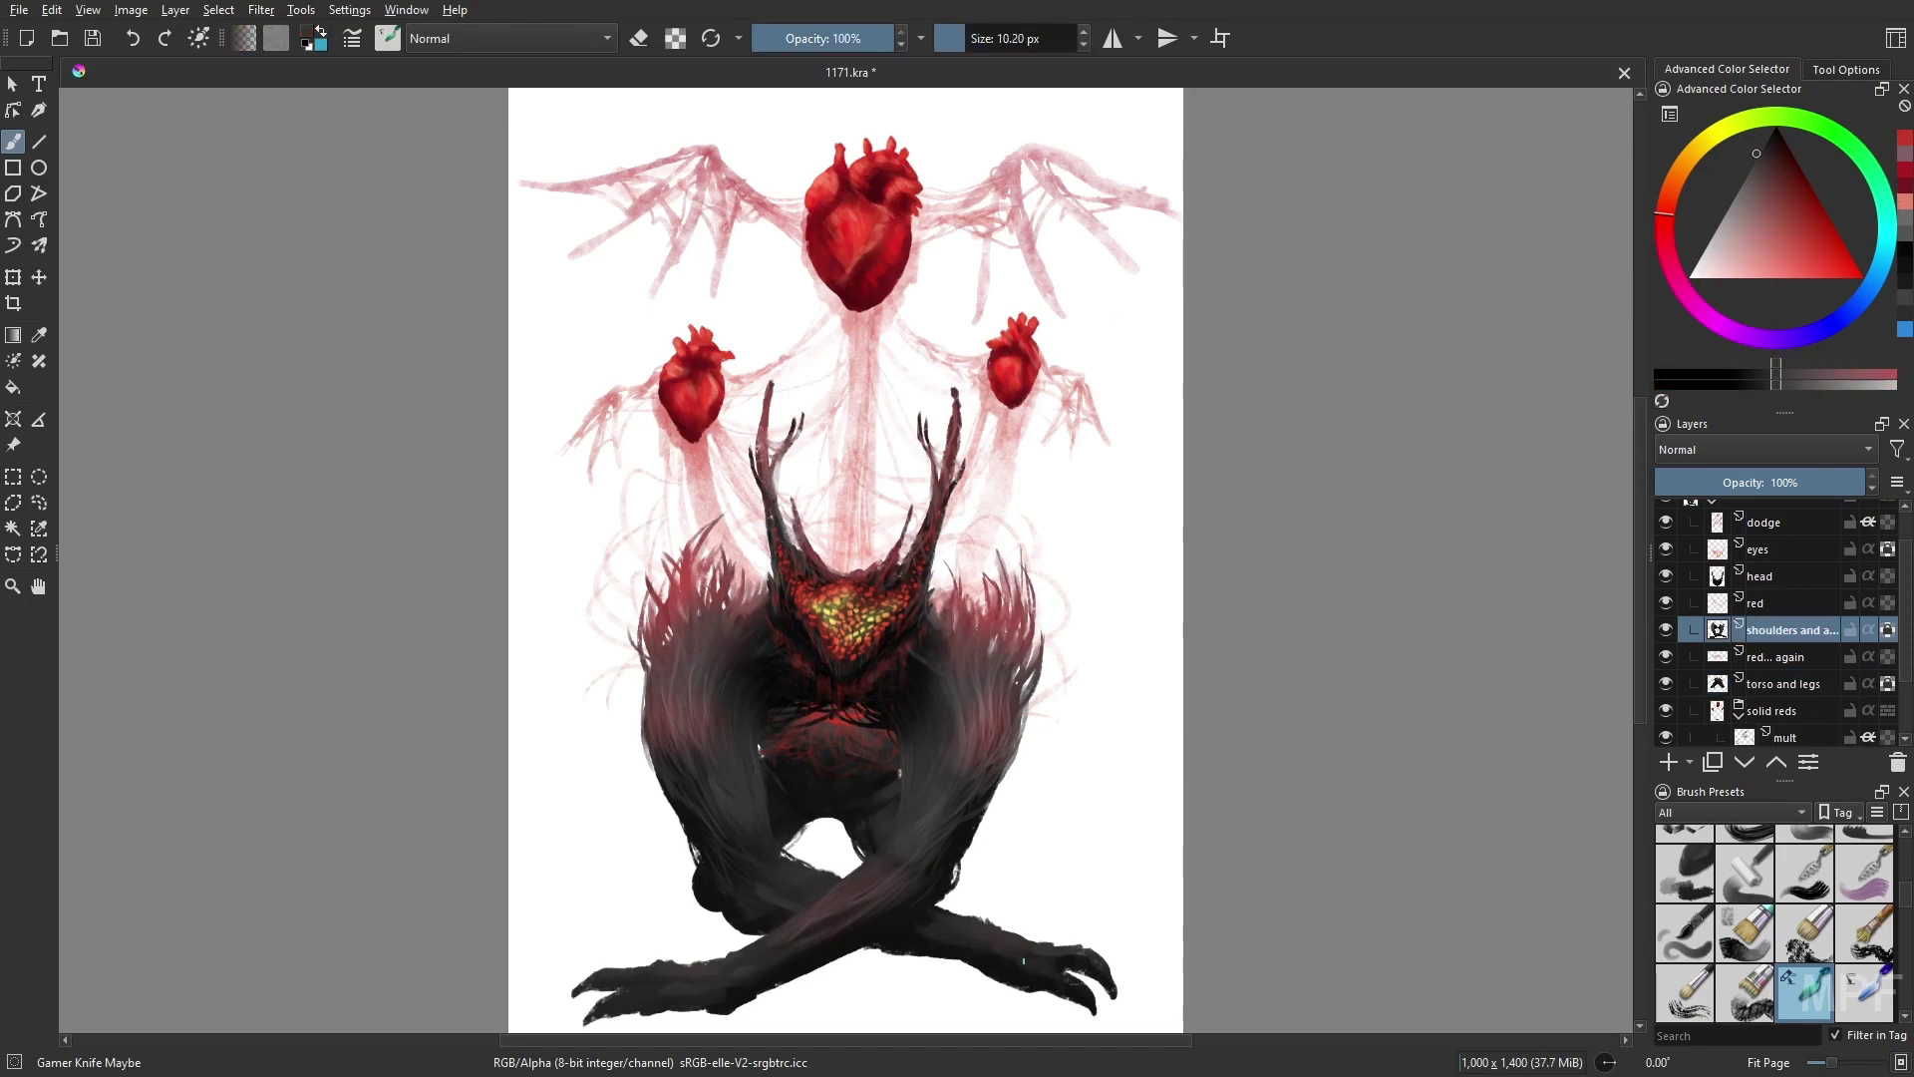
key(d)
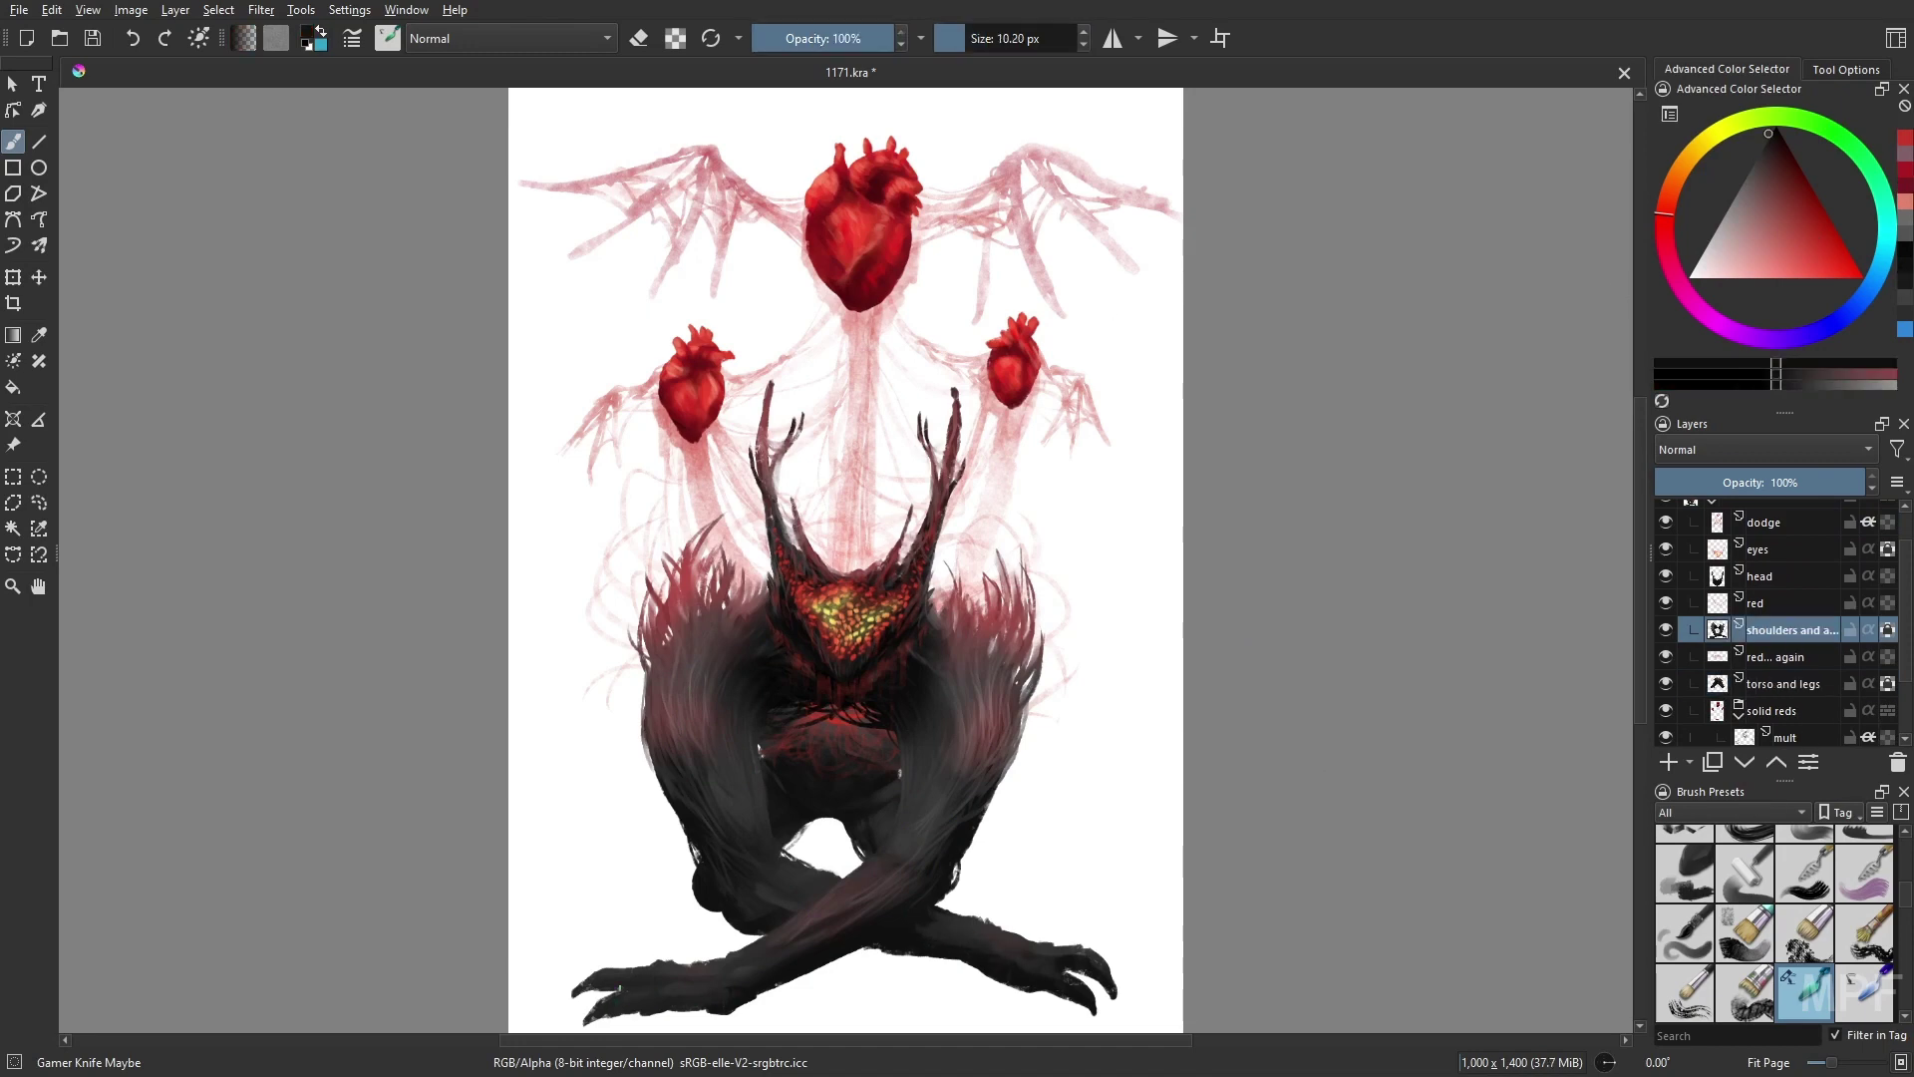
- Paint faint watercolor tendrils out from both sides of the torso on the red... again layer with WaterC Spread at 84 px
key(Page_Down)
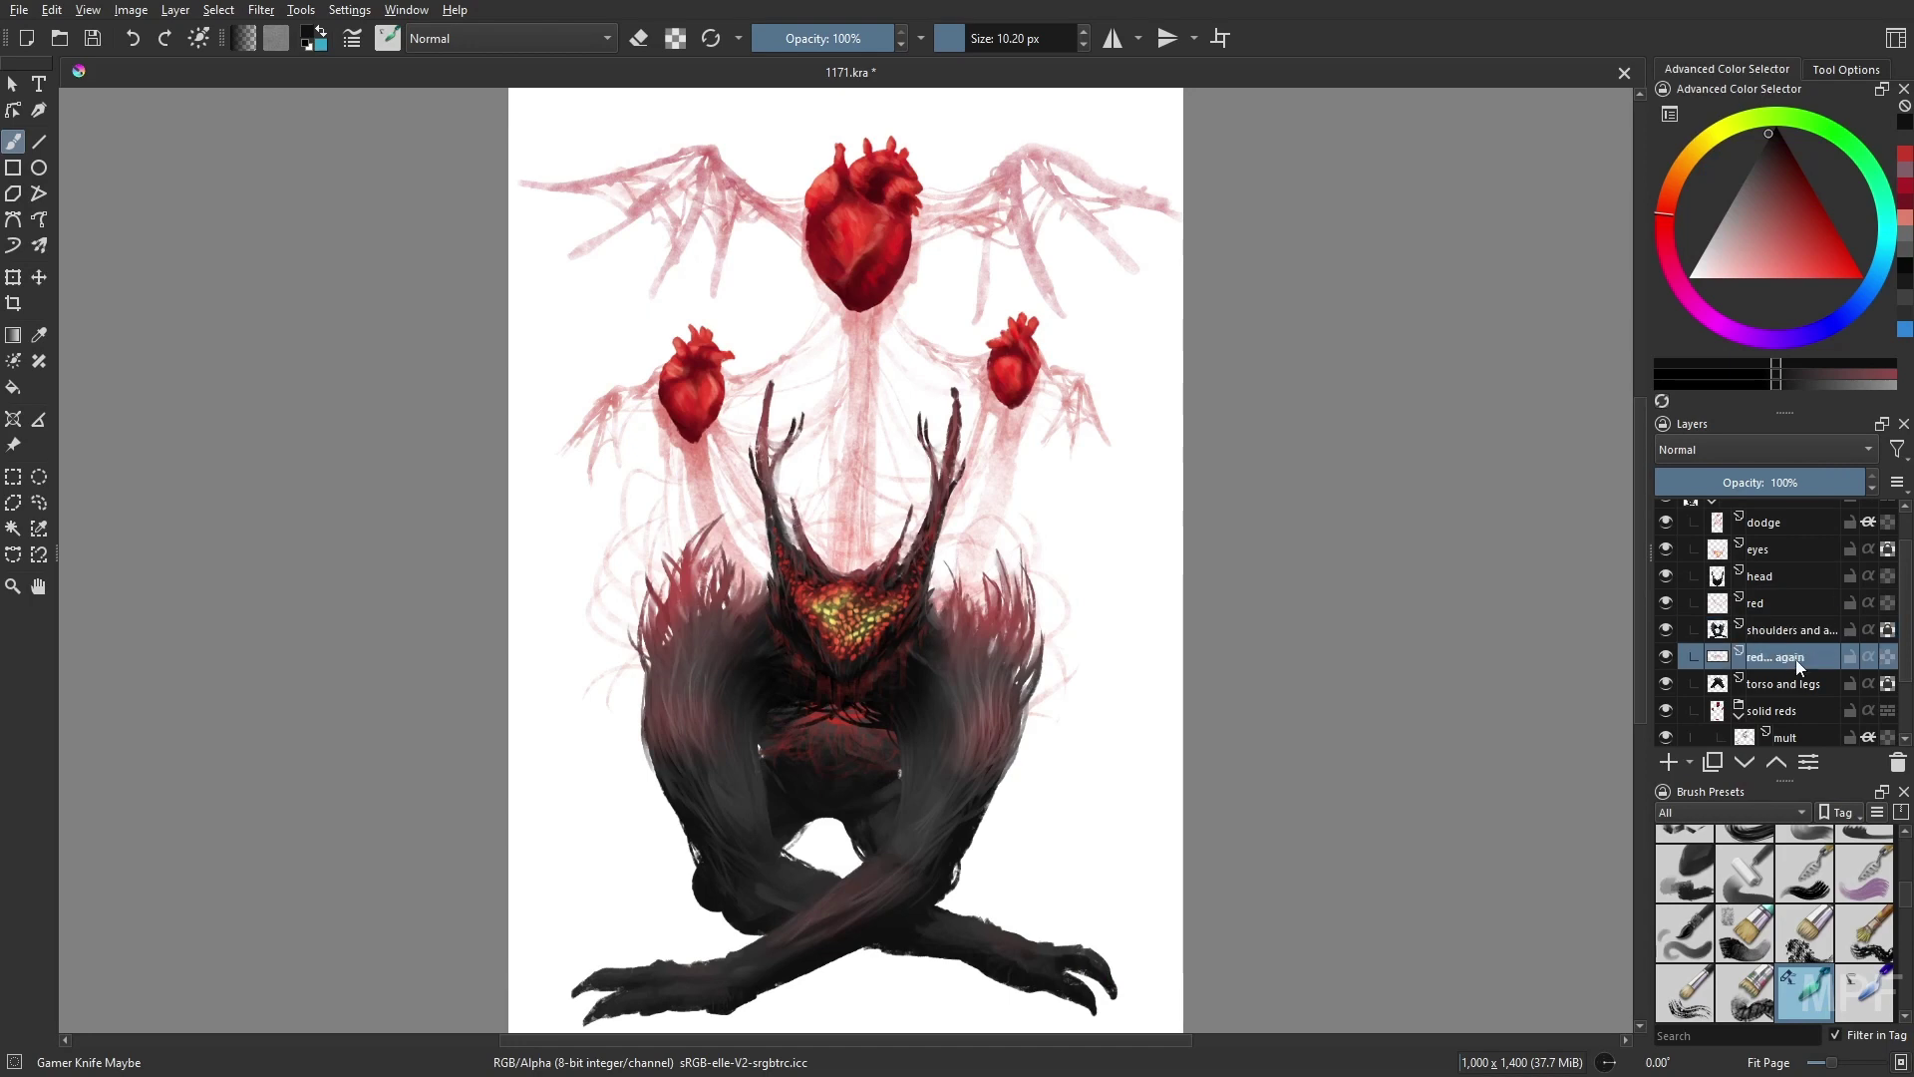
key(period)
drag(856, 723, 538, 837)
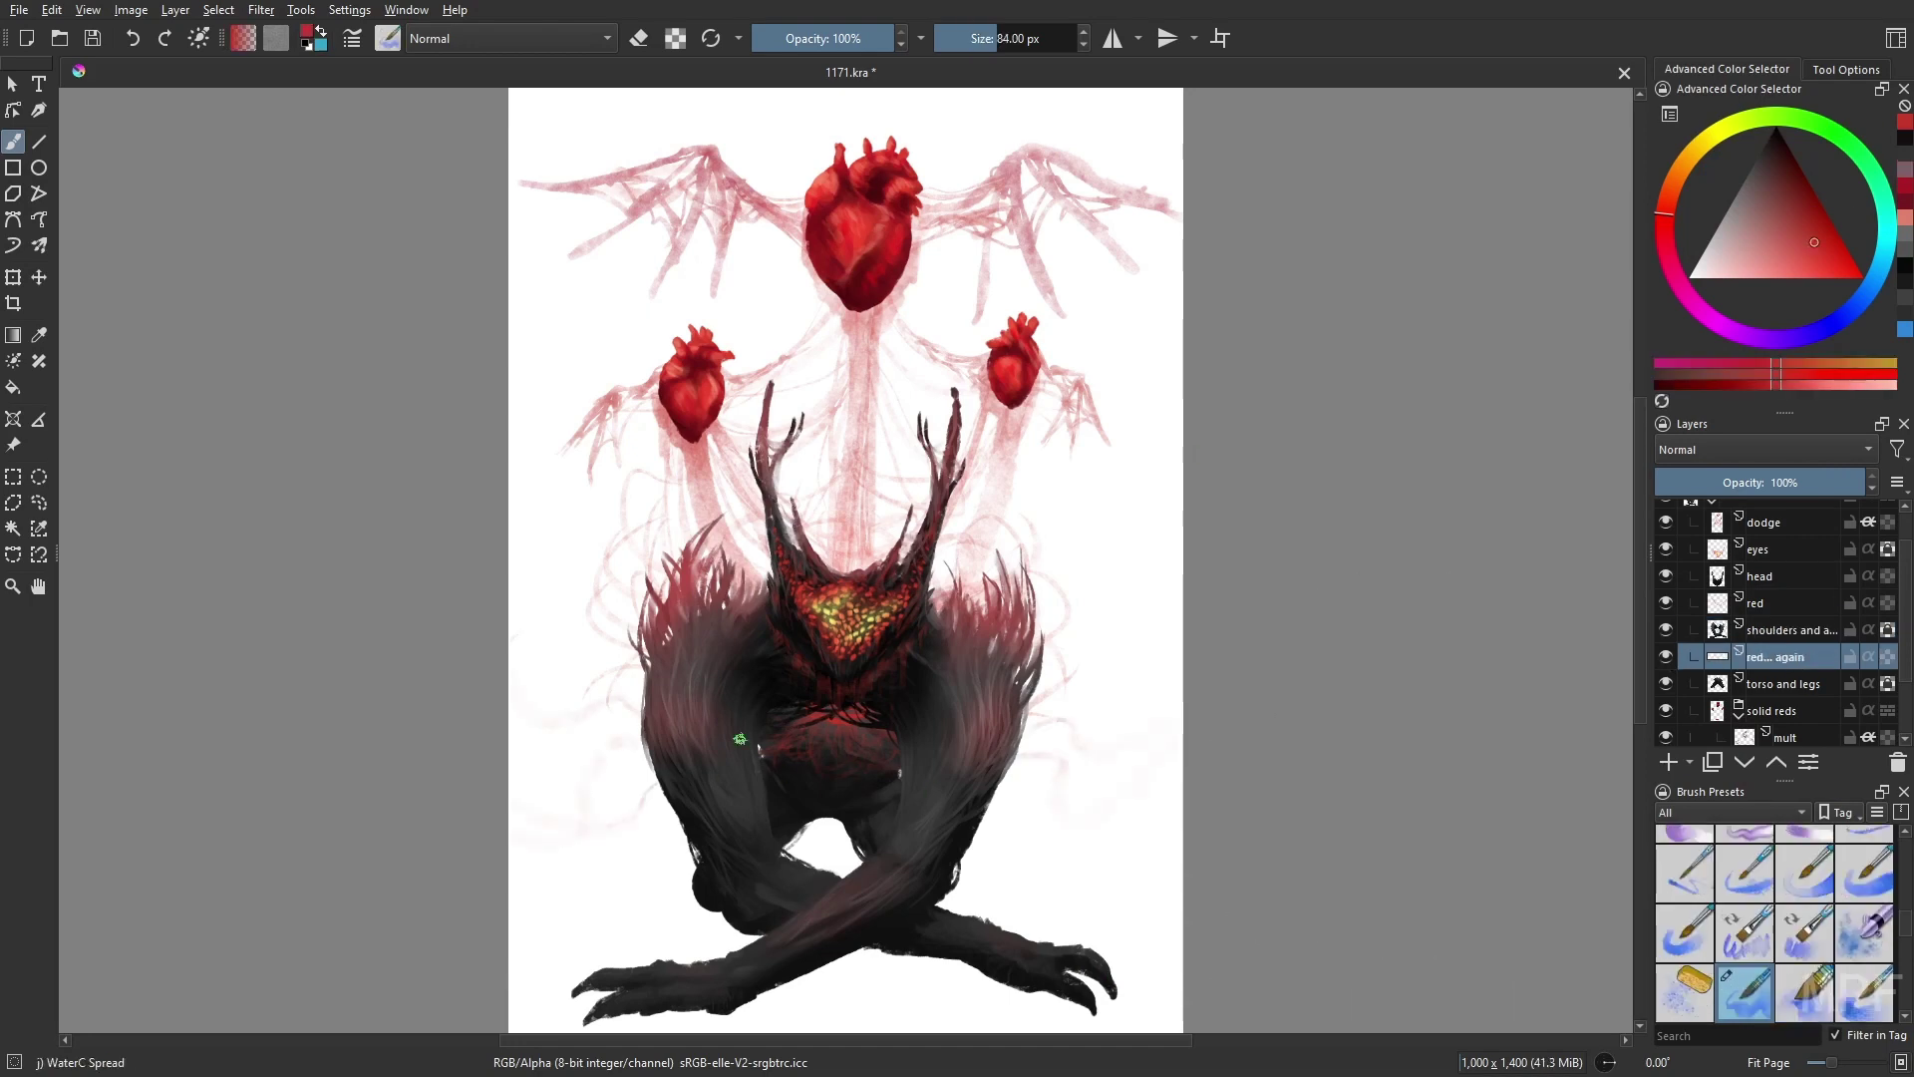
drag(734, 735, 1154, 691)
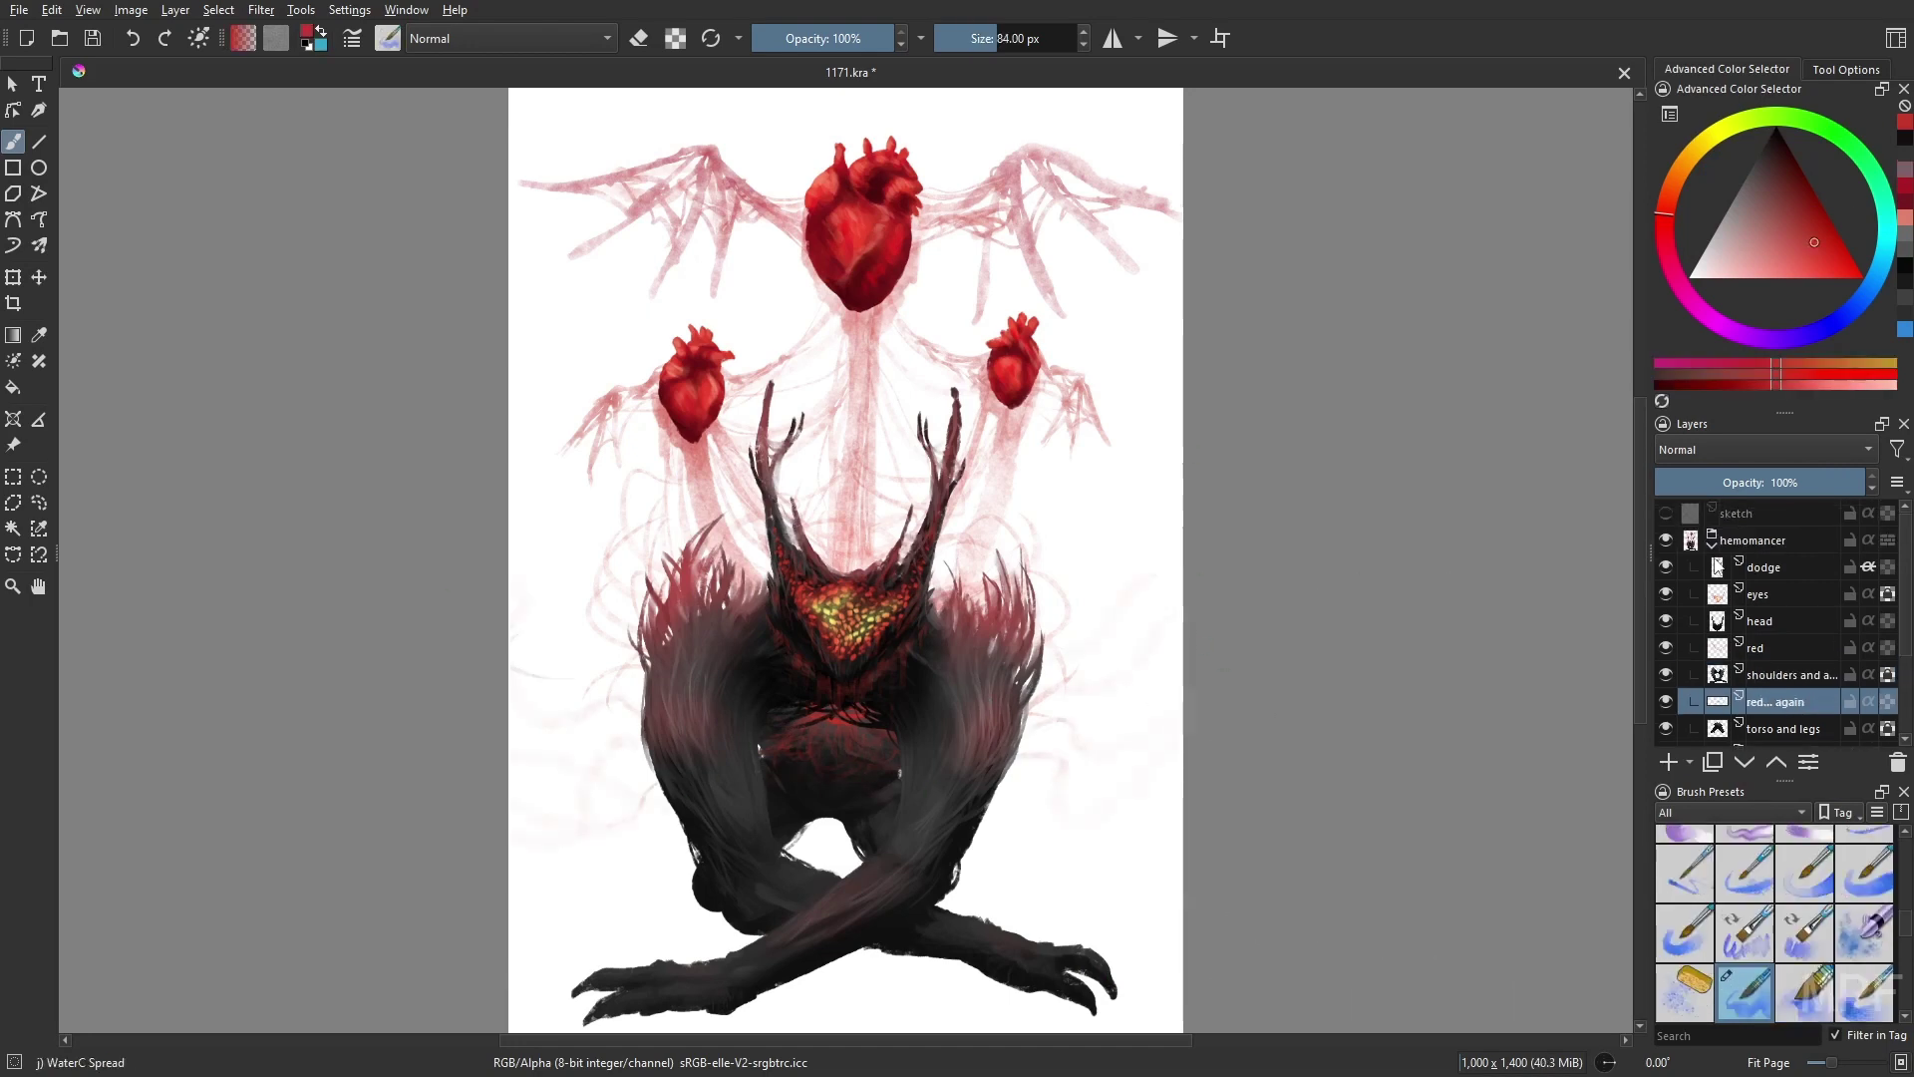
- Fill a layer named back beneath the hemomancer group with pale teal
click(1732, 566)
key(f)
click(603, 509)
- Fill a rectangular strip across the canvas bottom with dark grey-teal on a new layer named ground, and clear the selection
key(ctrl+r)
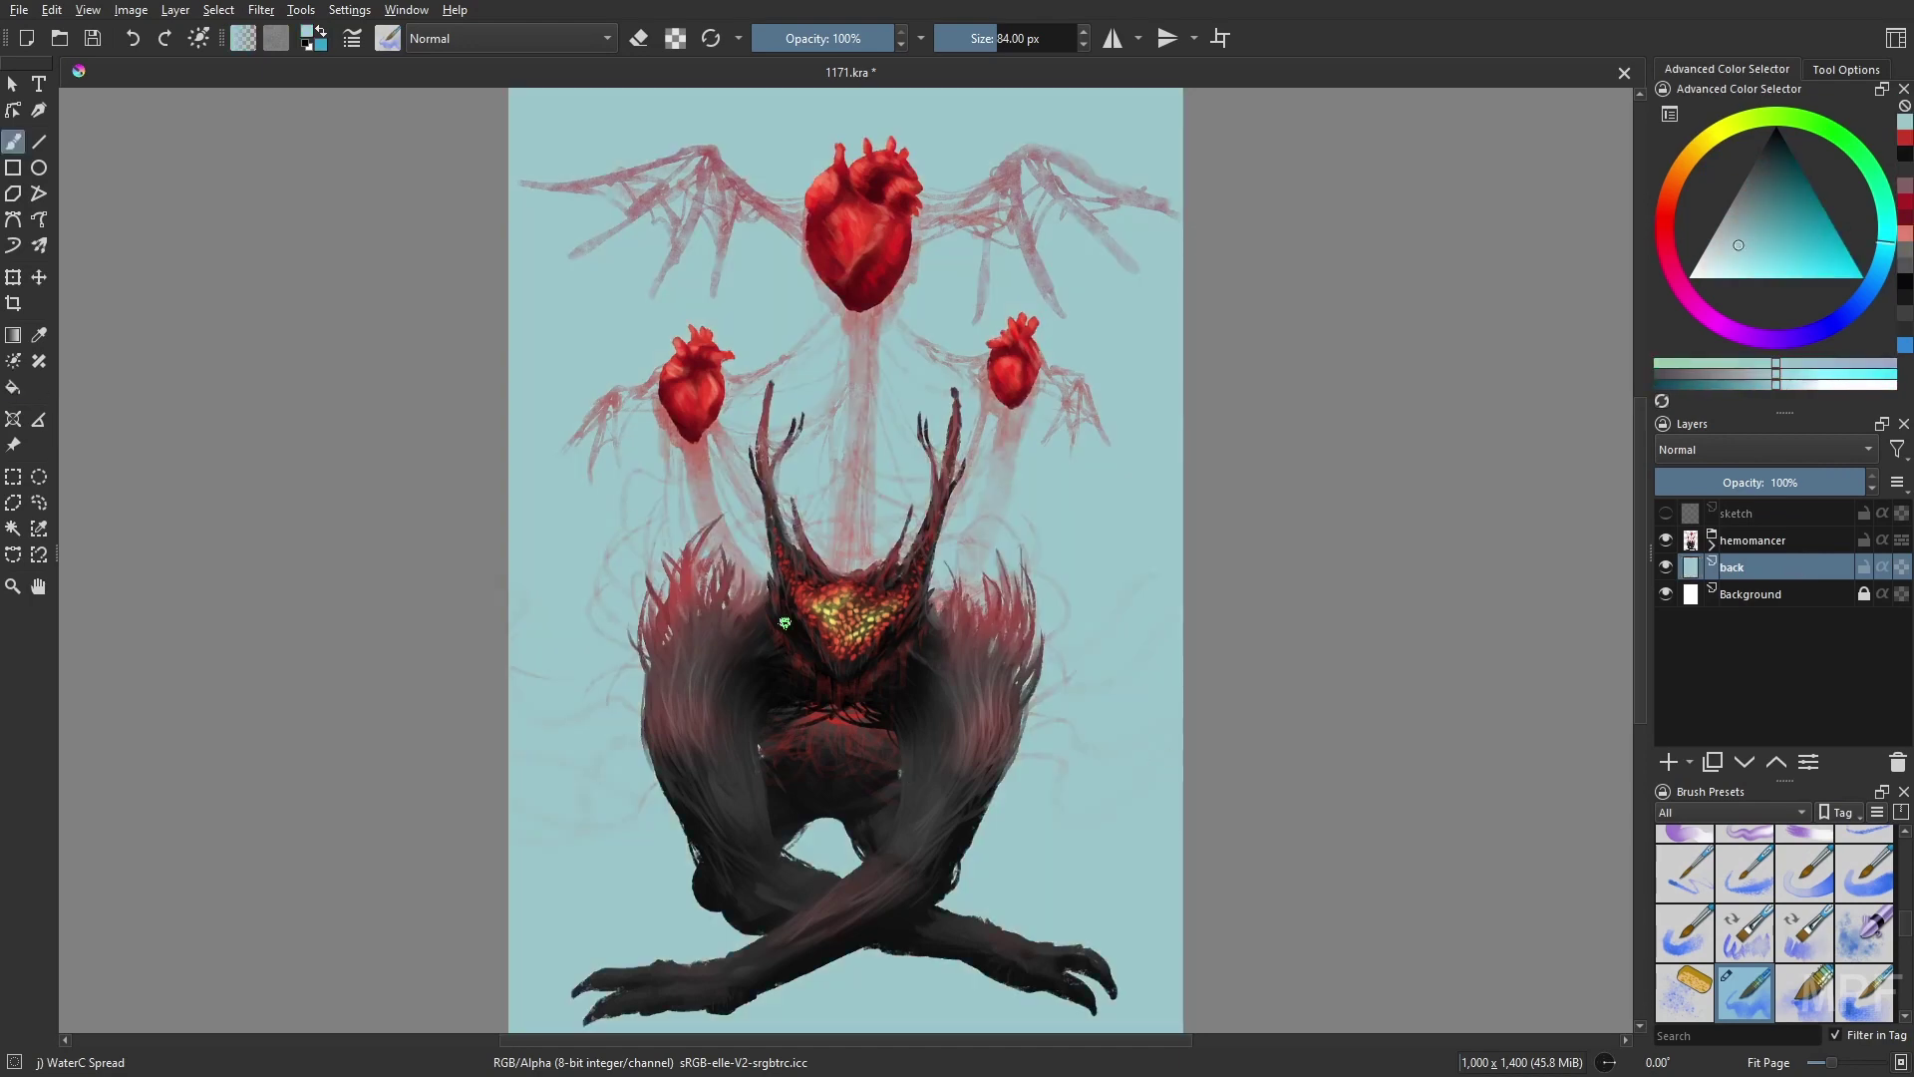
drag(485, 859, 1249, 1031)
key(Insert)
drag(1754, 230, 1771, 143)
key(shift+BackSpace)
key(ctrl+shift+a)
- Airbrush a soft dark shadow beneath the creature on the ground layer with Airbrush Soft at 36% opacity and about 43 px
key(b)
right_click(1347, 764)
click(1333, 623)
key(bracketleft)
mouse_move(758, 918)
mouse_down()
mouse_move(847, 923)
mouse_move(855, 875)
mouse_move(891, 938)
mouse_move(803, 965)
mouse_move(850, 876)
mouse_up()
key(bracketleft)
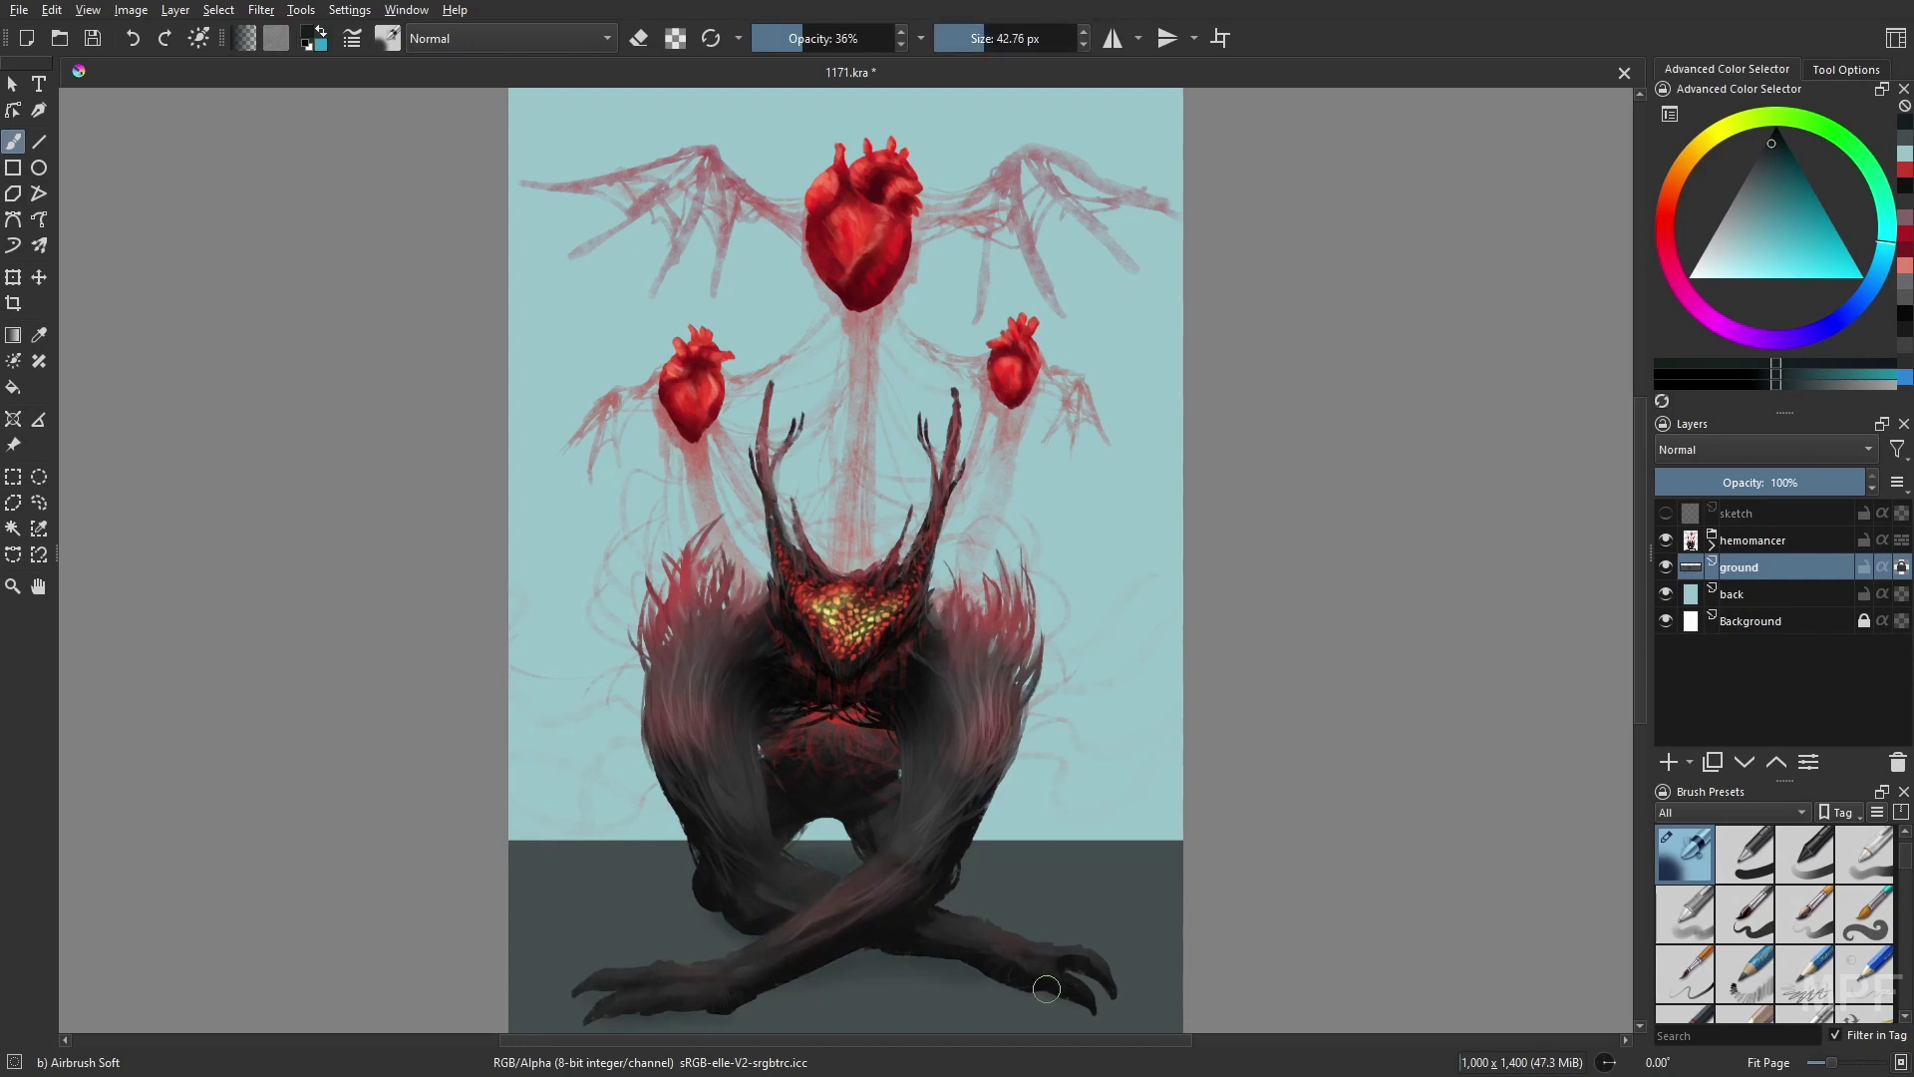
- Raise the airbrush opacity to 100% and deepen the ground shadow around the crossed legs
key(o)
key(o)
key(o)
key(o)
key(o)
key(o)
key(o)
mouse_move(759, 934)
mouse_down()
mouse_move(715, 903)
mouse_move(865, 876)
mouse_move(907, 904)
mouse_move(768, 862)
mouse_up()
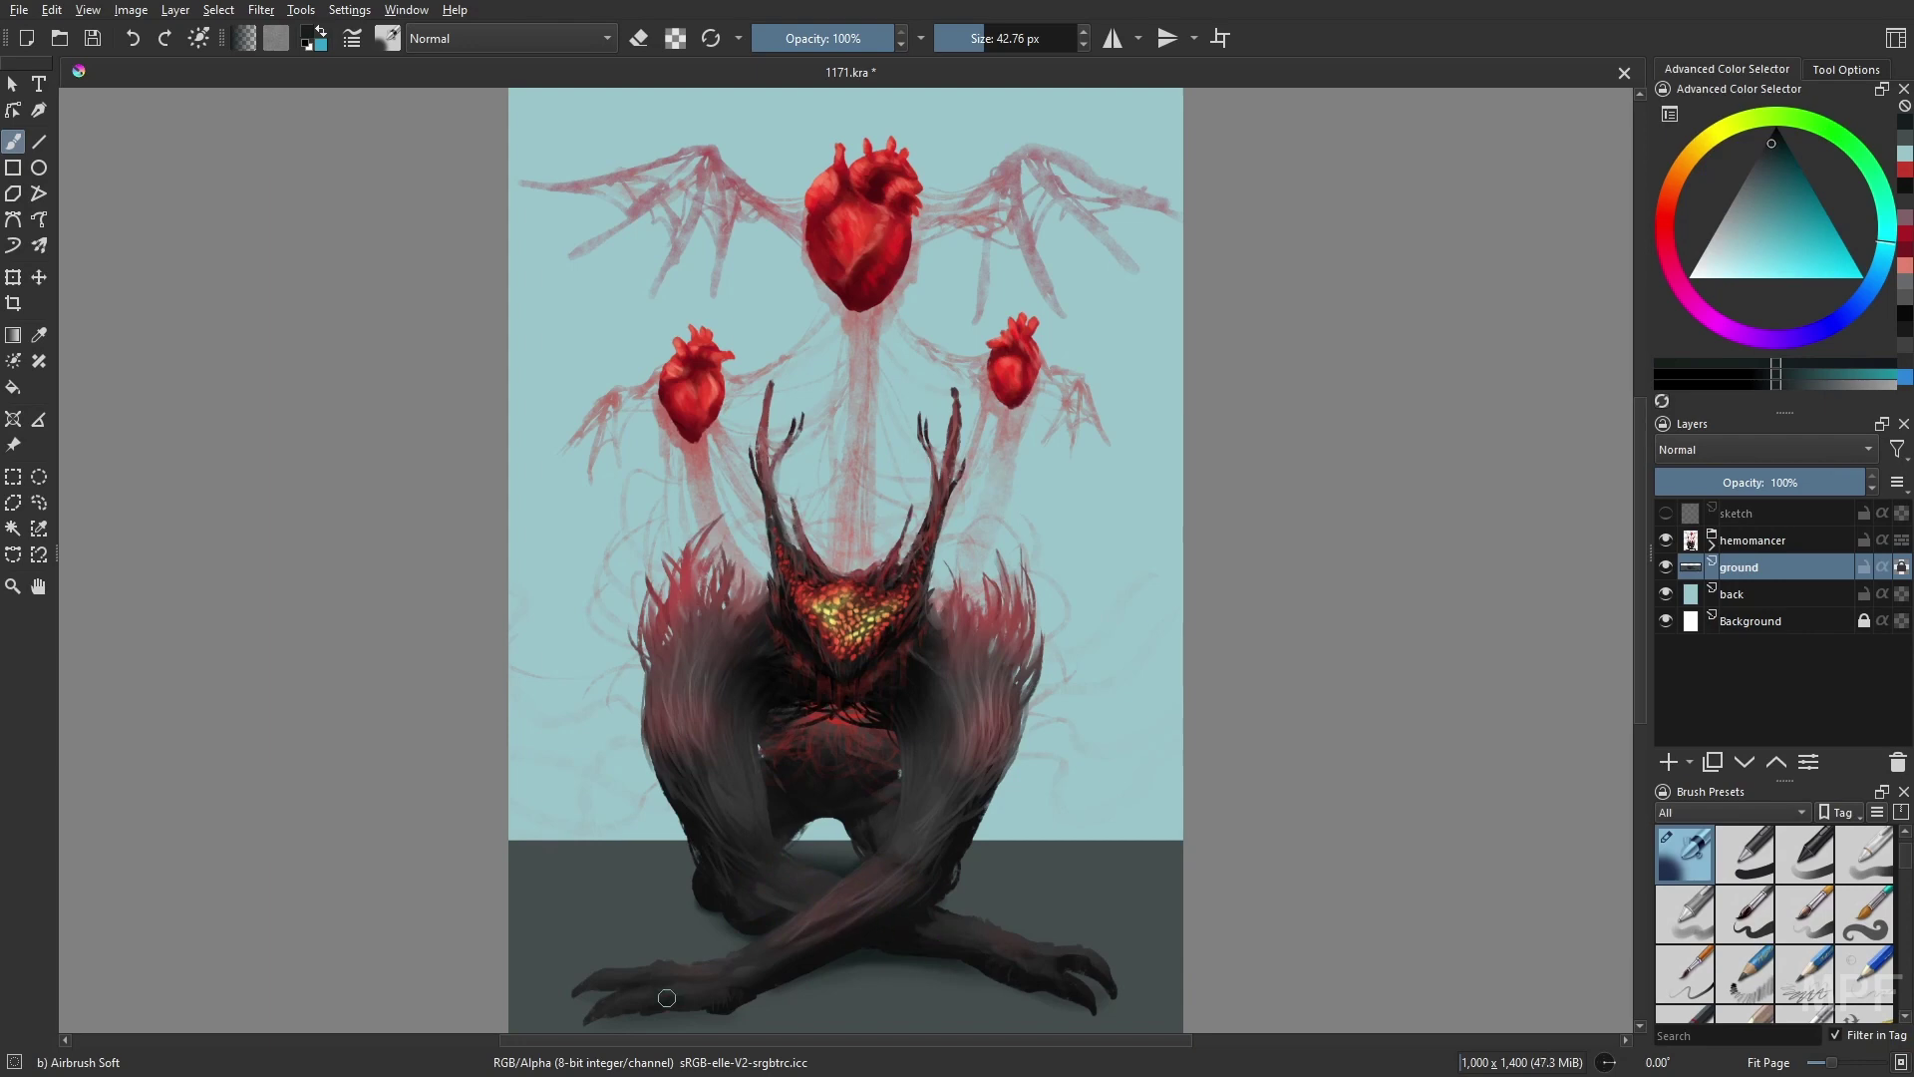
- Unlock the ground layer's transparency and apply a blur filter to soften its horizon edge
click(261, 10)
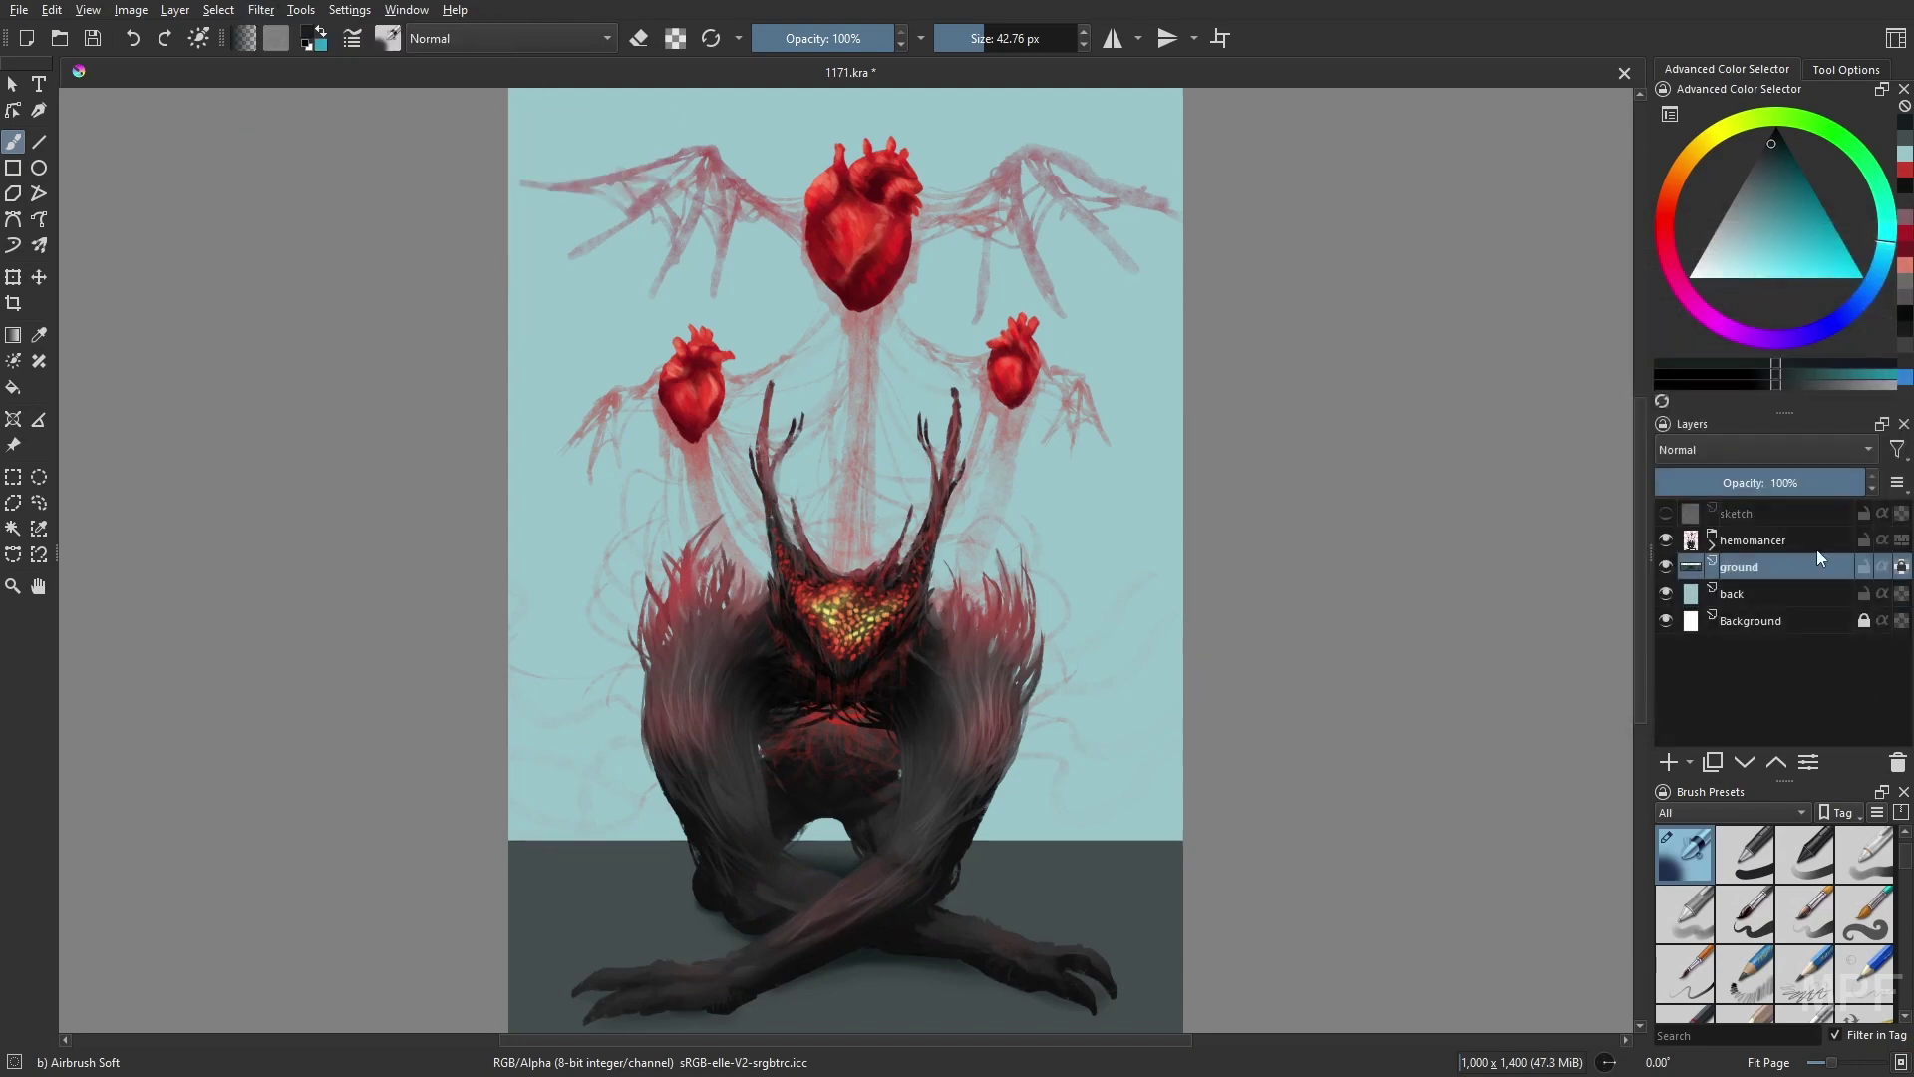
click(261, 10)
mouse_move(319, 130)
click(1887, 693)
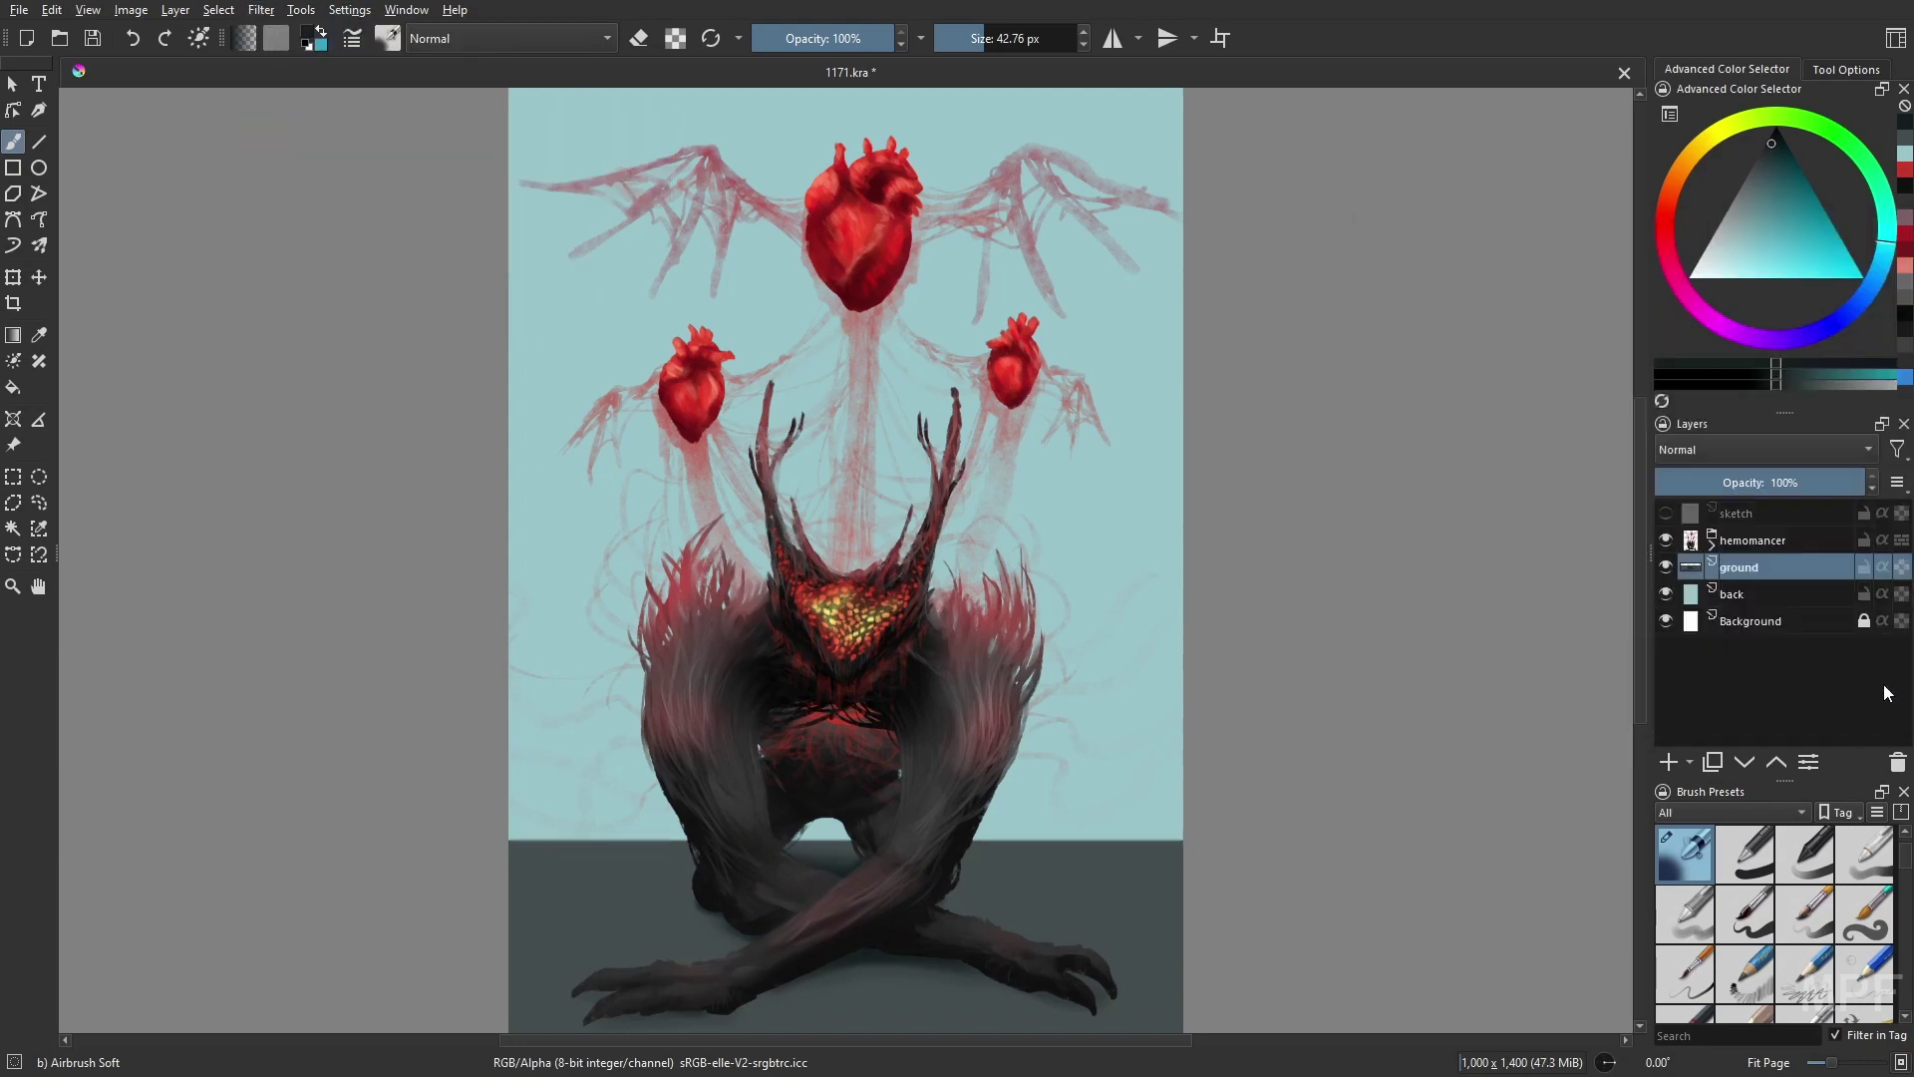
- Airbrush a large near-white glow behind the hearts on the back layer at about 249 px
click(1755, 593)
click(1701, 269)
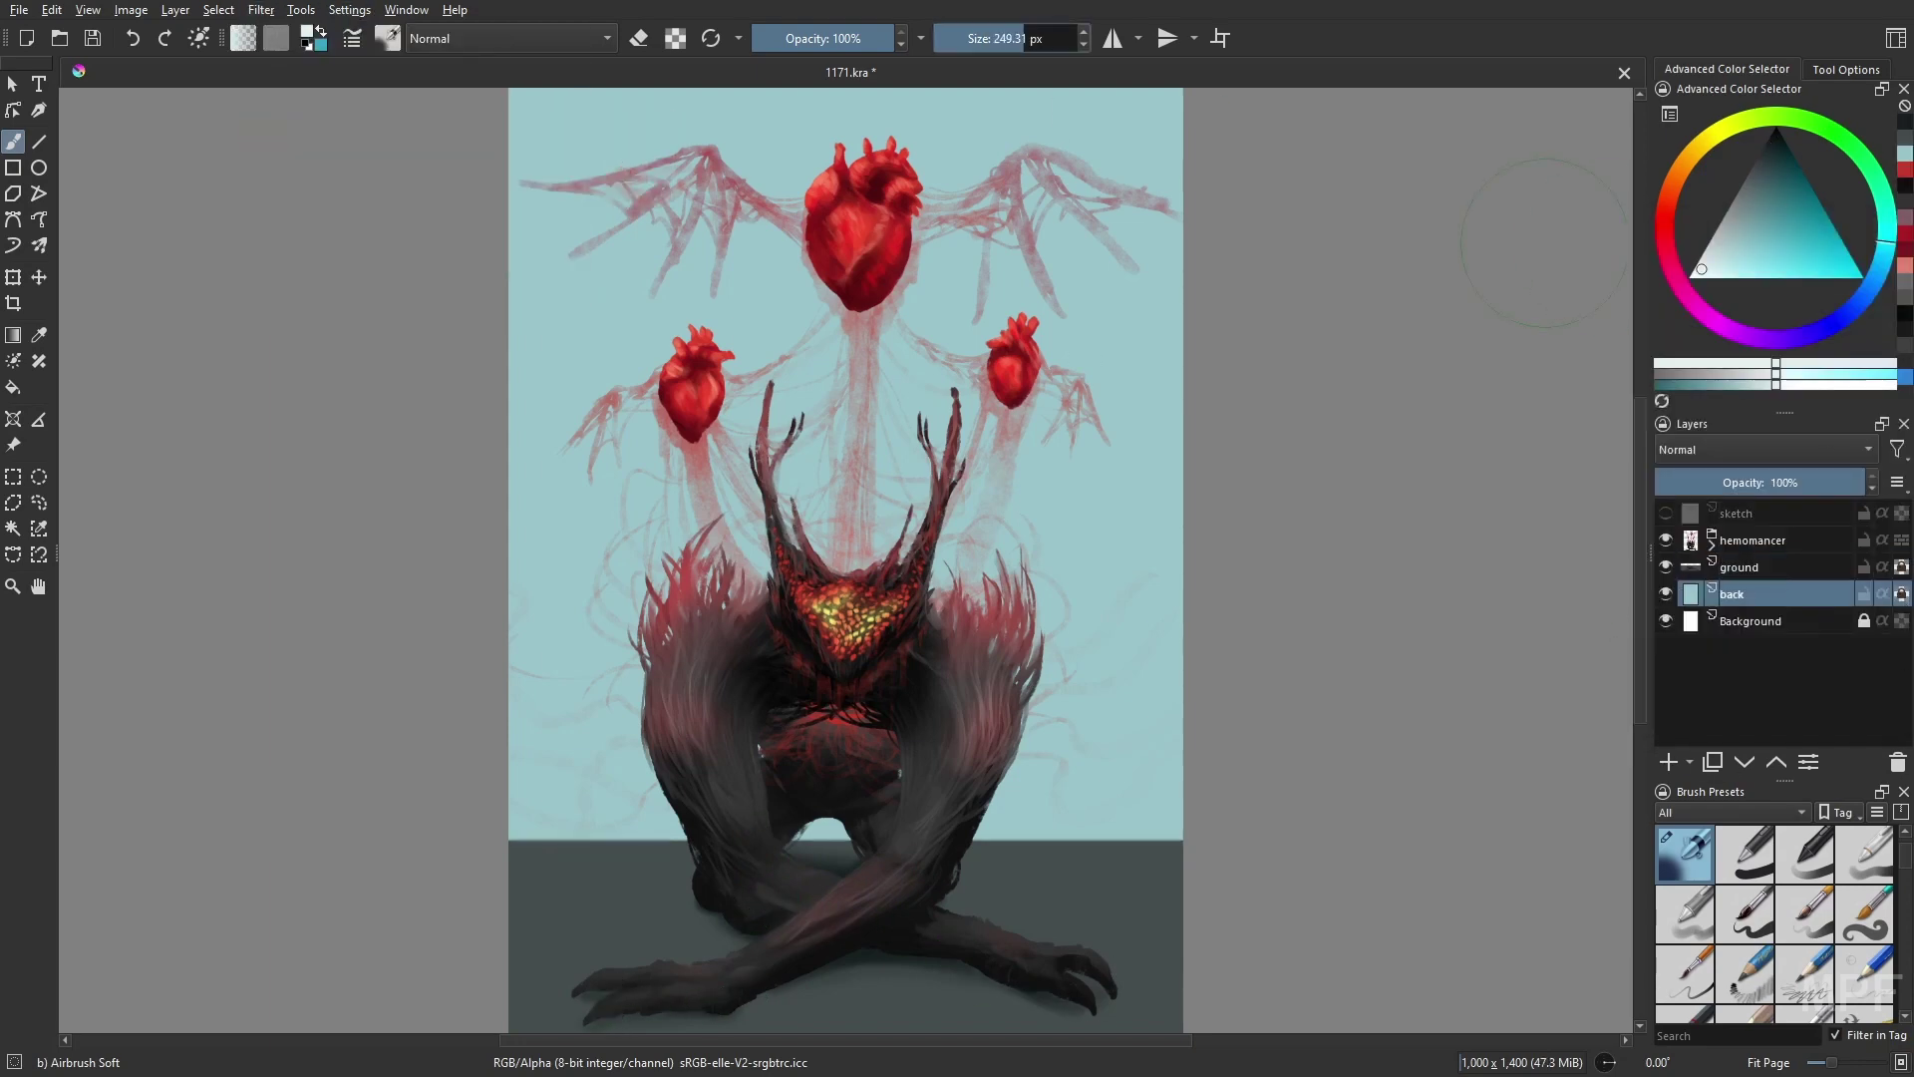
drag(858, 249, 947, 244)
- Shade the belly and crossed legs on a Multiply layer named mult at the top of the hemomancer group
click(1754, 539)
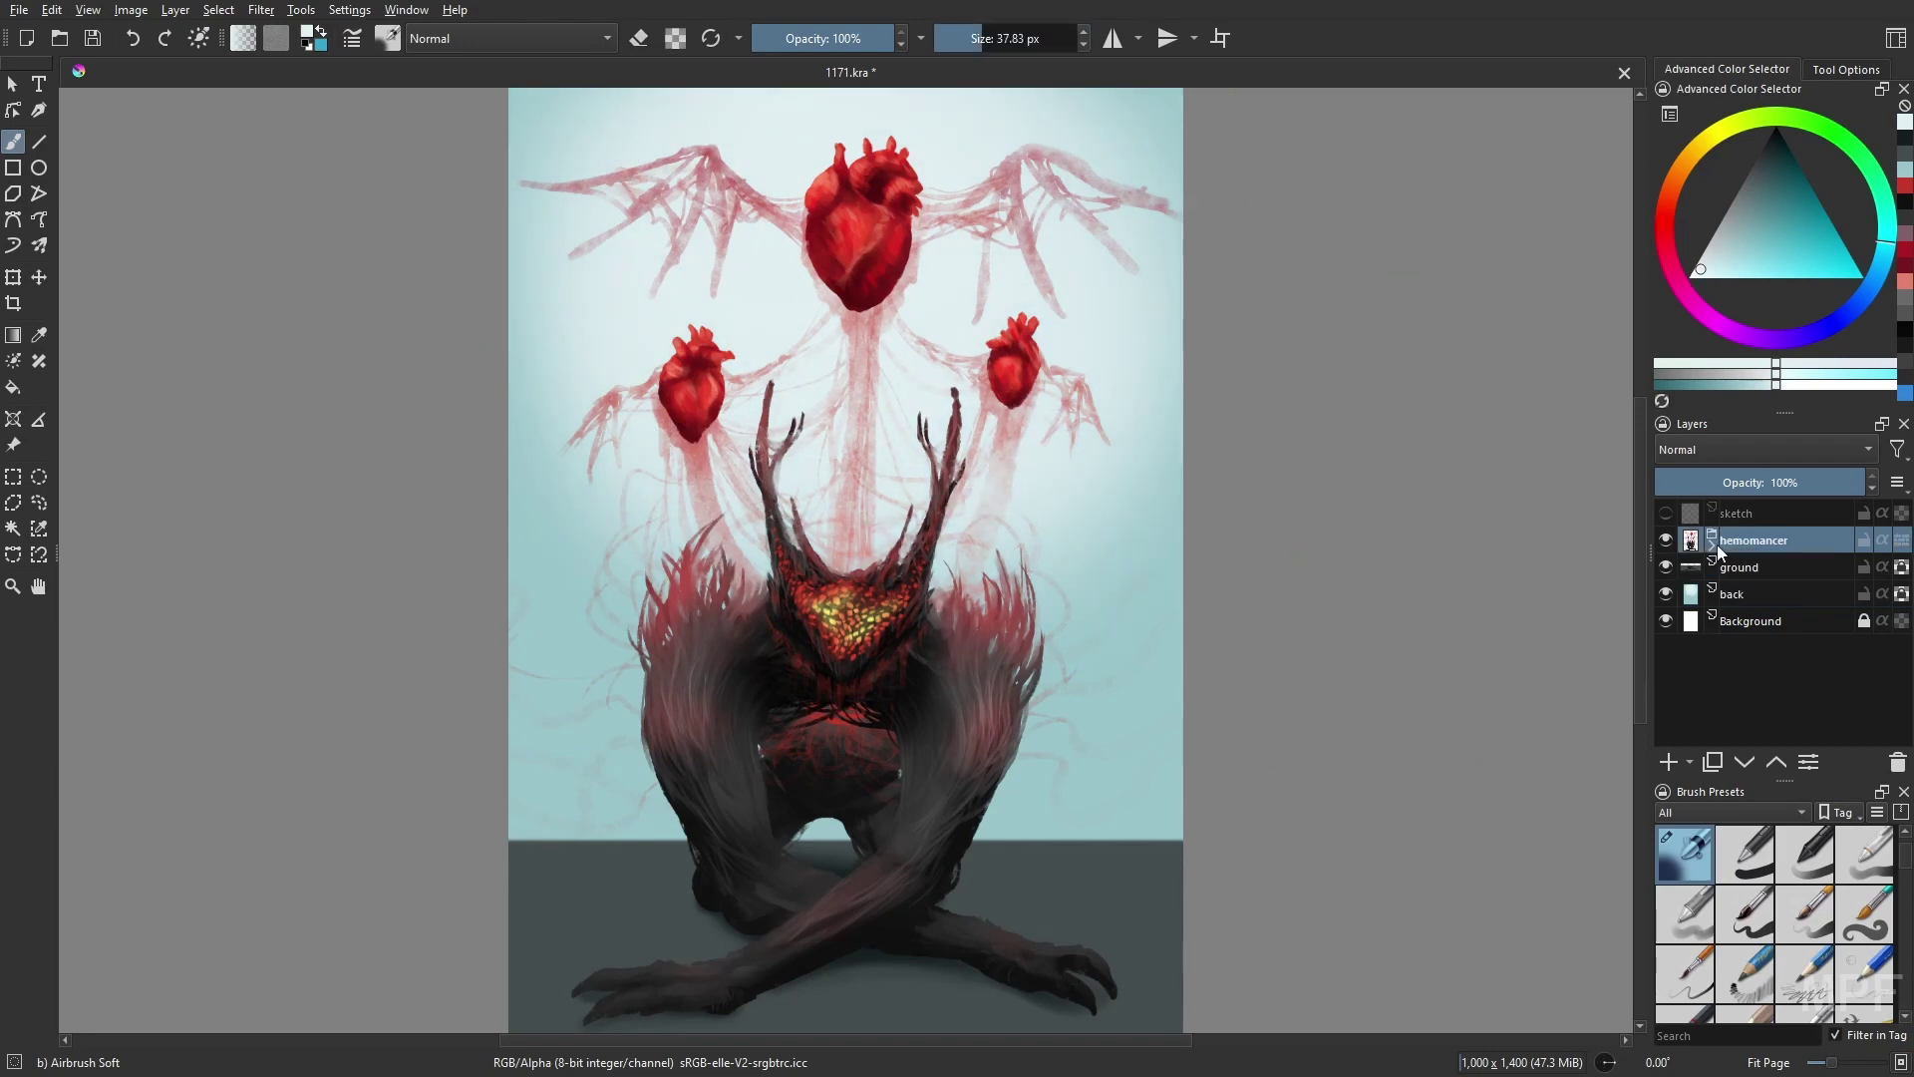
click(1712, 545)
click(1786, 566)
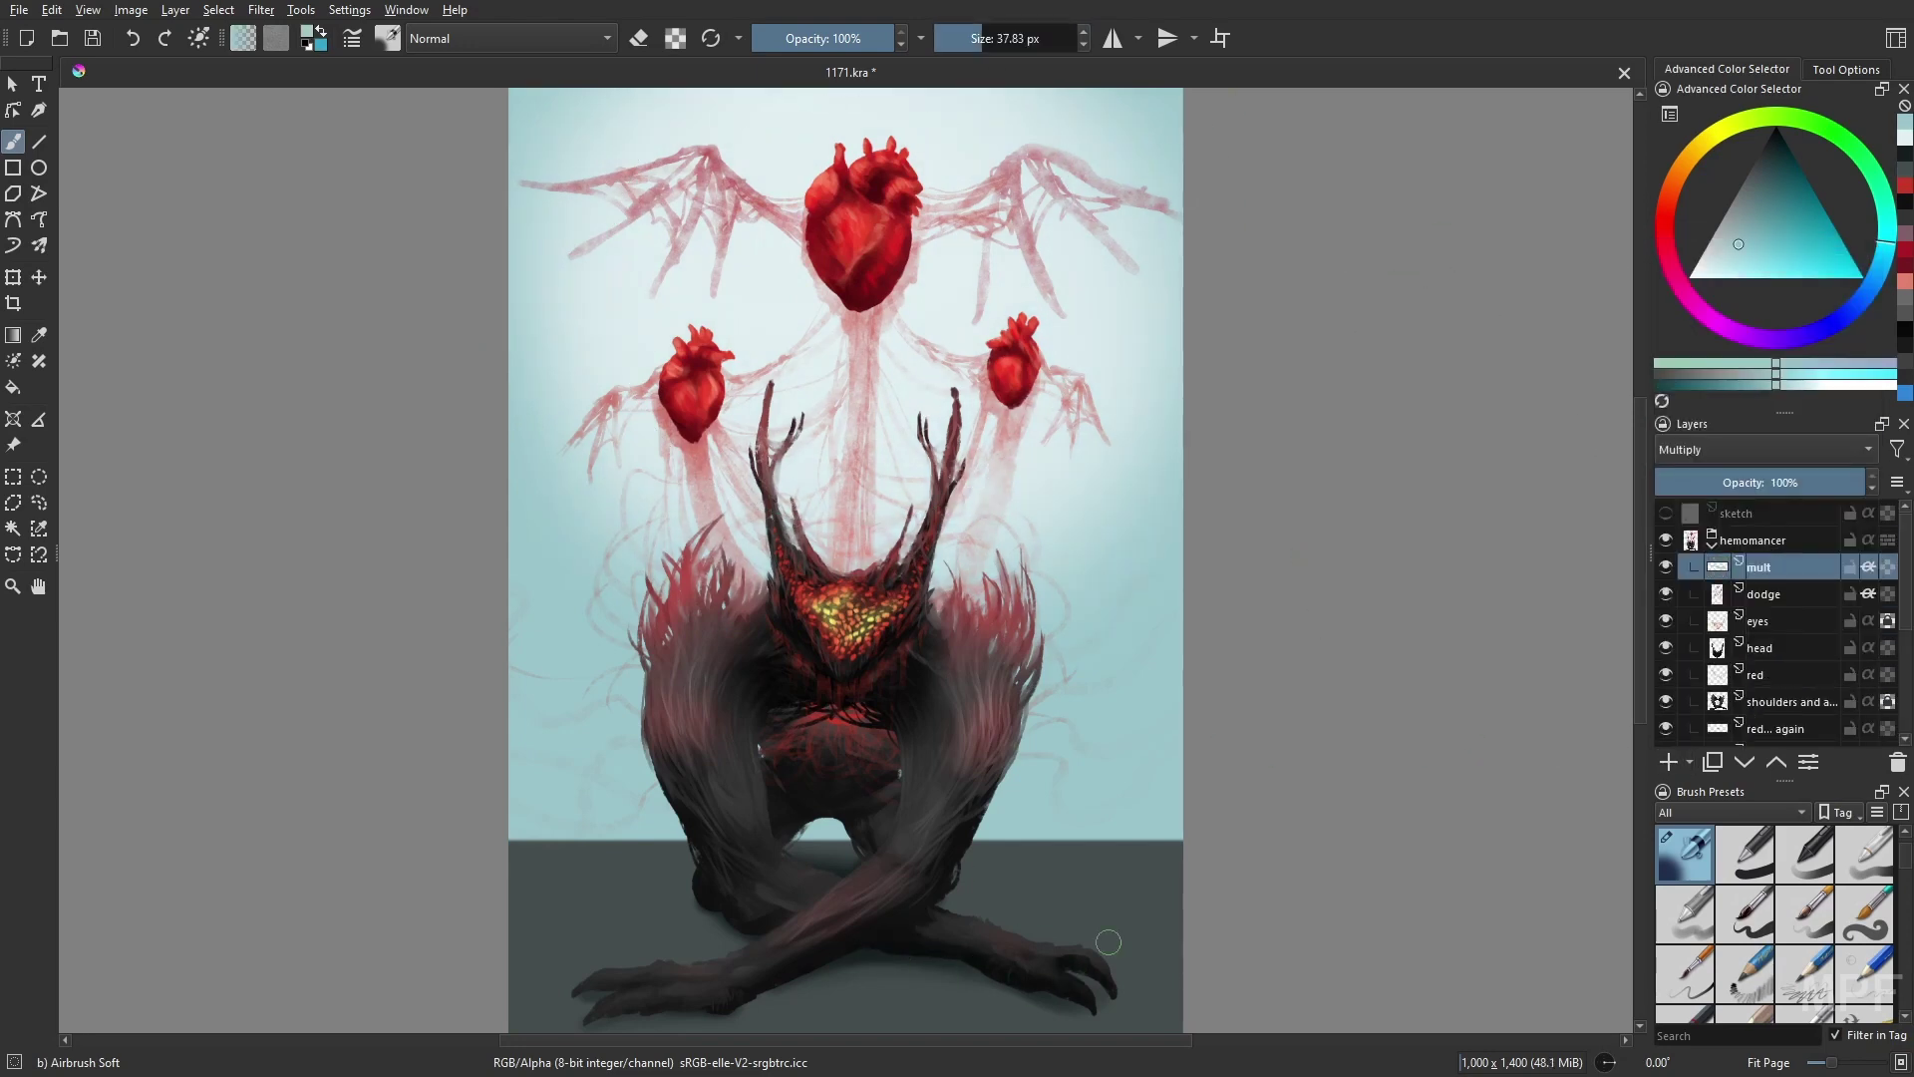
key(slash)
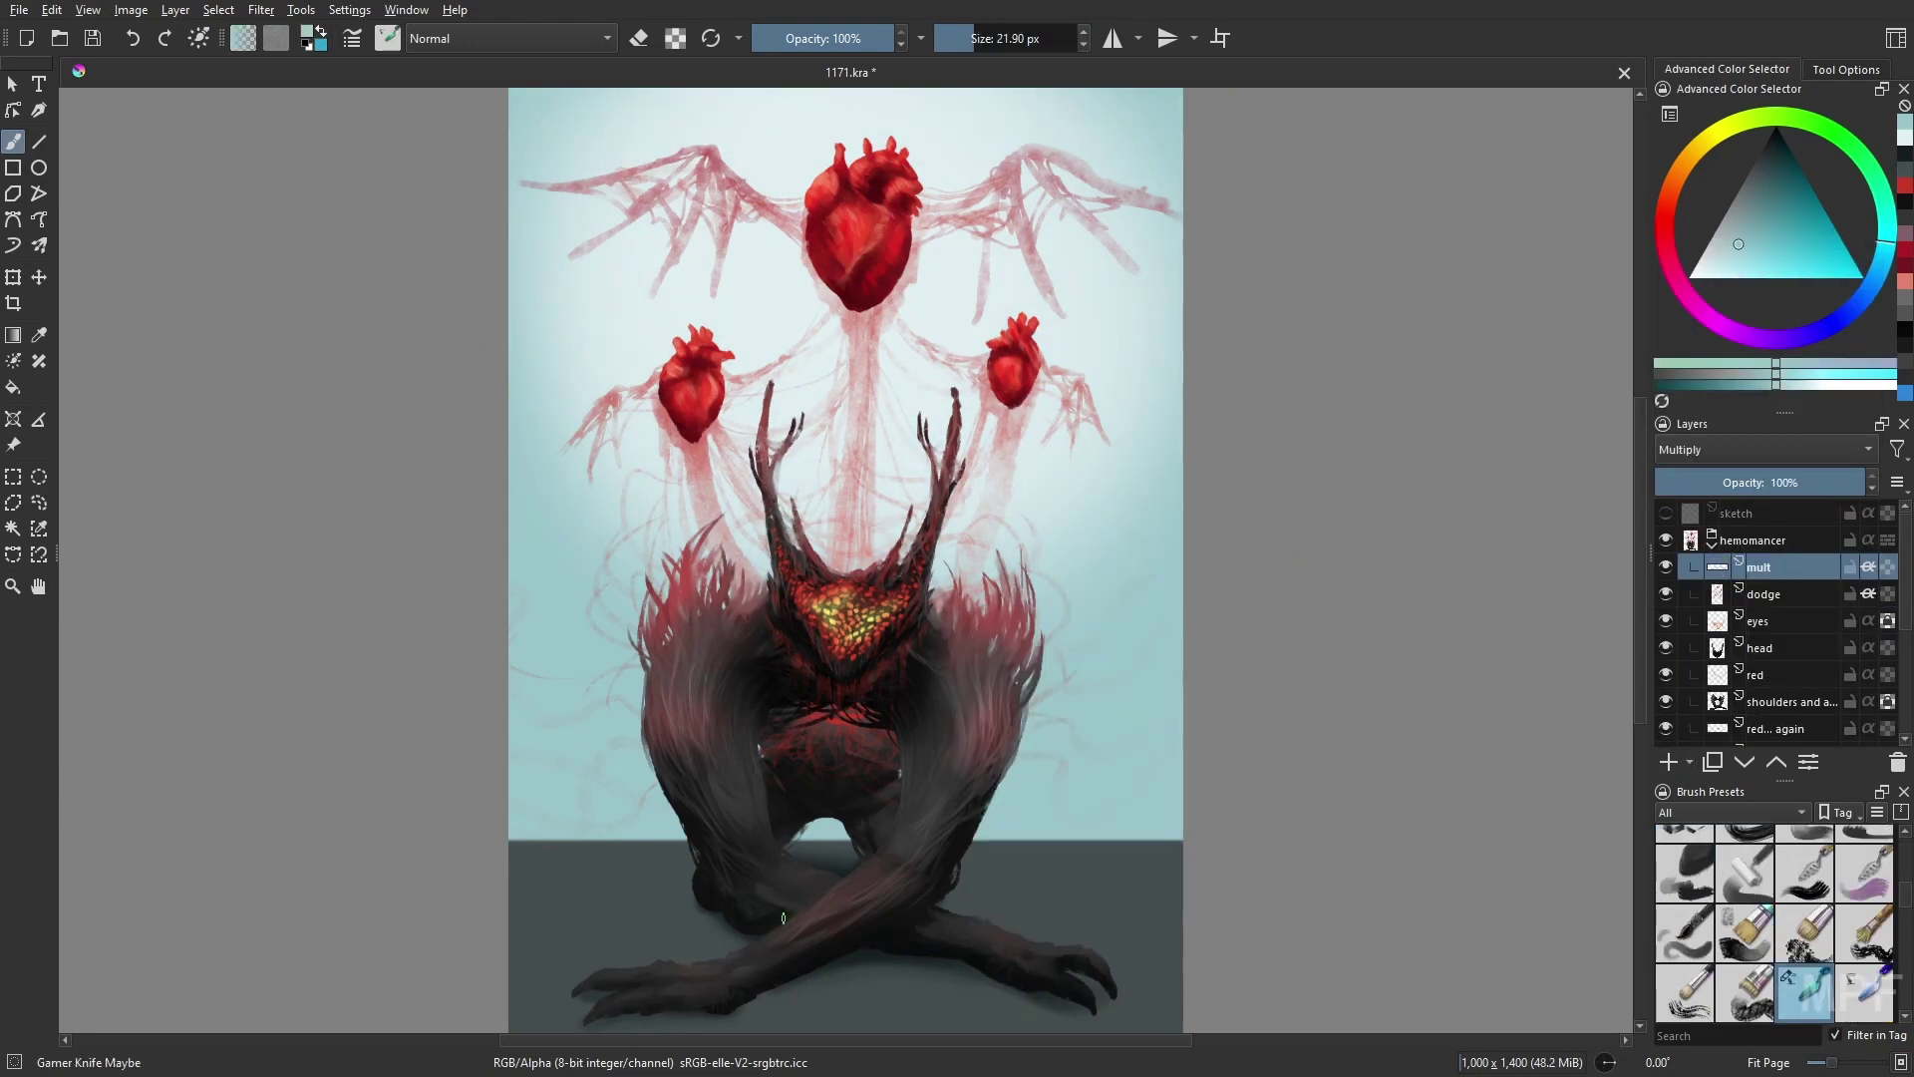
ctrl+click(782, 914)
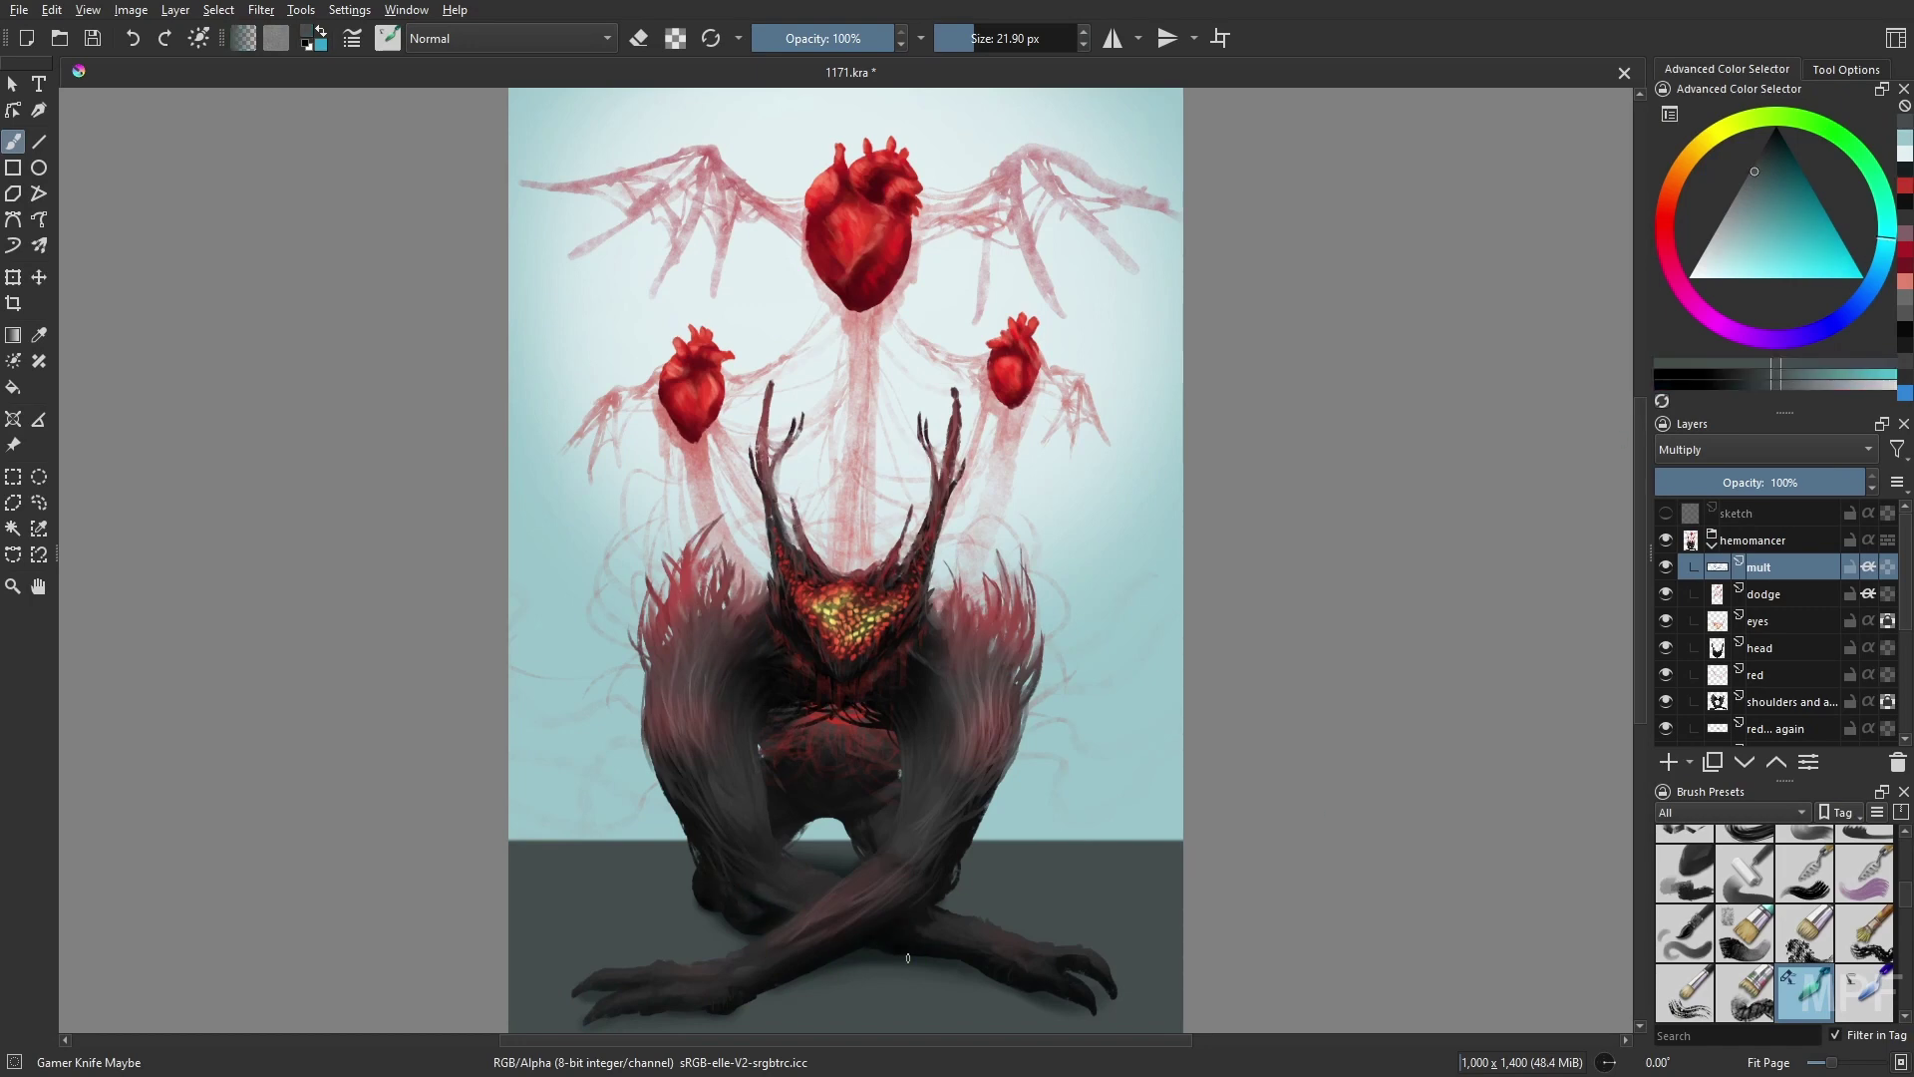
key(slash)
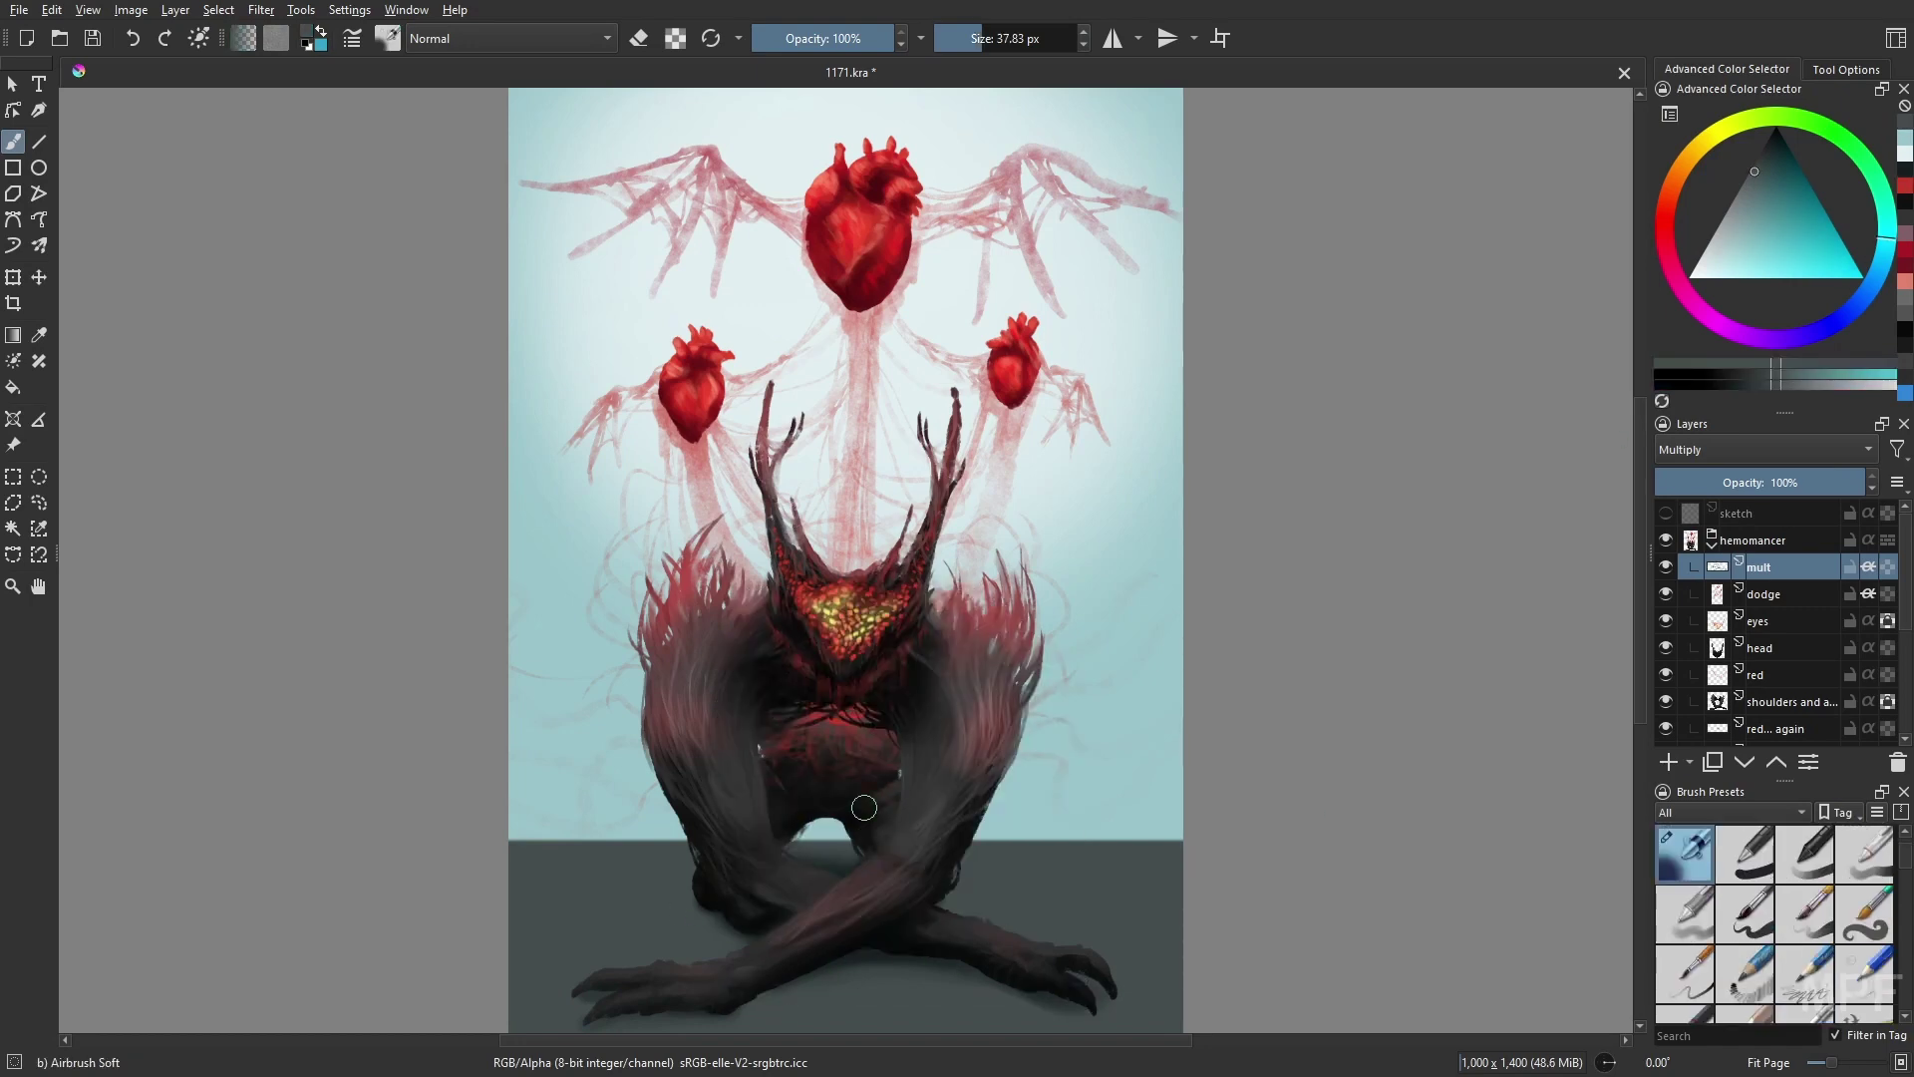
- Select the back layer and choose the Wet Bristles Rough brush at 80 px
key(Page_Down)
key(Page_Down)
key(Page_Down)
key(Page_Down)
key(Page_Down)
key(Page_Down)
key(Page_Down)
key(Page_Down)
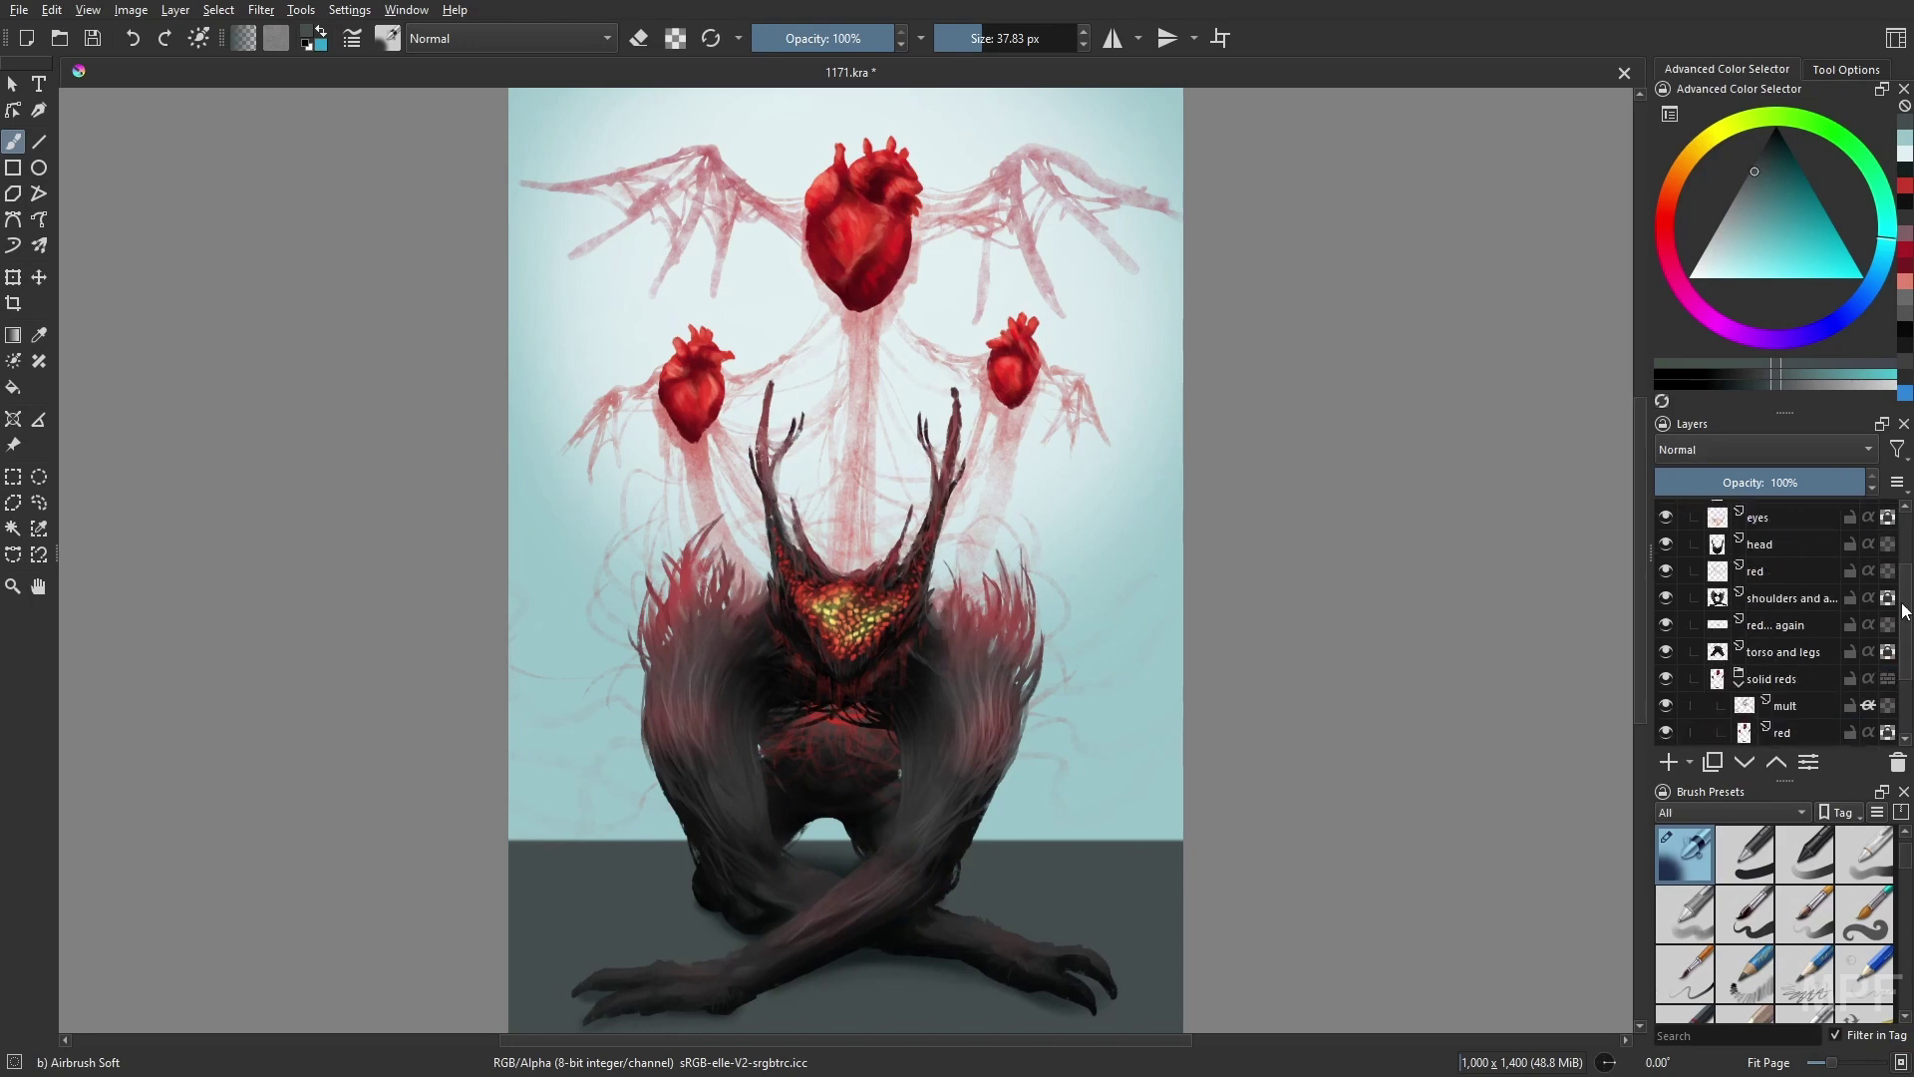
right_click(1243, 710)
click(1318, 876)
- Try hazy foliage strokes along the horizon on both sides of the creature and undo them
mouse_move(957, 849)
mouse_down()
mouse_move(1010, 819)
mouse_move(1174, 820)
mouse_up()
mouse_move(598, 827)
mouse_down()
mouse_move(521, 897)
mouse_move(578, 854)
mouse_move(518, 797)
mouse_up()
drag(997, 798, 1174, 788)
drag(618, 797, 509, 757)
key(ctrl+z)
key(ctrl+z)
key(ctrl+z)
key(ctrl+z)
key(ctrl+z)
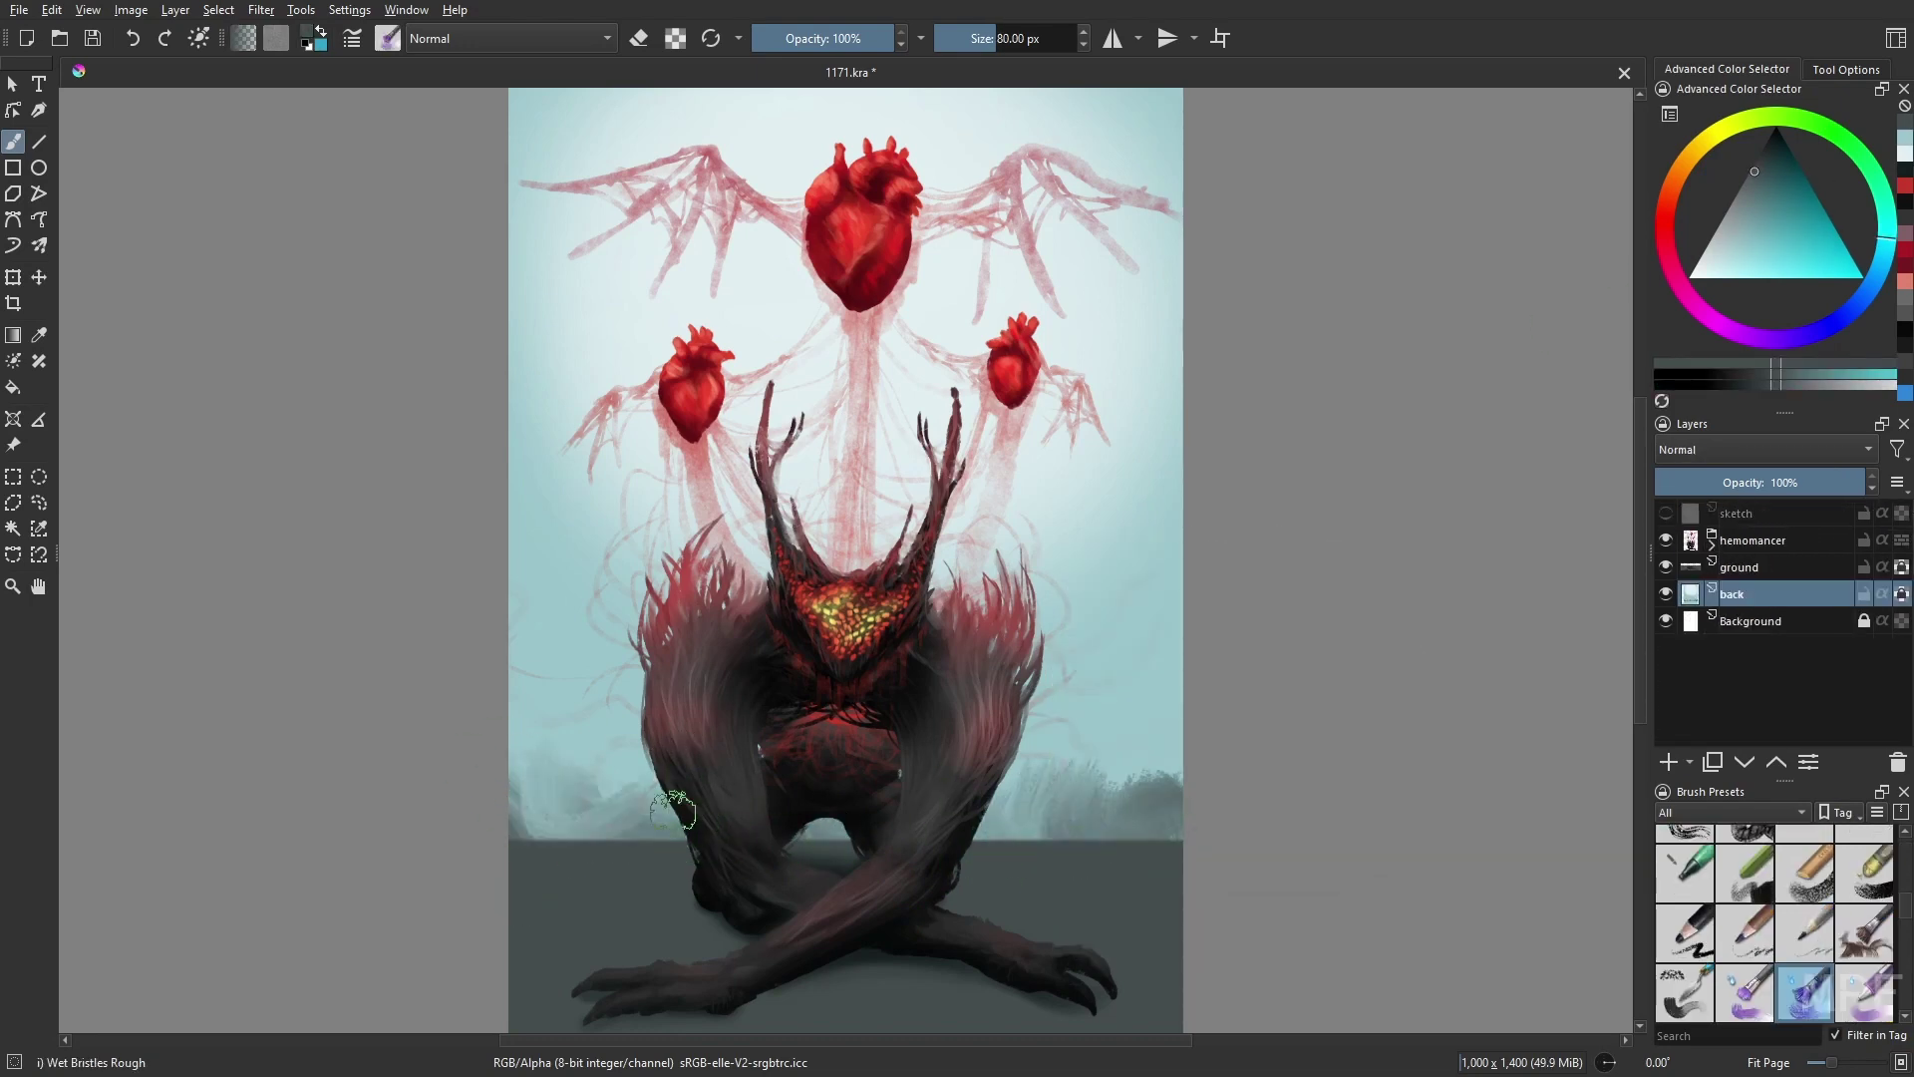
- Paint misty bush shapes above the horizon on both sides of the creature with Wet Bristles Rough at 80 px
mouse_move(1014, 855)
mouse_down()
mouse_move(598, 758)
mouse_move(578, 717)
mouse_move(719, 798)
mouse_move(538, 737)
mouse_up()
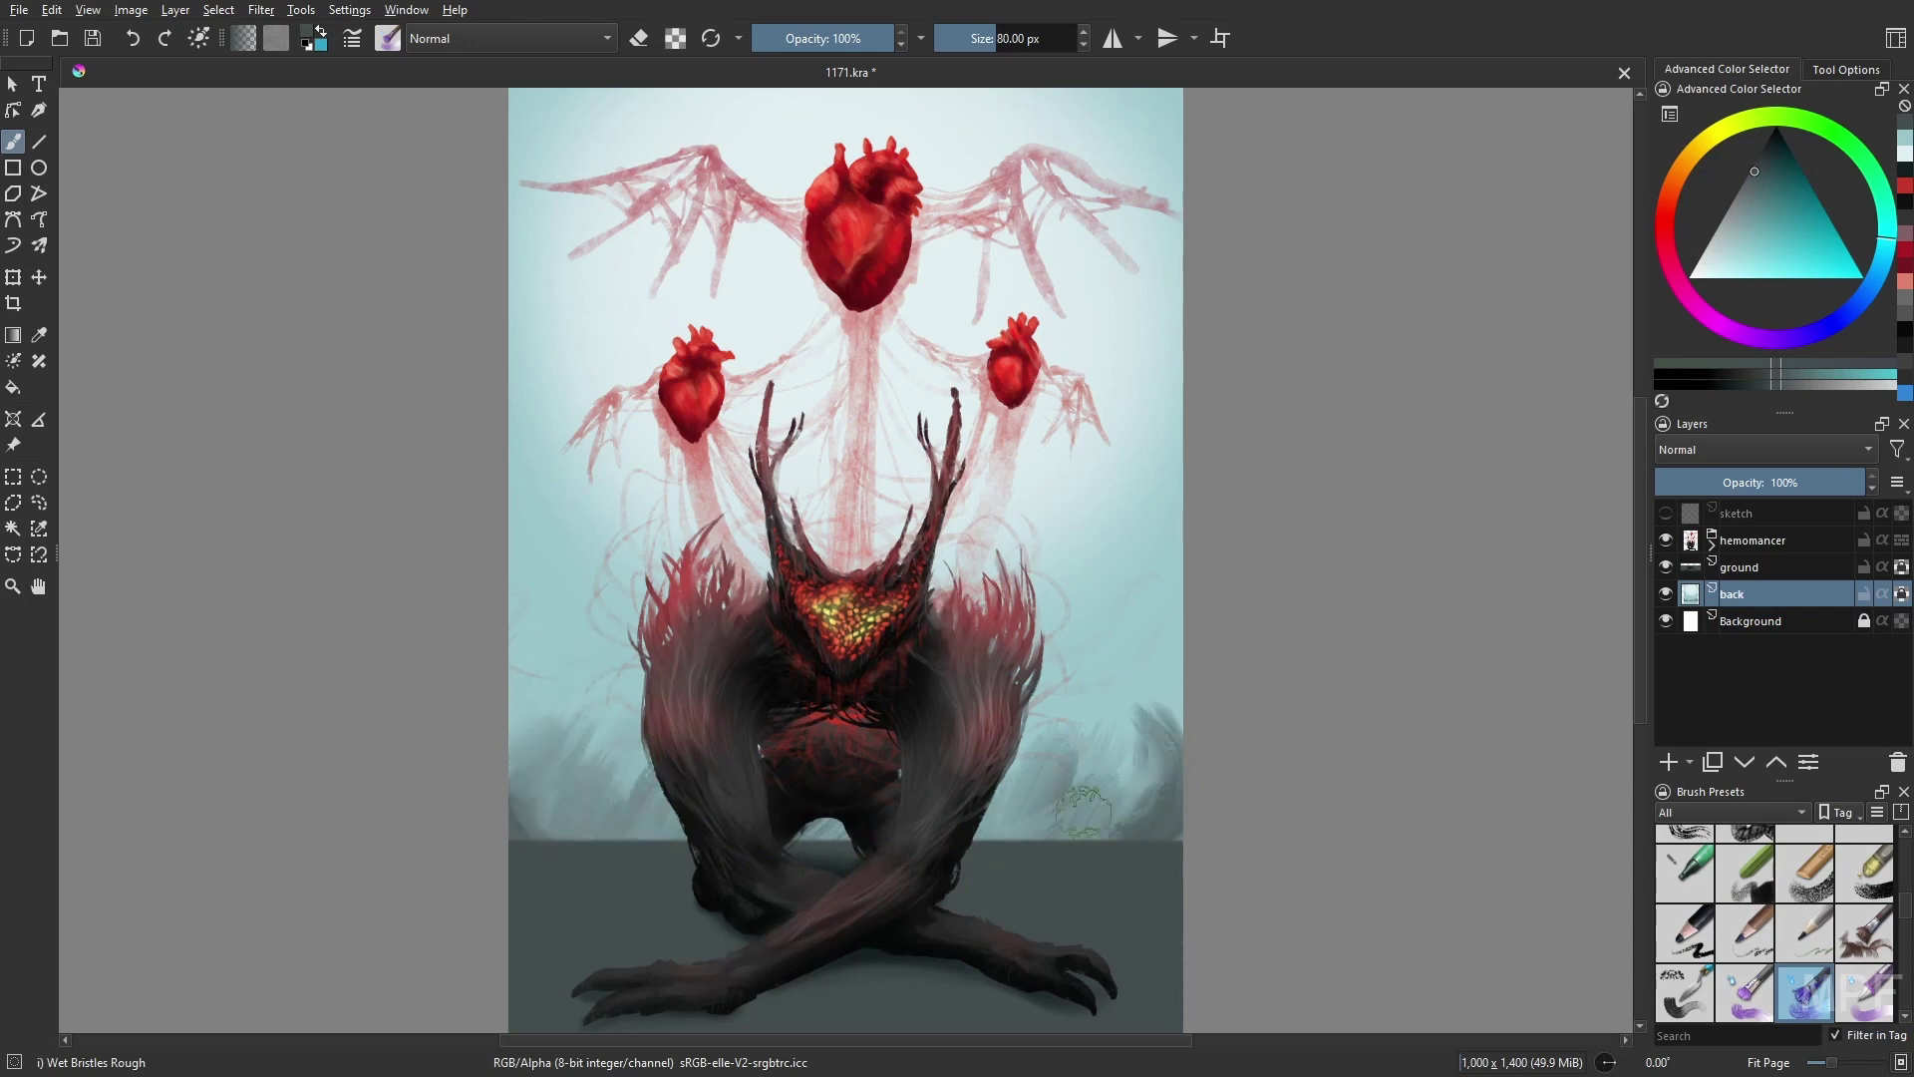
mouse_move(1037, 798)
mouse_down()
mouse_move(1098, 671)
mouse_move(1157, 697)
mouse_up()
mouse_move(1123, 781)
mouse_down()
mouse_move(1198, 747)
mouse_move(1047, 820)
mouse_move(1147, 813)
mouse_up()
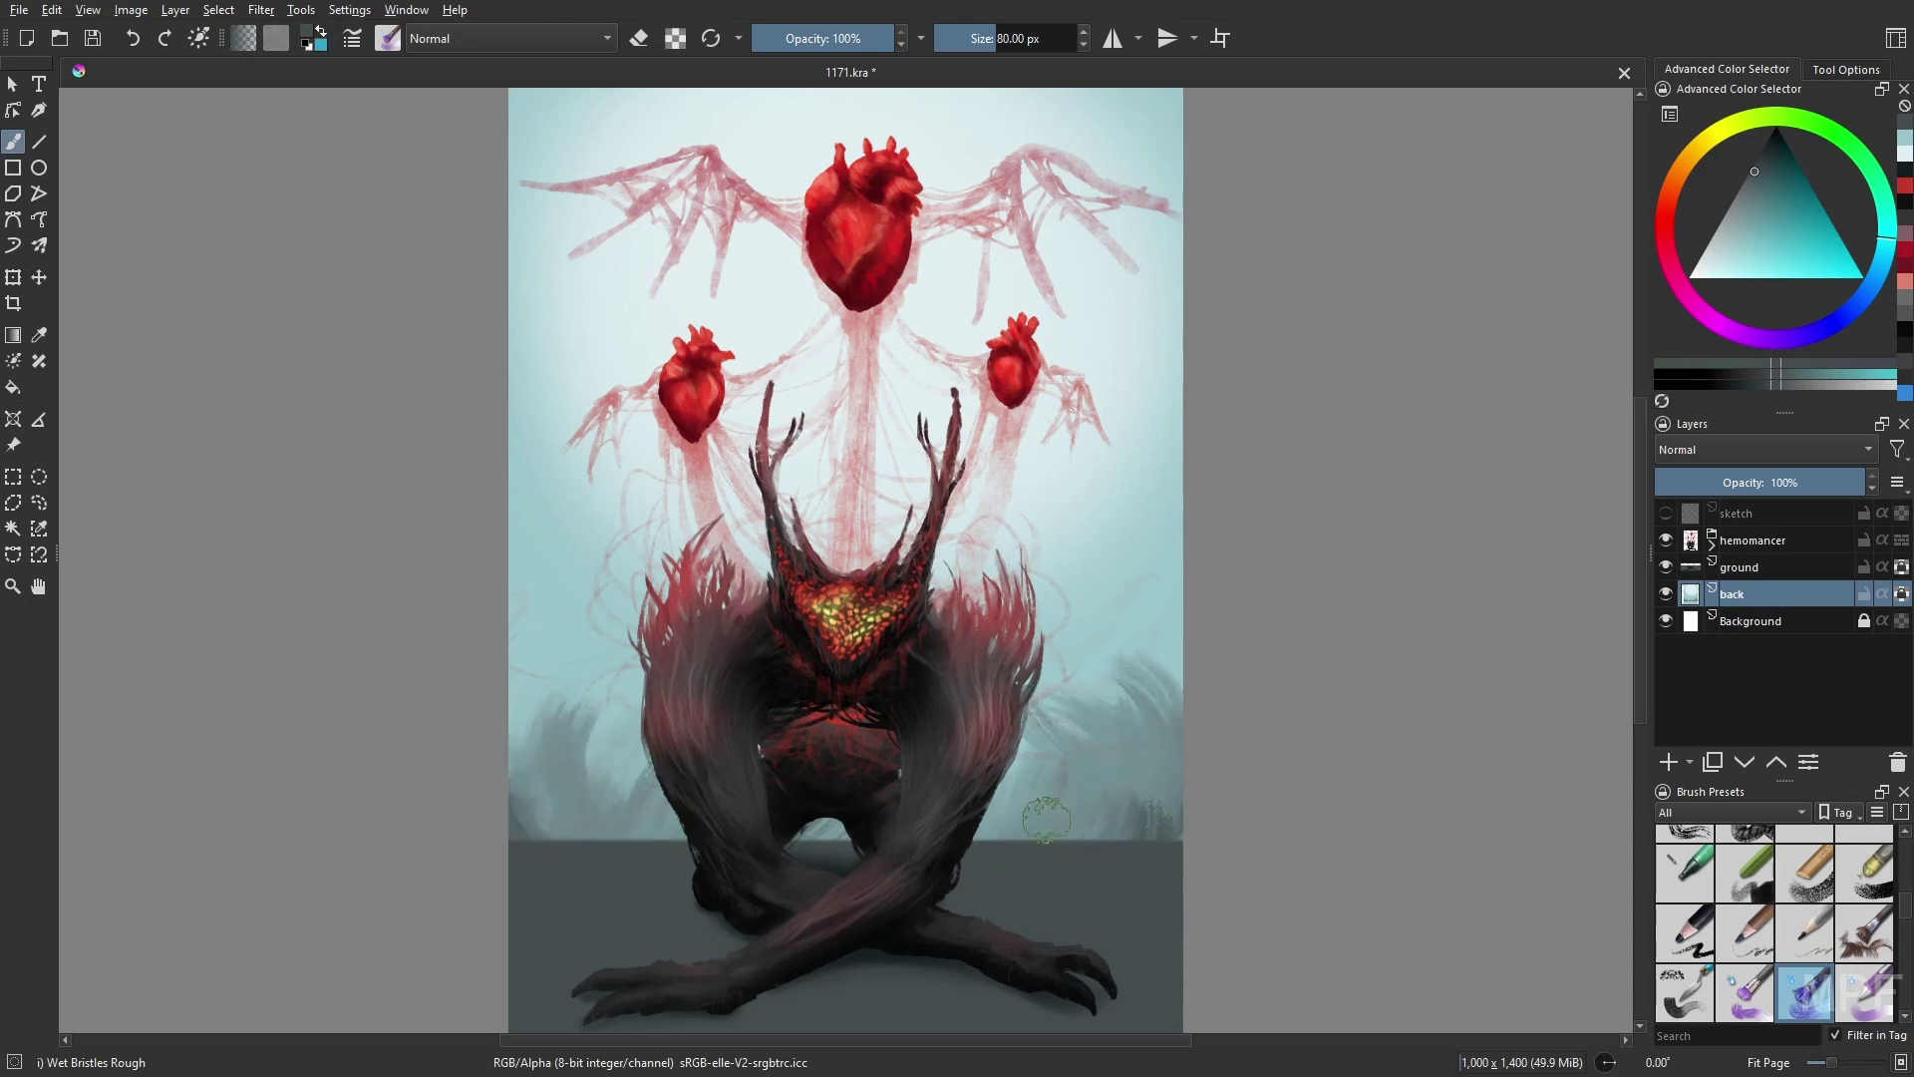
mouse_move(588, 788)
mouse_down()
mouse_move(624, 747)
mouse_move(641, 804)
mouse_move(666, 767)
mouse_up()
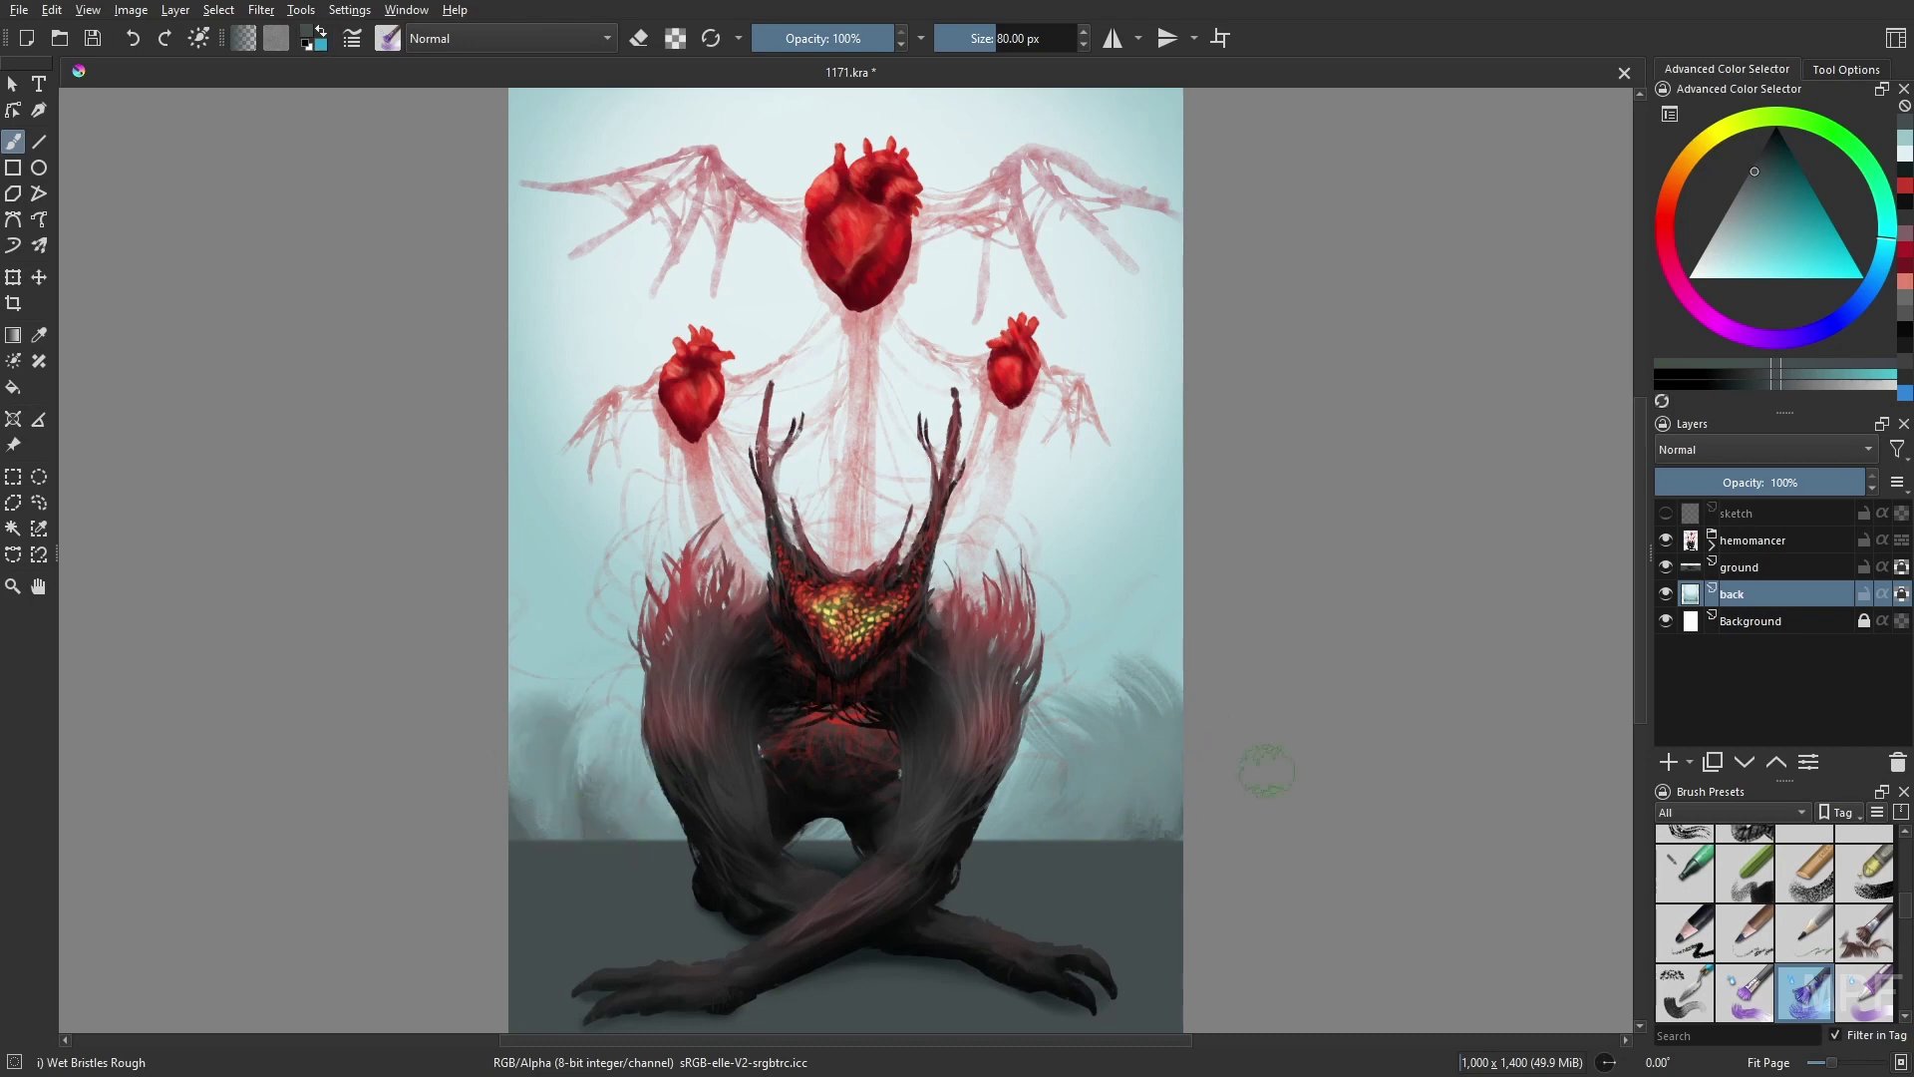
- Glow the hearts and wings red on a Color Dodge layer named dodge above the hemomancer group, with Airbrush Soft at 66% opacity and about 90 px
click(1755, 539)
click(1712, 545)
click(1709, 449)
click(1707, 307)
key(slash)
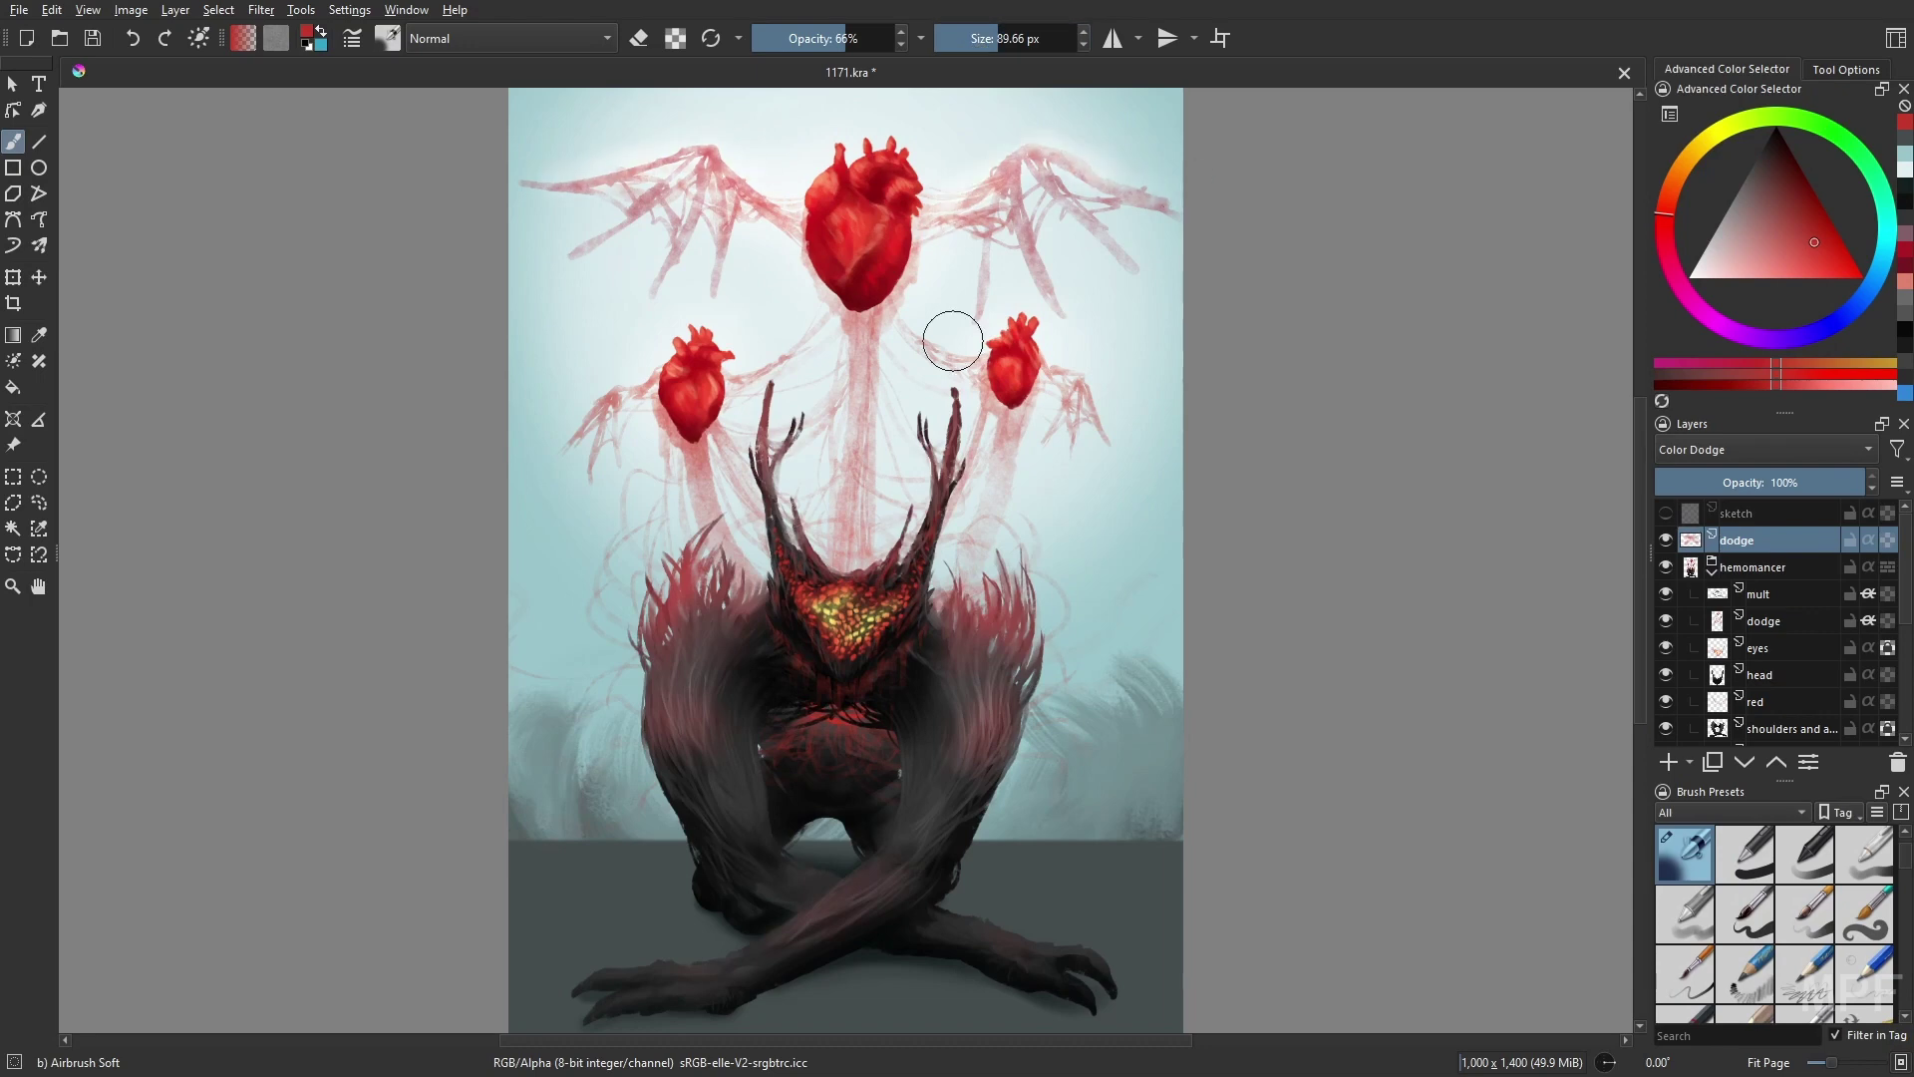
click(1885, 598)
key(Insert)
key(Return)
- Paint watercolor red over the hearts on the red... again layer with WaterC Spread at 84 px, sampling reds from the large heart
key(Page_Down)
key(Page_Down)
key(Page_Down)
key(Page_Down)
key(Page_Down)
key(Page_Down)
key(Page_Down)
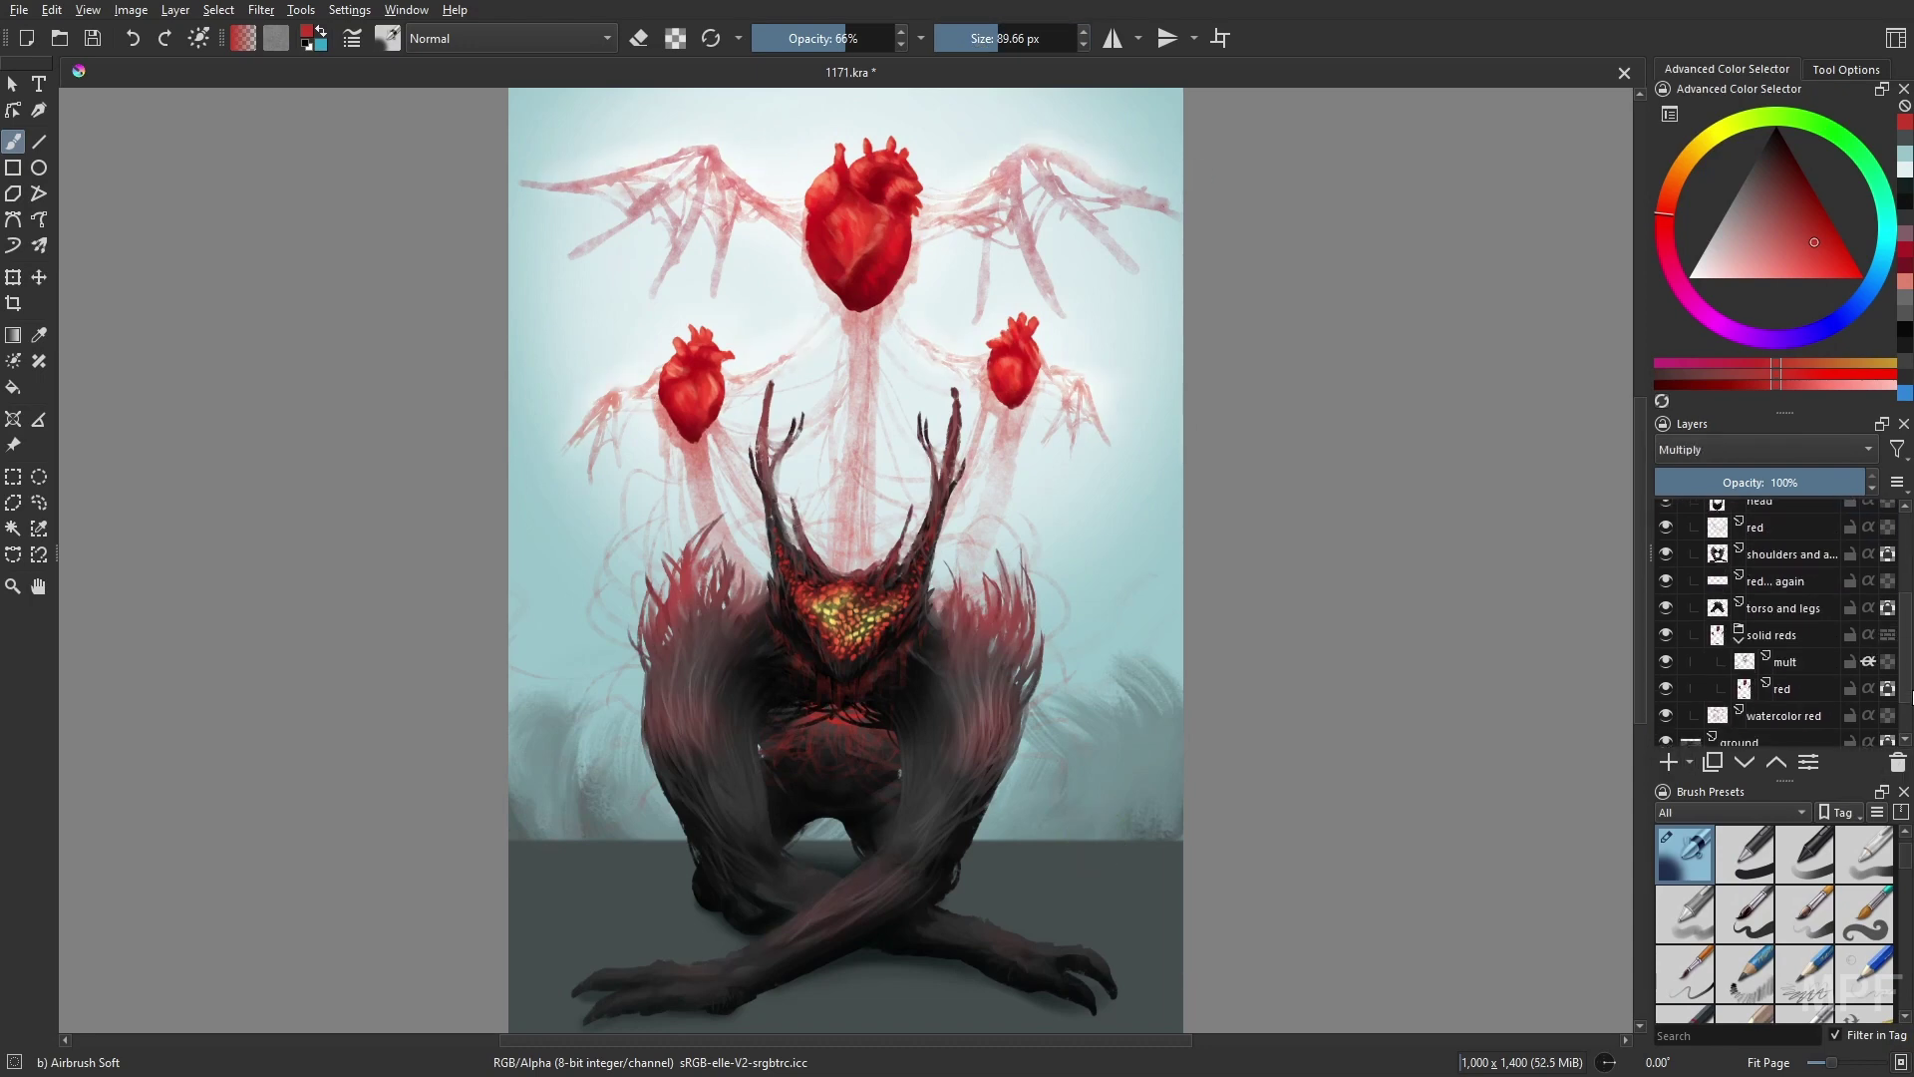
key(slash)
ctrl+click(839, 295)
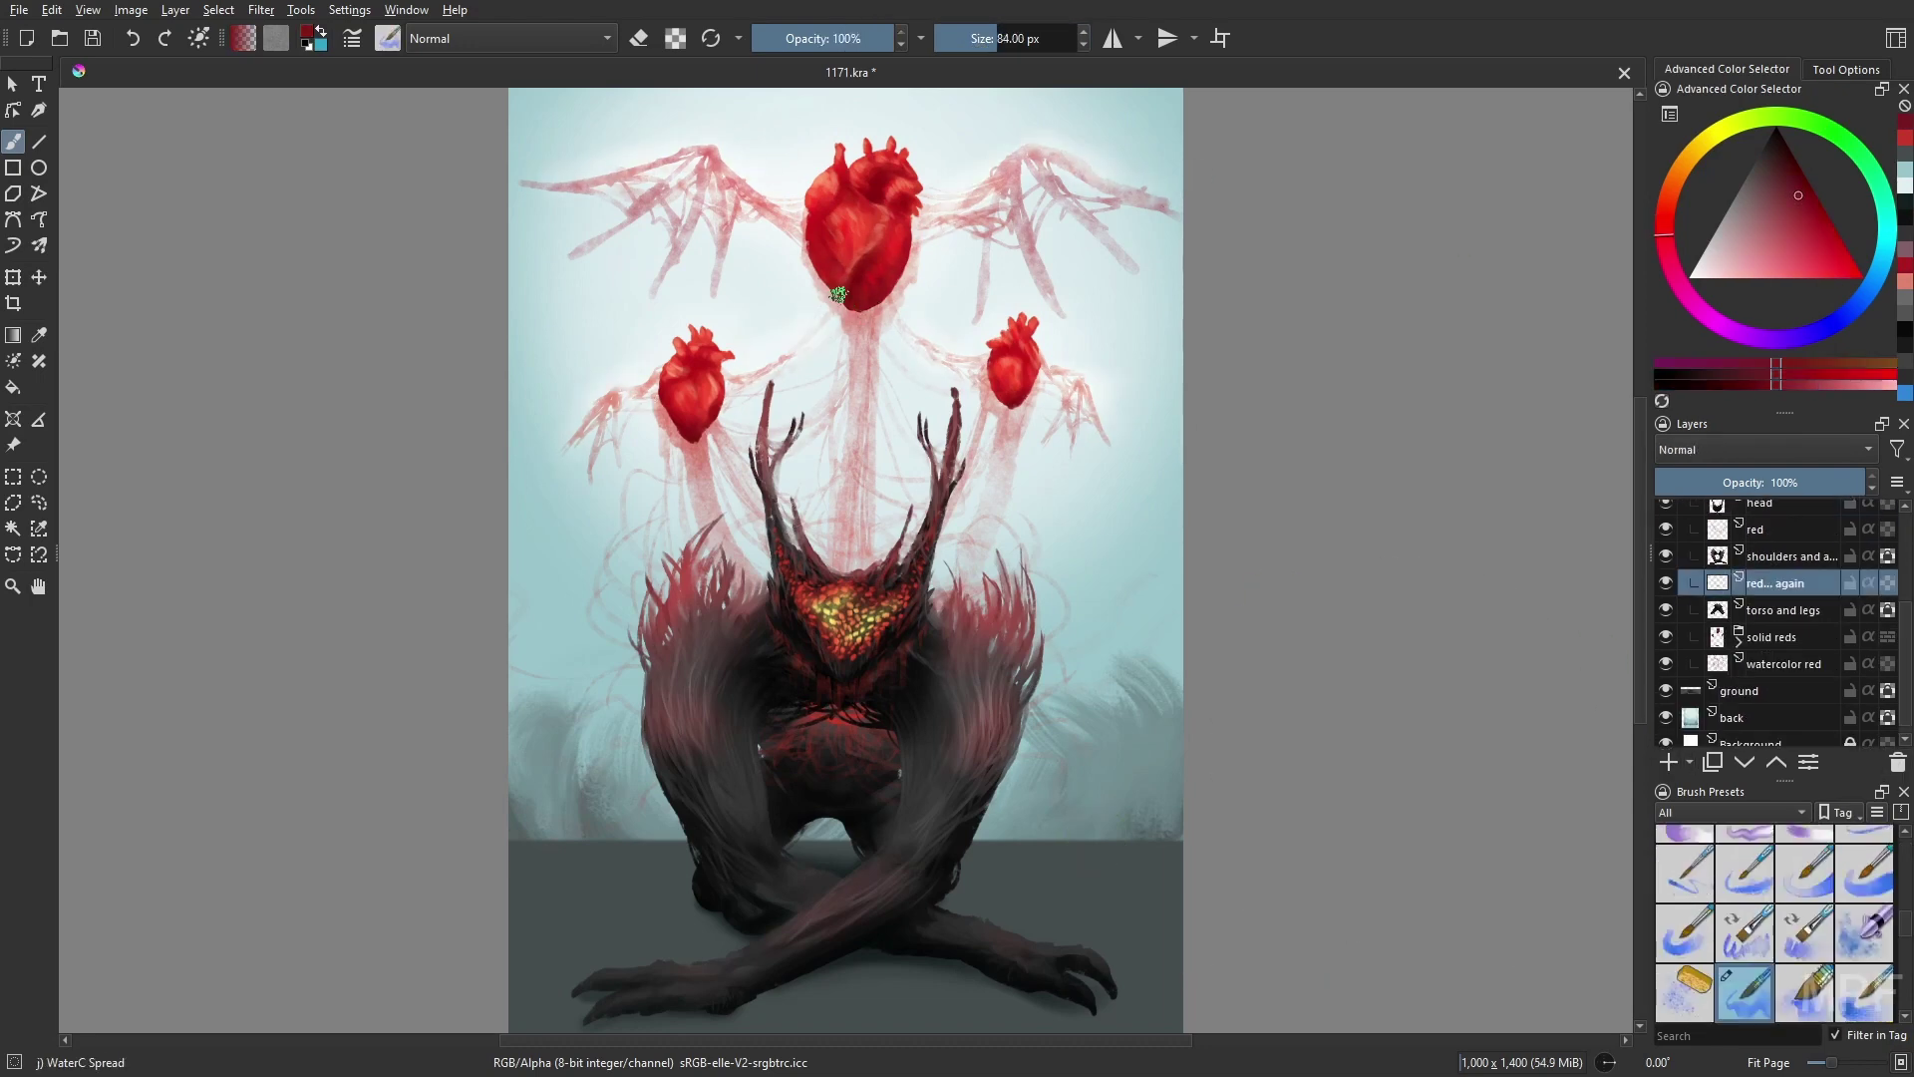
ctrl+click(833, 283)
scroll(825, 279, up, 1)
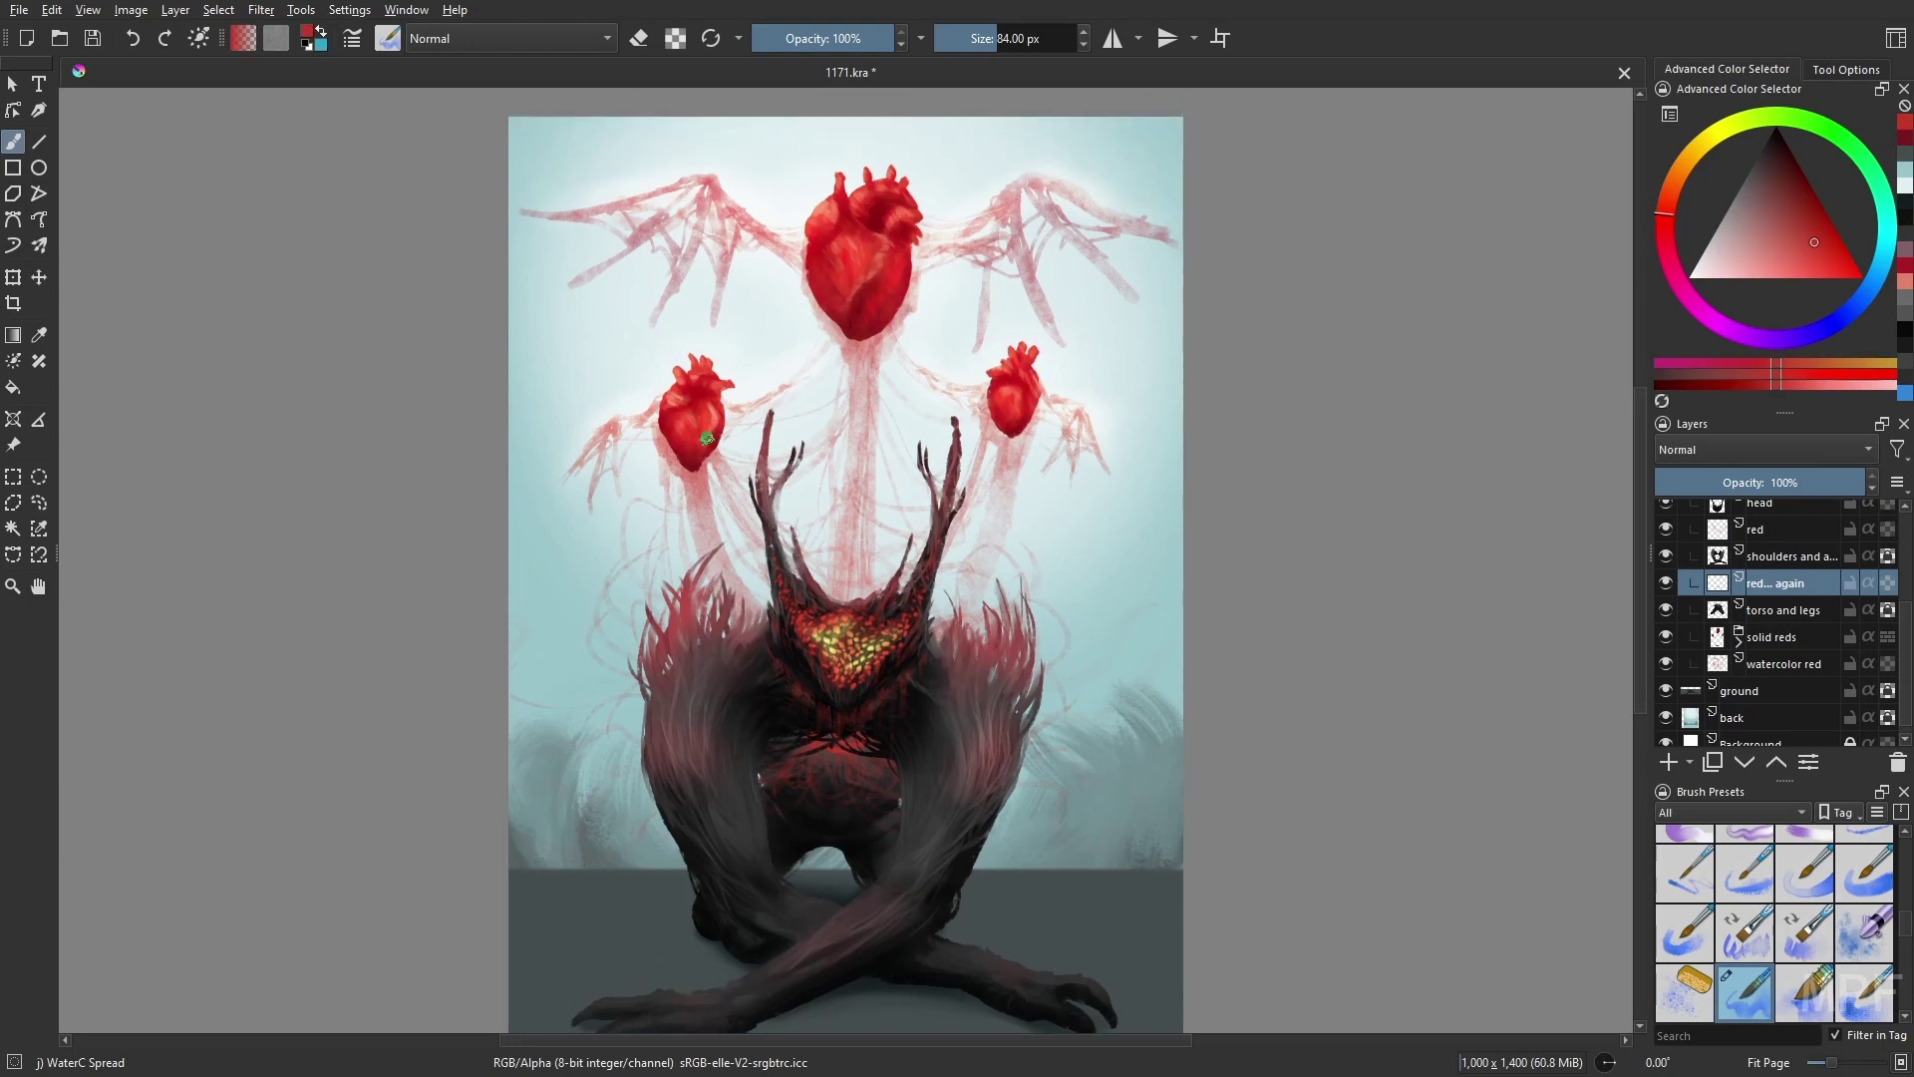
click(1007, 429)
- Reshape the hearts with Liquify on the red layer inside solid reds, and shade them with sampled dark red on the mult layer
key(ctrl+t)
click(1845, 68)
click(1774, 149)
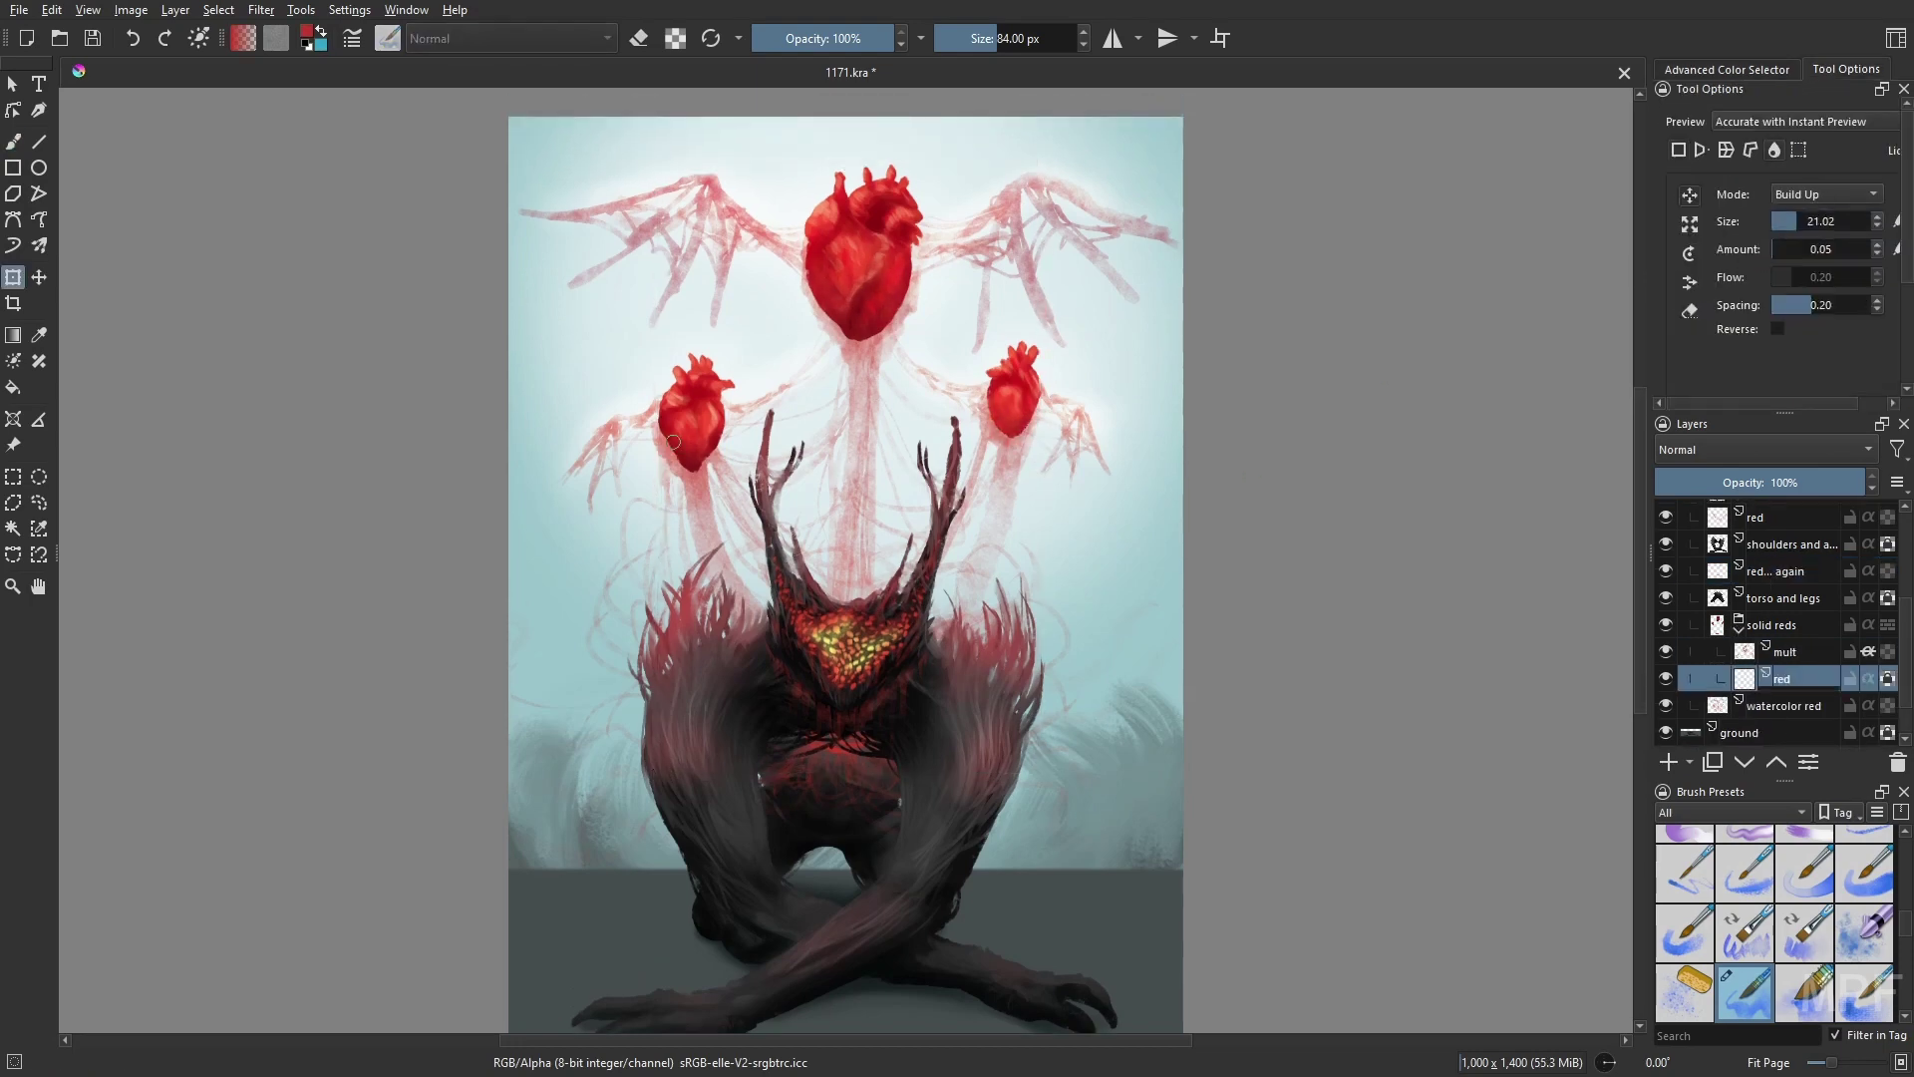
key(b)
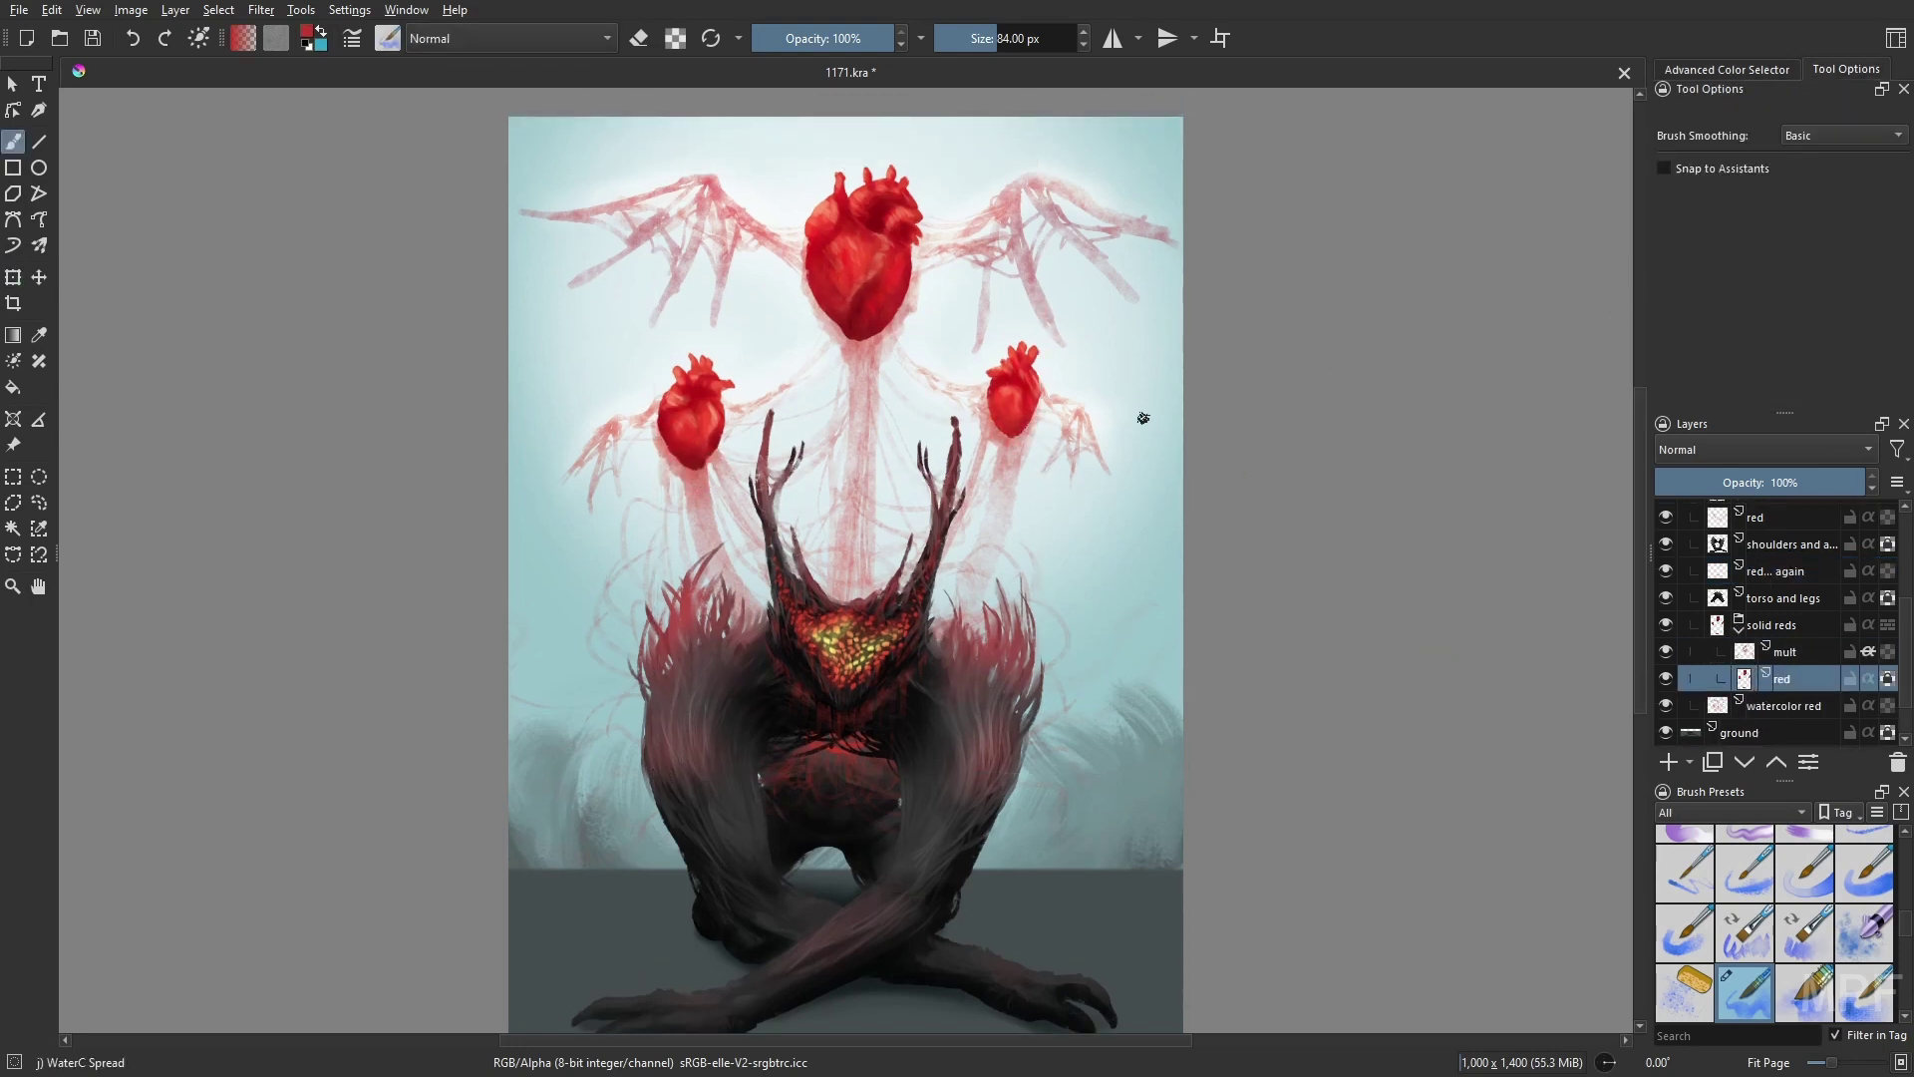
click(1004, 416)
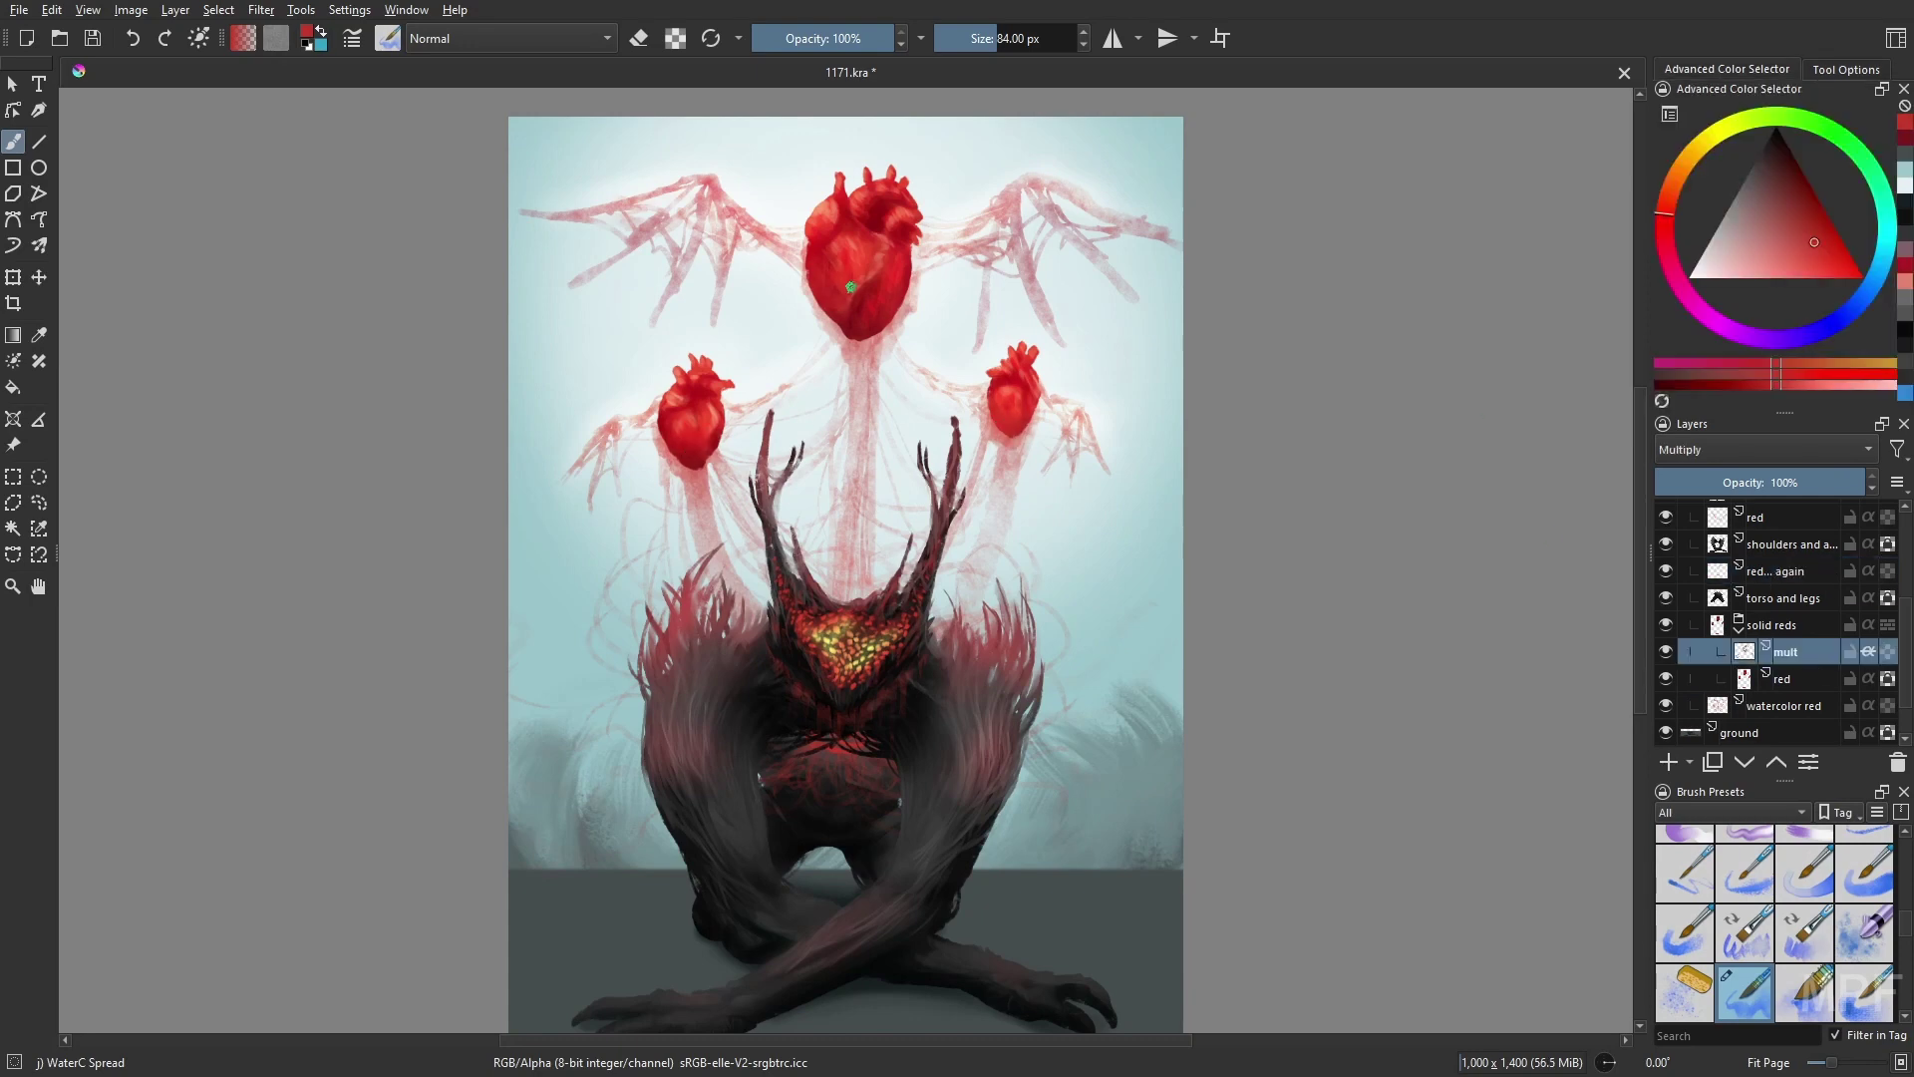
ctrl+click(892, 203)
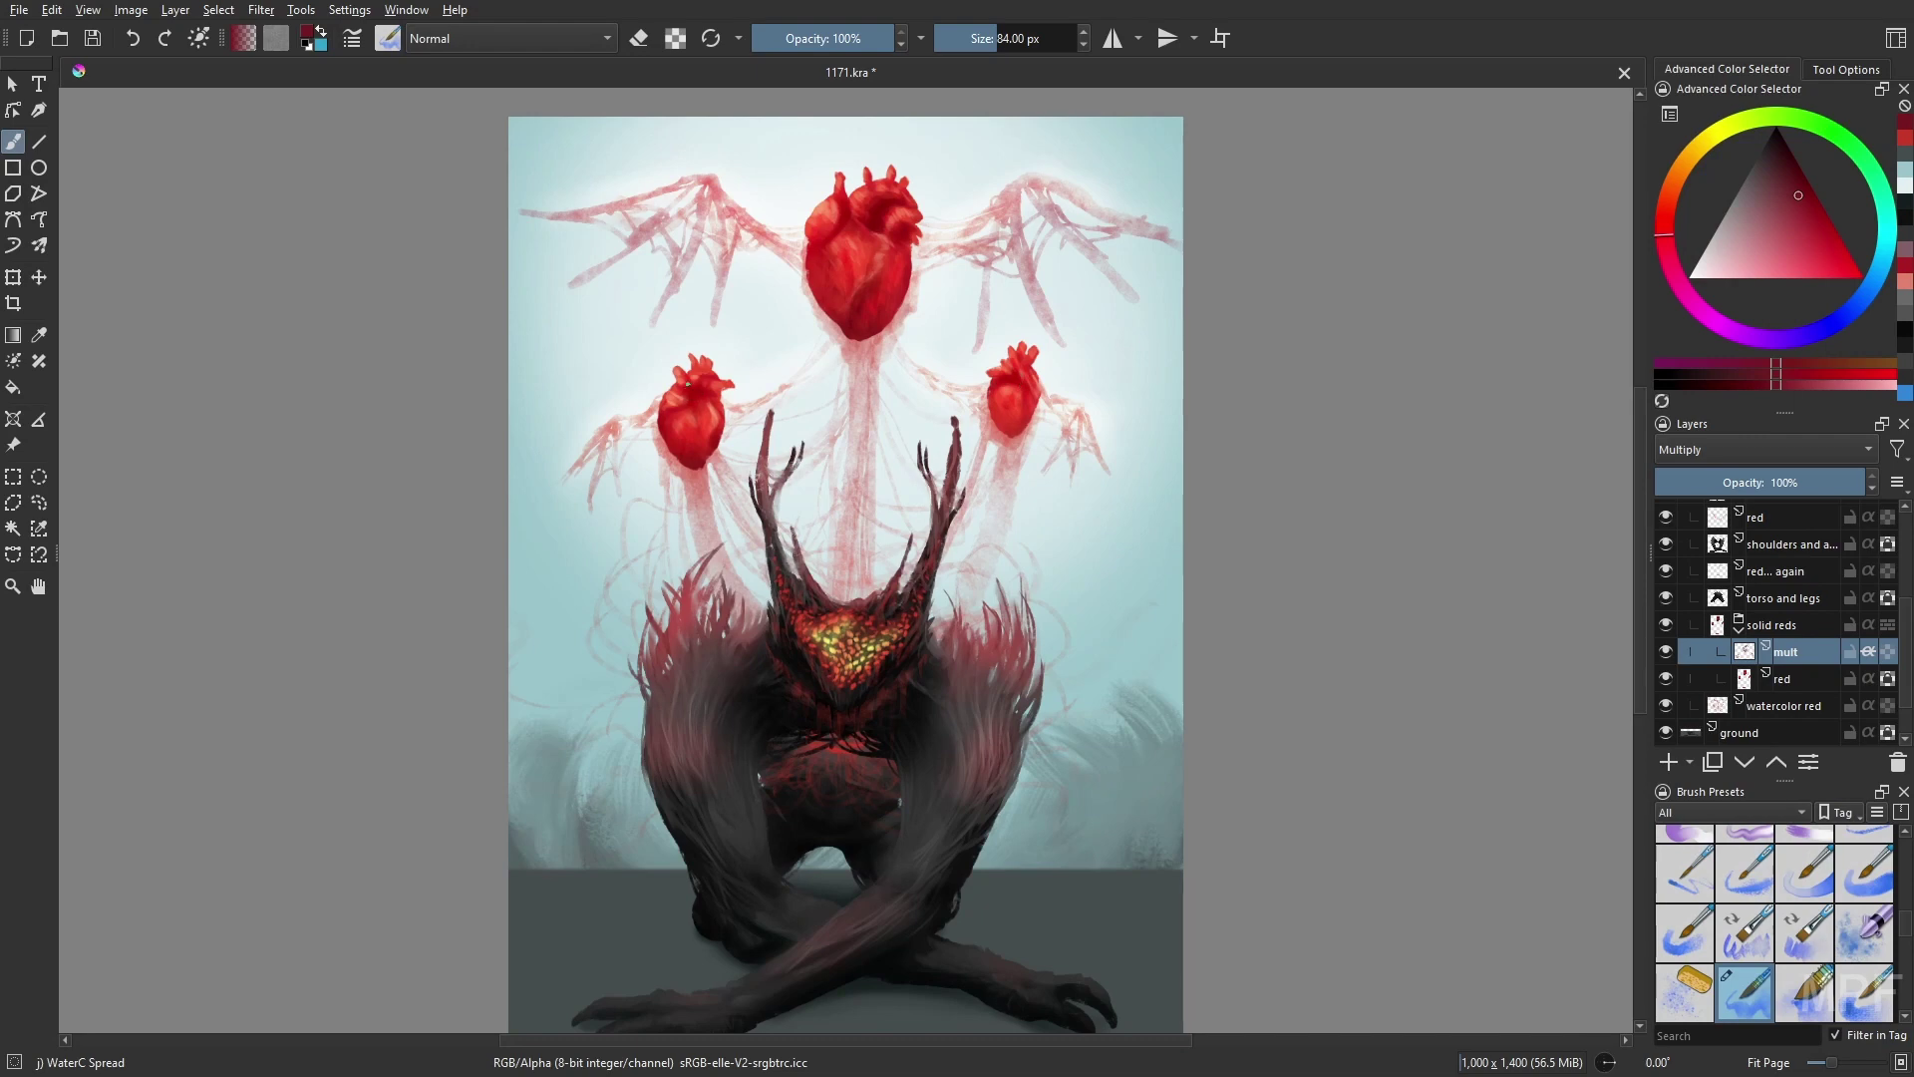
- Smudge the misty bush shapes on the back layer on both sides of the creature with Blender Basic at 50 px
click(1133, 677)
right_click(1271, 732)
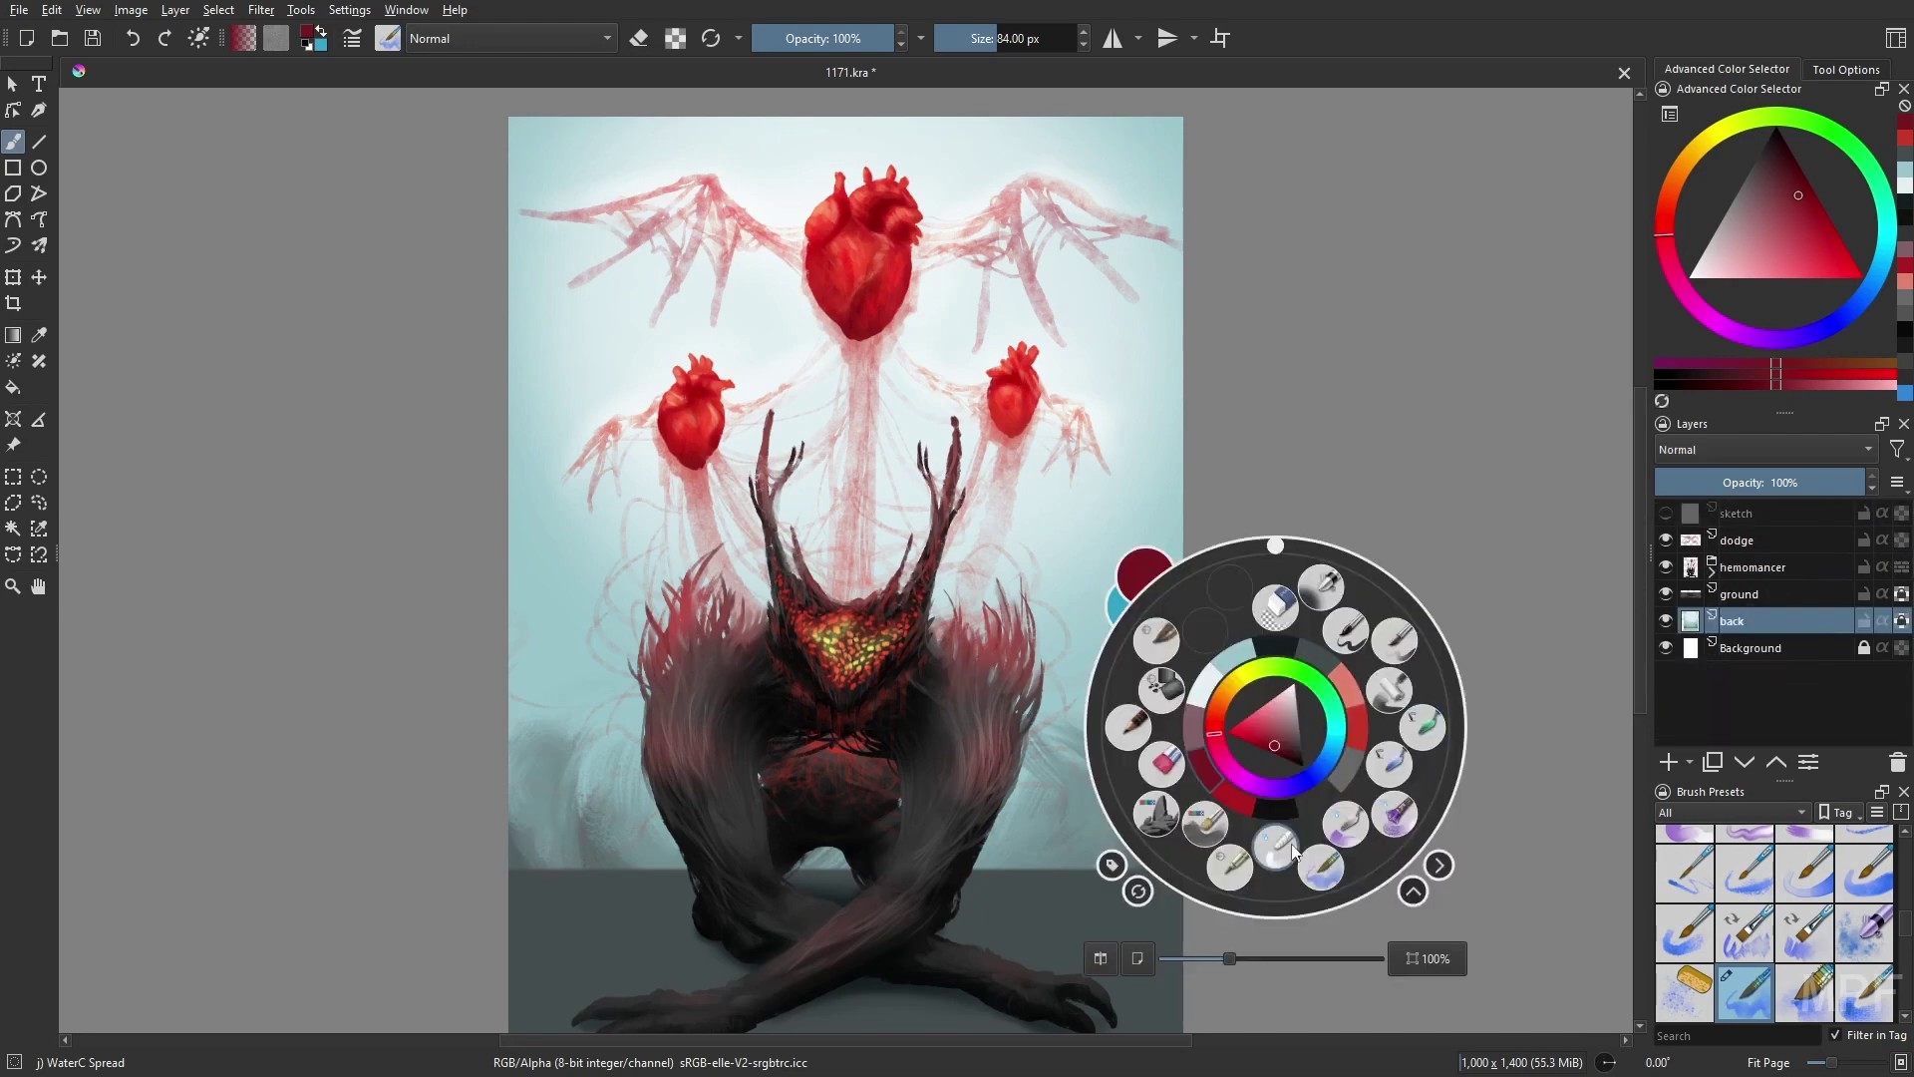
click(1127, 742)
mouse_move(638, 748)
mouse_down()
mouse_move(649, 865)
mouse_move(494, 774)
mouse_up()
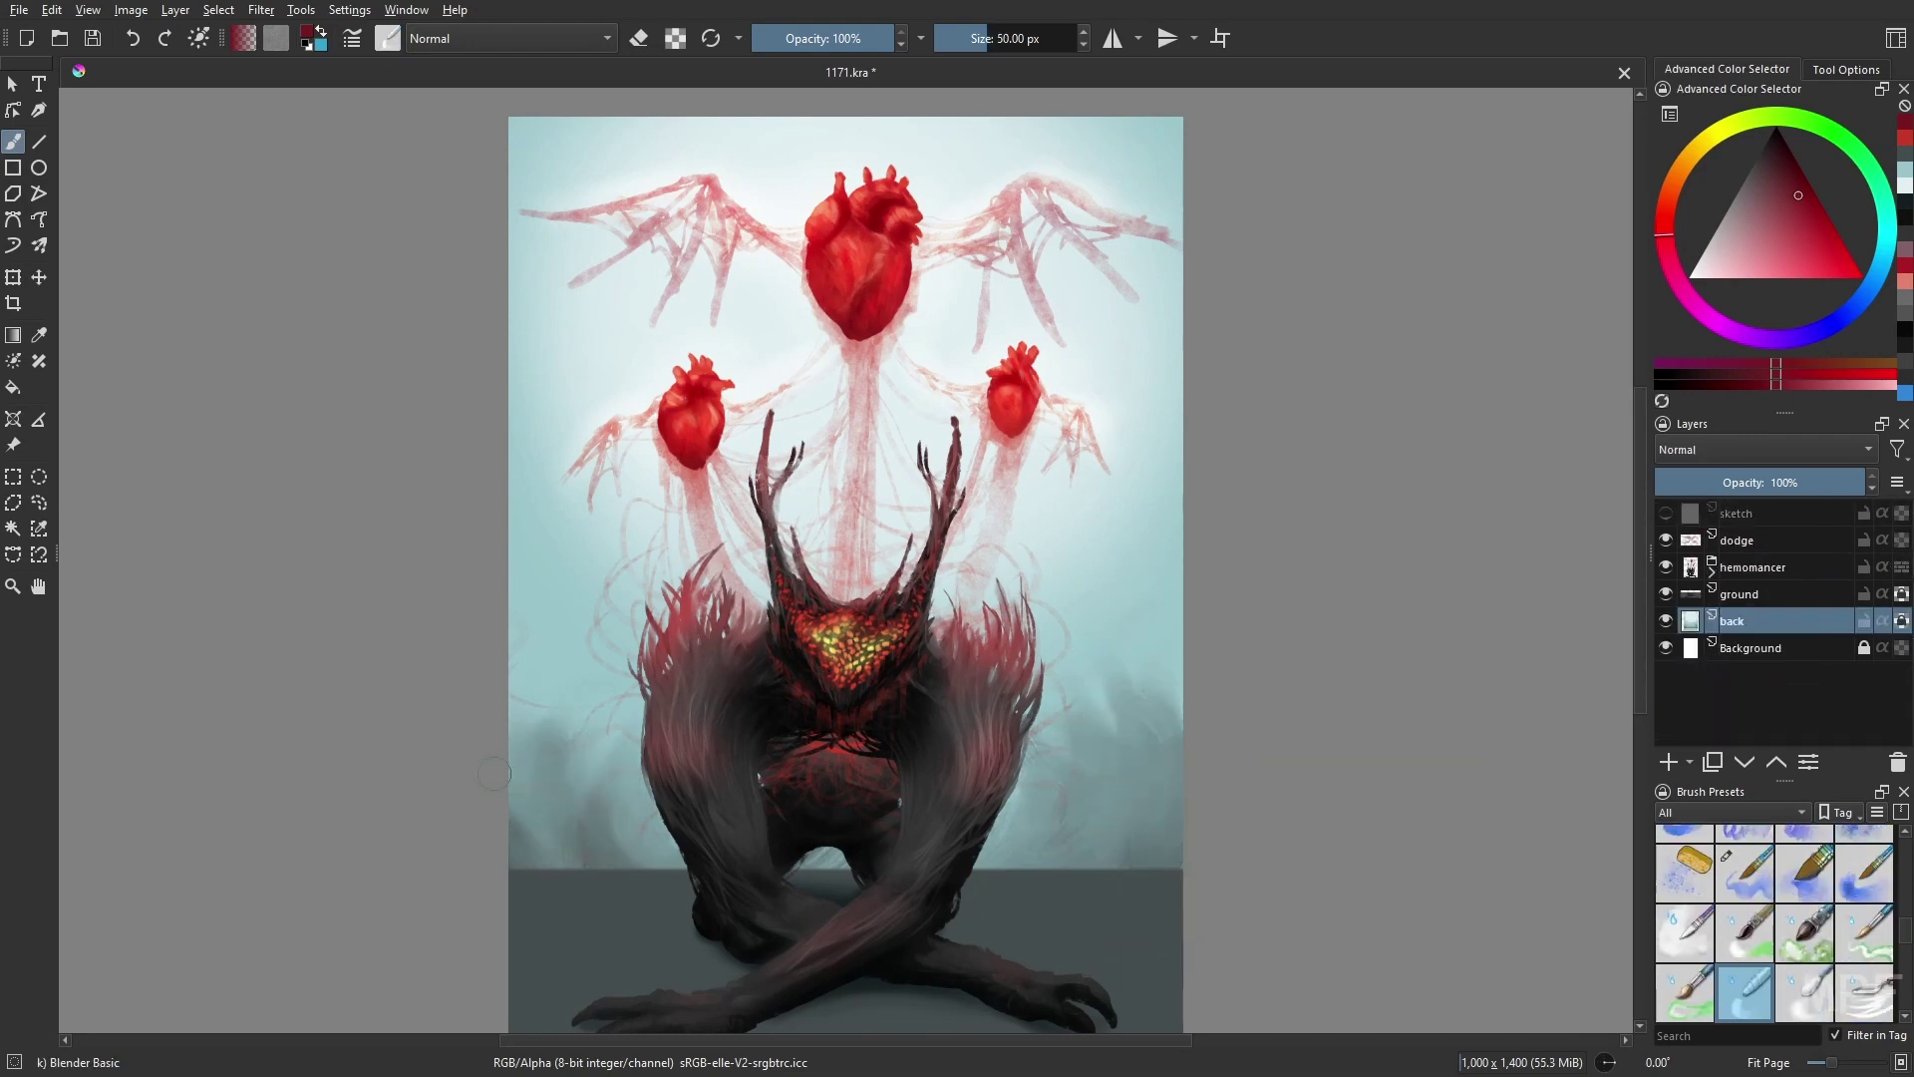
- Paint dark teal foliage strokes above the horizon on both sides of the creature with Wet Bristles Rough at 80 px
right_click(1403, 623)
click(1261, 623)
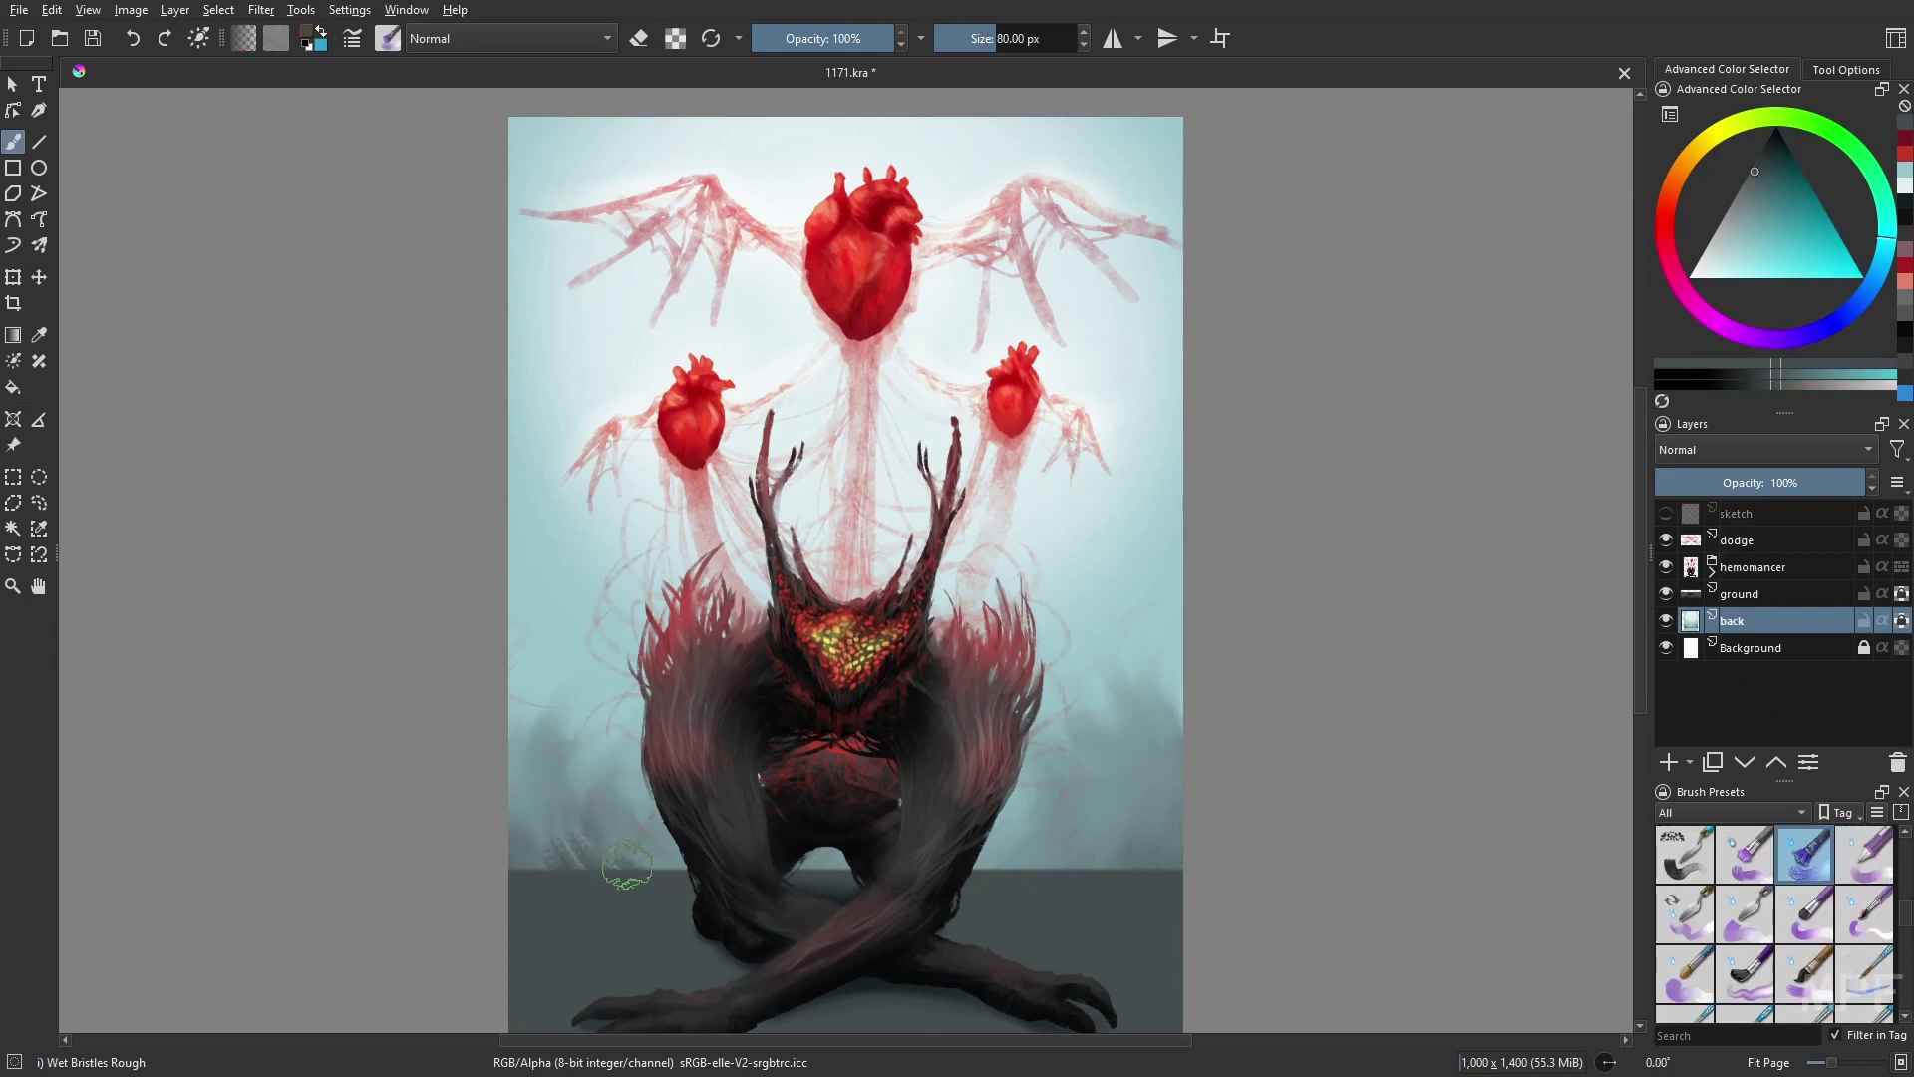
mouse_move(653, 856)
mouse_down()
mouse_move(543, 853)
mouse_move(588, 718)
mouse_up()
mouse_move(982, 858)
mouse_down()
mouse_move(1123, 816)
mouse_move(1077, 803)
mouse_move(1140, 739)
mouse_up()
- Add a Gaussian Blur filter mask to the back layer
click(261, 10)
mouse_move(289, 124)
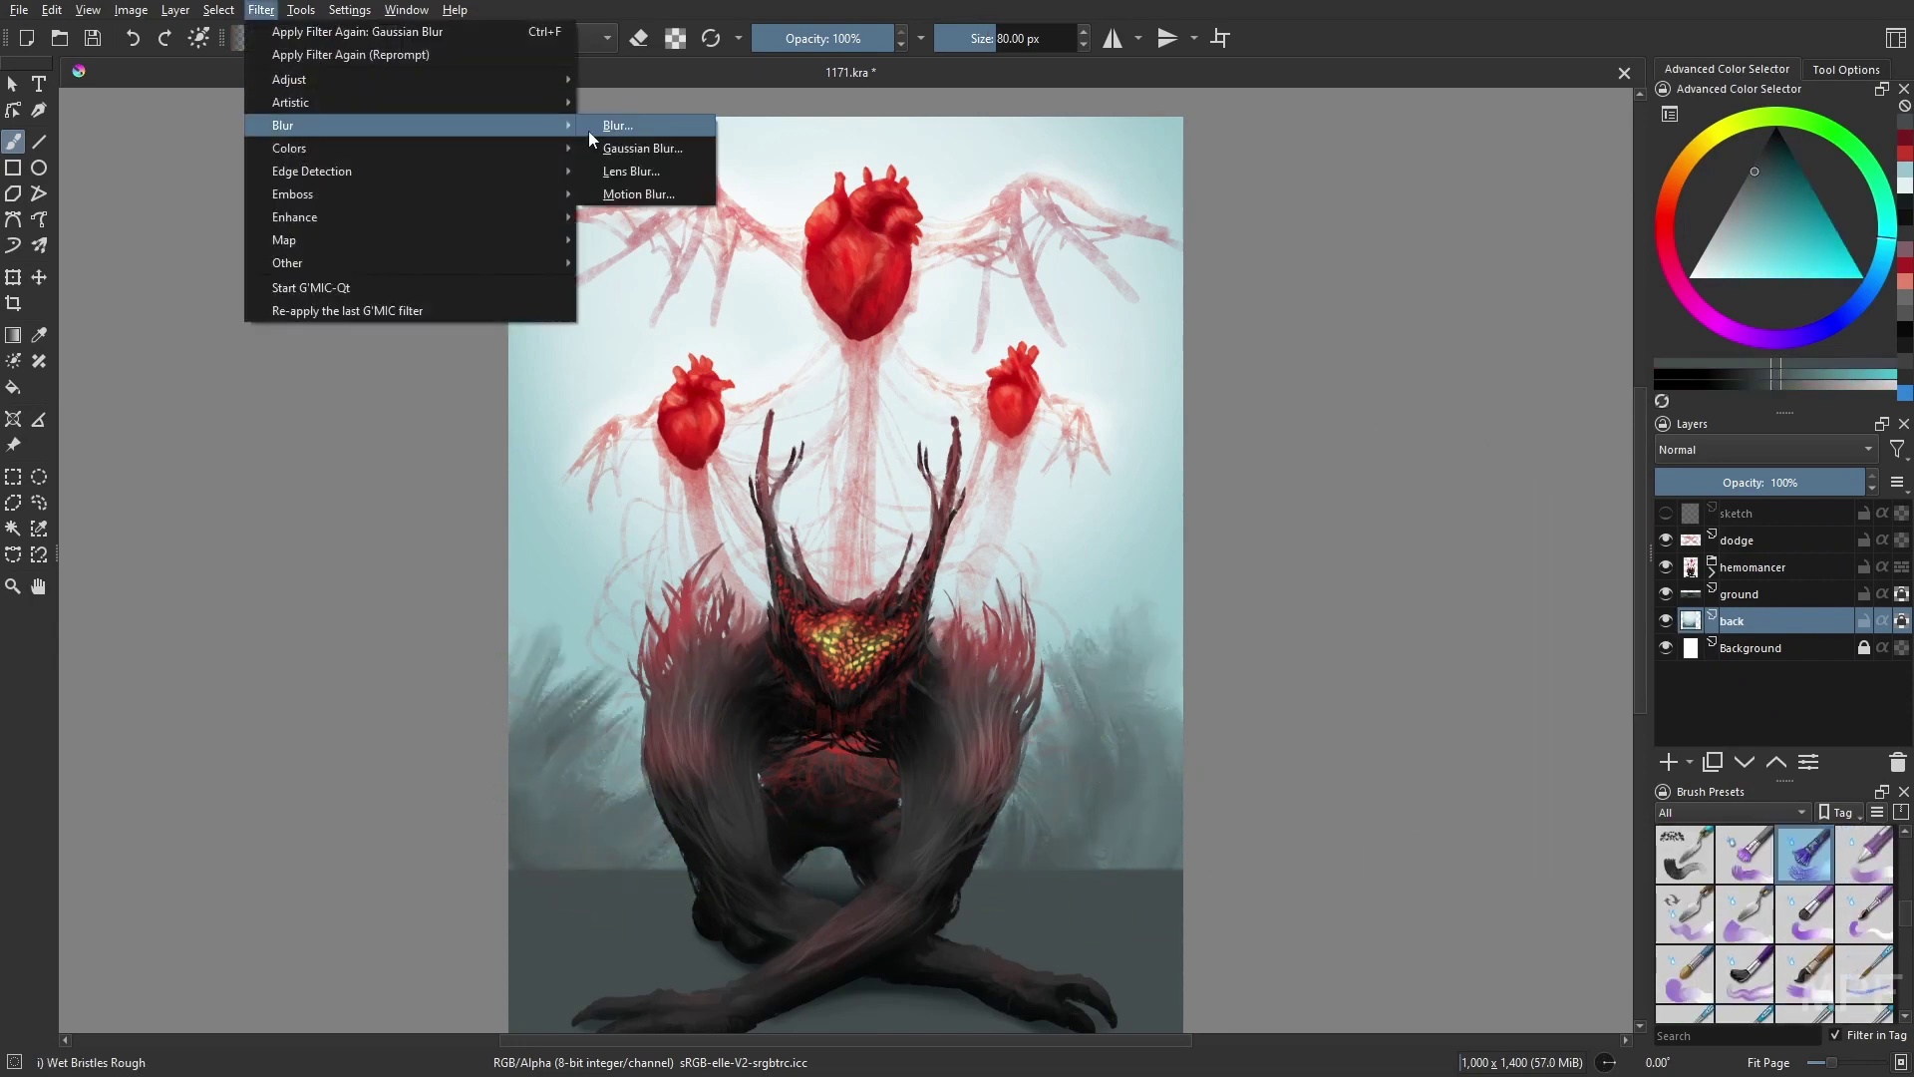
click(638, 146)
click(1690, 709)
- Break up the bushes on the back layer with sampled light teal strokes, using Wet Bristles Rough at about 40 px
key(Page_Up)
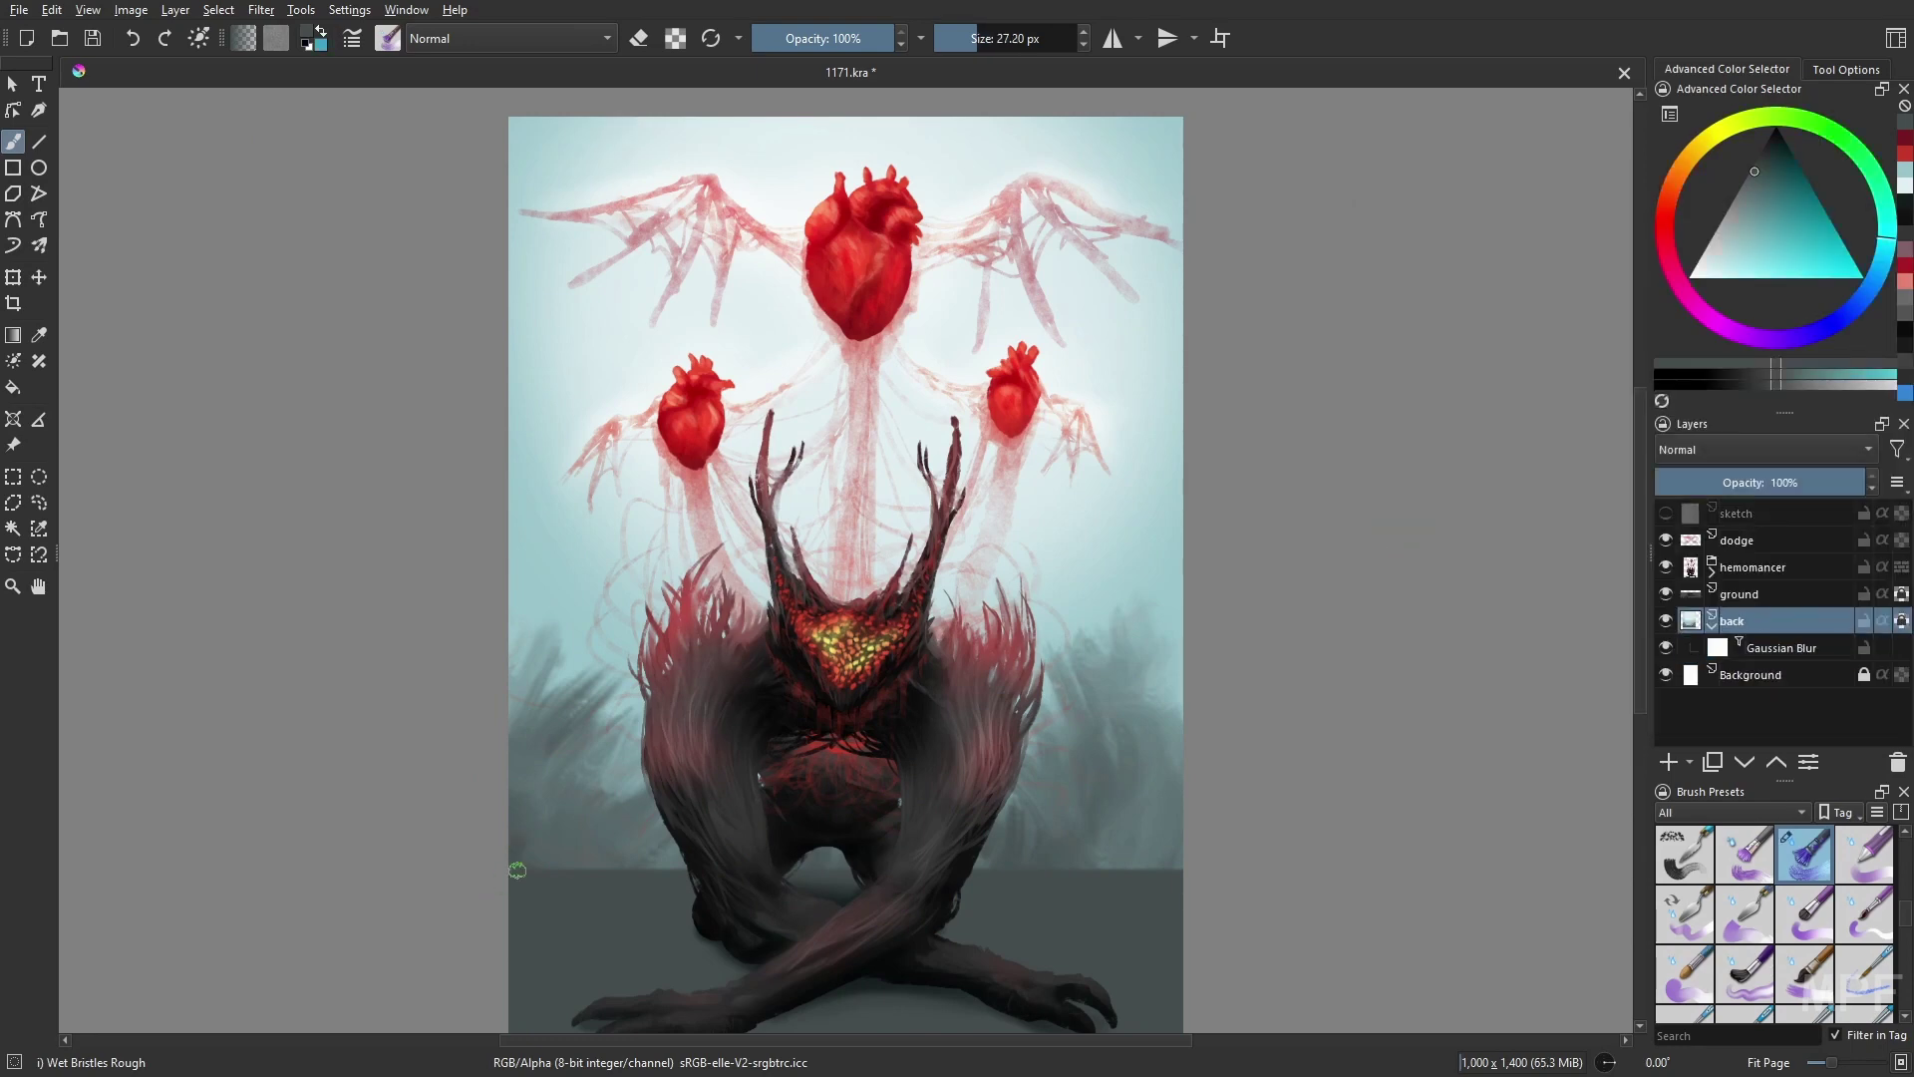
key(bracketright)
drag(1046, 703, 1106, 633)
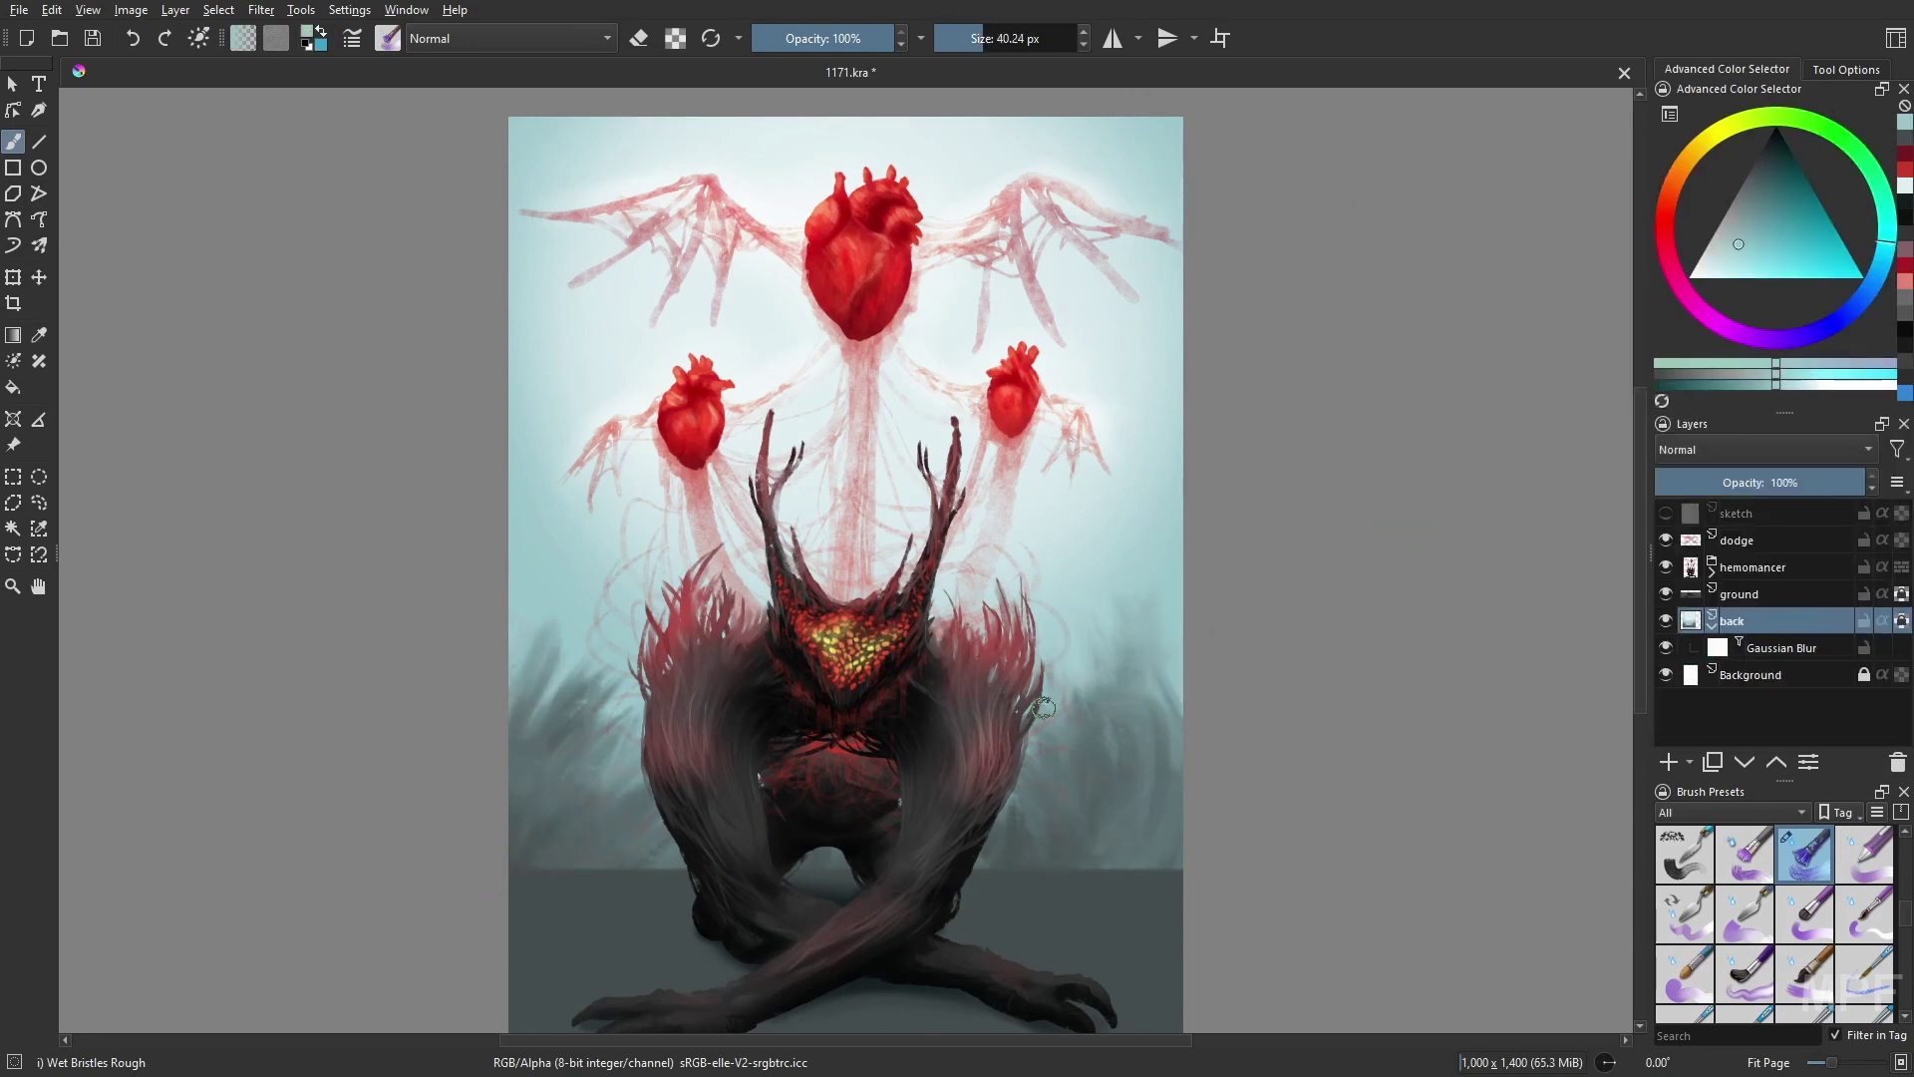
mouse_move(513, 698)
mouse_down()
mouse_move(558, 648)
mouse_move(638, 787)
mouse_up()
drag(1047, 687, 1091, 703)
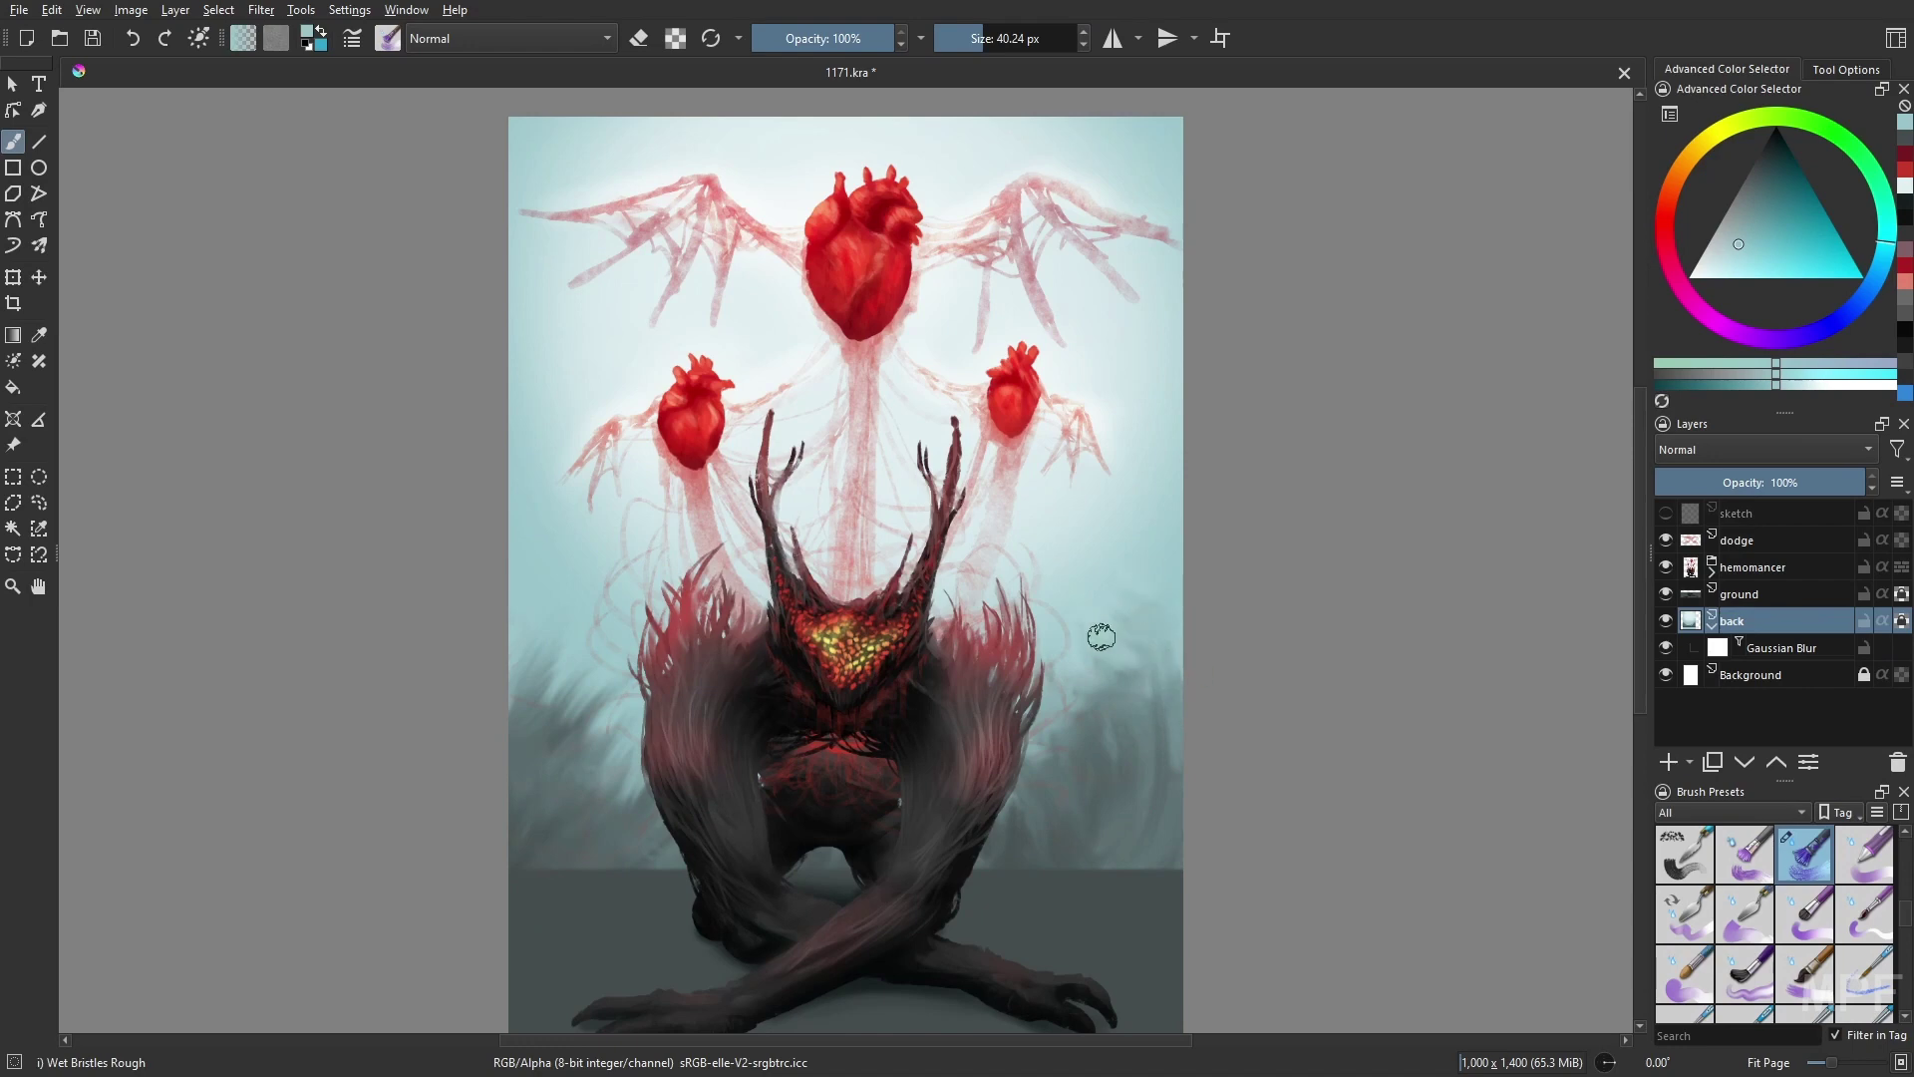
- Paint dark red over the heart tips and the streams below them on solid reds' red layer, with Wet Bristles Rough at 18 px
scroll(1409, 761, down, 1)
key(Page_Up)
key(Page_Up)
key(x)
key(bracketleft)
key(bracketleft)
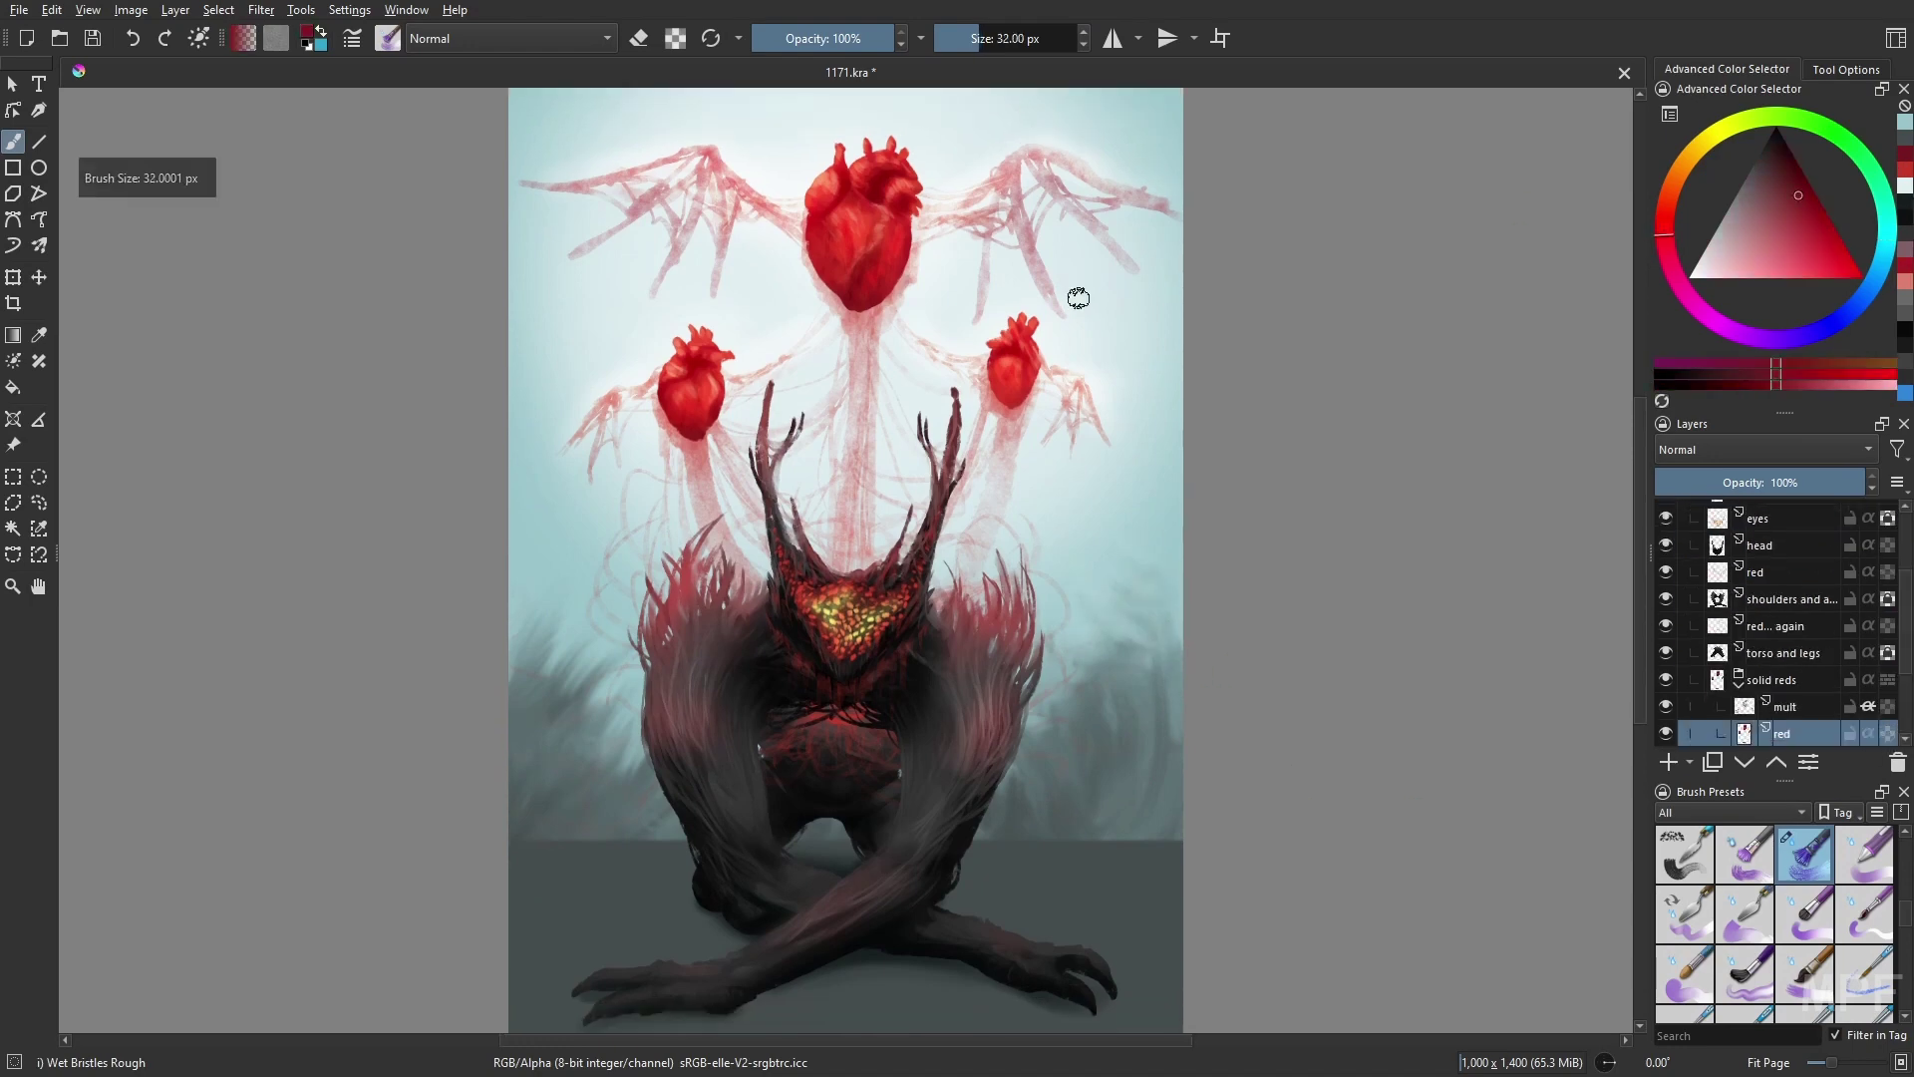
drag(678, 410, 695, 467)
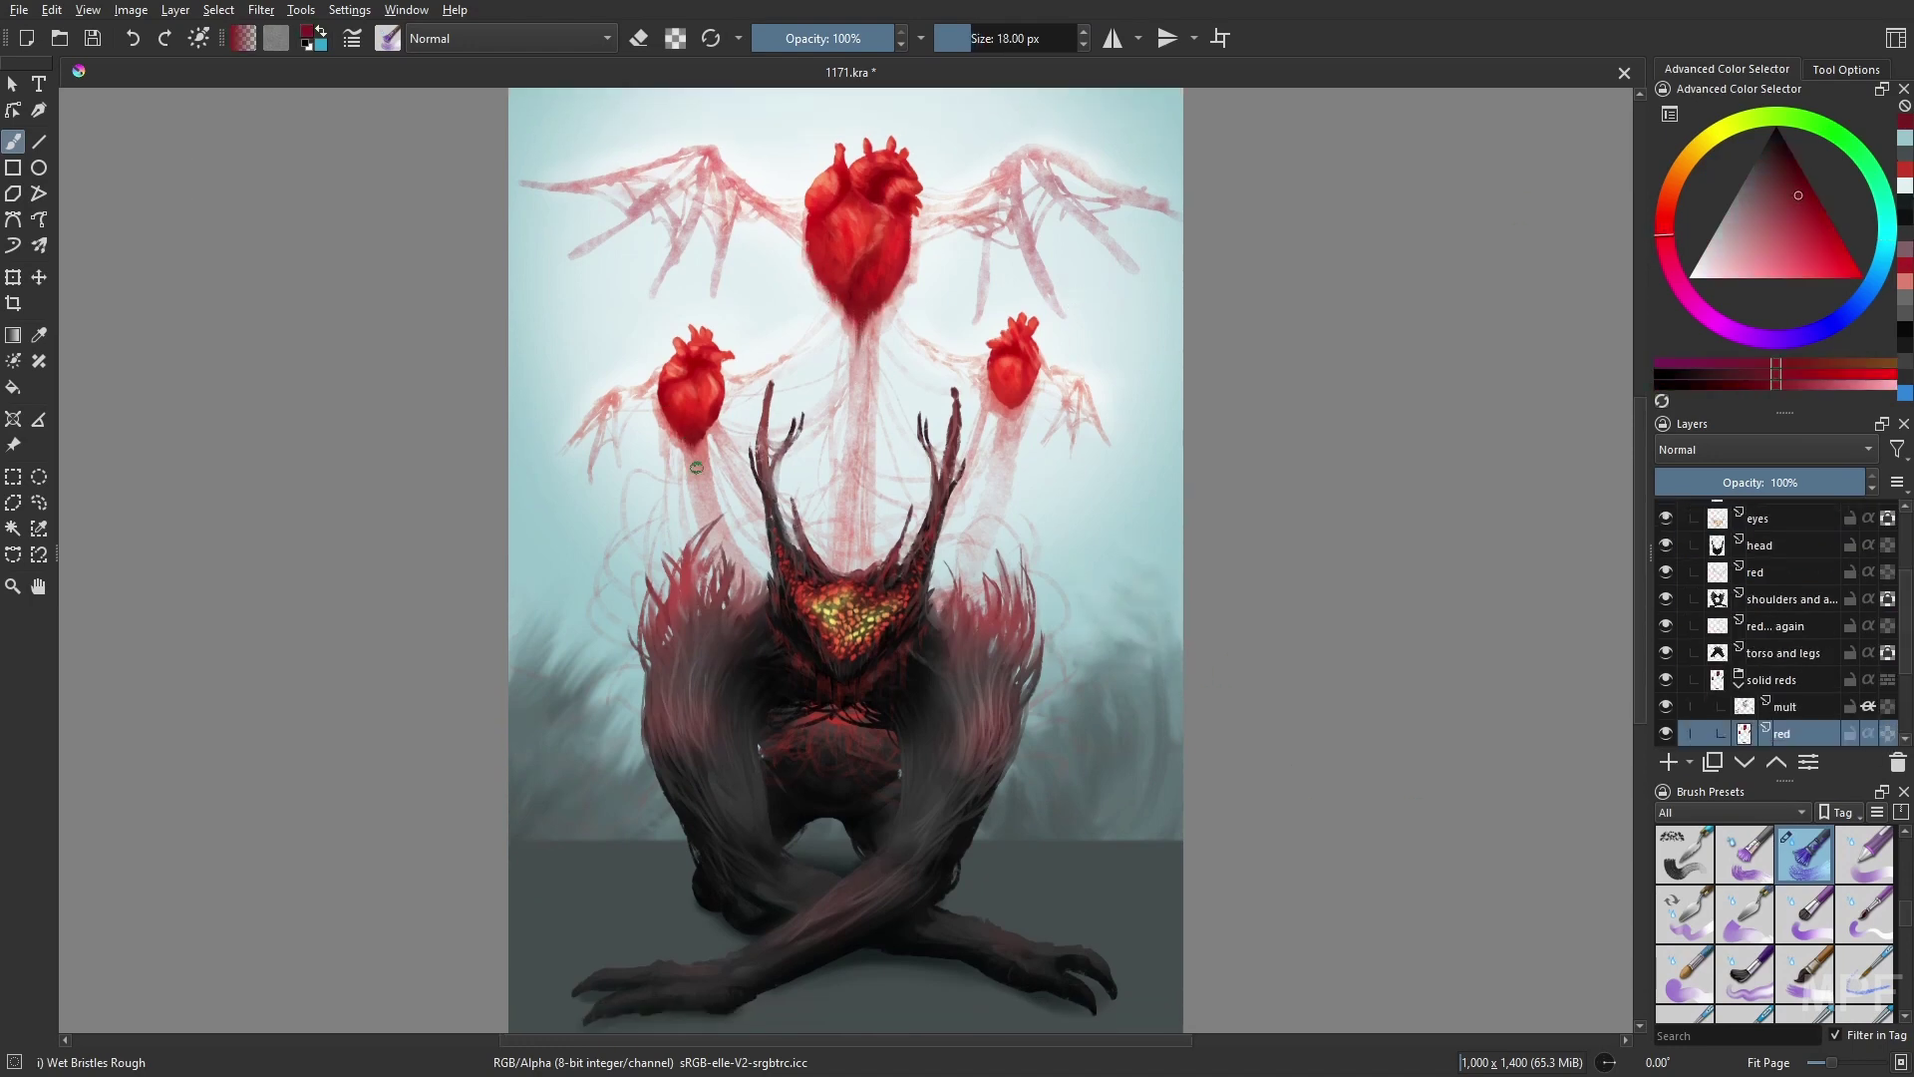
drag(999, 377, 1032, 390)
drag(918, 628, 965, 554)
drag(852, 577, 857, 468)
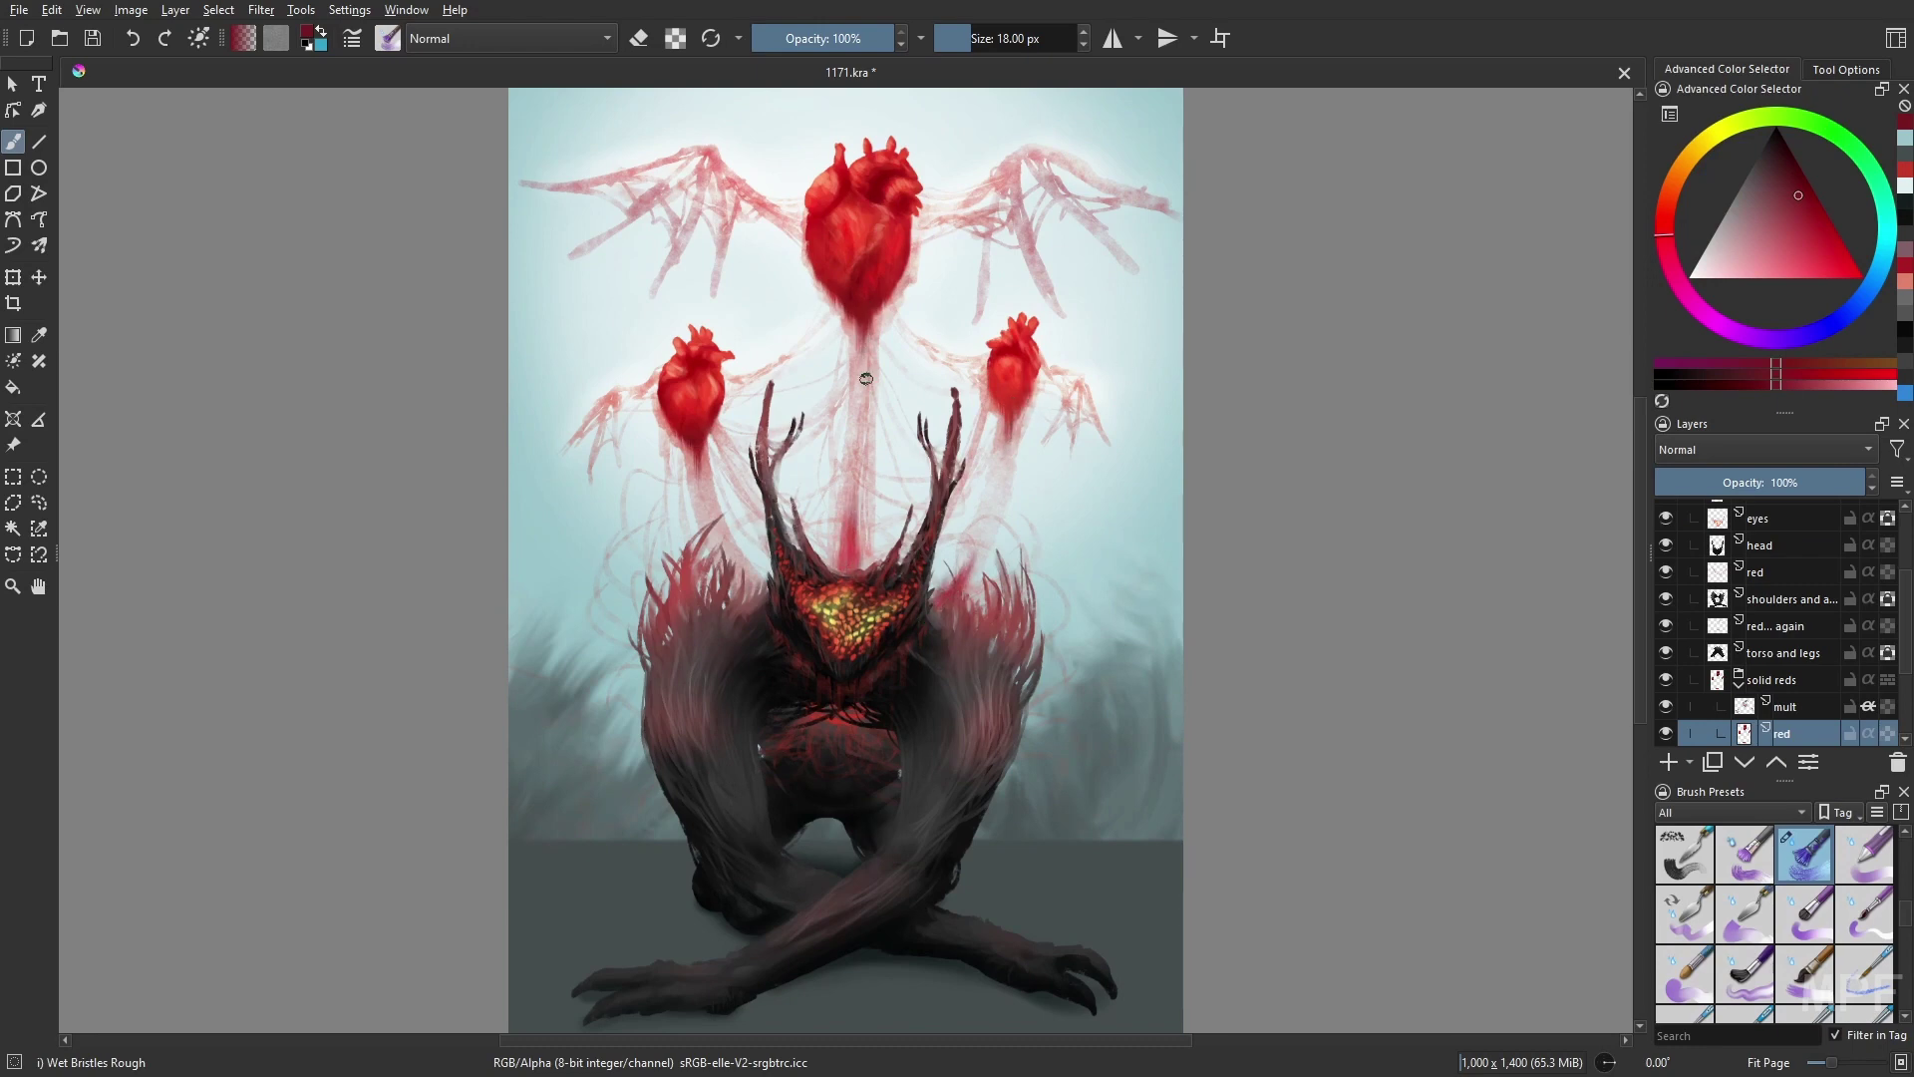
- Try a red Color Dodge glow behind the head with Airbrush Soft at 66% opacity and about 162 px, and undo it
right_click(1397, 743)
click(1296, 648)
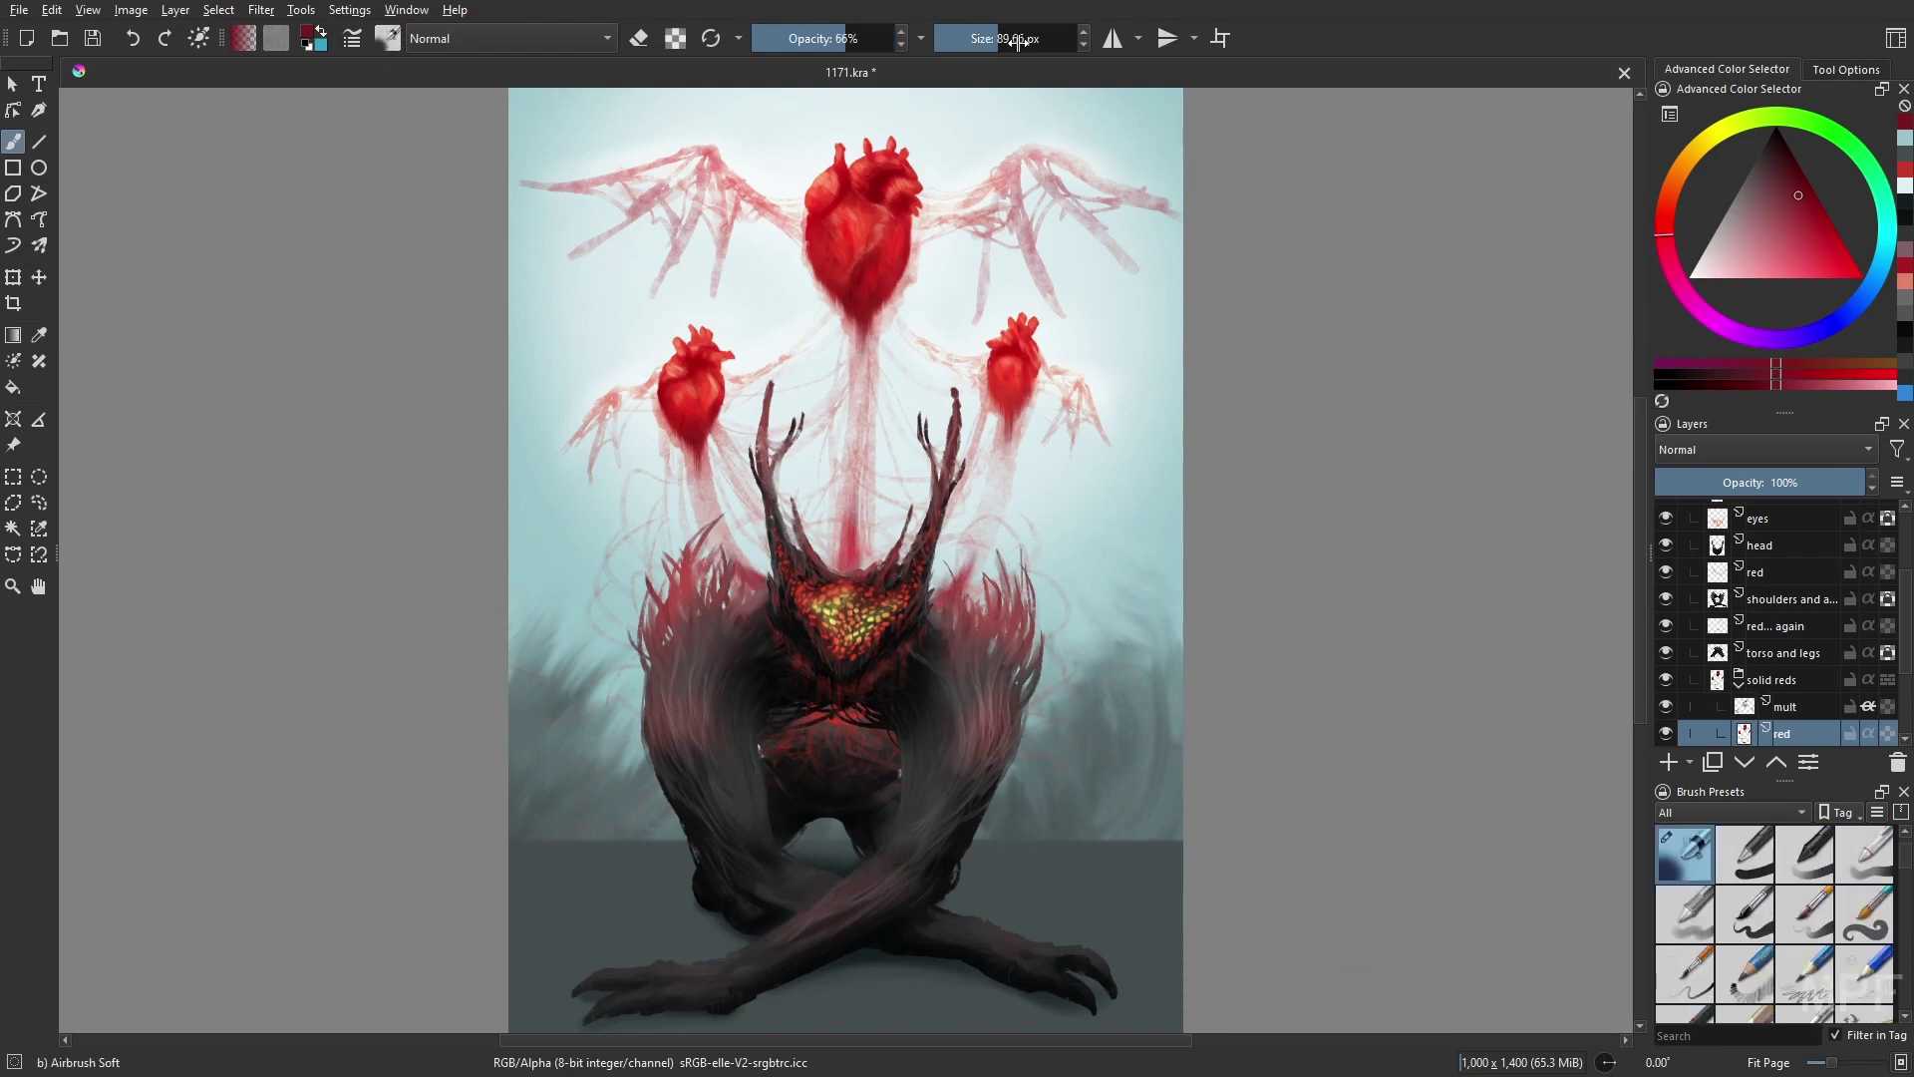
drag(1017, 41, 1029, 41)
ctrl+click(748, 584)
key(alt+shift+d)
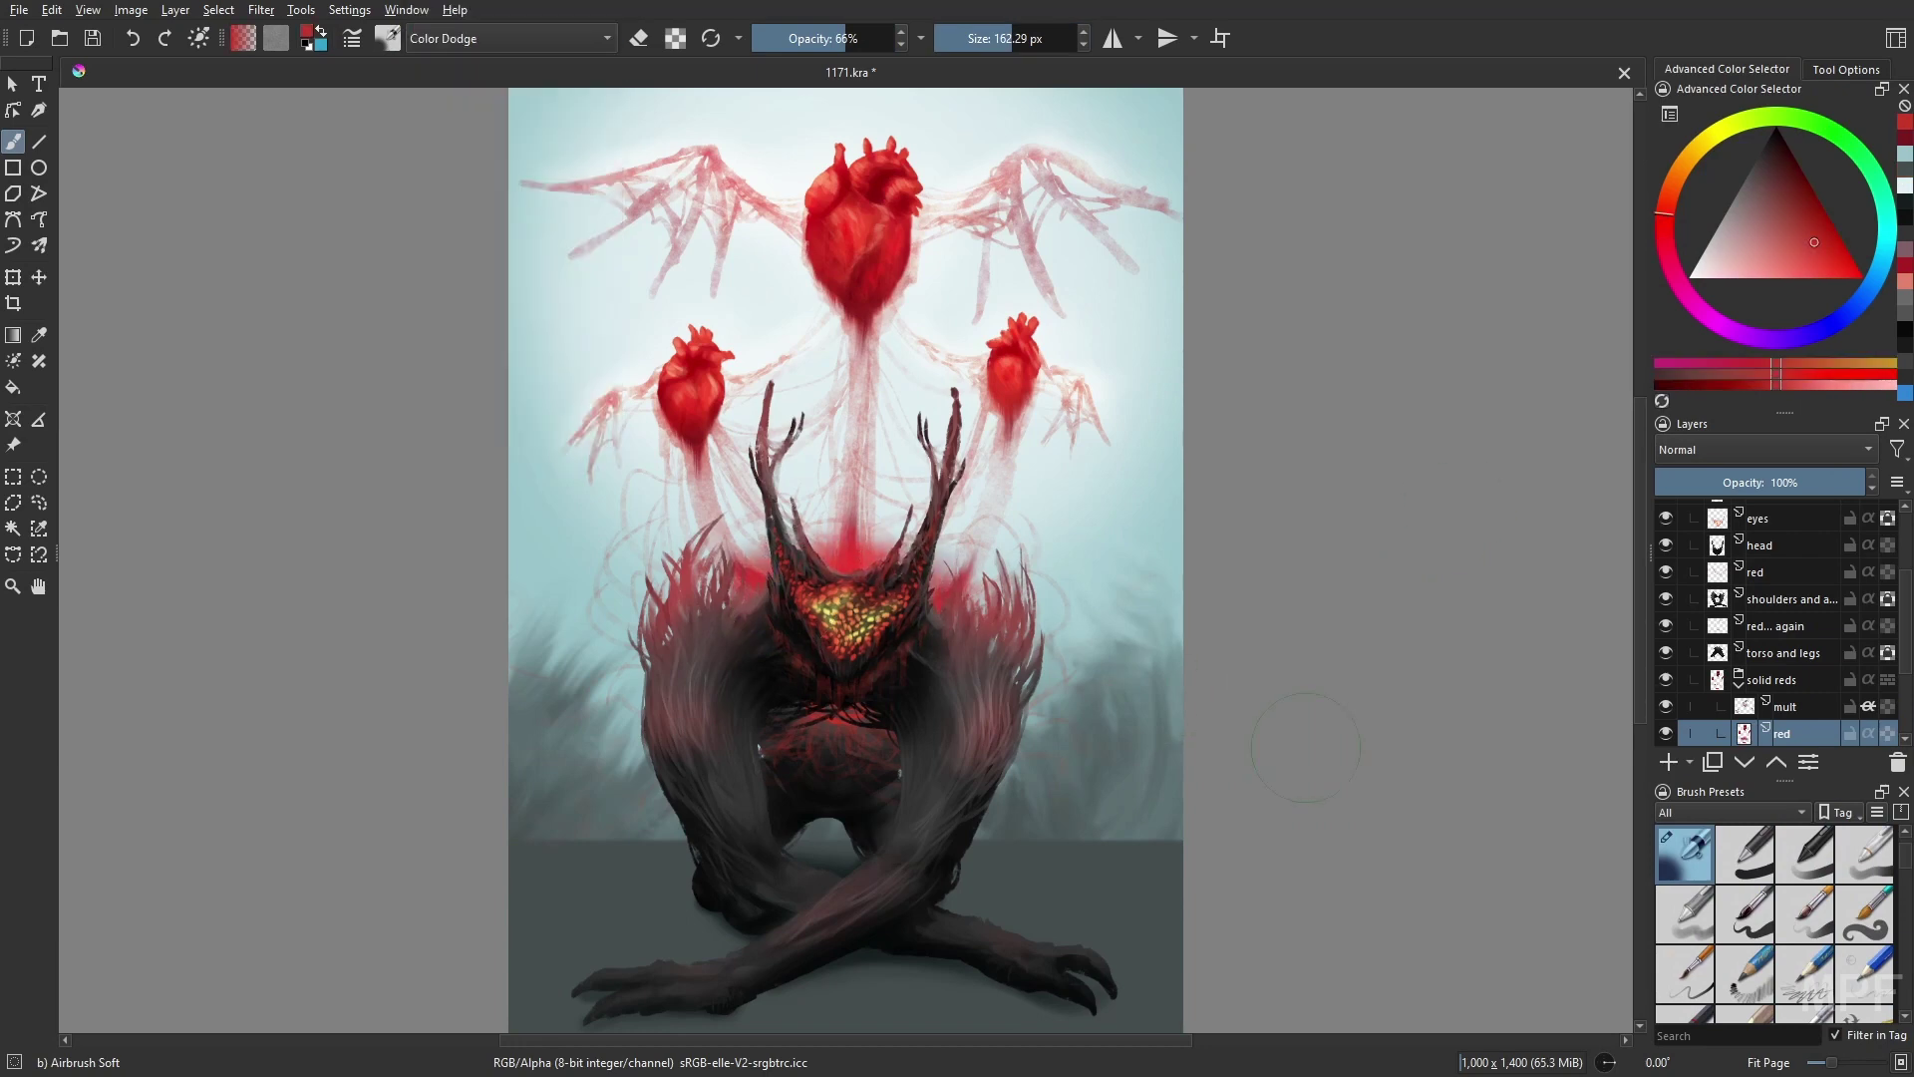
key(ctrl+z)
key(ctrl+z)
key(e)
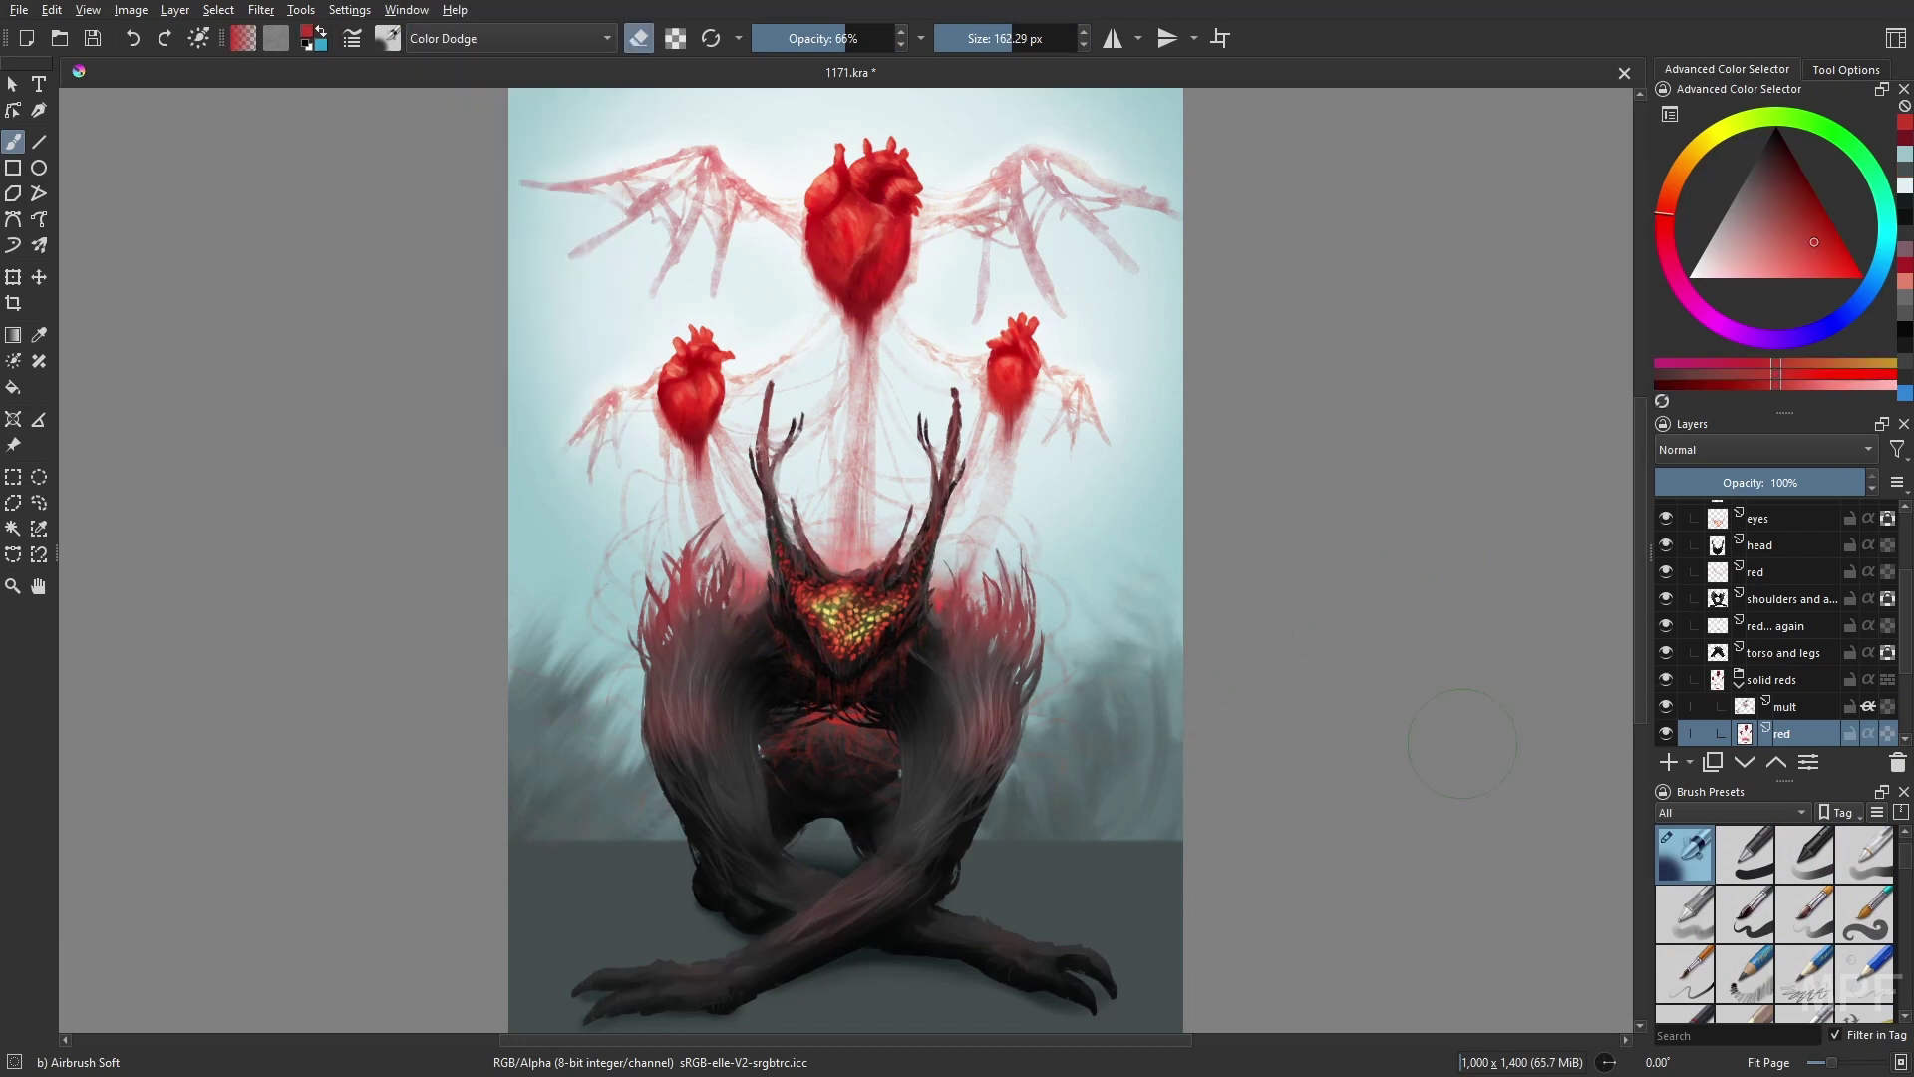
- Airbrush dark teal over the back and ground layers in Overlay mode at 66% opacity and about 162 px
scroll(1774, 618, up, 3)
click(1711, 571)
click(1759, 620)
click(508, 37)
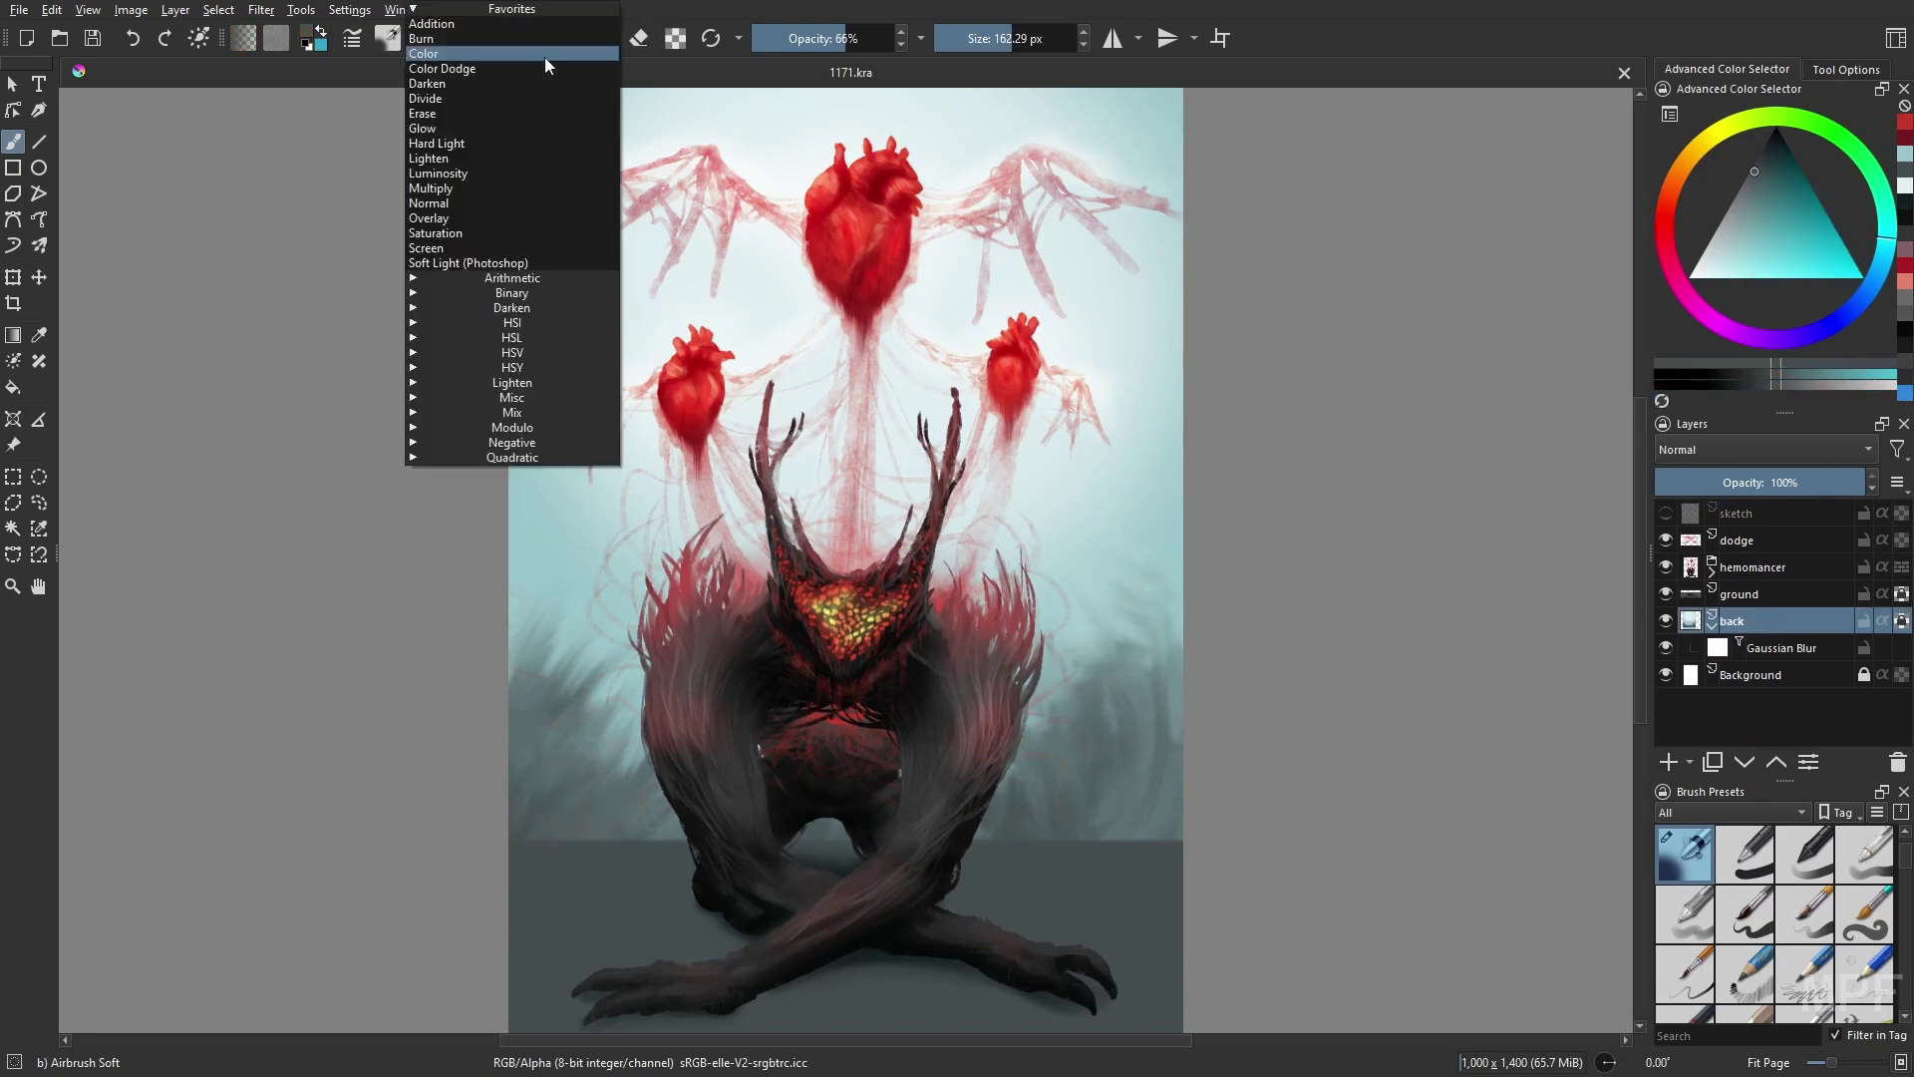
click(543, 62)
key(Page_Up)
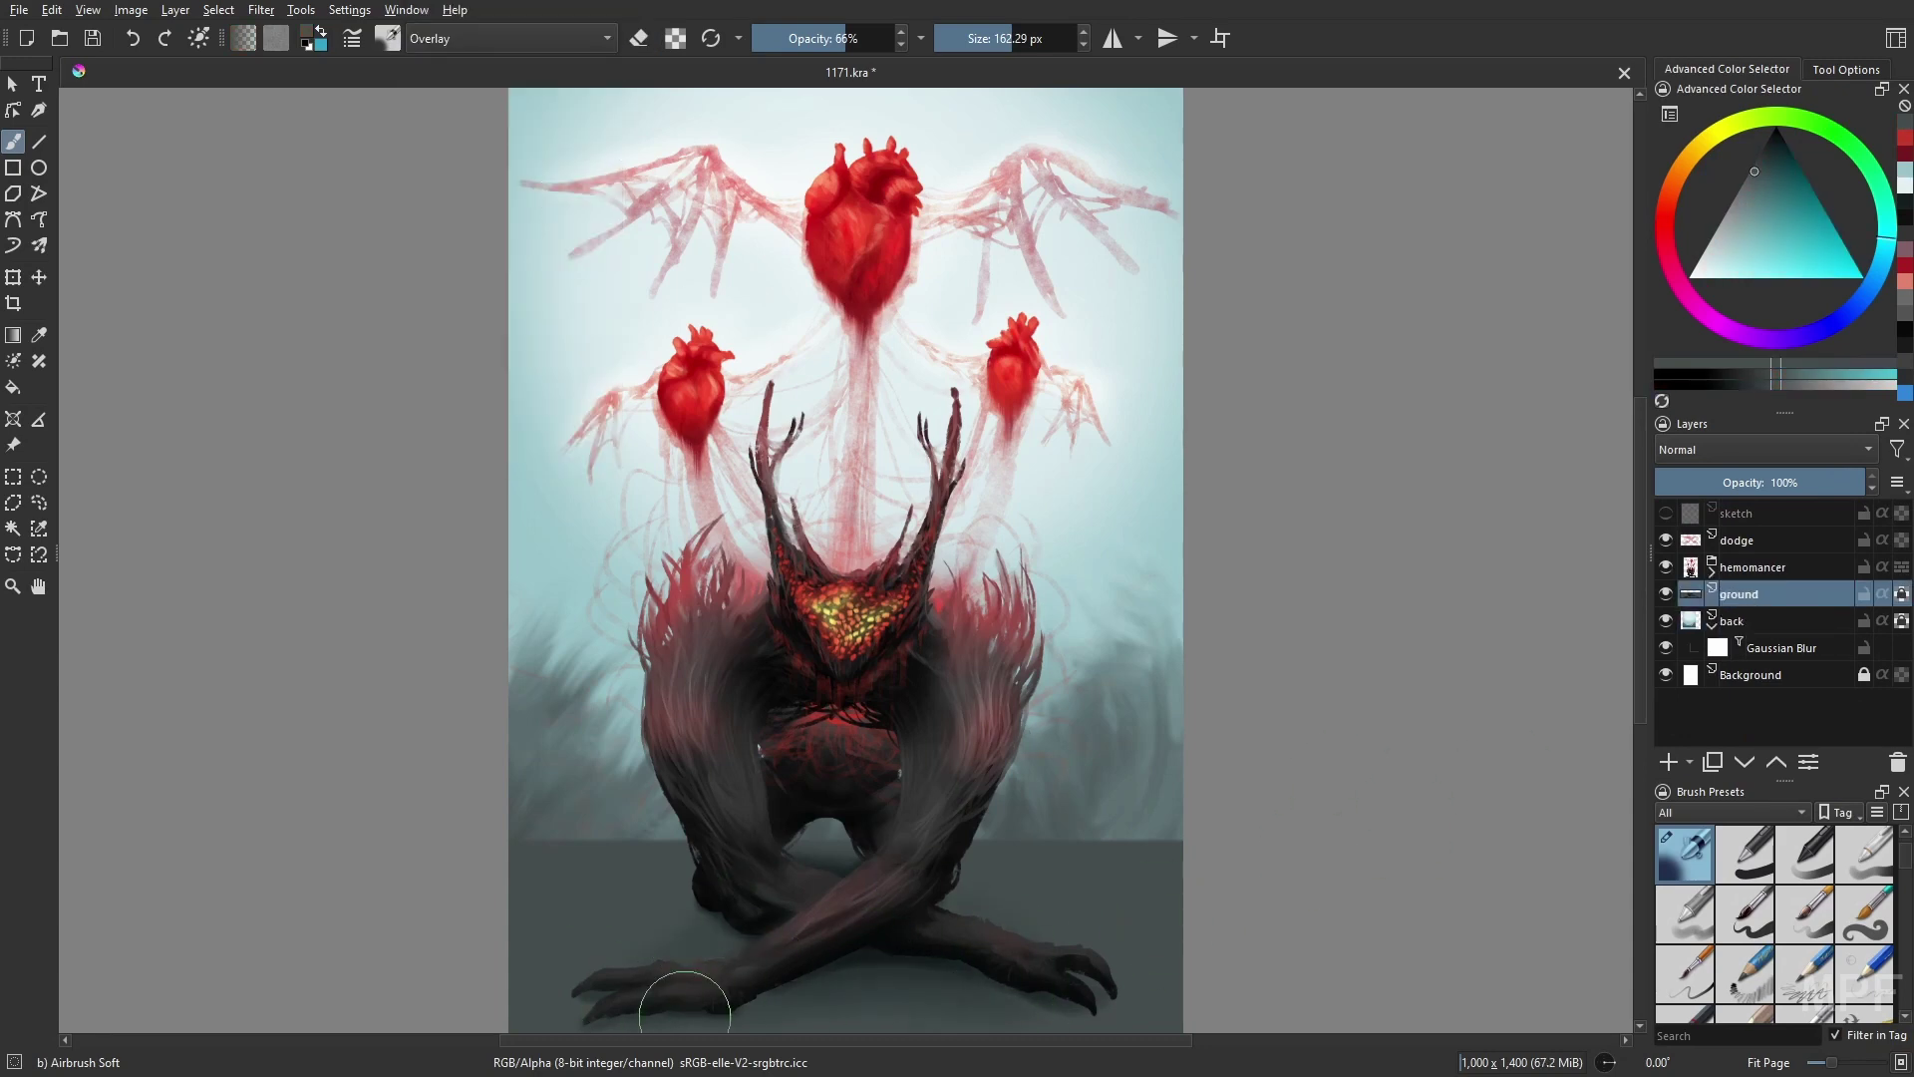
- Soften the horizon edge on the ground layer with Wet Bristles Rough at 71% opacity and about 38 px
right_click(1403, 764)
click(1315, 654)
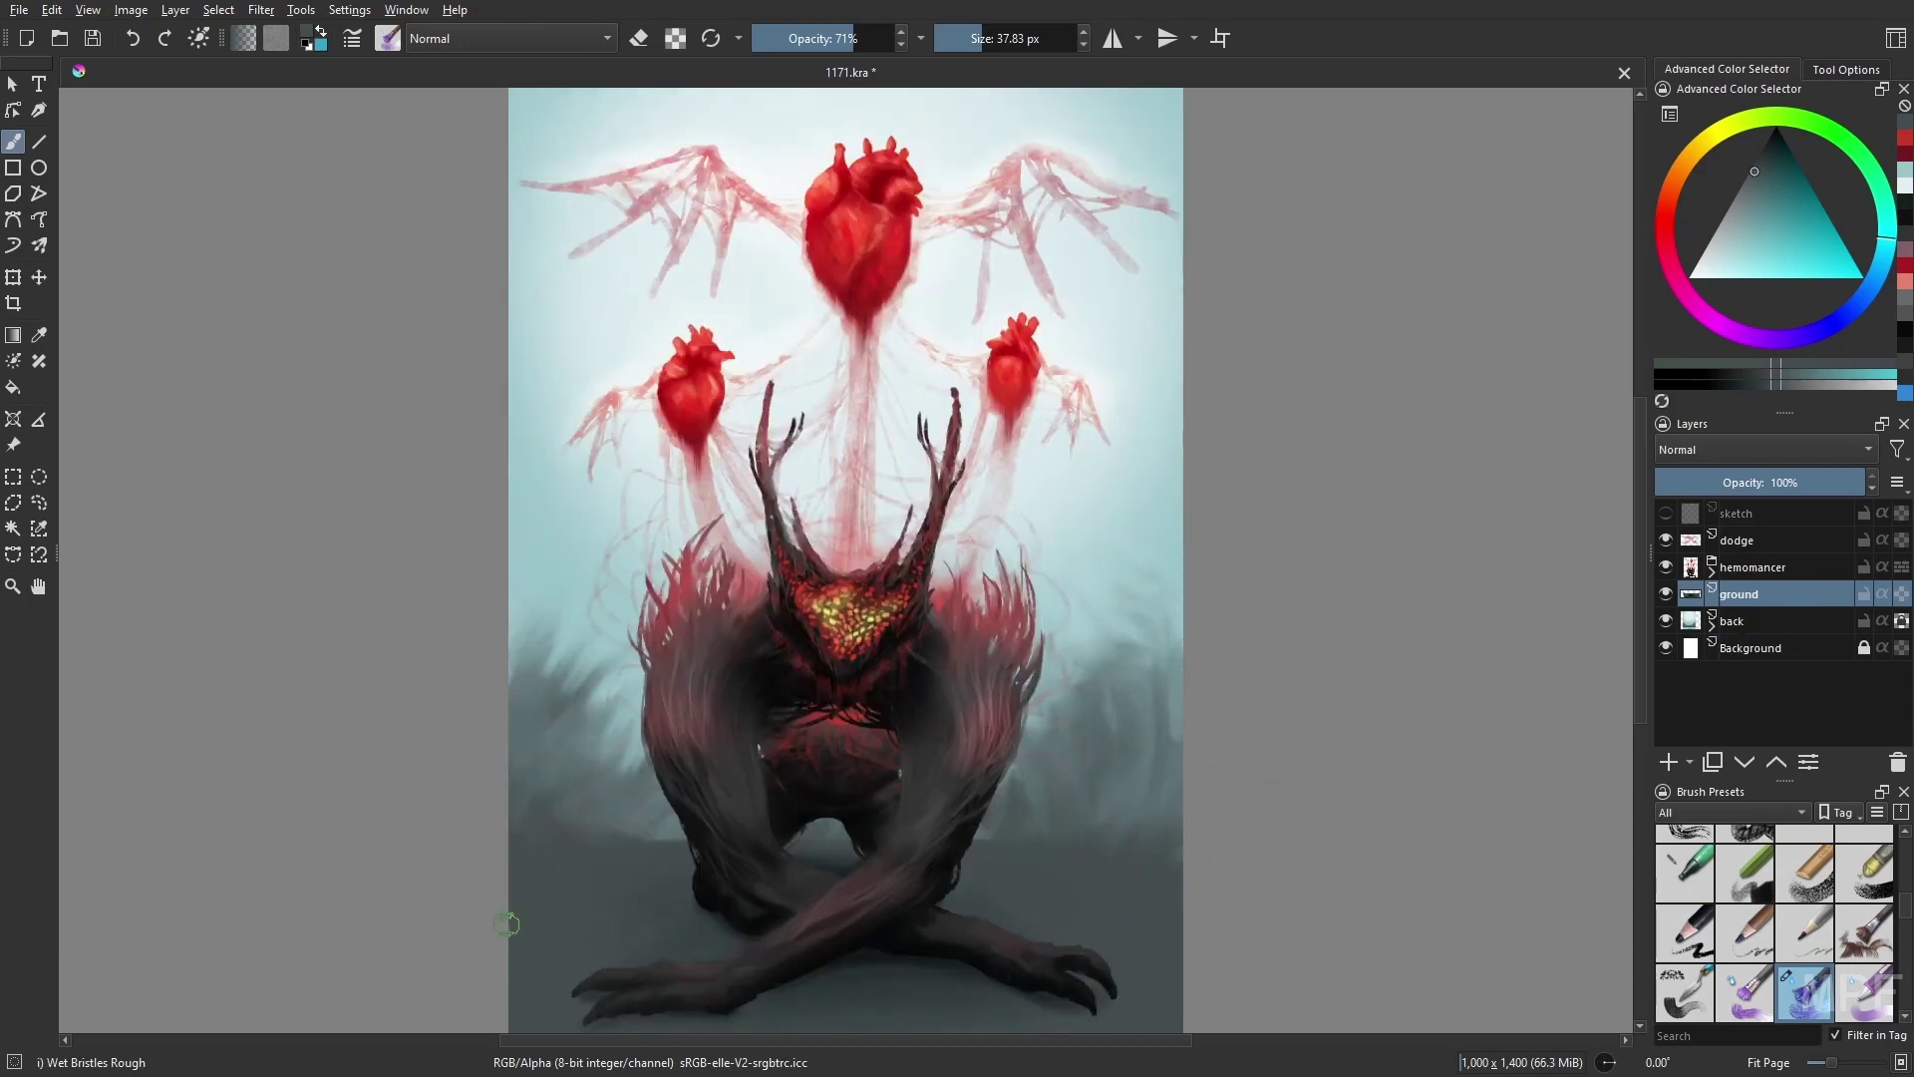
right_click(713, 764)
right_click(668, 763)
right_click(718, 758)
- Add a layer above dodge and name it front most red
click(1668, 761)
double_click(1755, 540)
text(front most red)
key(Return)
- Paint red arms and hands reaching up from the three hearts with WaterC Spread at 84 px
right_click(1404, 763)
click(1404, 618)
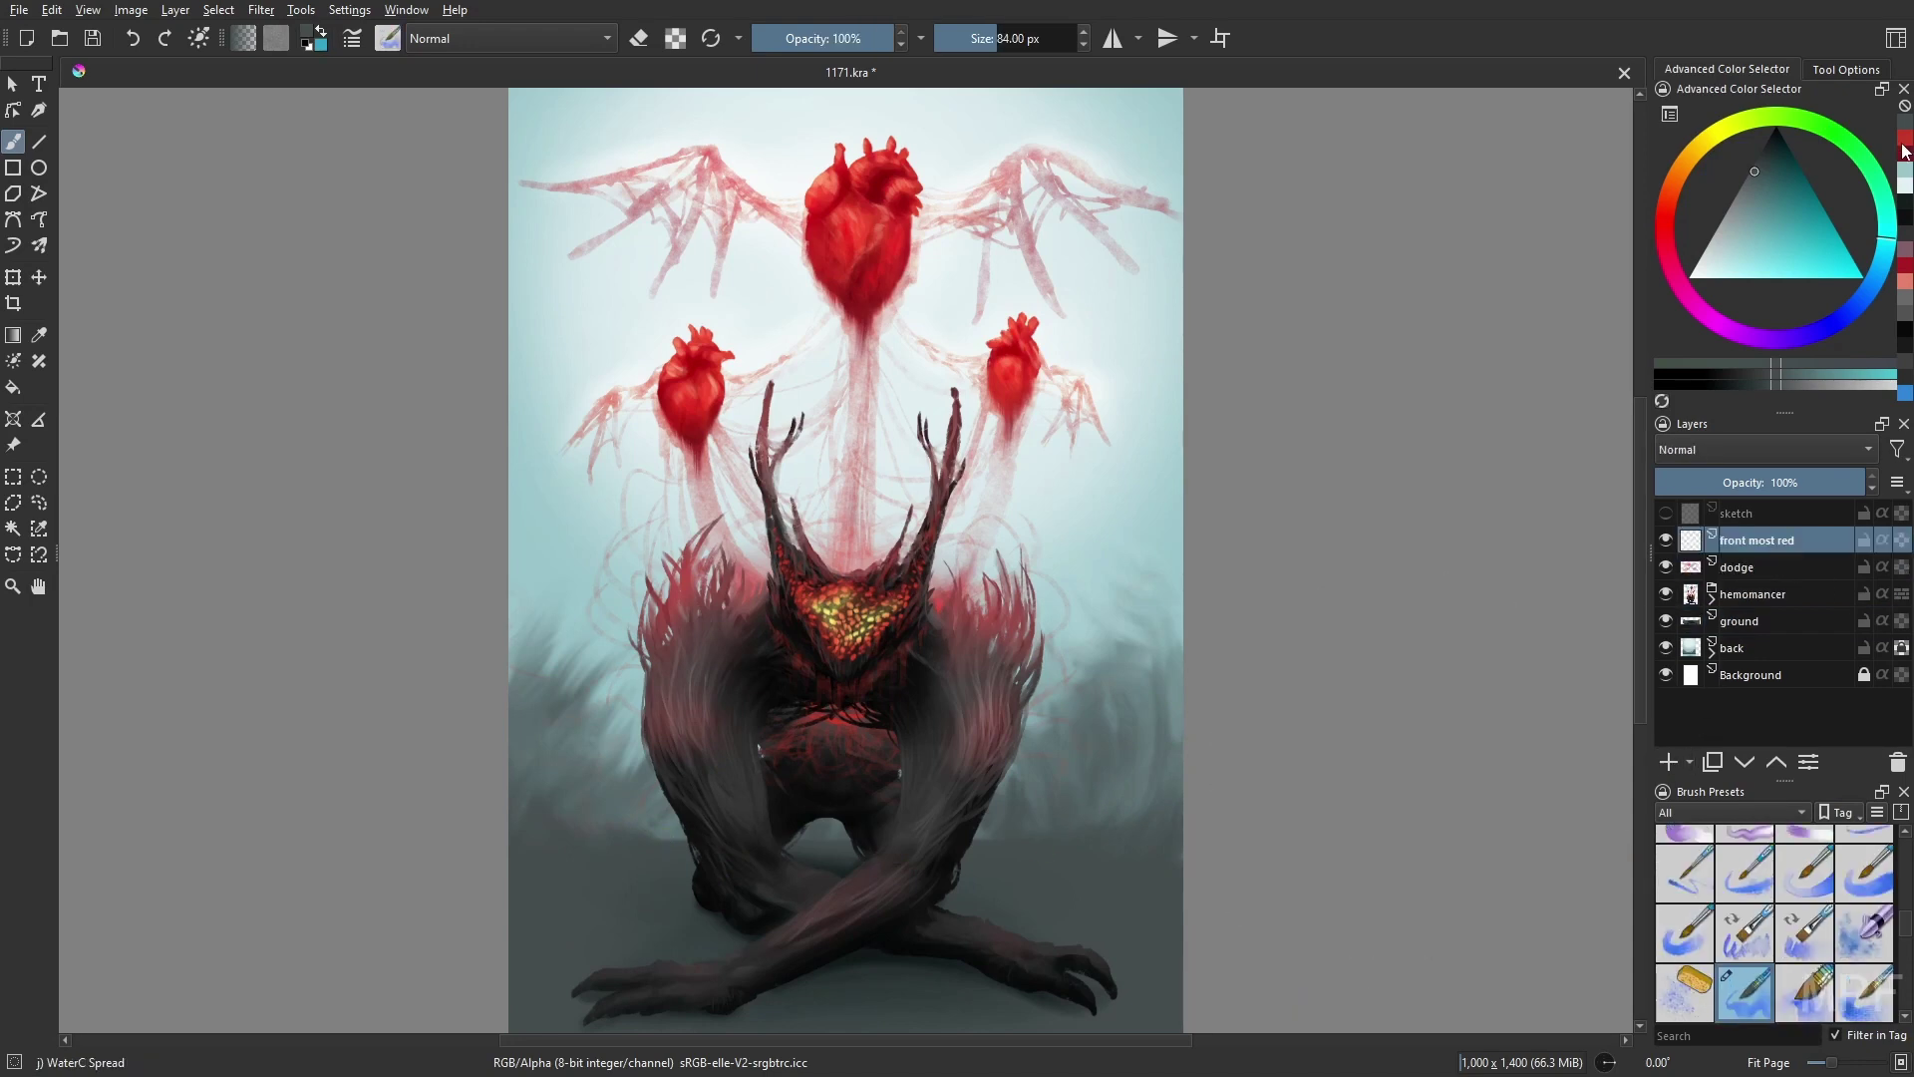
click(1903, 146)
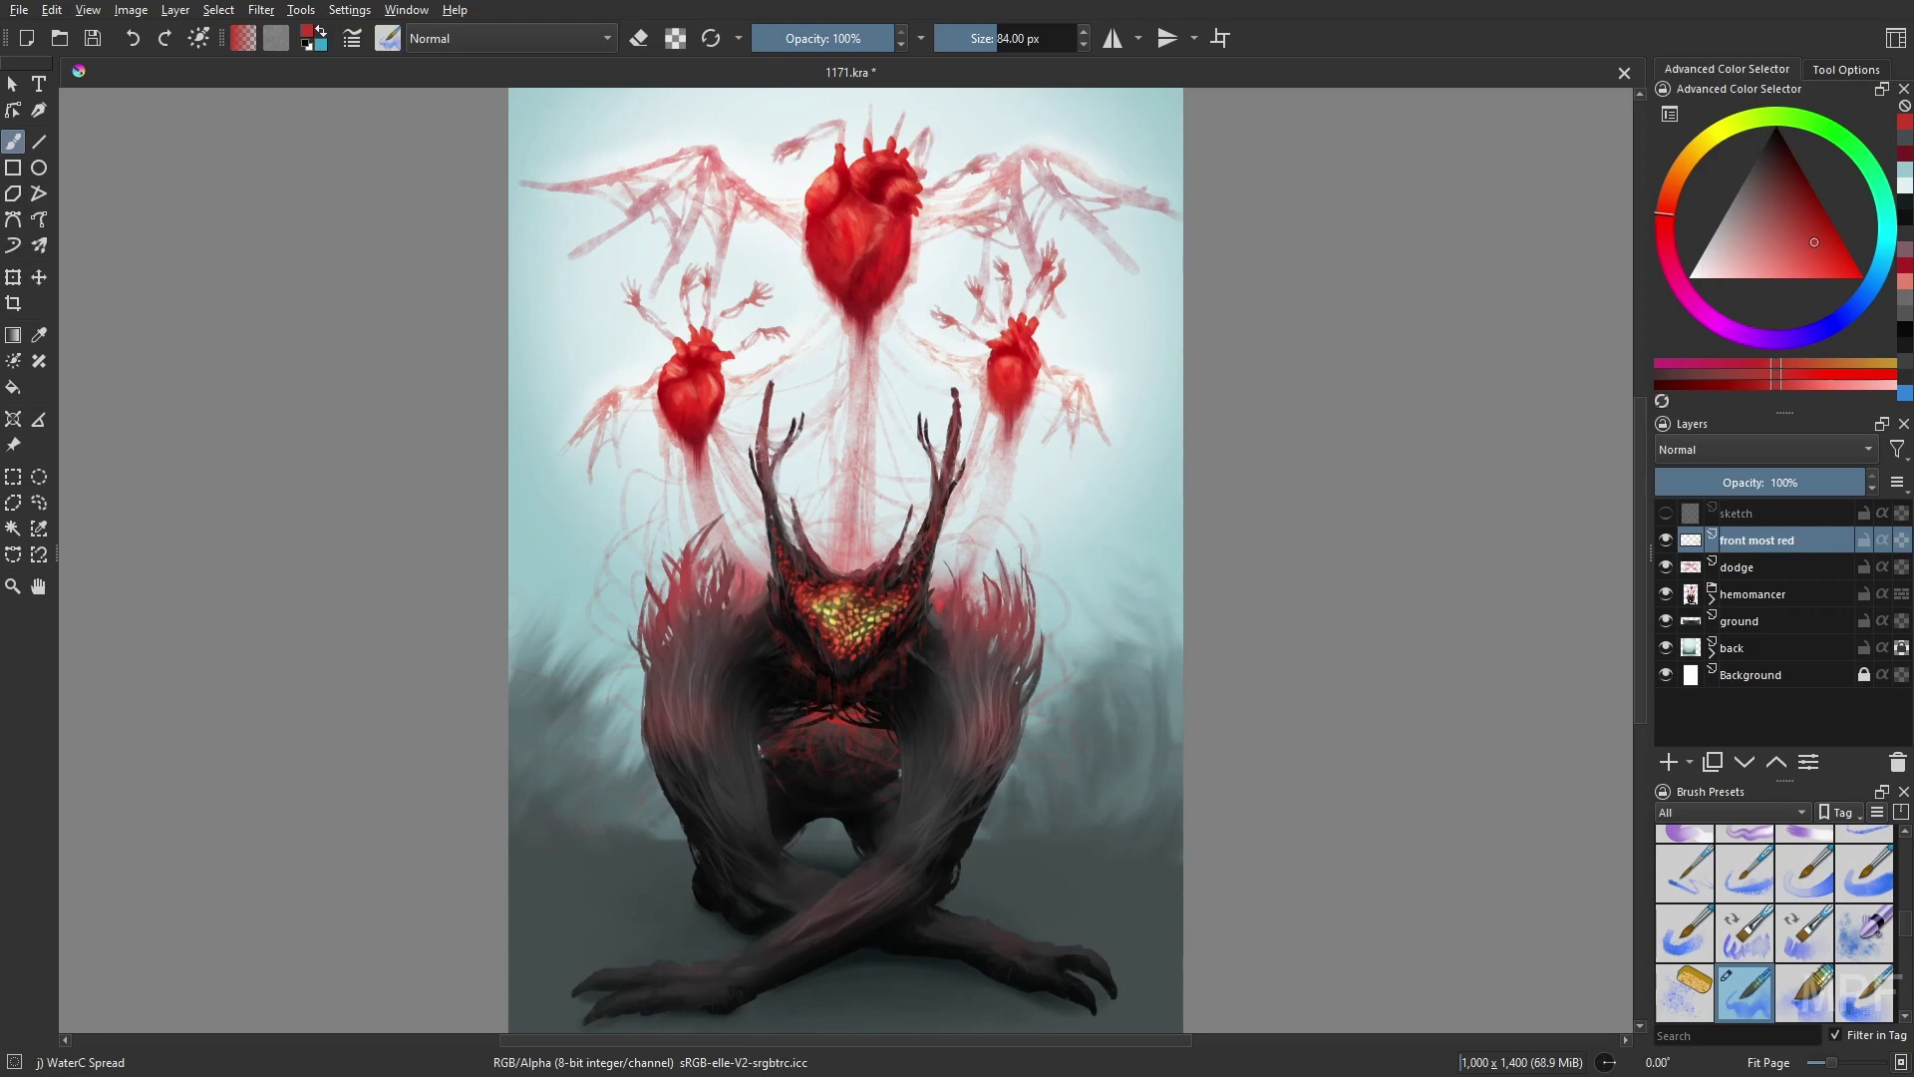
drag(904, 113, 917, 117)
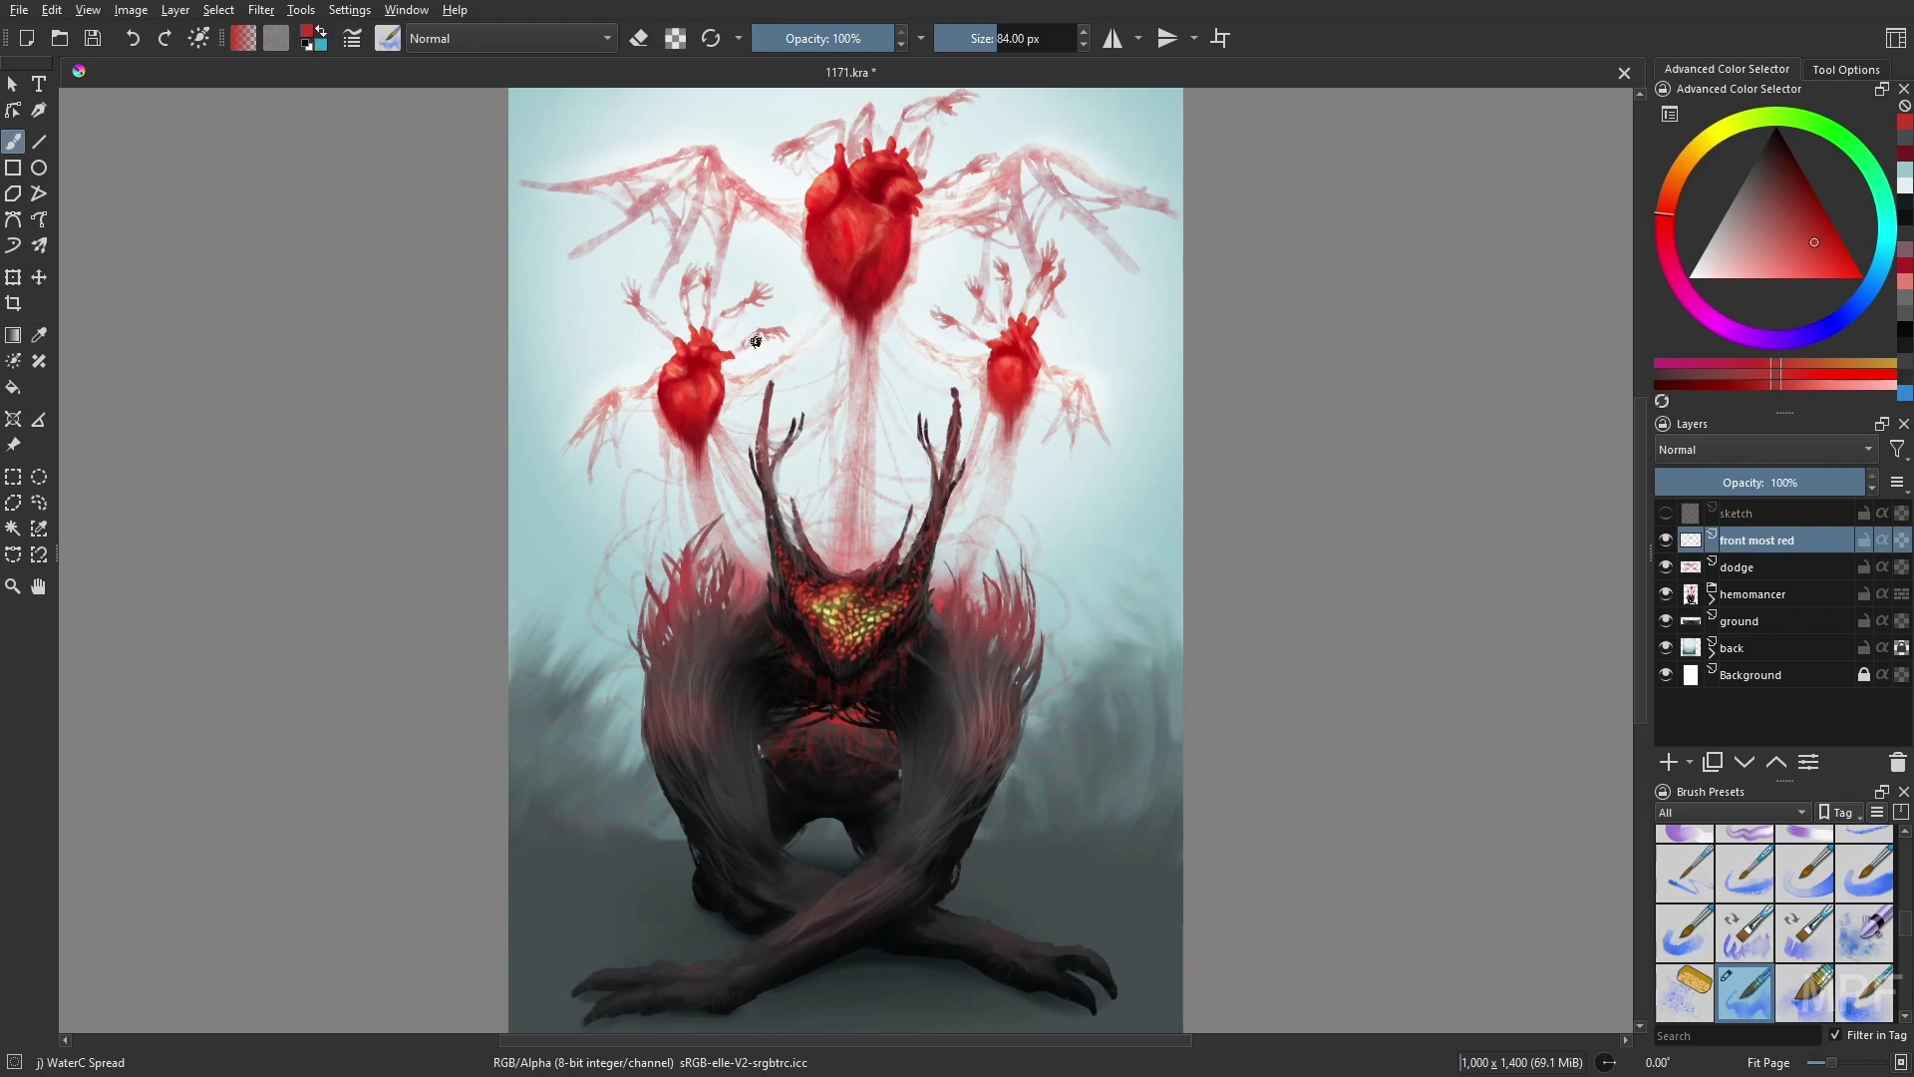
- Splatter red around the wings and streams with WaterC Special Splats at 44% opacity and about 86 px, and switch the brush to Color Dodge
right_click(1404, 764)
click(1403, 618)
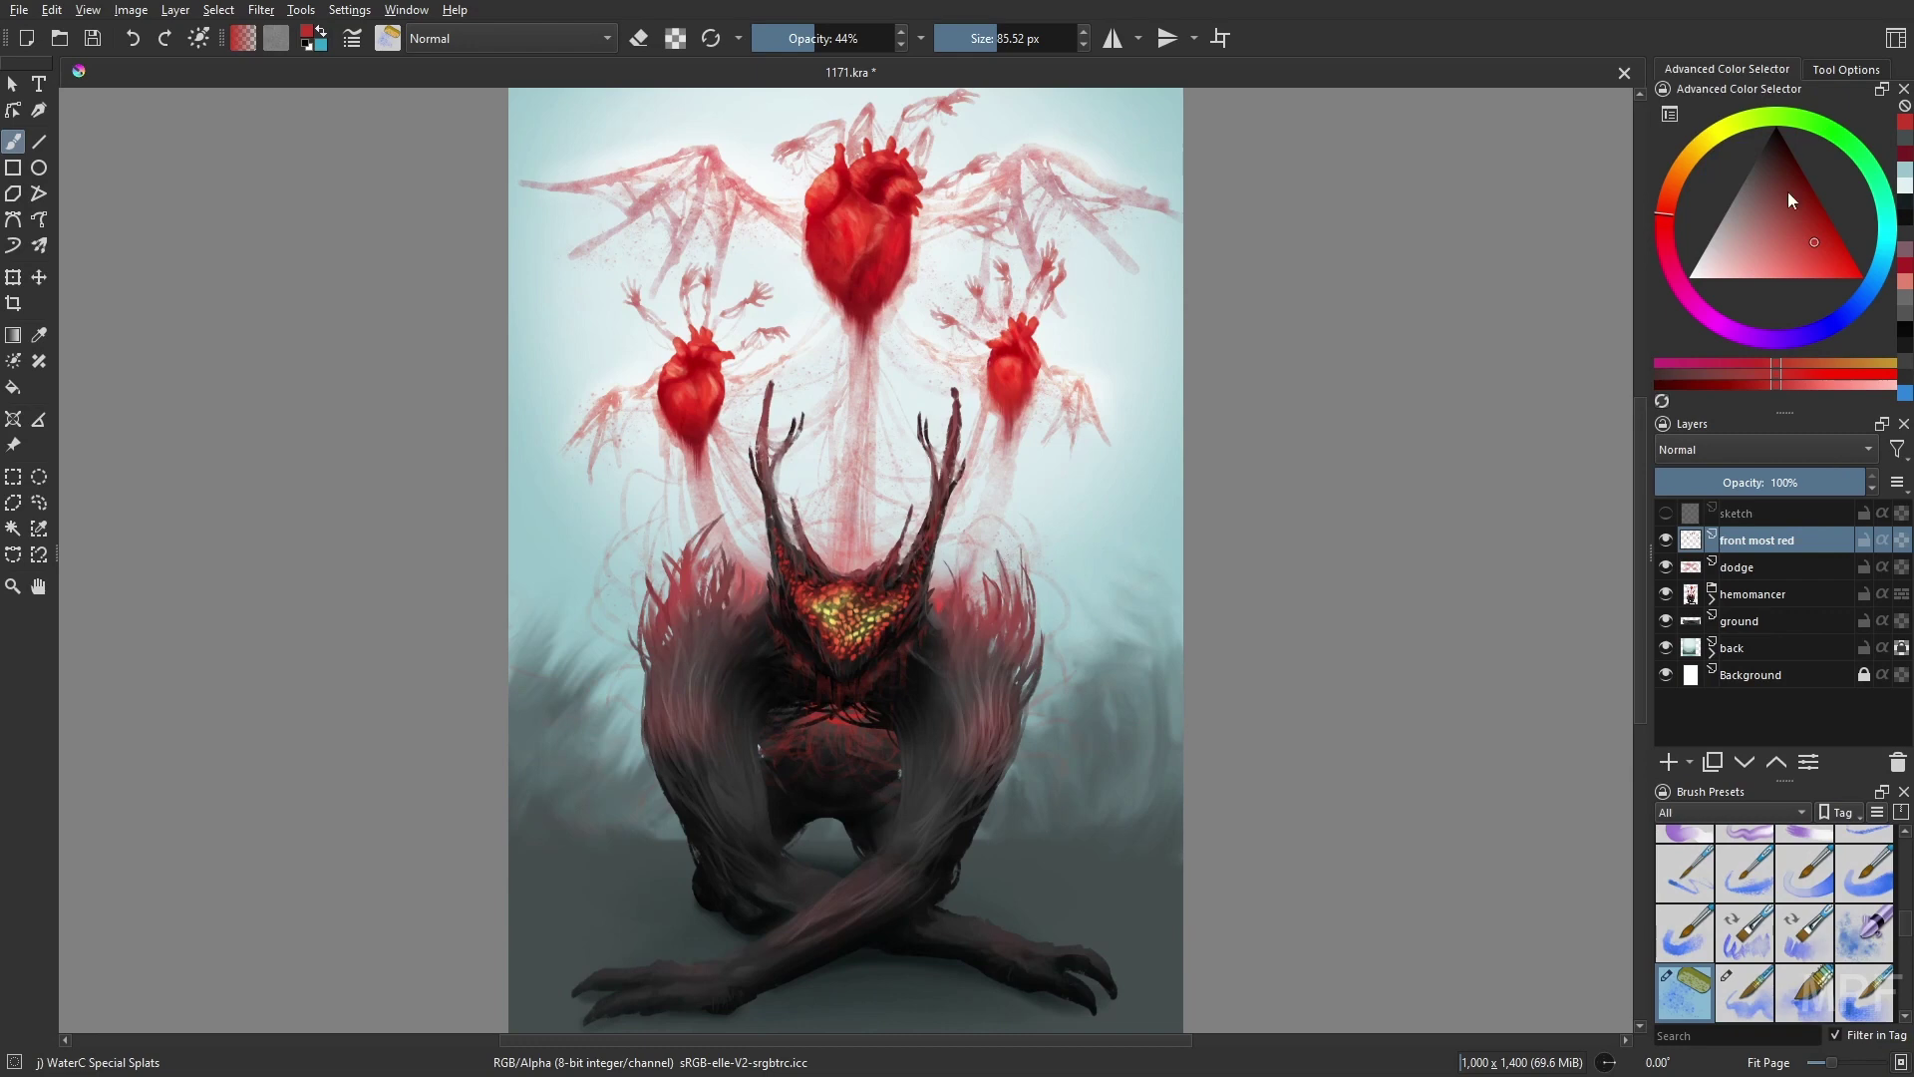
click(508, 37)
click(449, 150)
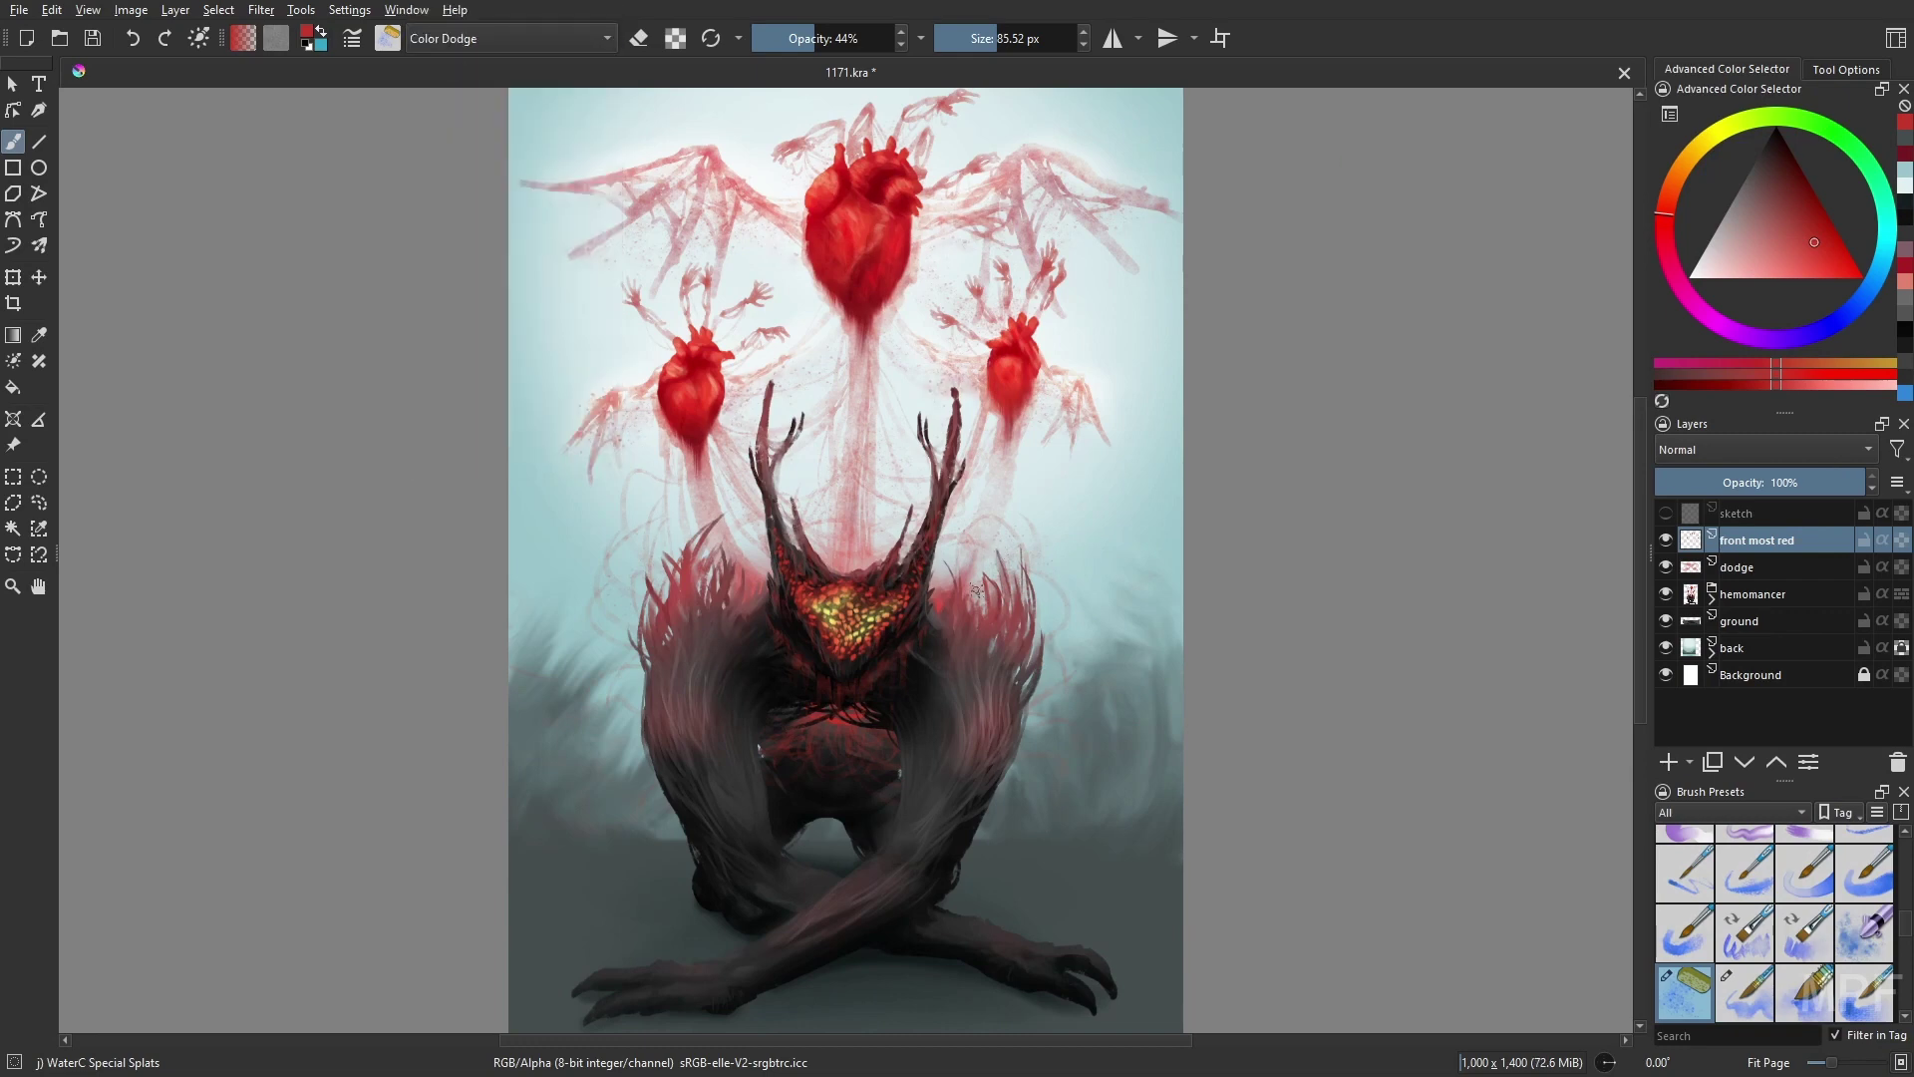
- Group the front most red, dodge and hemomancer layers, name the group all, and collapse it
shift+click(1764, 594)
key(ctrl+g)
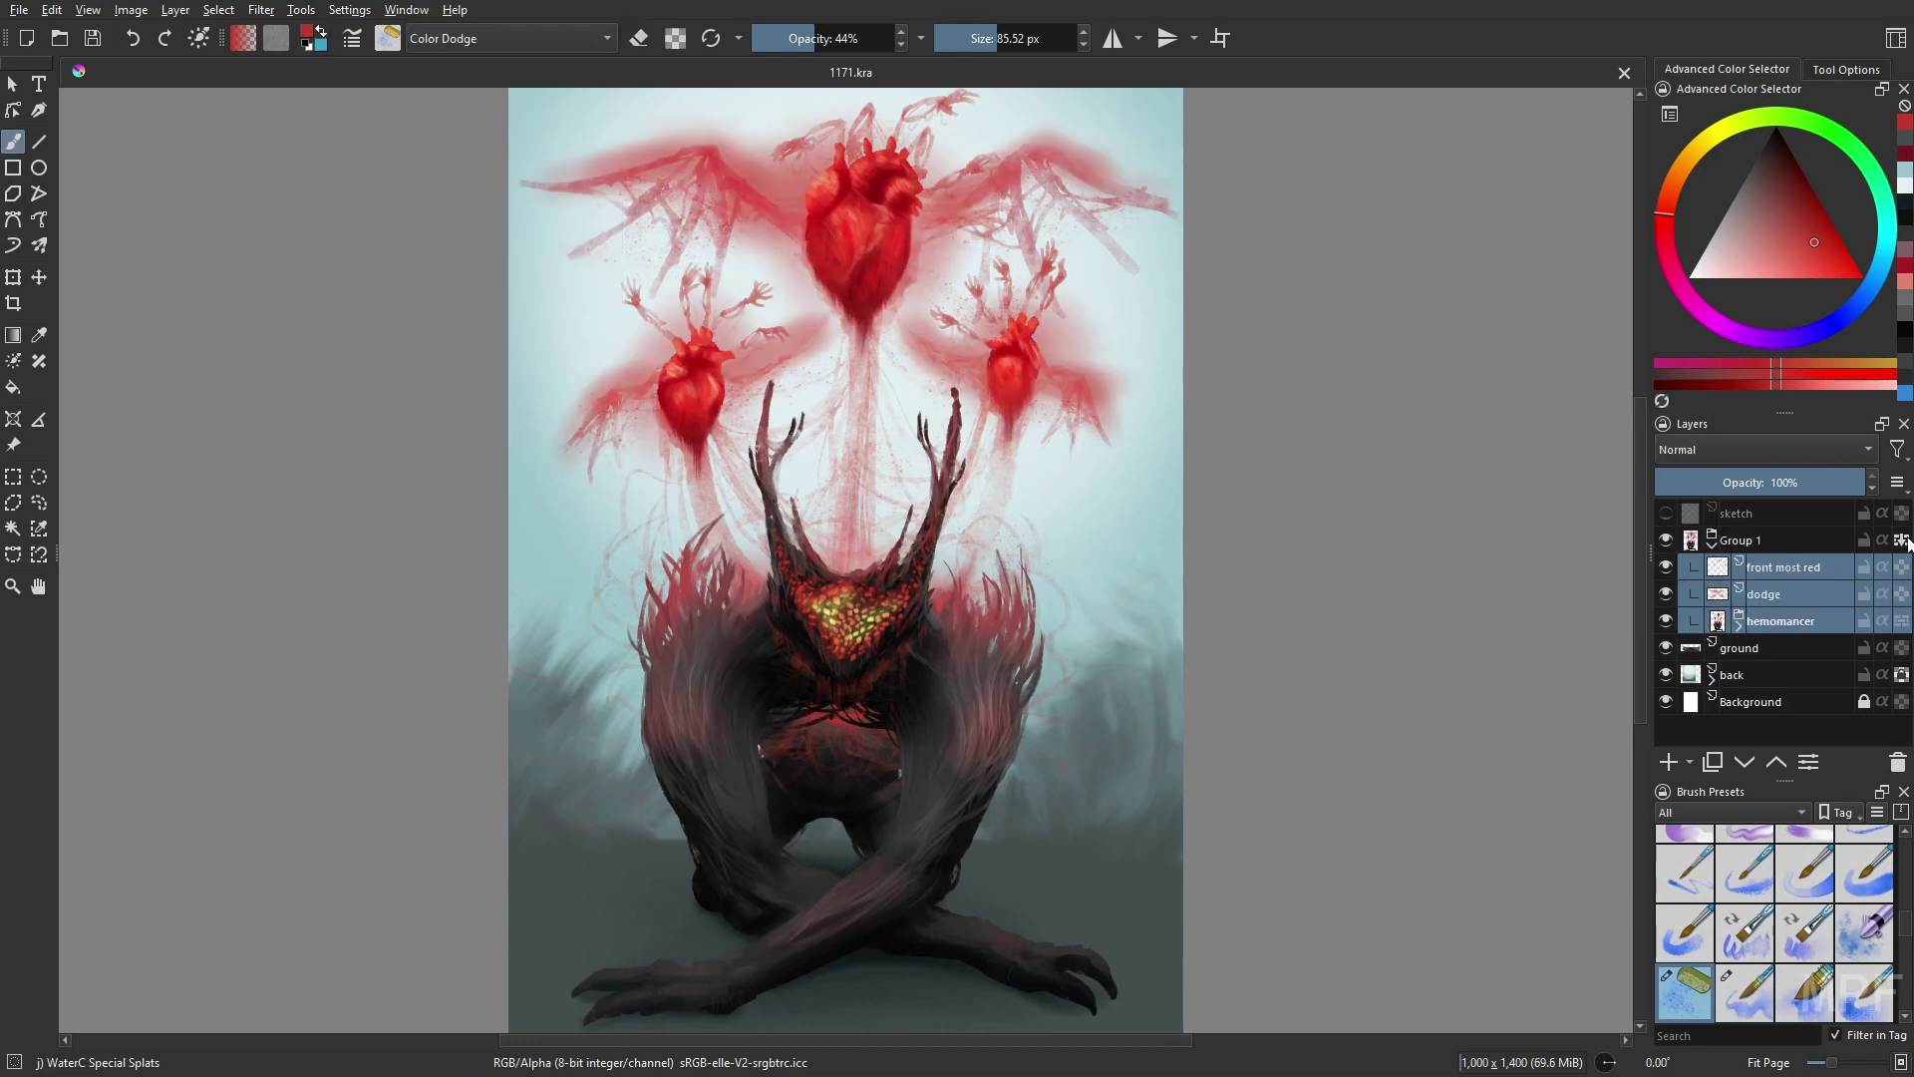
click(1711, 544)
- Reshape the hearts and creature in the all group with Liquify brushes of about 57 and 118 in size
key(ctrl+t)
click(1845, 68)
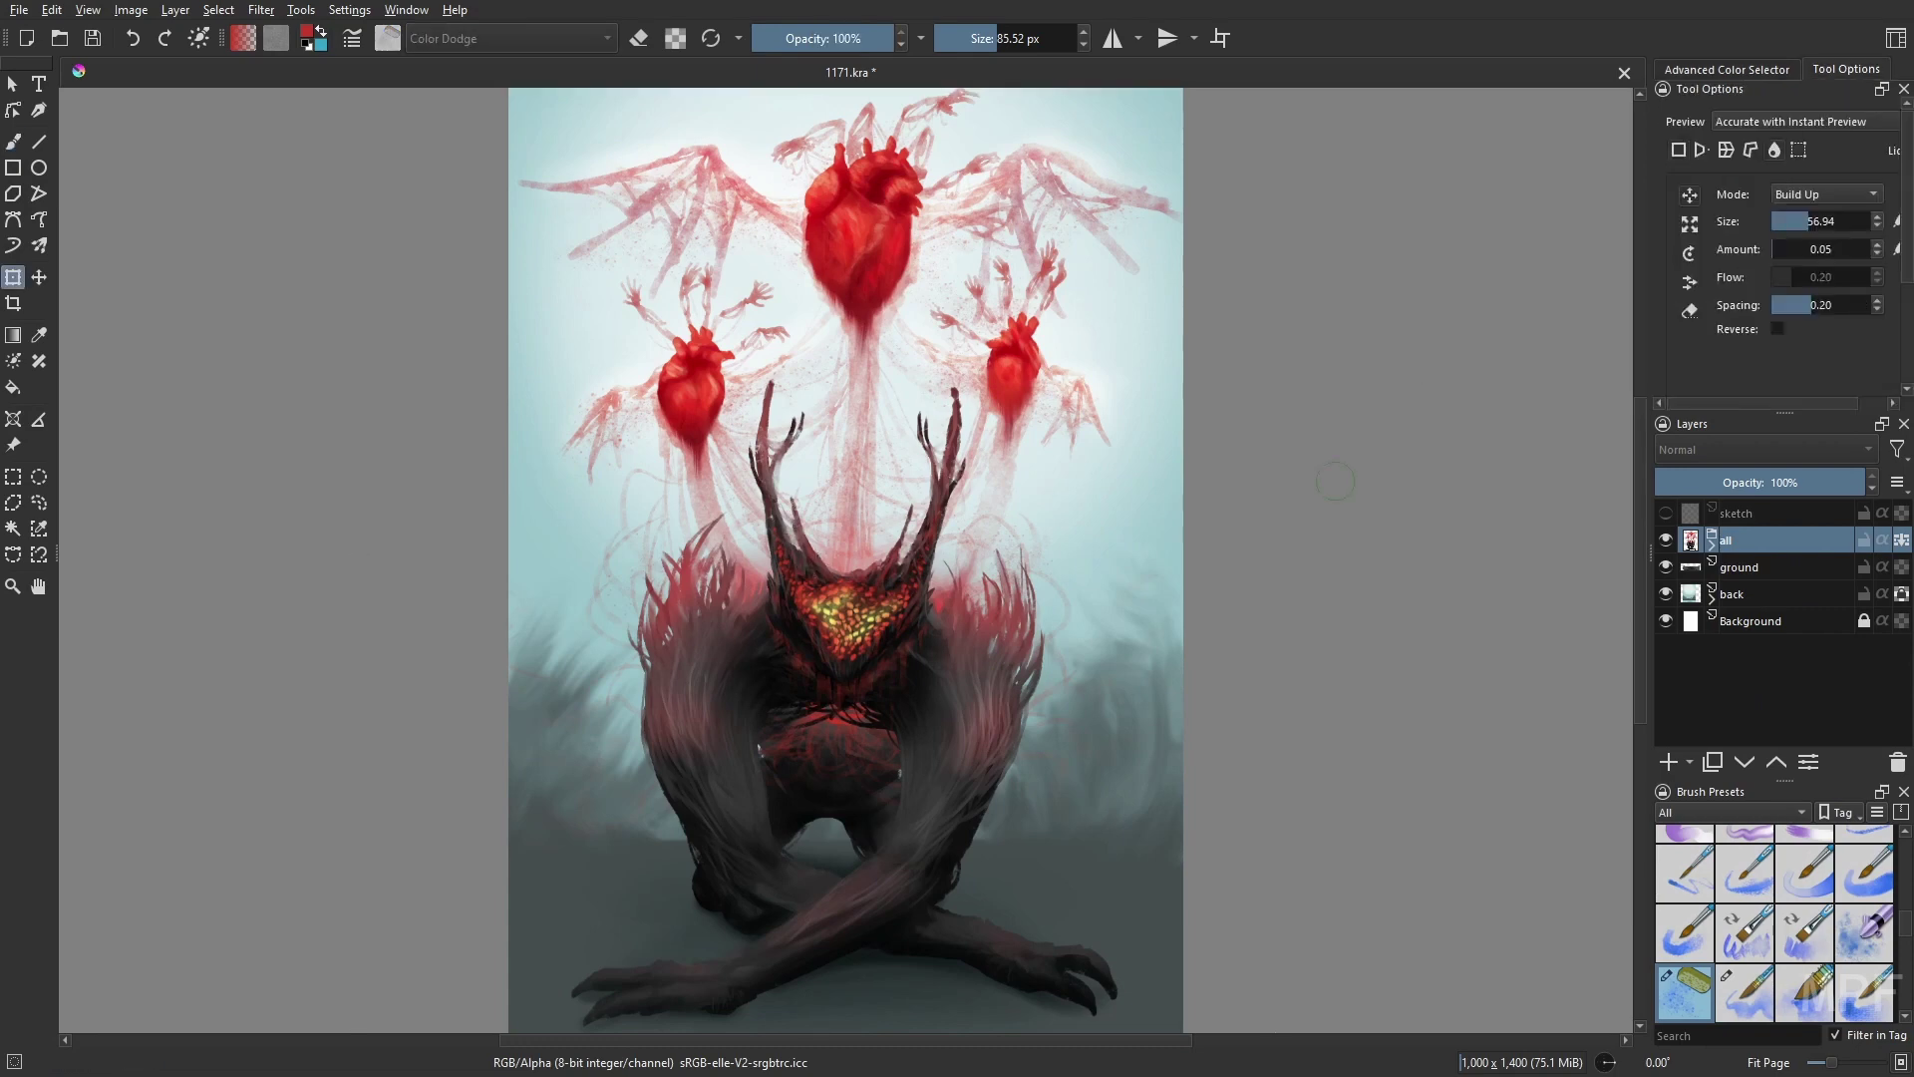
mouse_move(791, 236)
mouse_down()
mouse_move(802, 271)
mouse_move(778, 234)
mouse_move(892, 261)
mouse_up()
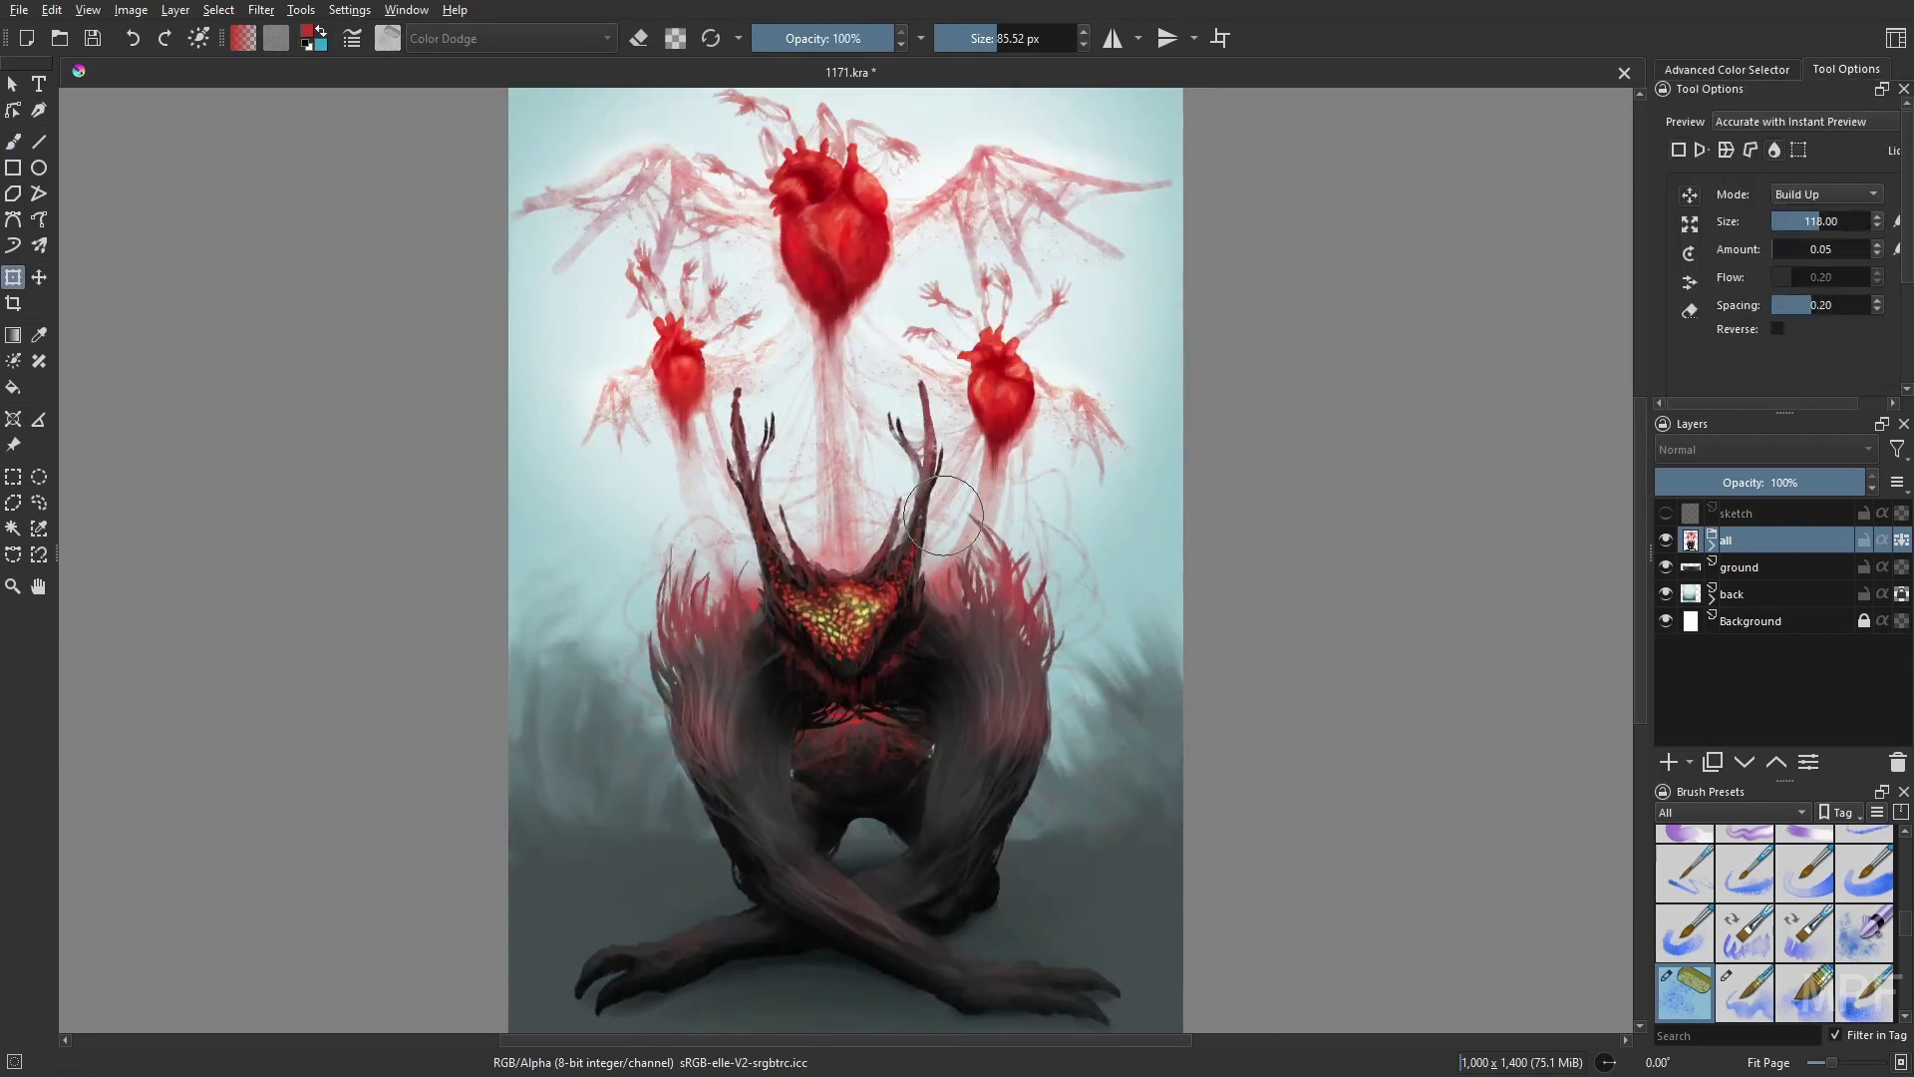
key(Return)
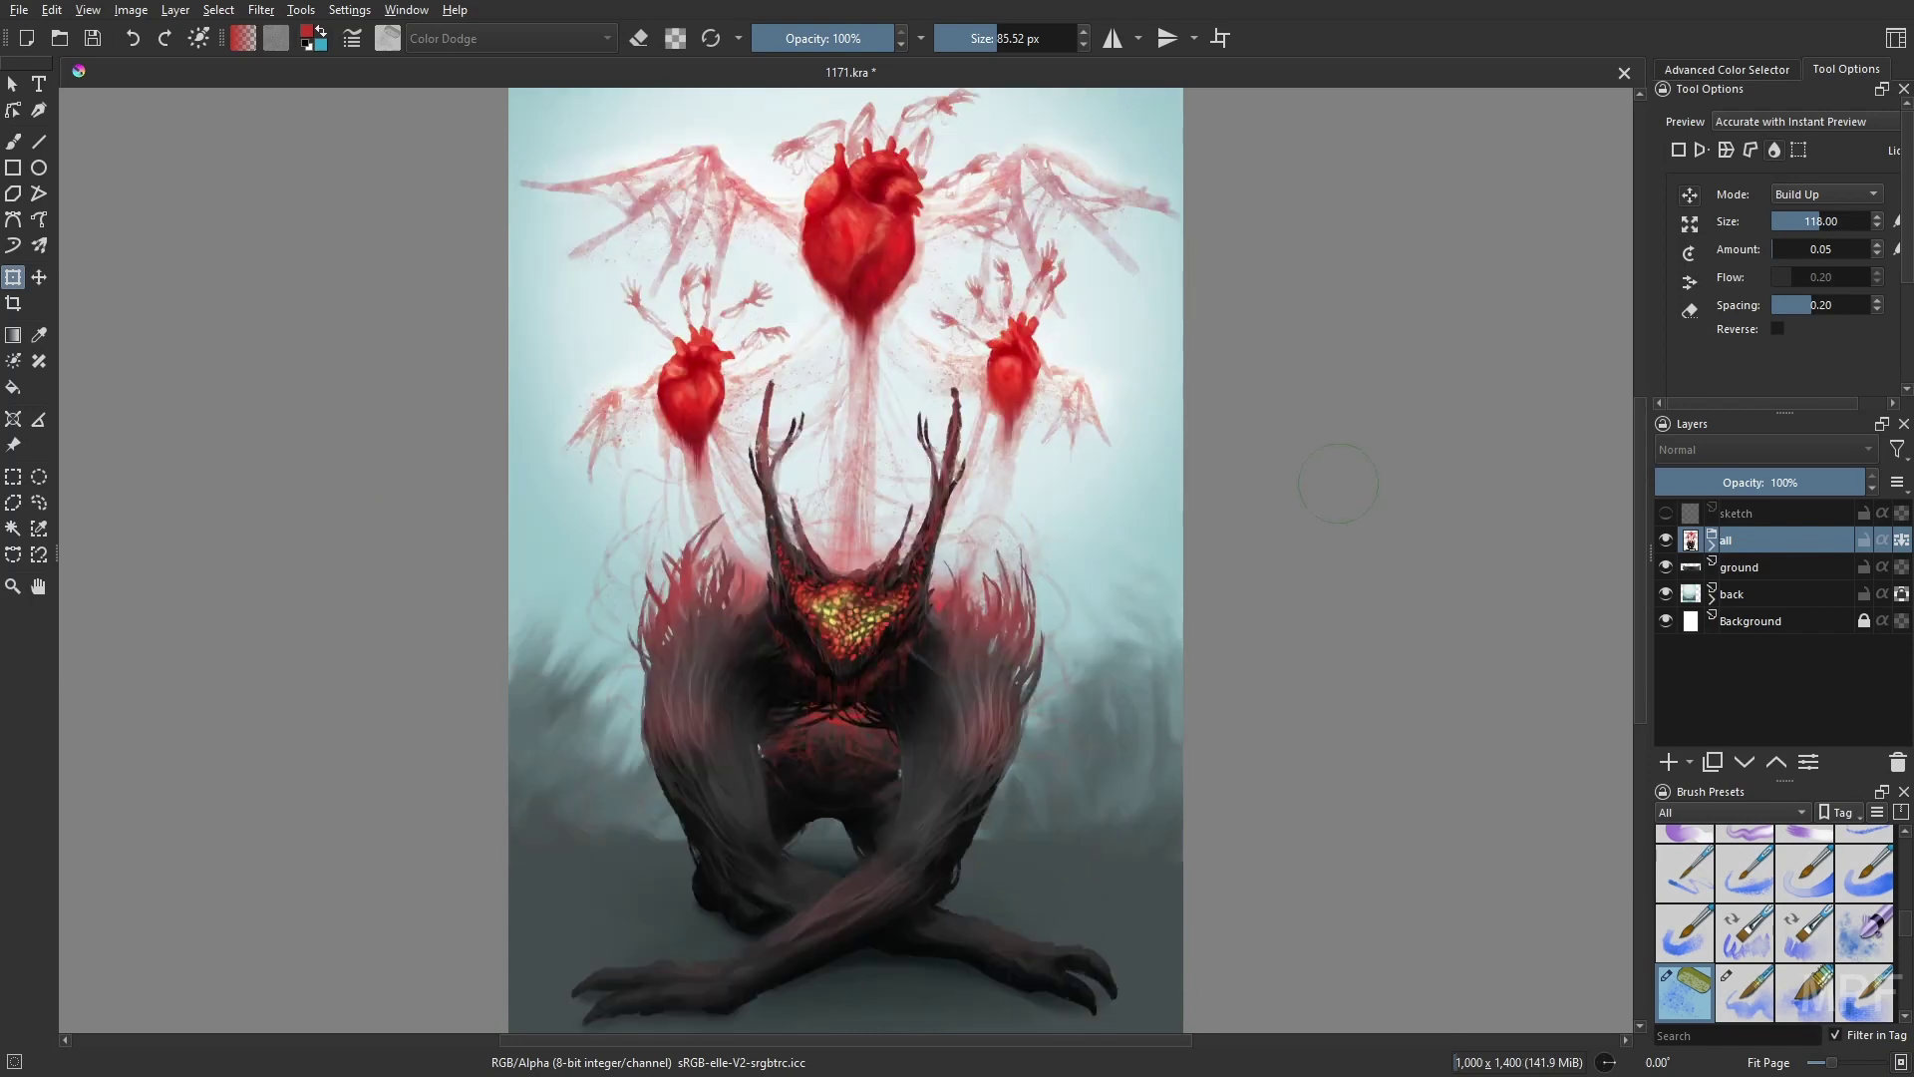
drag(1803, 226, 1794, 225)
- Add 3.03 px Gaussian Blur filter masks to the torso and legs layer and the shoulders layer
click(1711, 542)
key(b)
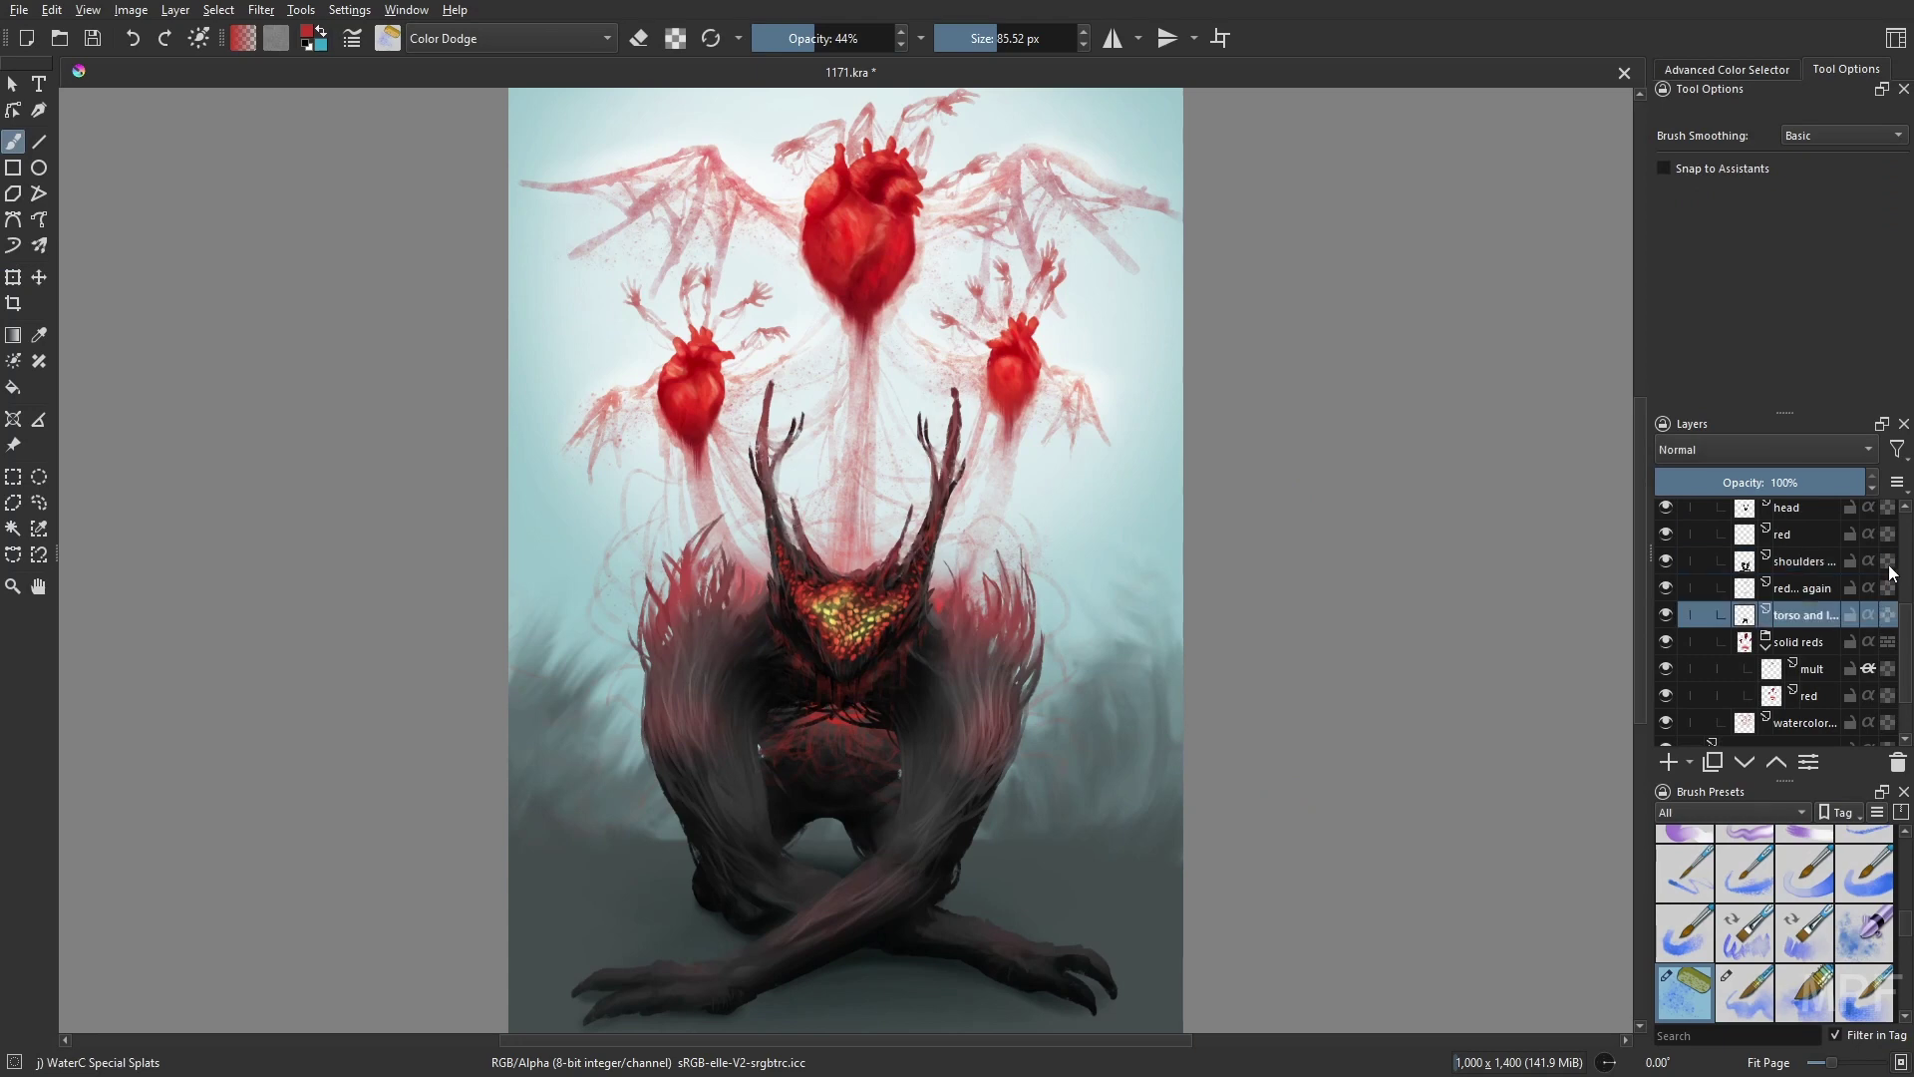
key(ctrl+alt+f)
key(Escape)
click(260, 10)
mouse_move(319, 123)
click(631, 144)
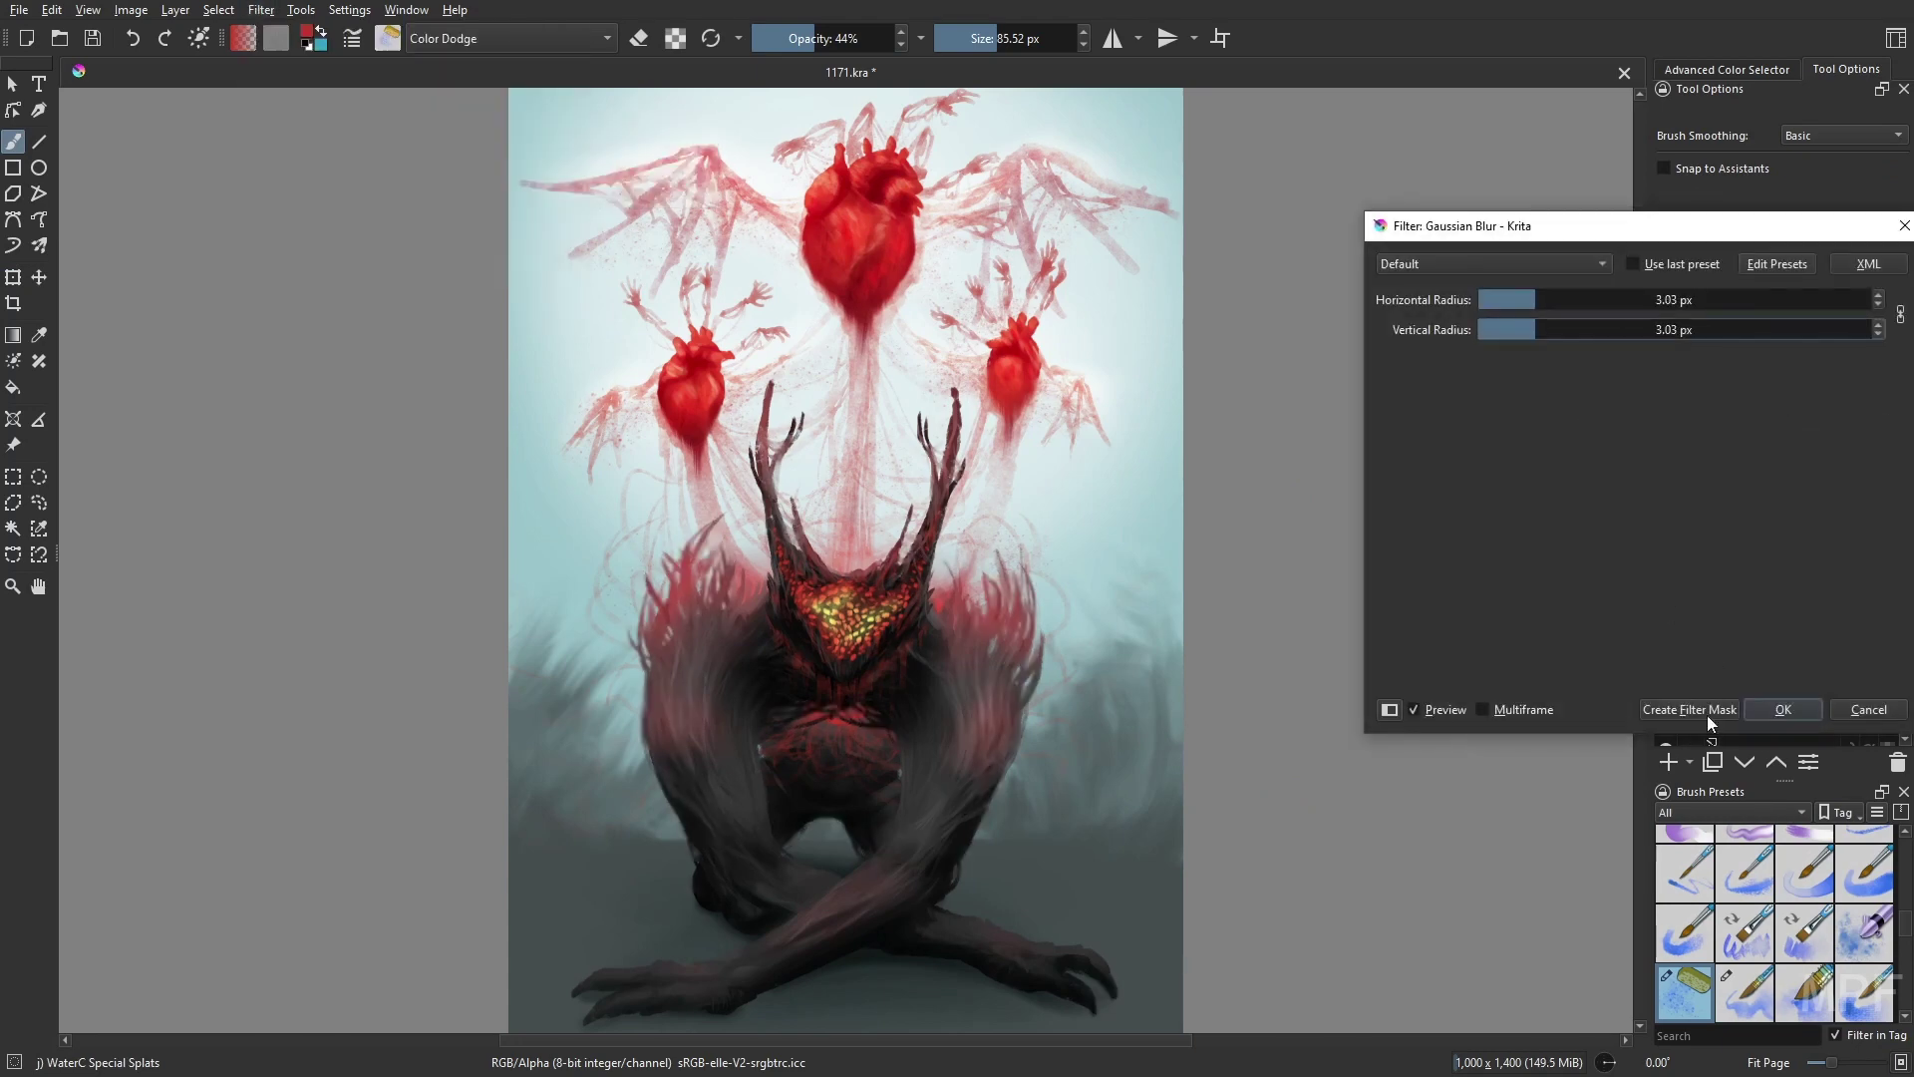
click(1689, 709)
- Erase parts of the blur mask on the shoulders layer with Airbrush Soft at 66% opacity and about 162 px, and save the file
key(e)
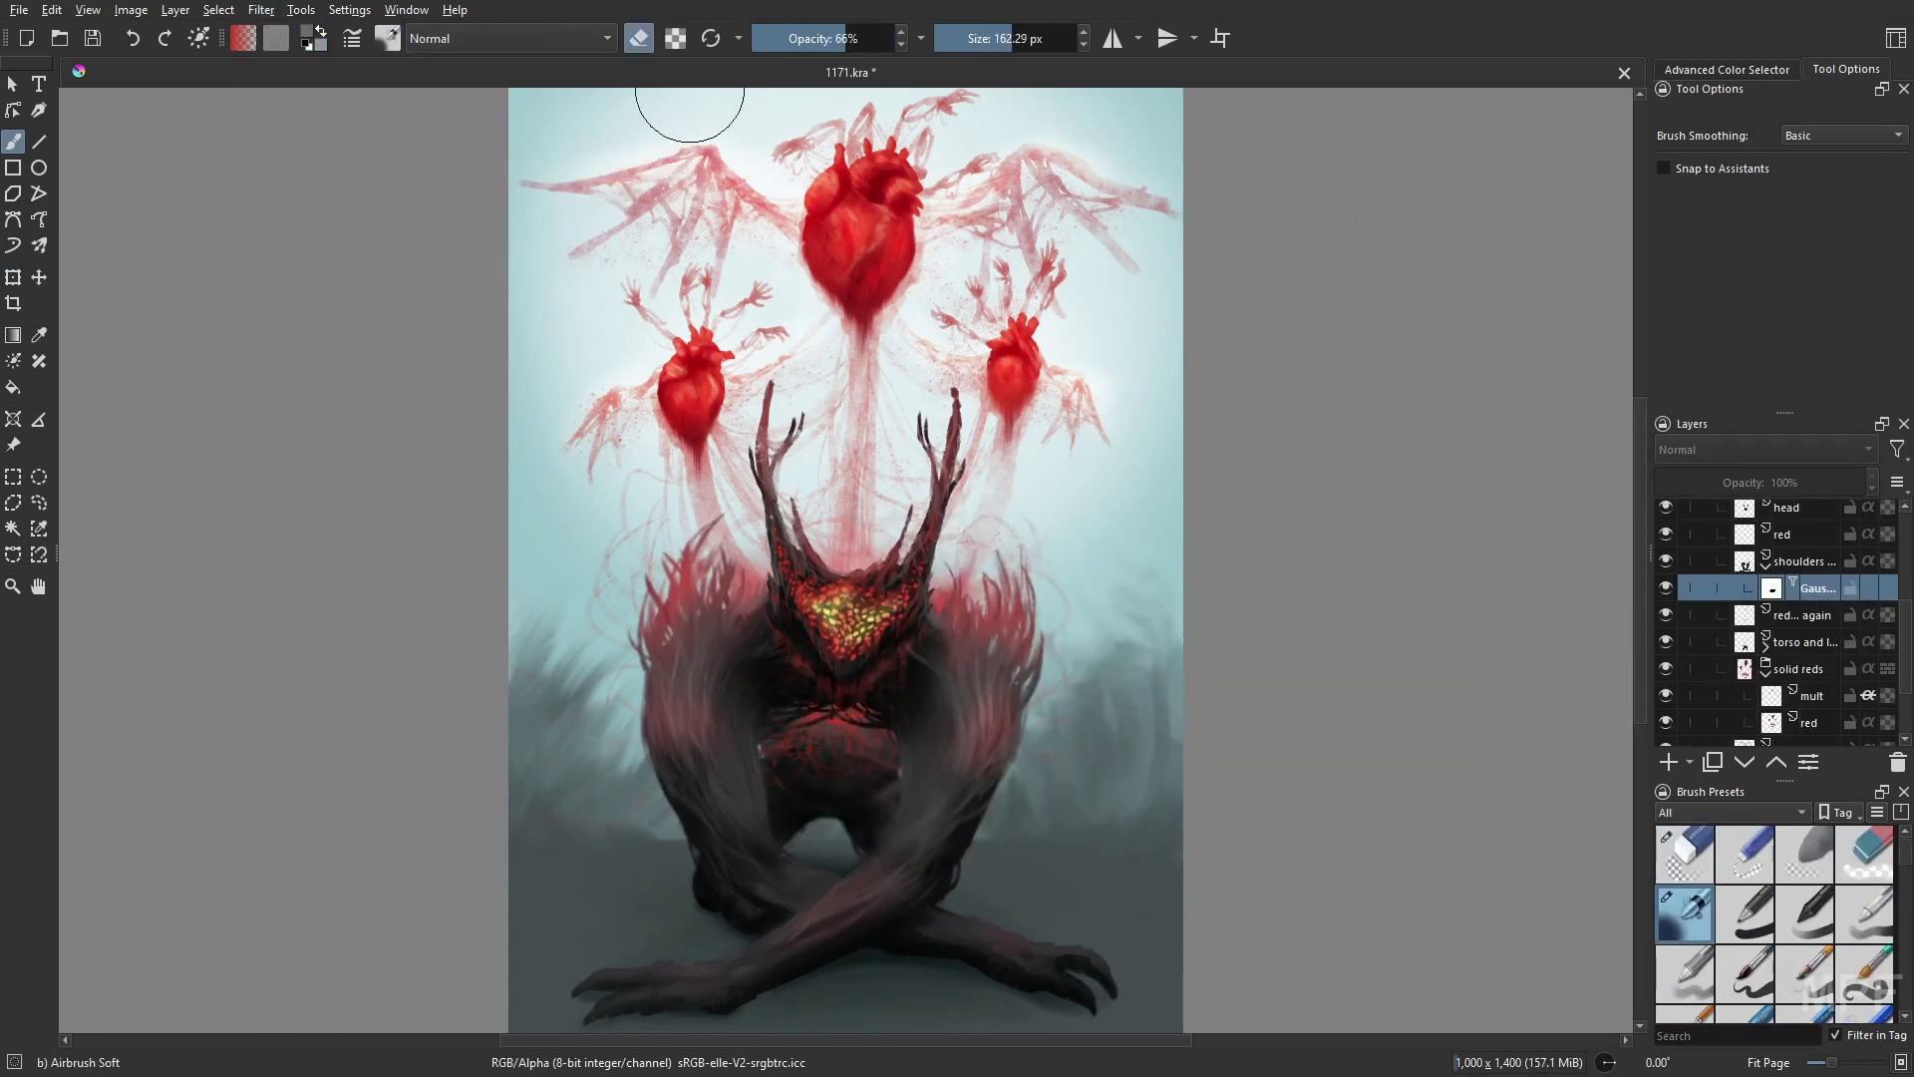
key(ctrl+s)
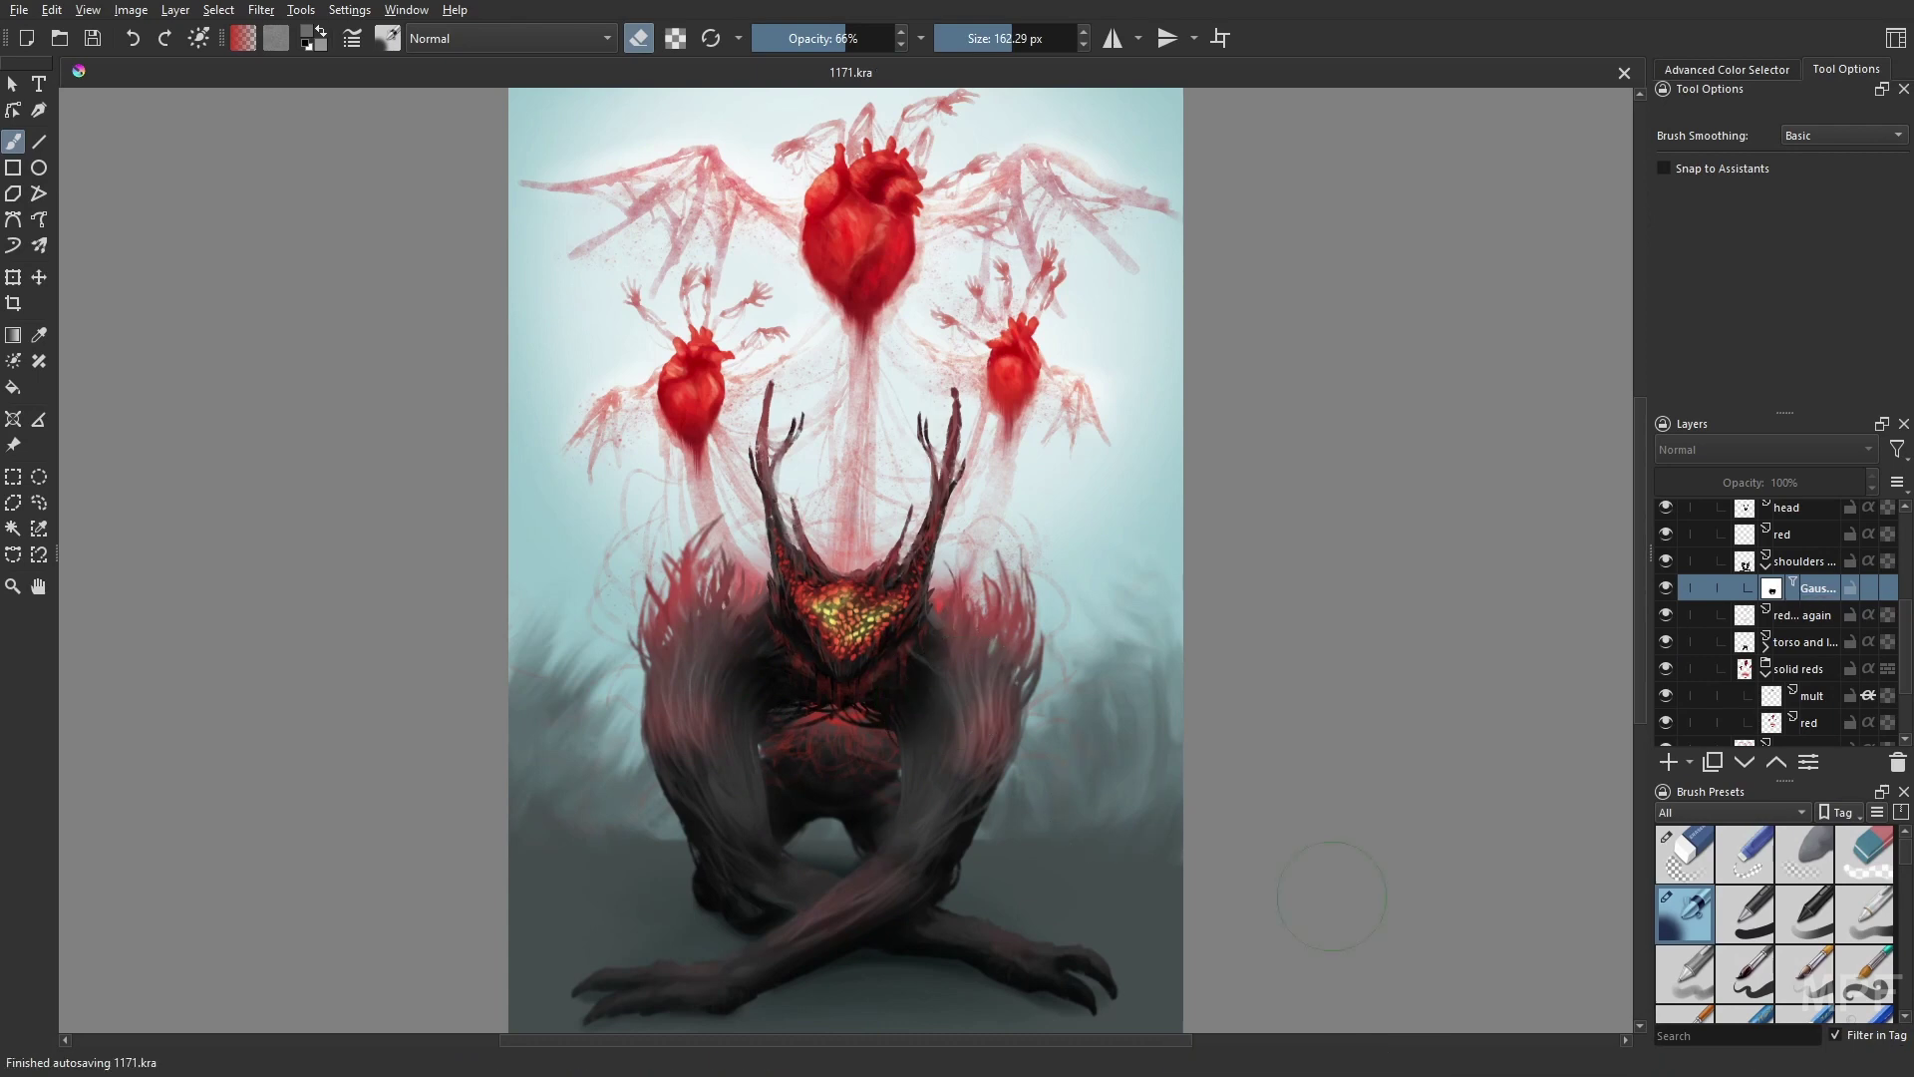
key(e)
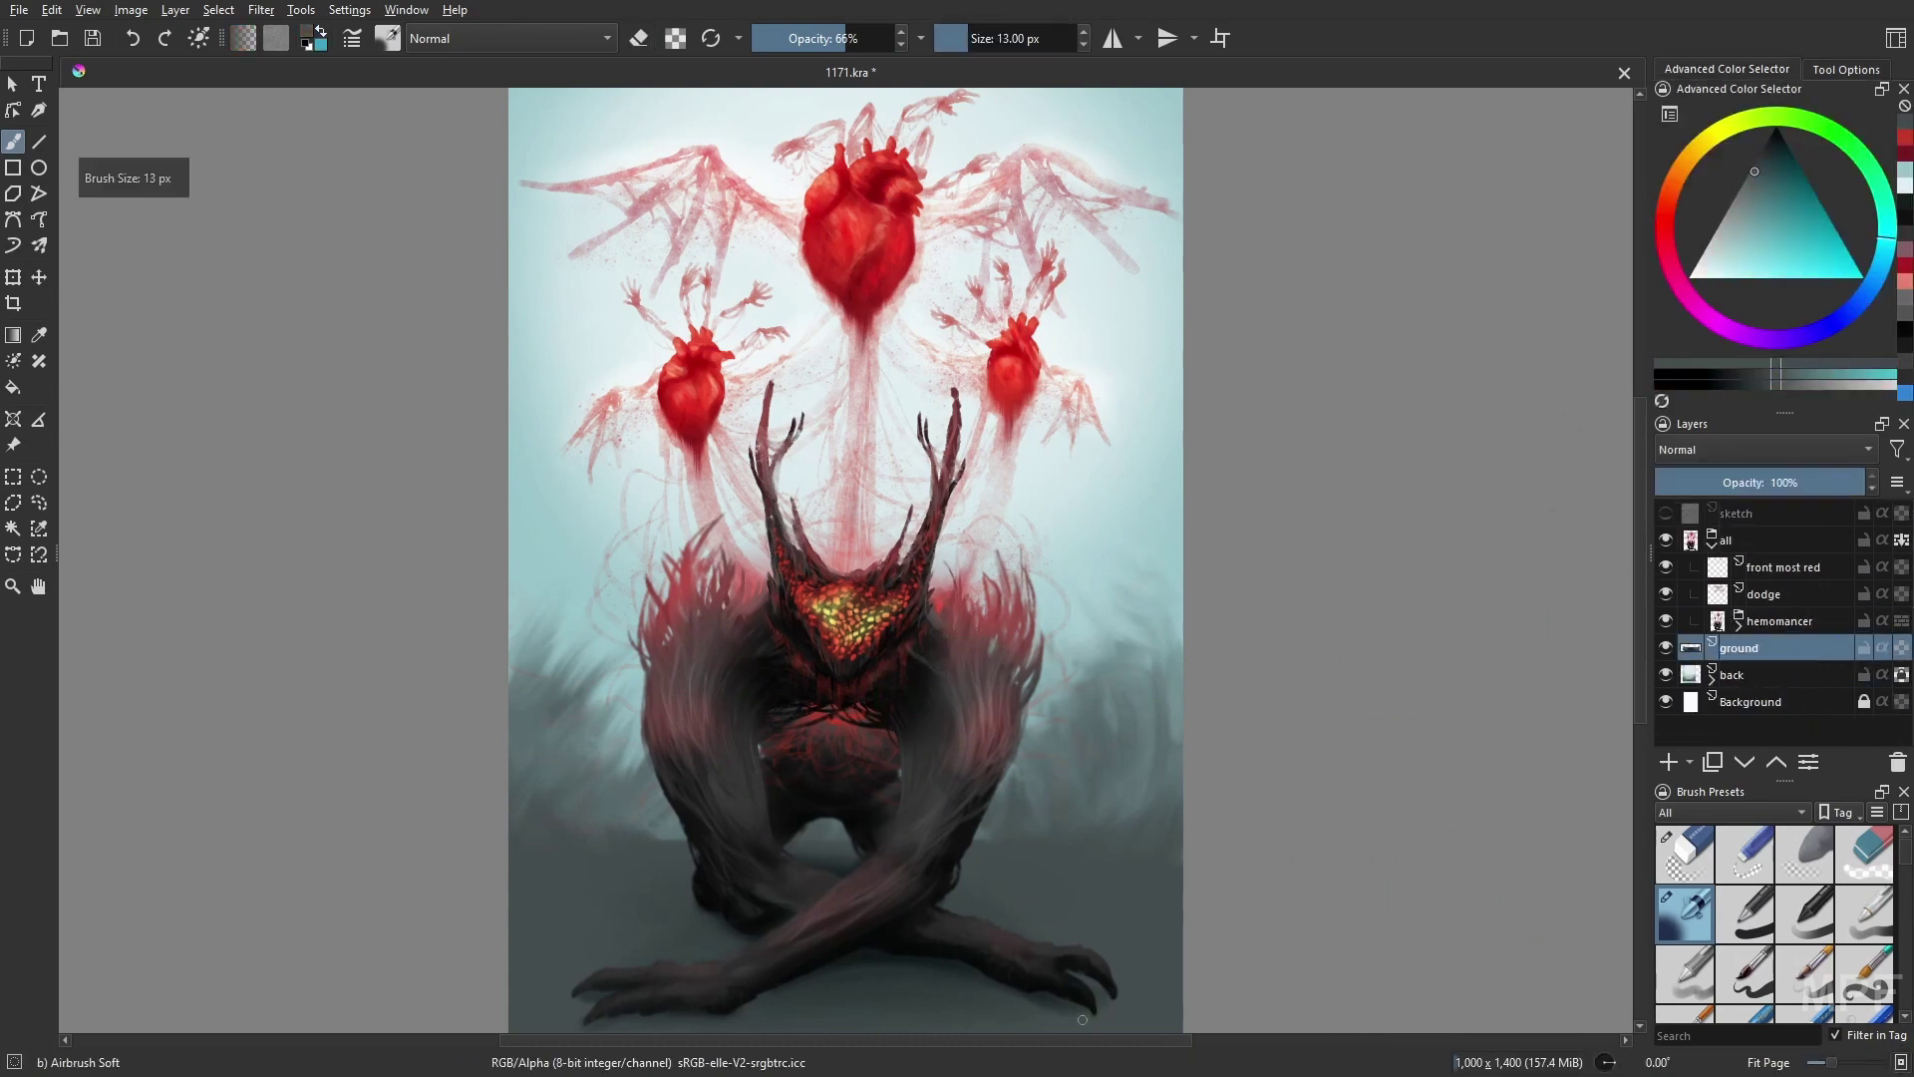
- Darken the ground around the creature's hands with near-black teal on the ground layer, using Airbrush Soft at 20 px
key(bracketright)
key(bracketright)
key(bracketright)
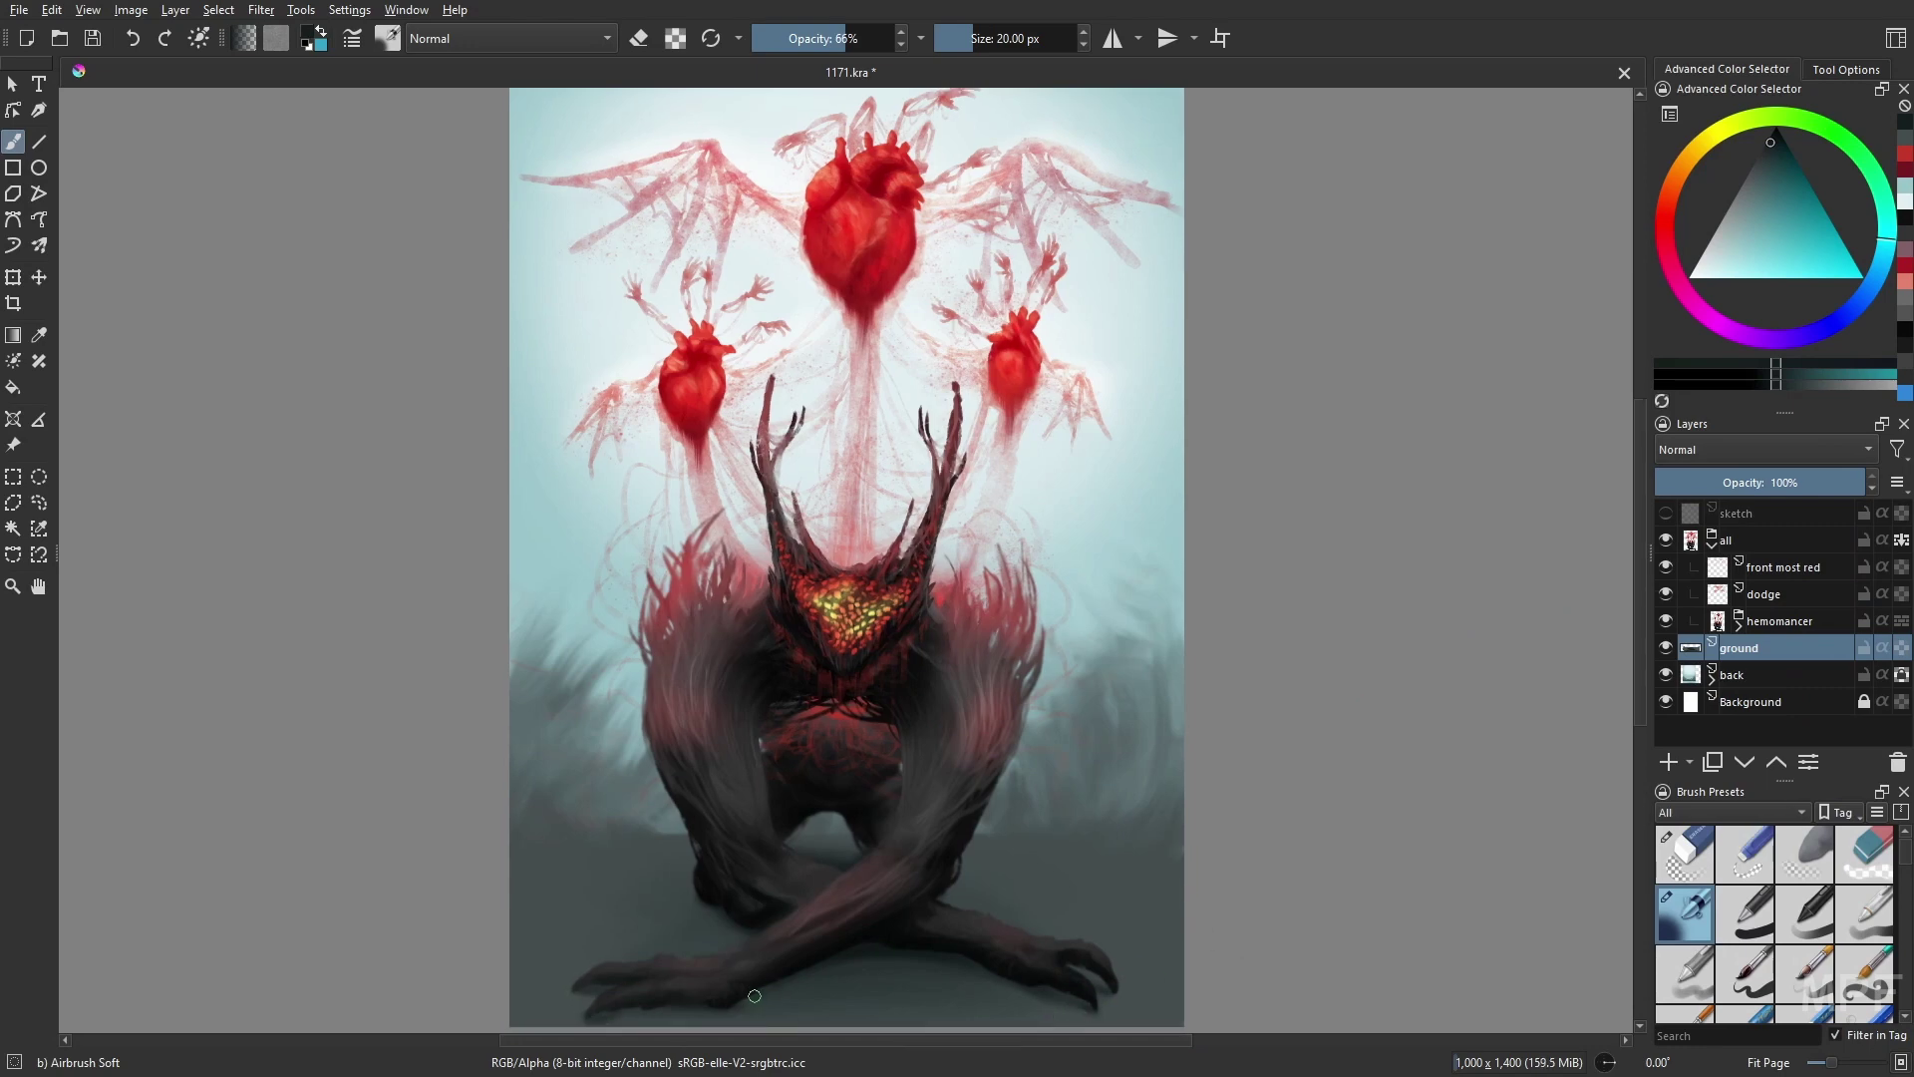
- Paint the ground below the creature's hands with sampled grey-teal on the ground layer, using Airbrush Soft at 35 px, and save the file
key(bracketright)
key(bracketright)
key(bracketright)
ctrl+click(603, 1011)
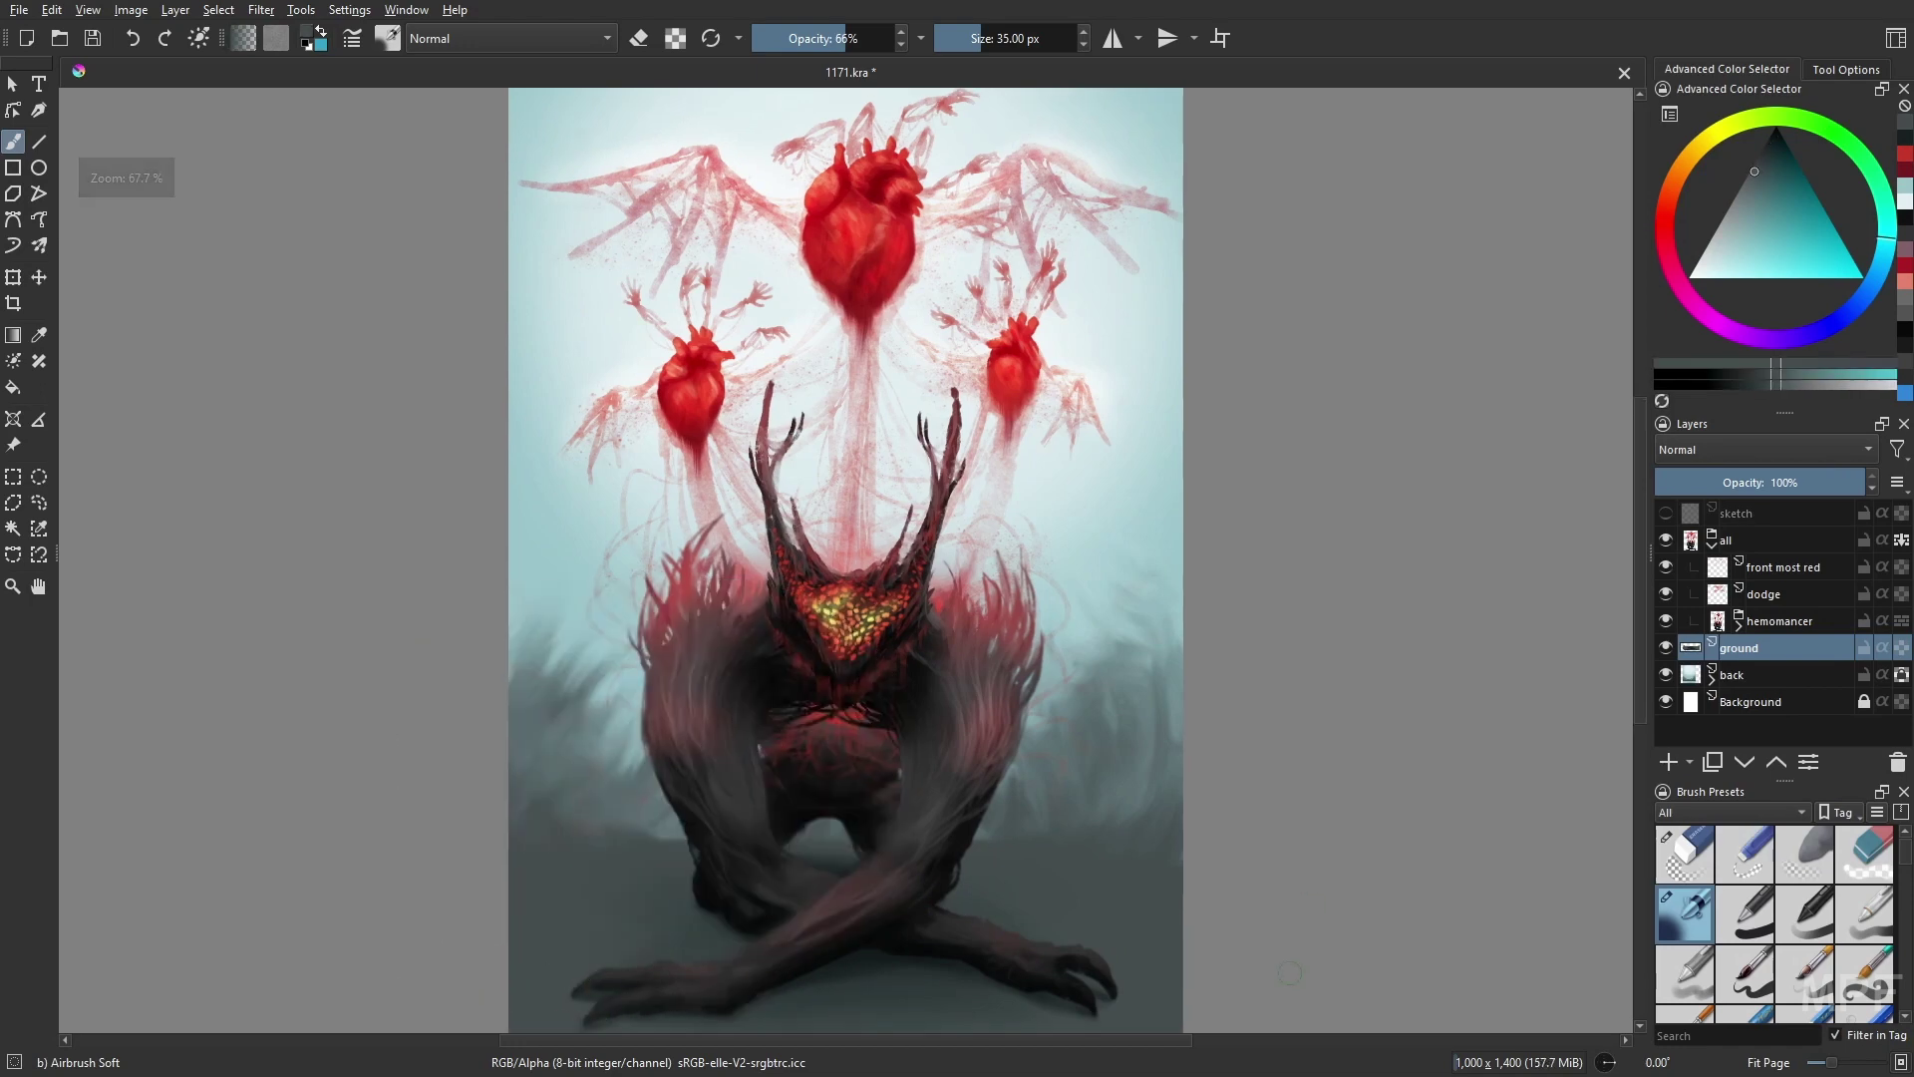
key(ctrl+s)
- Scale down the creature's lower right hand and forearm slightly within the hemomancer group
click(1779, 620)
key(ctrl+t)
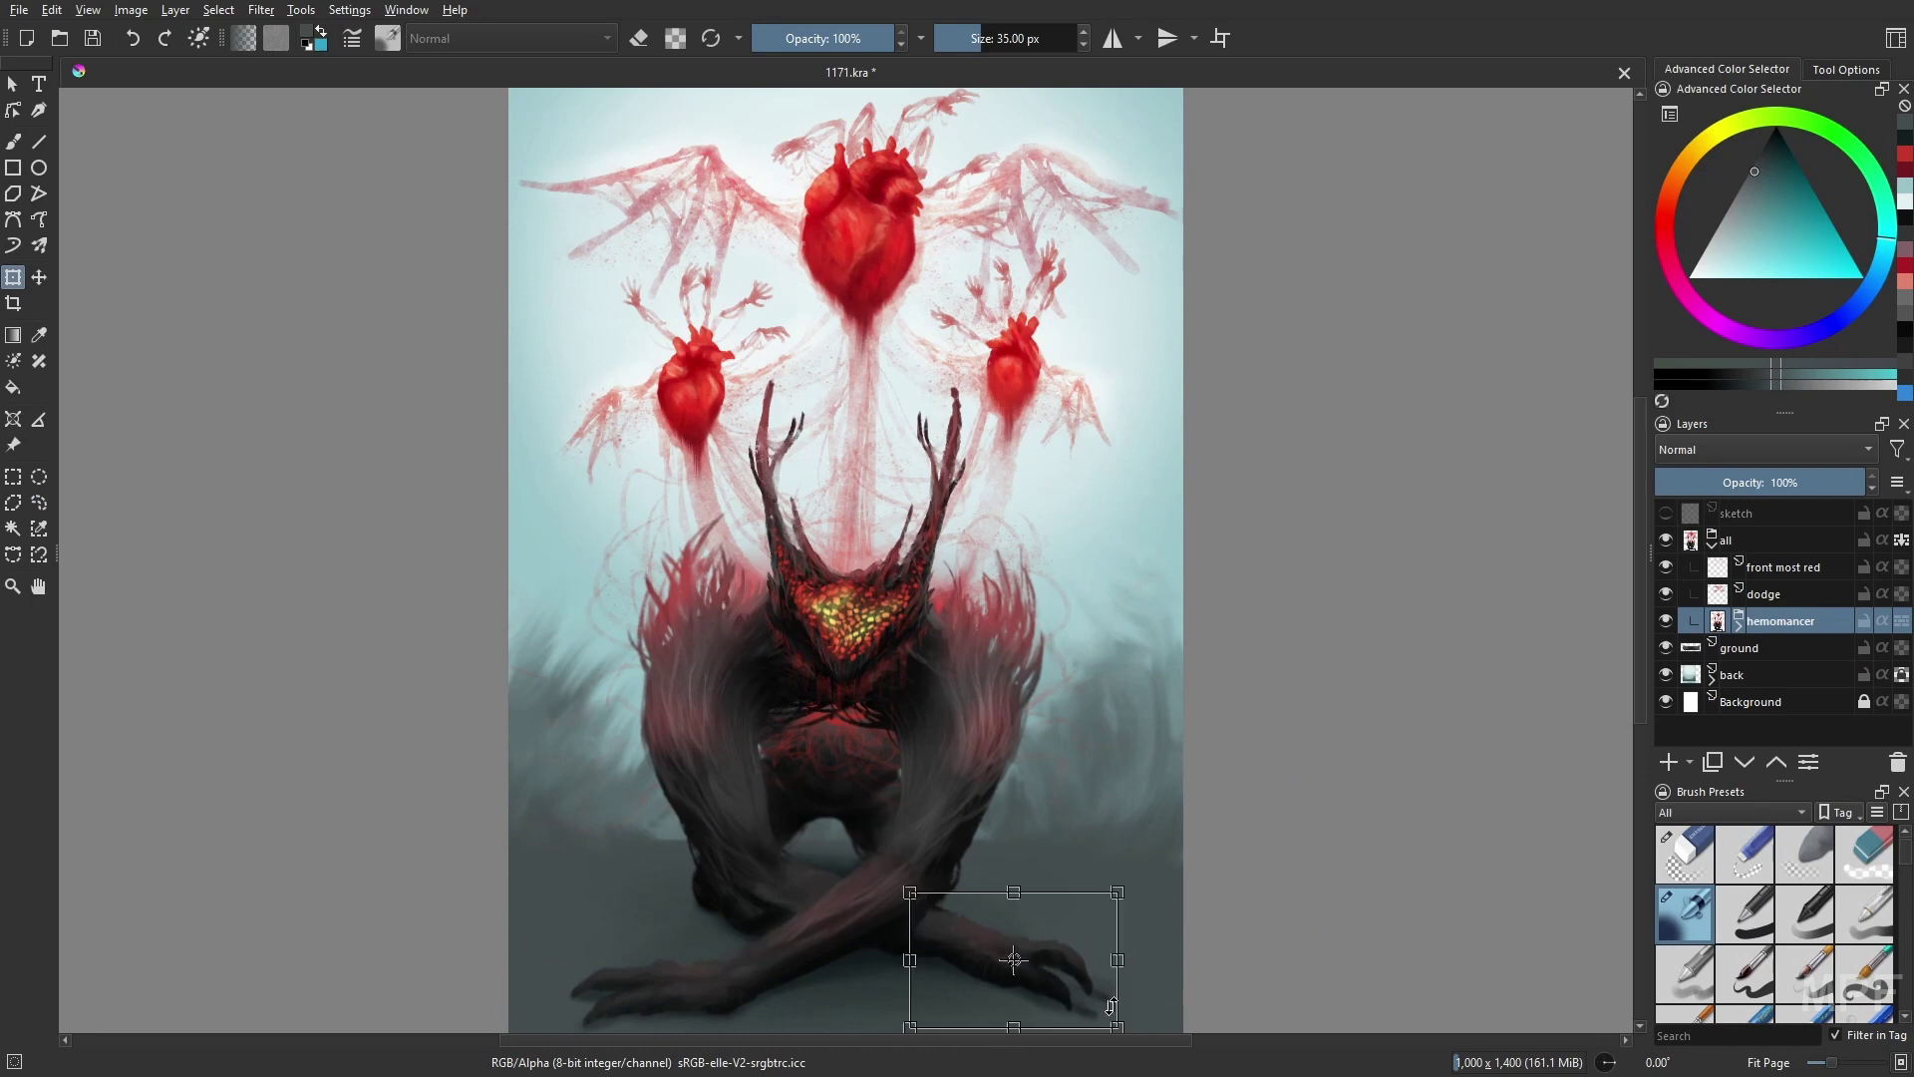
key(l)
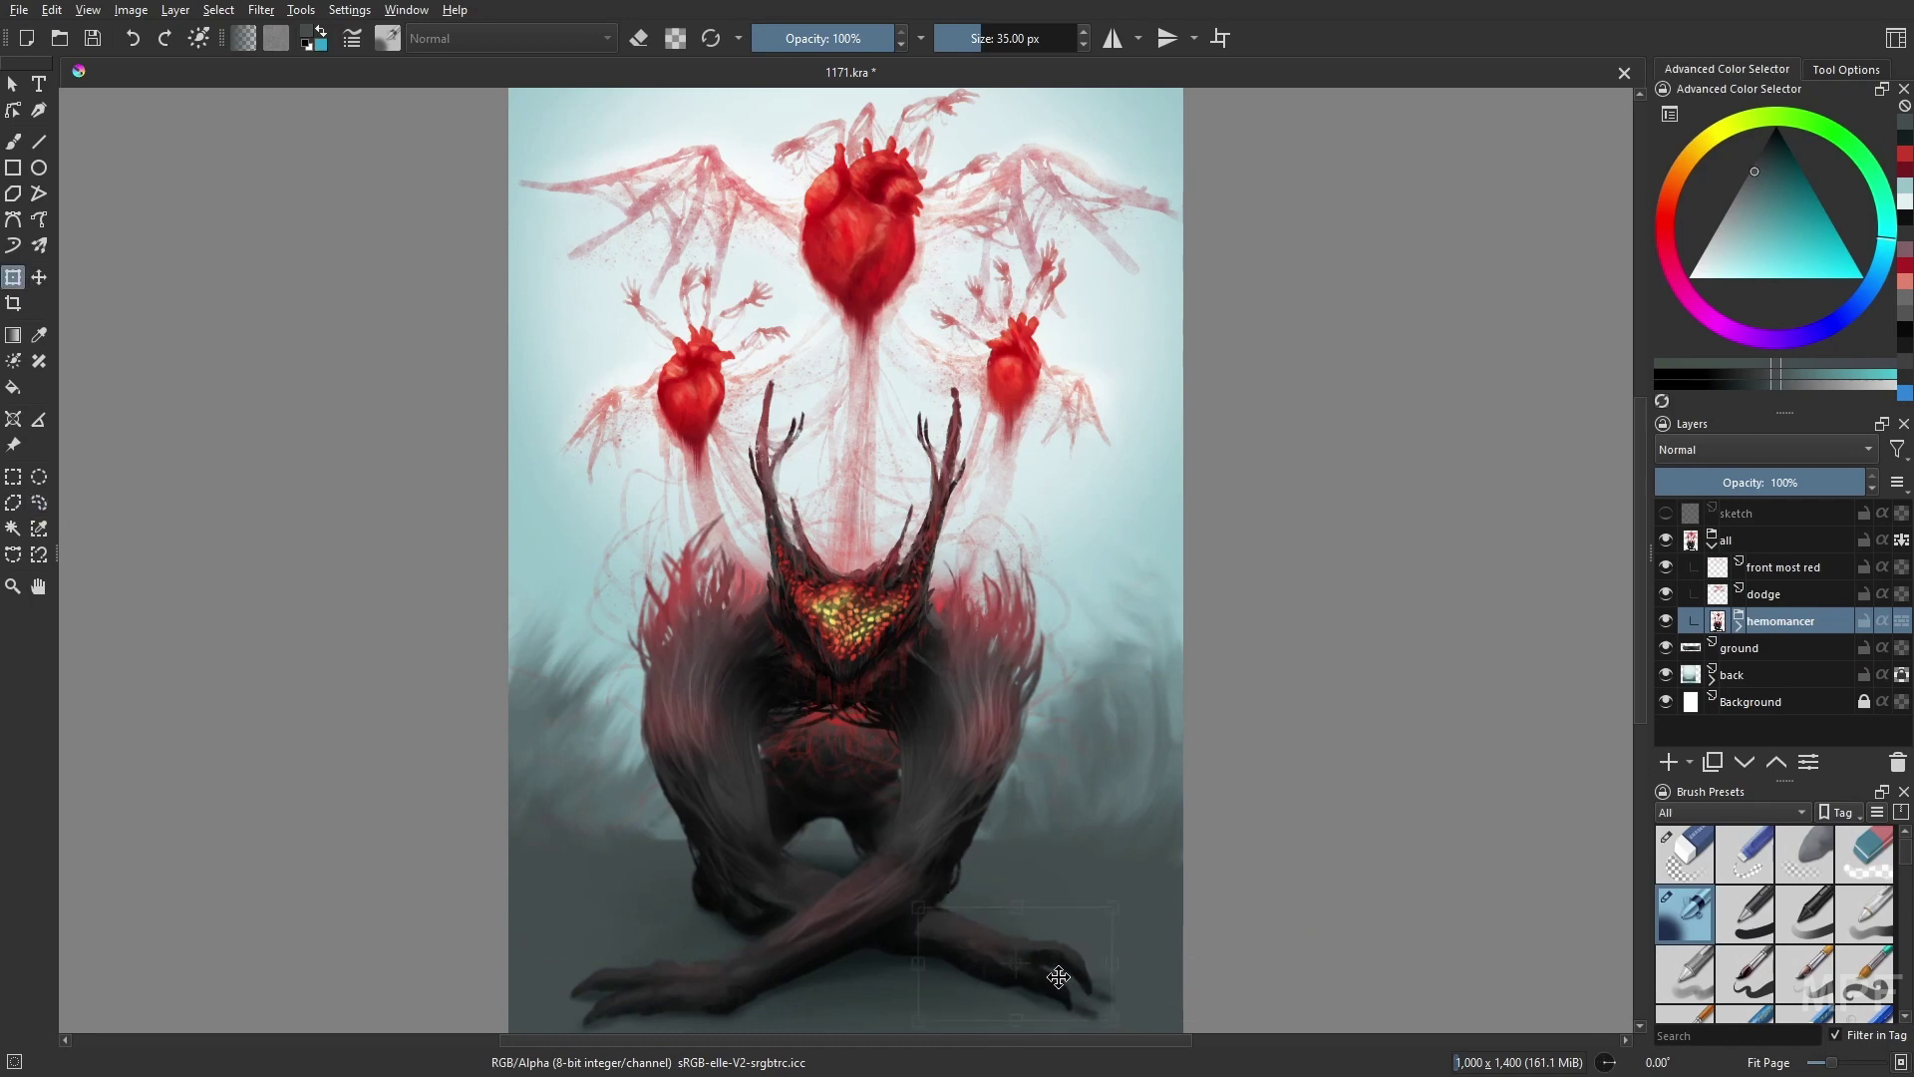
key(b)
- Touch up the lower right wrist and hand on the shoulders layer with the Gamer Knife Maybe brush at 21.90 and 13 px
click(1737, 626)
scroll(1871, 645, down, 3)
click(1799, 560)
key(/)
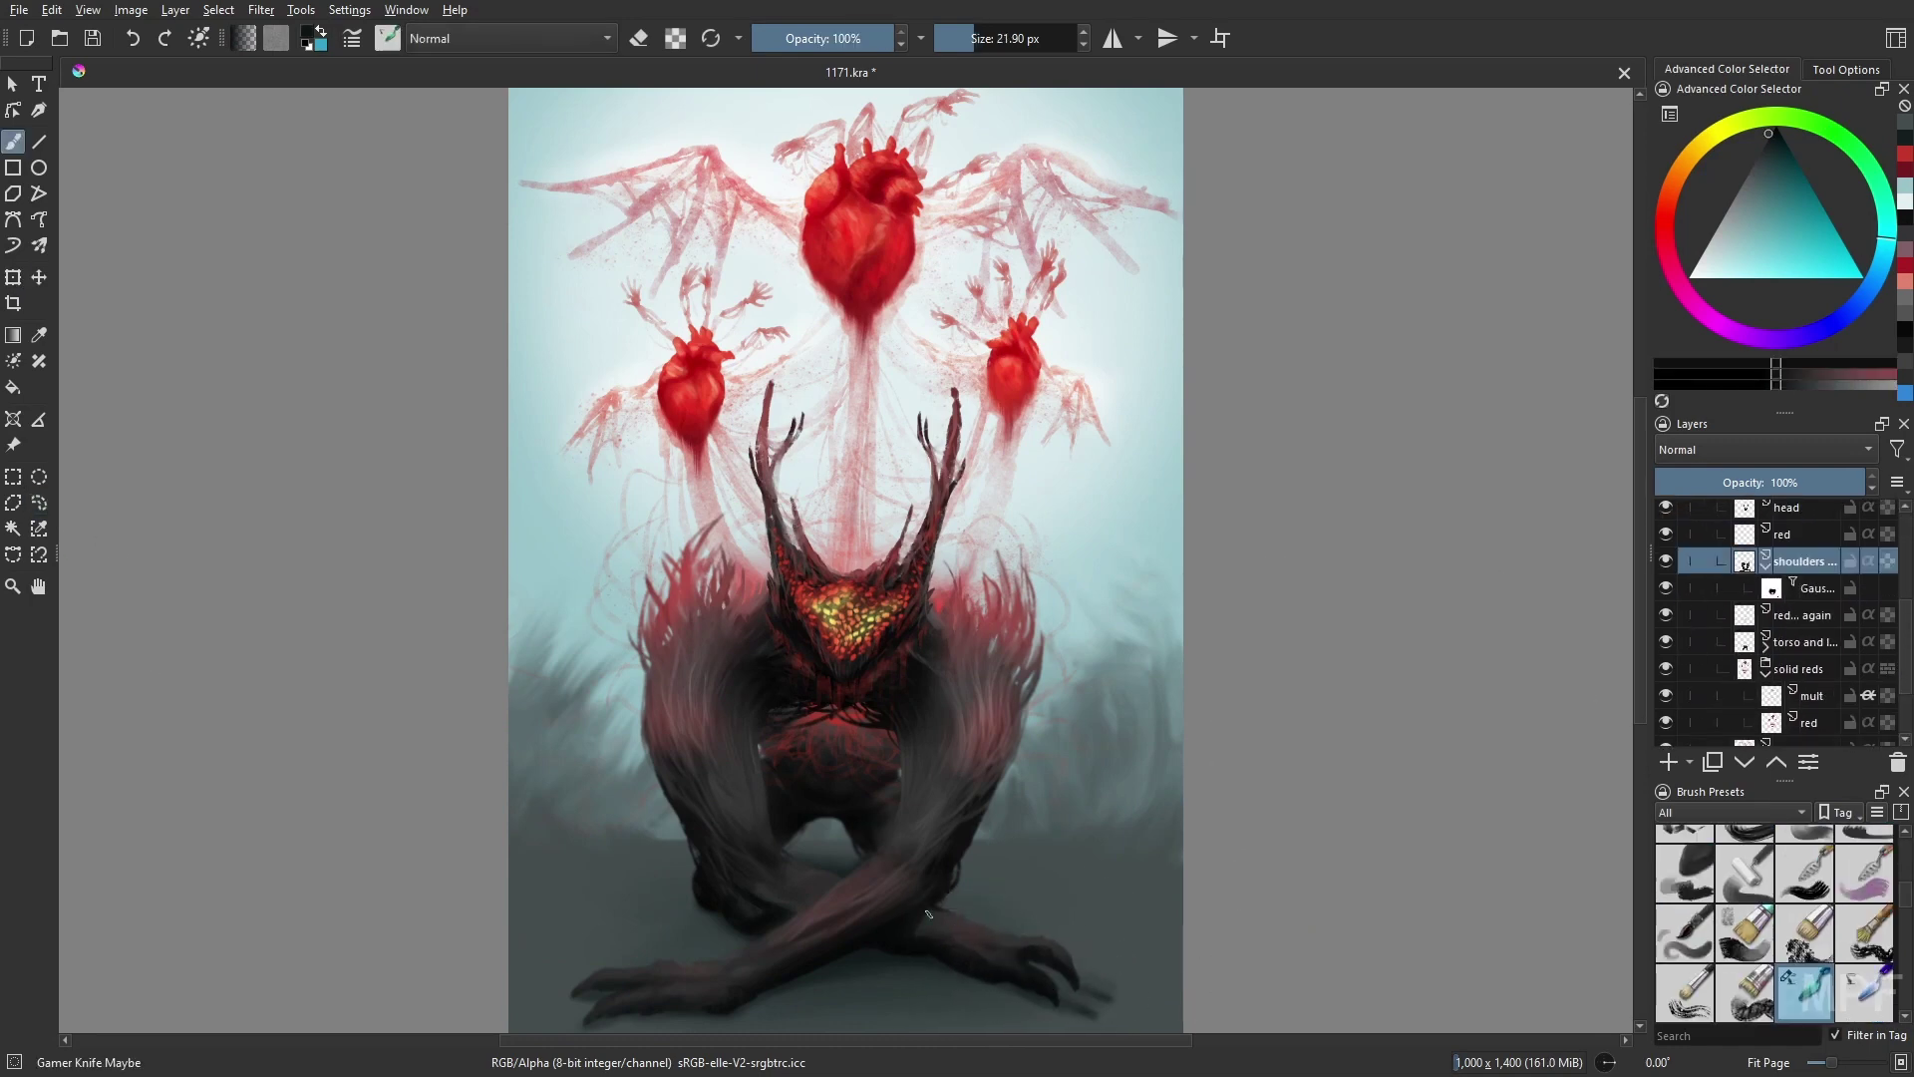
drag(931, 915, 921, 937)
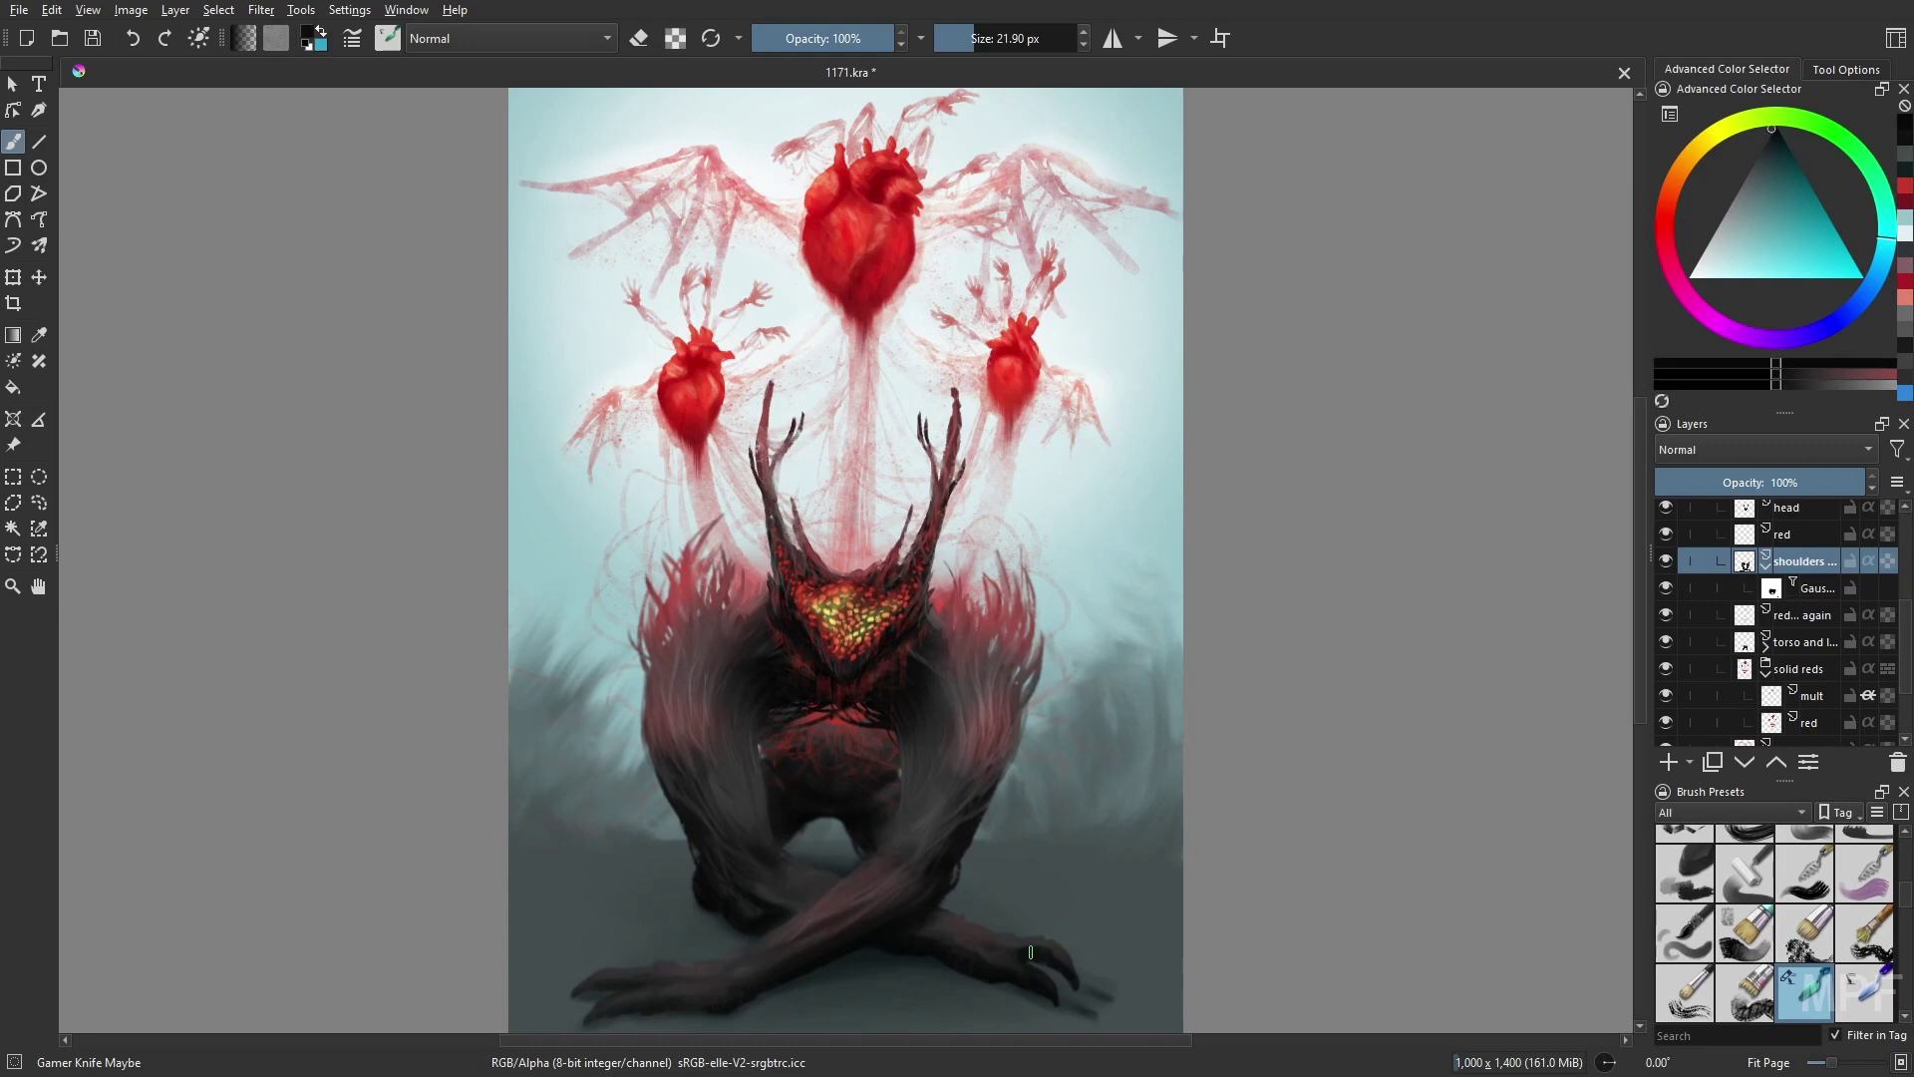
click(1907, 283)
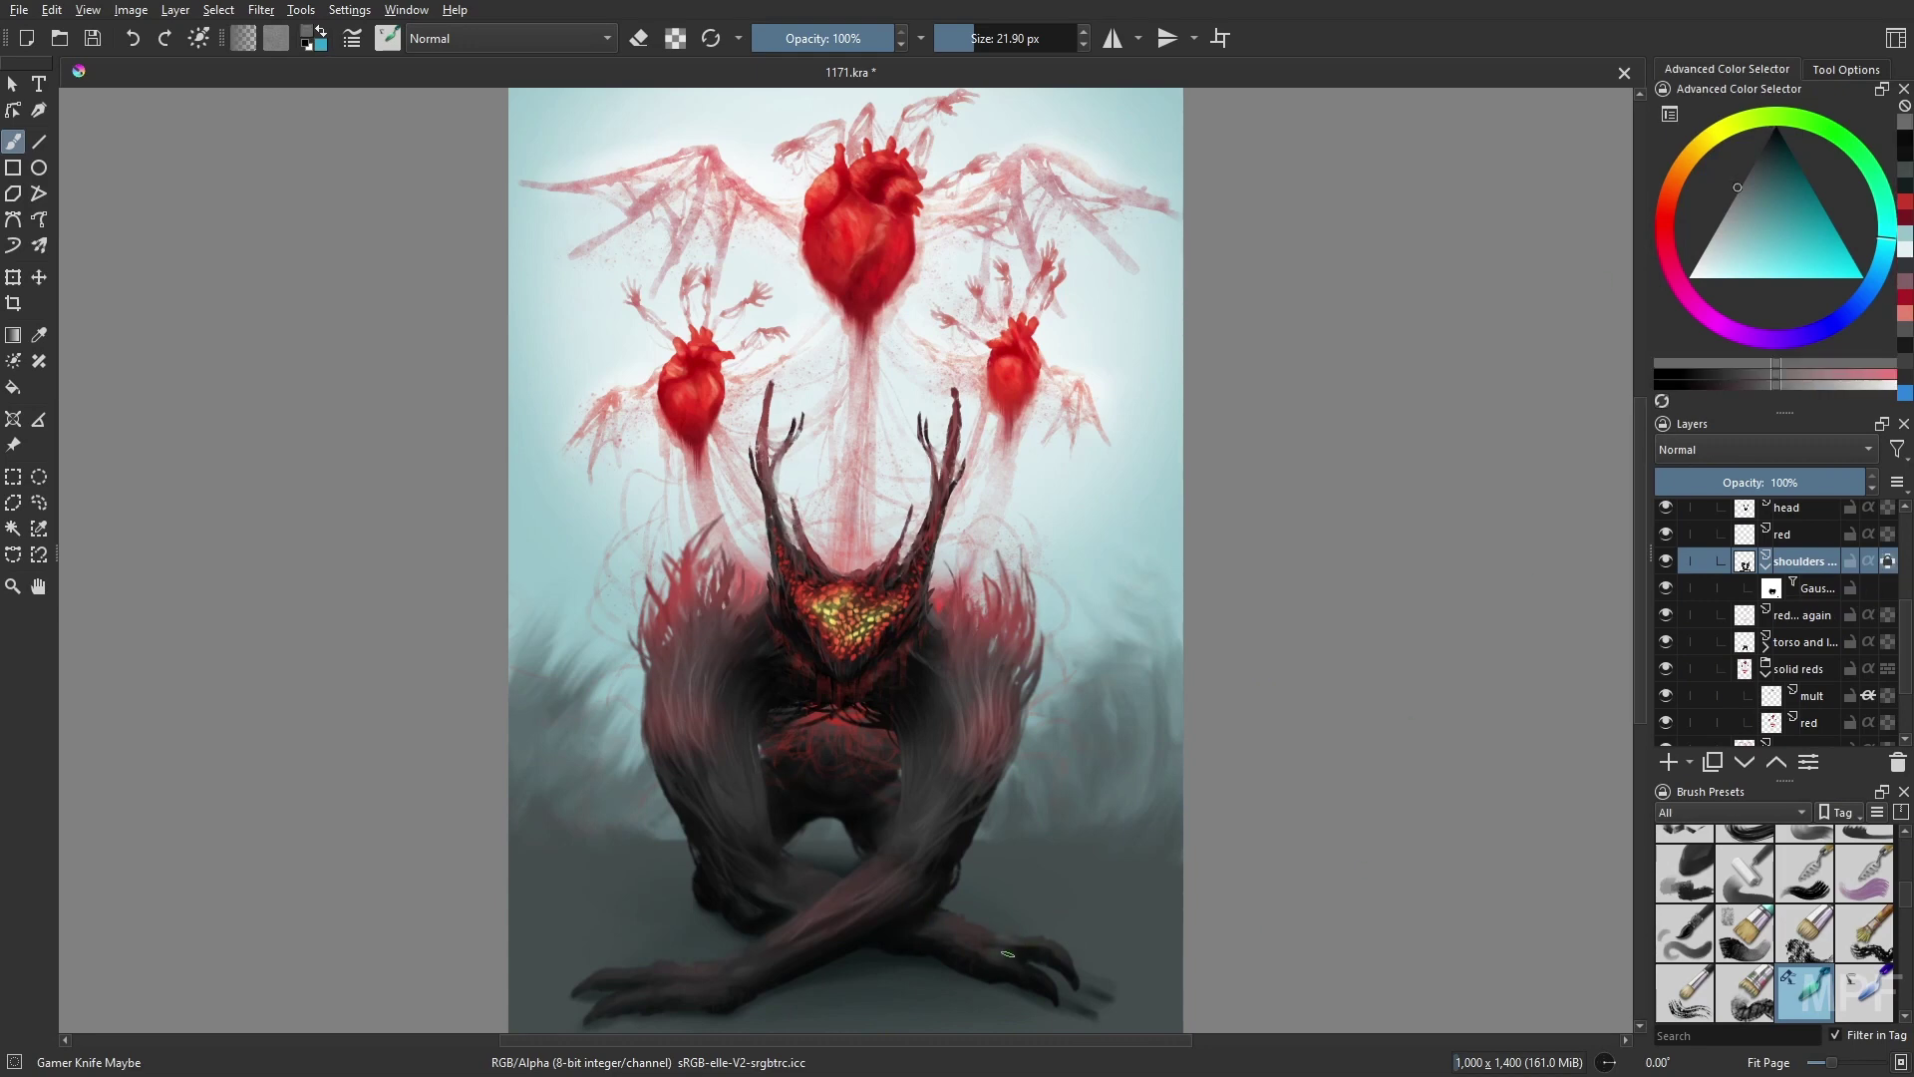
key(bracketleft)
key(bracketleft)
key(bracketleft)
- Cover the leftover shadow beside the lower right hand with grey-teal on the ground layer, using Airbrush Soft at 100% opacity and 35 px
click(1754, 647)
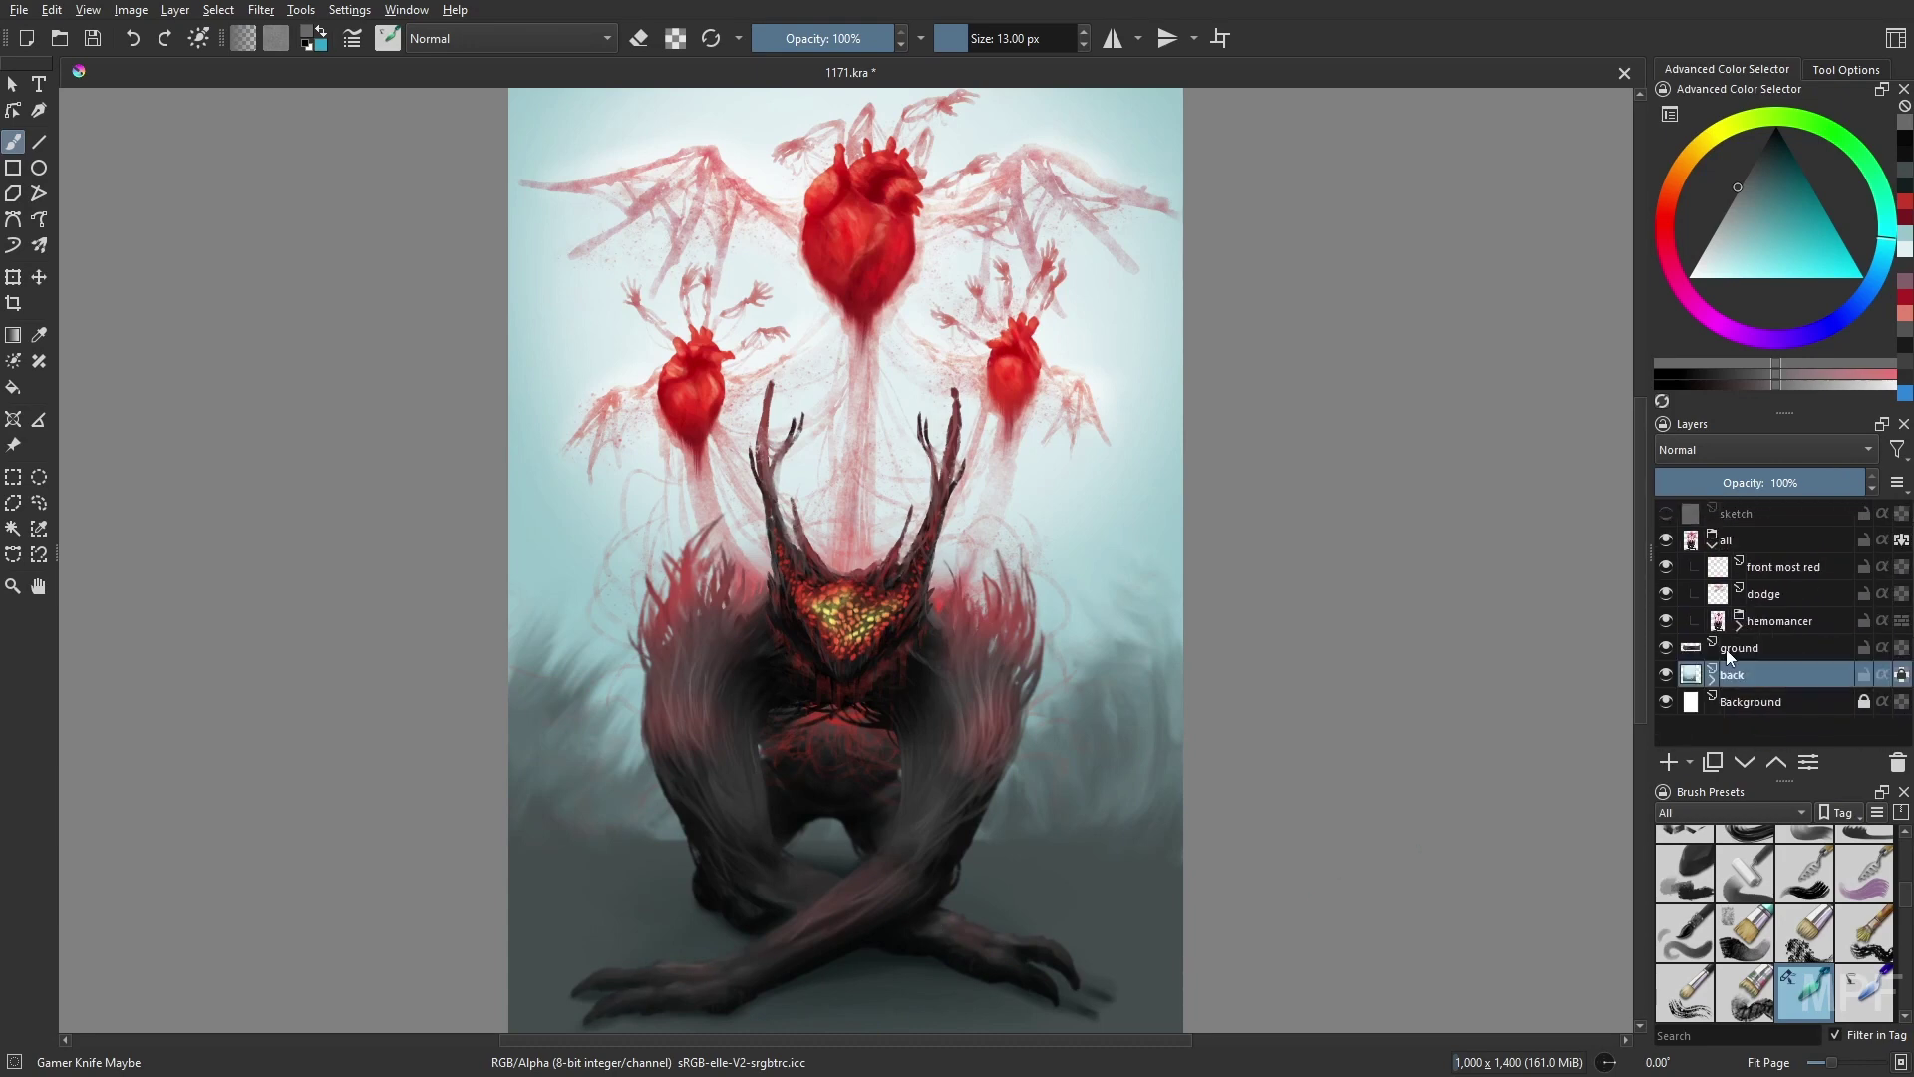
click(1685, 855)
key(o)
key(o)
key(o)
key(o)
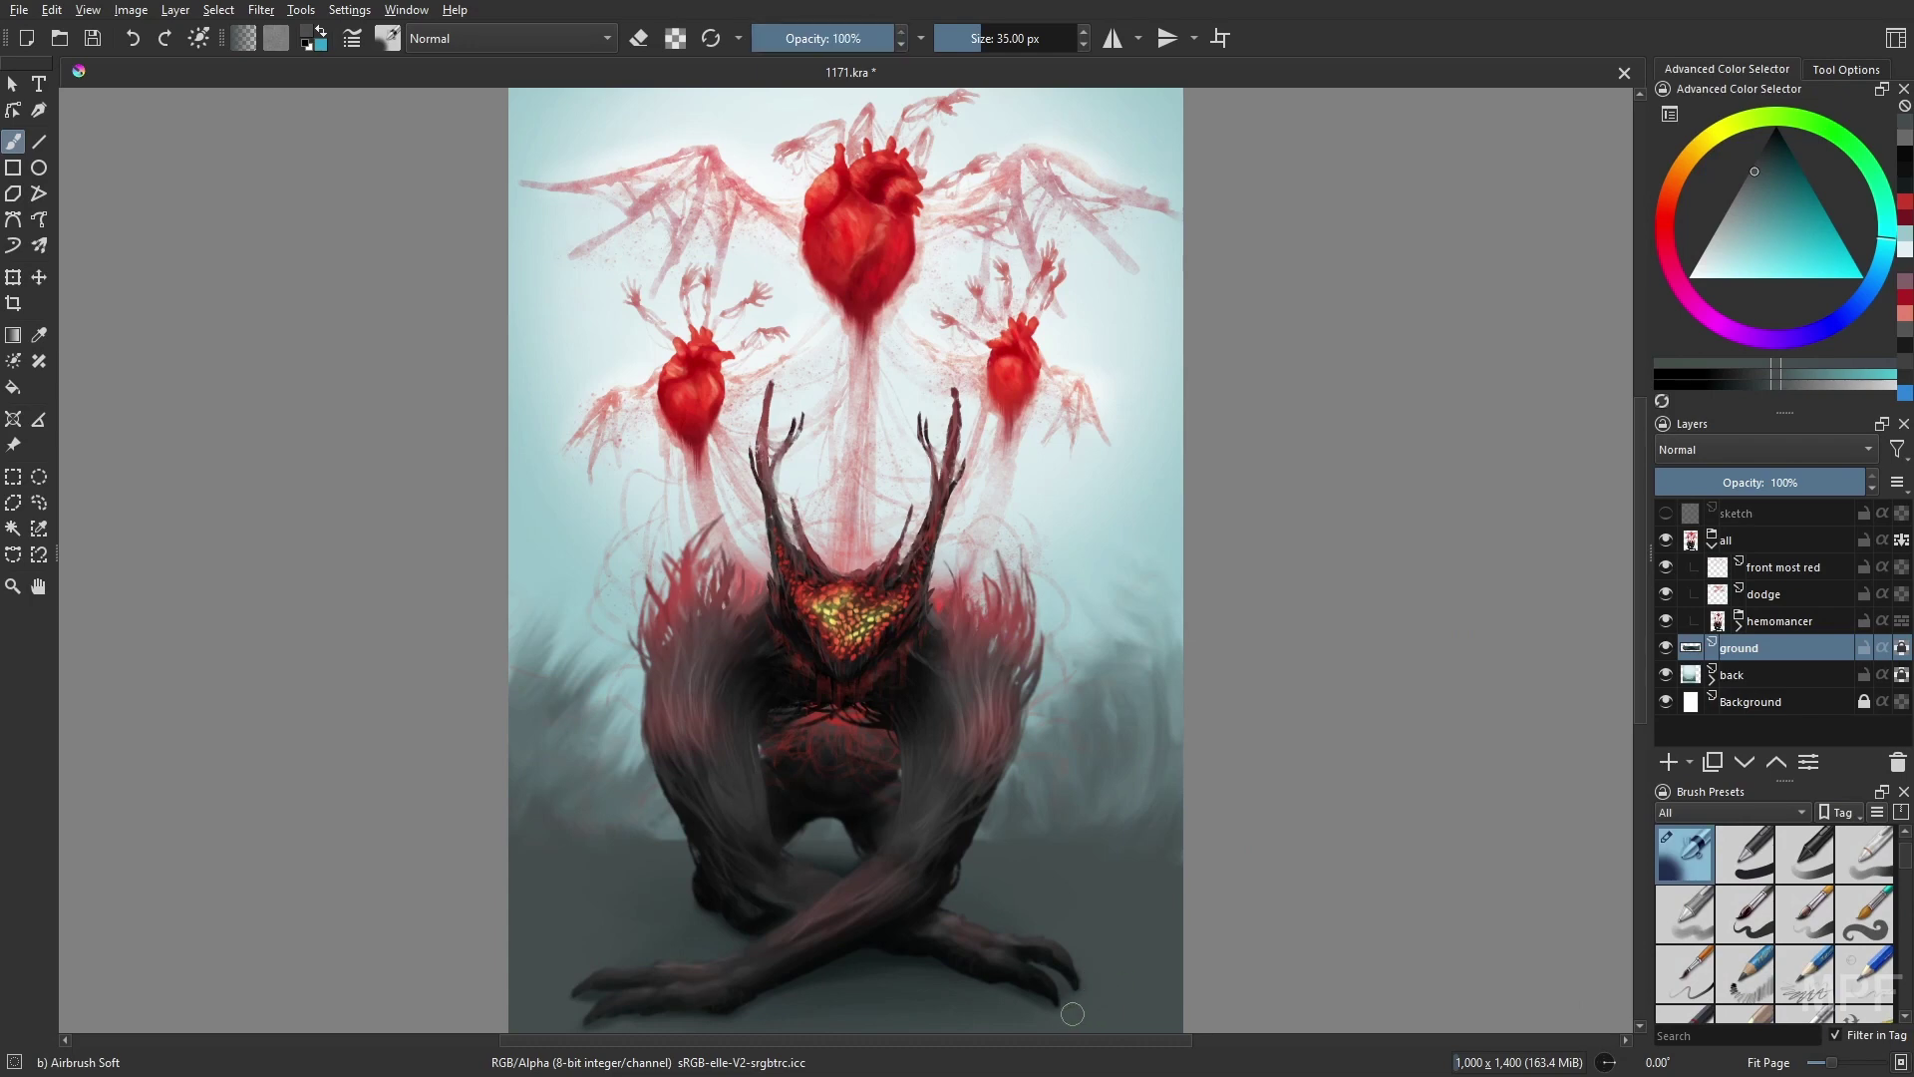
- Shade the ground beneath the lower right hand with a darker teal, using a larger Airbrush Soft at reduced opacity
click(1906, 165)
key(i)
key(i)
key(i)
key(bracketright)
key(bracketright)
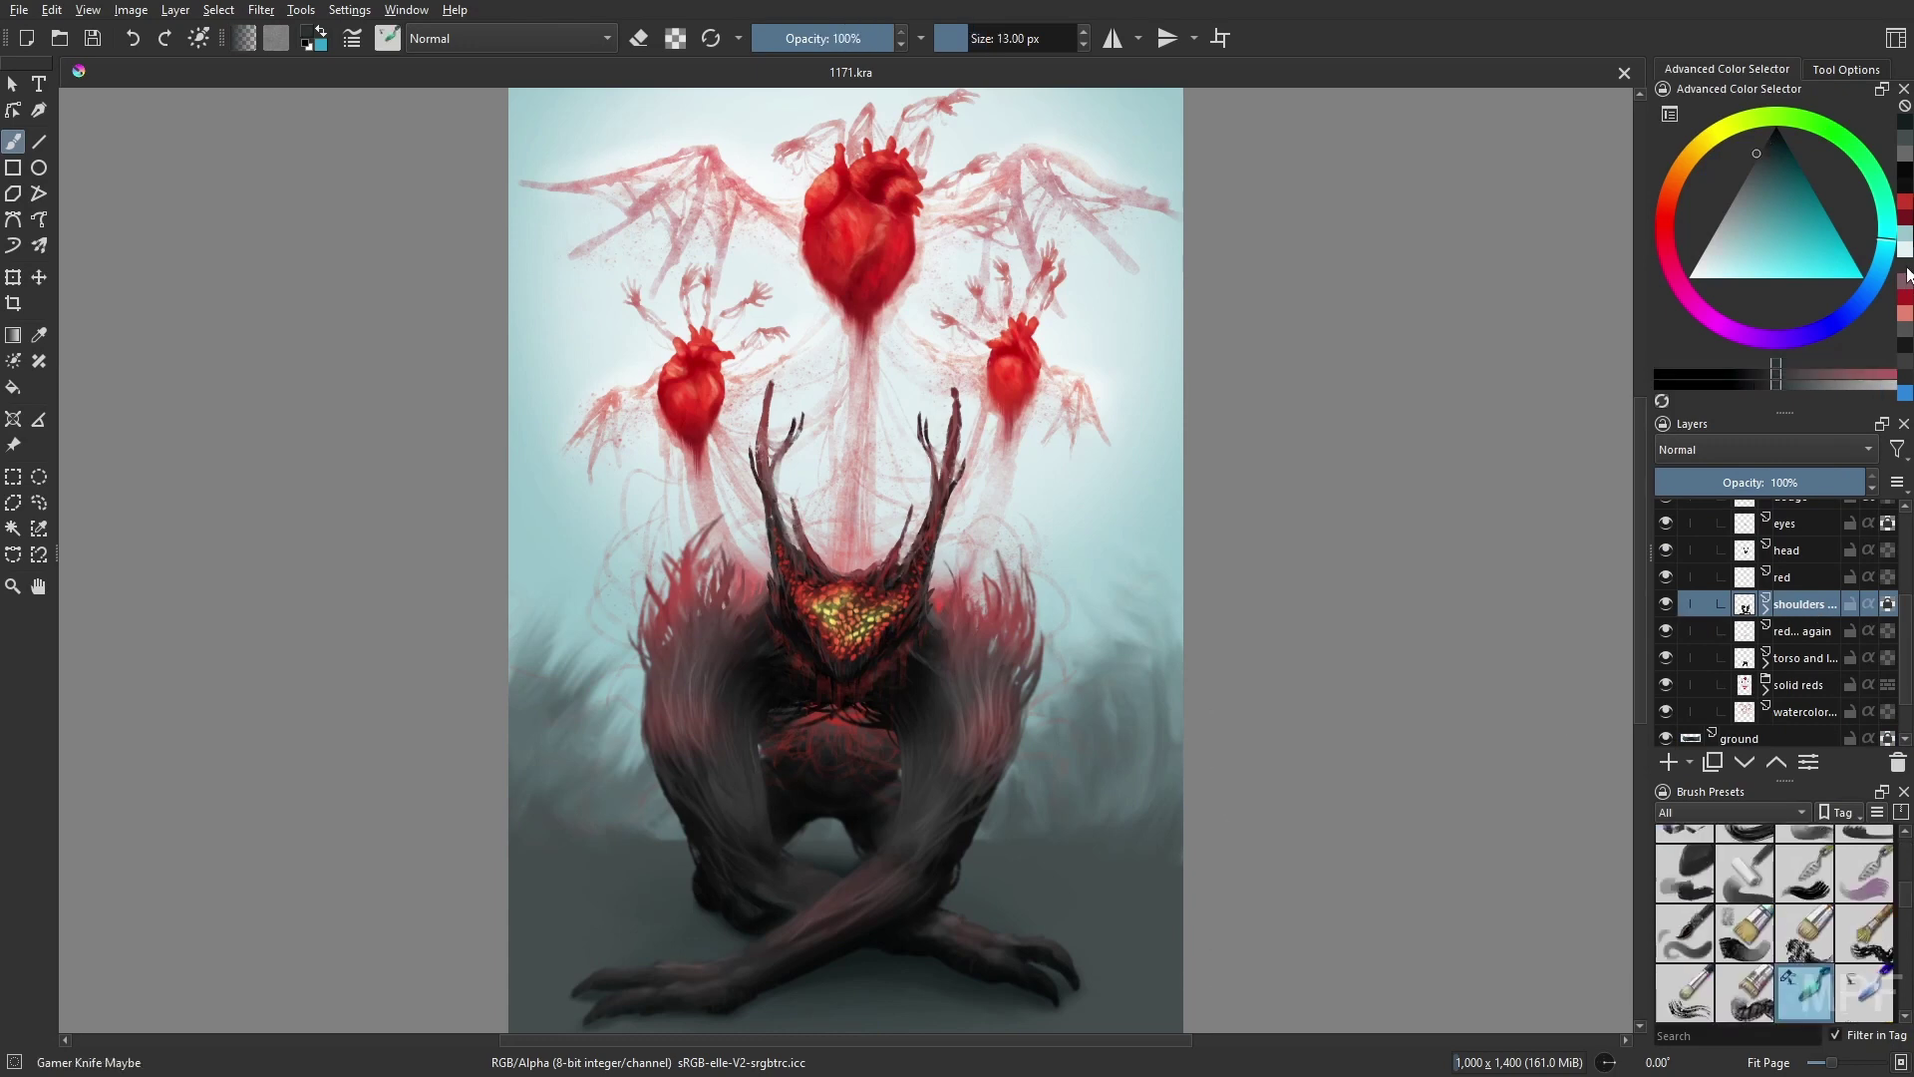
- Touch up the foot behind the crossed arms on the shoulders layer with Gamer Knife Maybe at 13 px, and start erasing on the mult layer
click(770, 910)
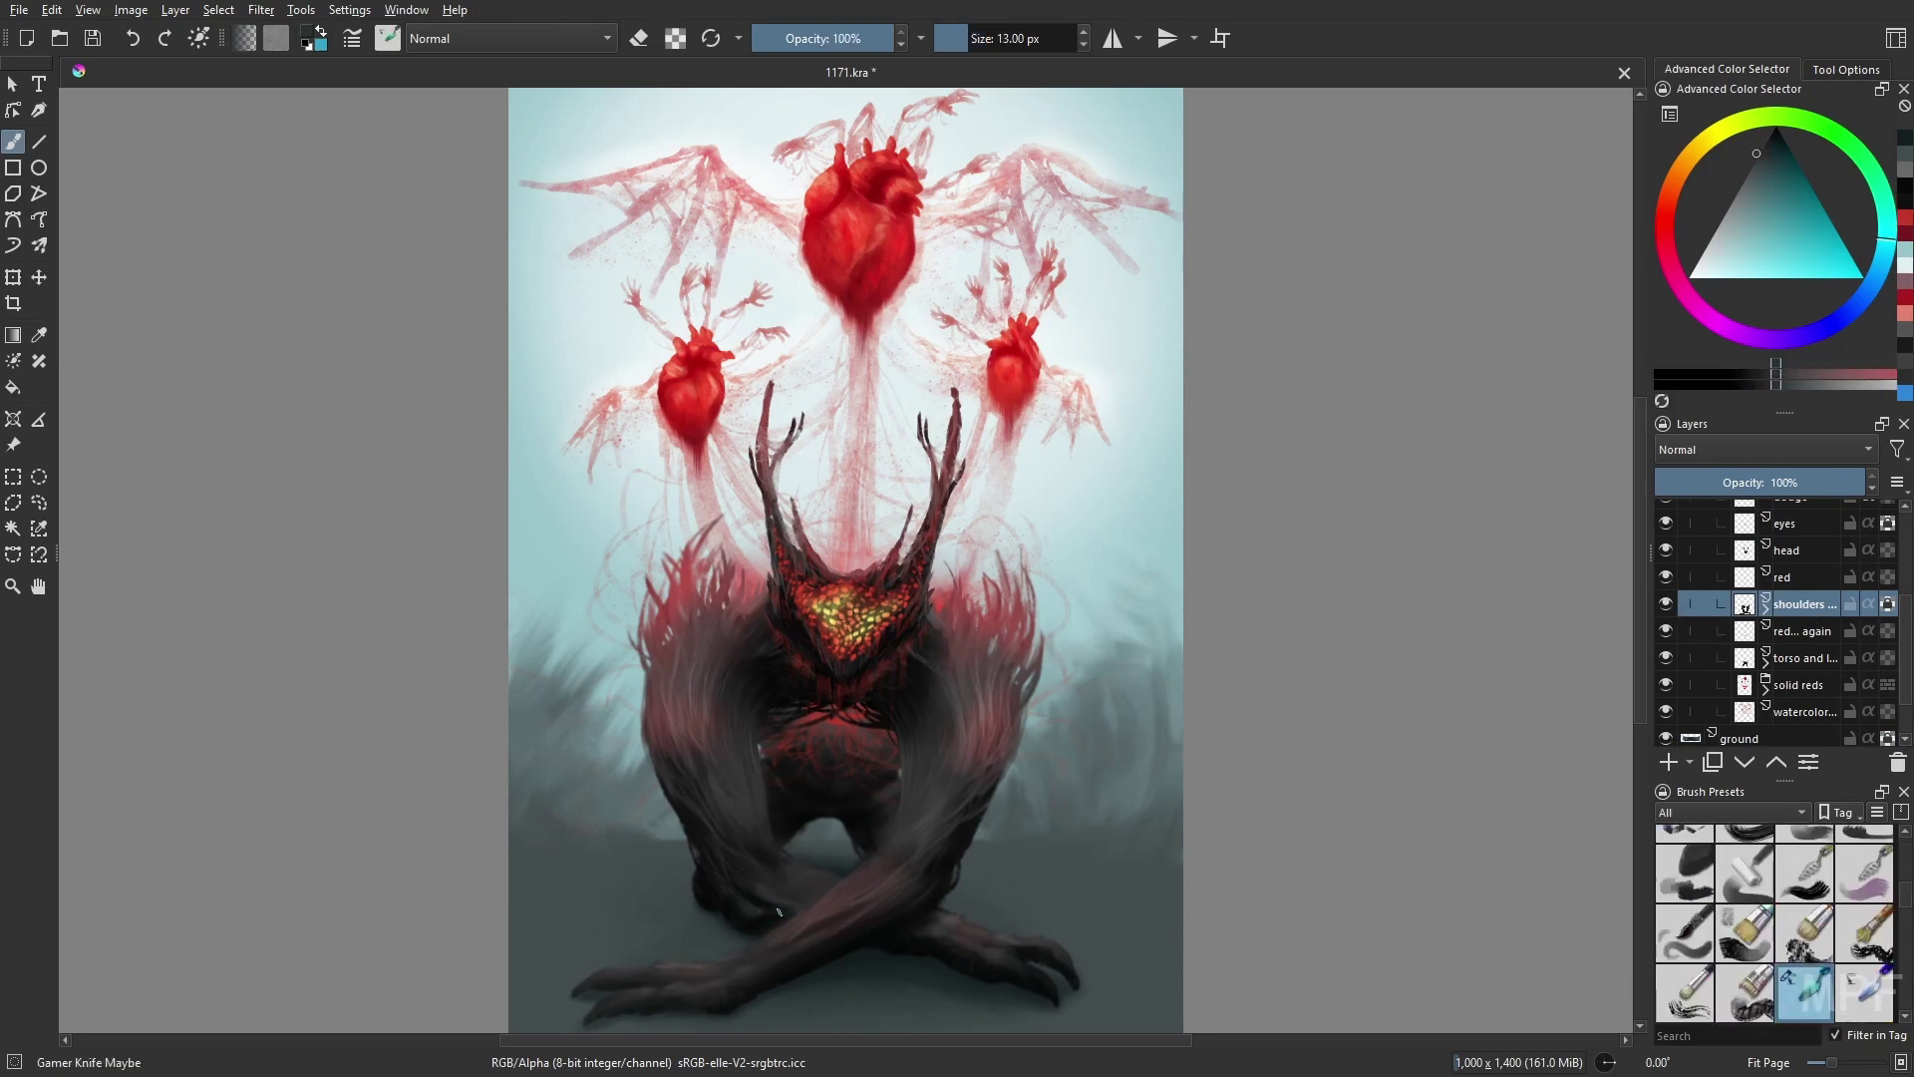
key(Page_Up)
key(Page_Up)
key(Page_Up)
key(Page_Up)
key(Page_Up)
key(e)
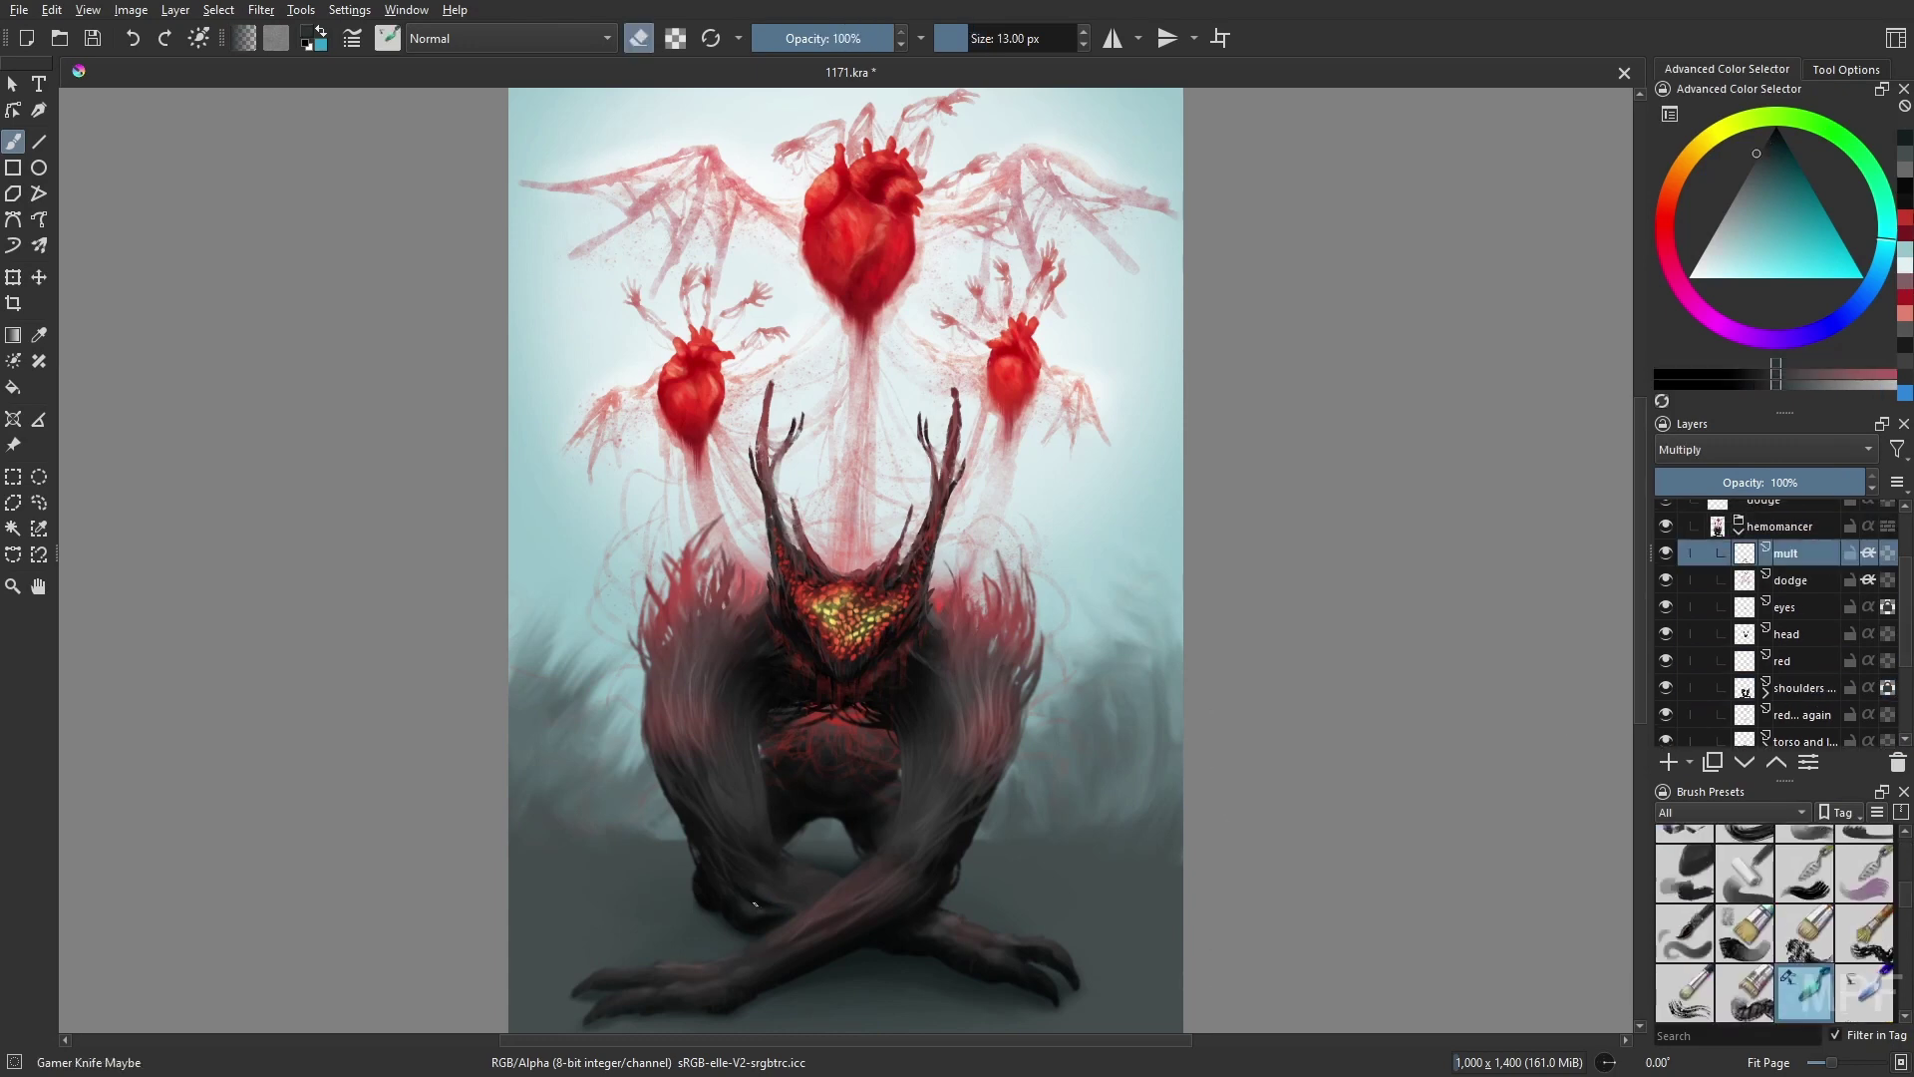